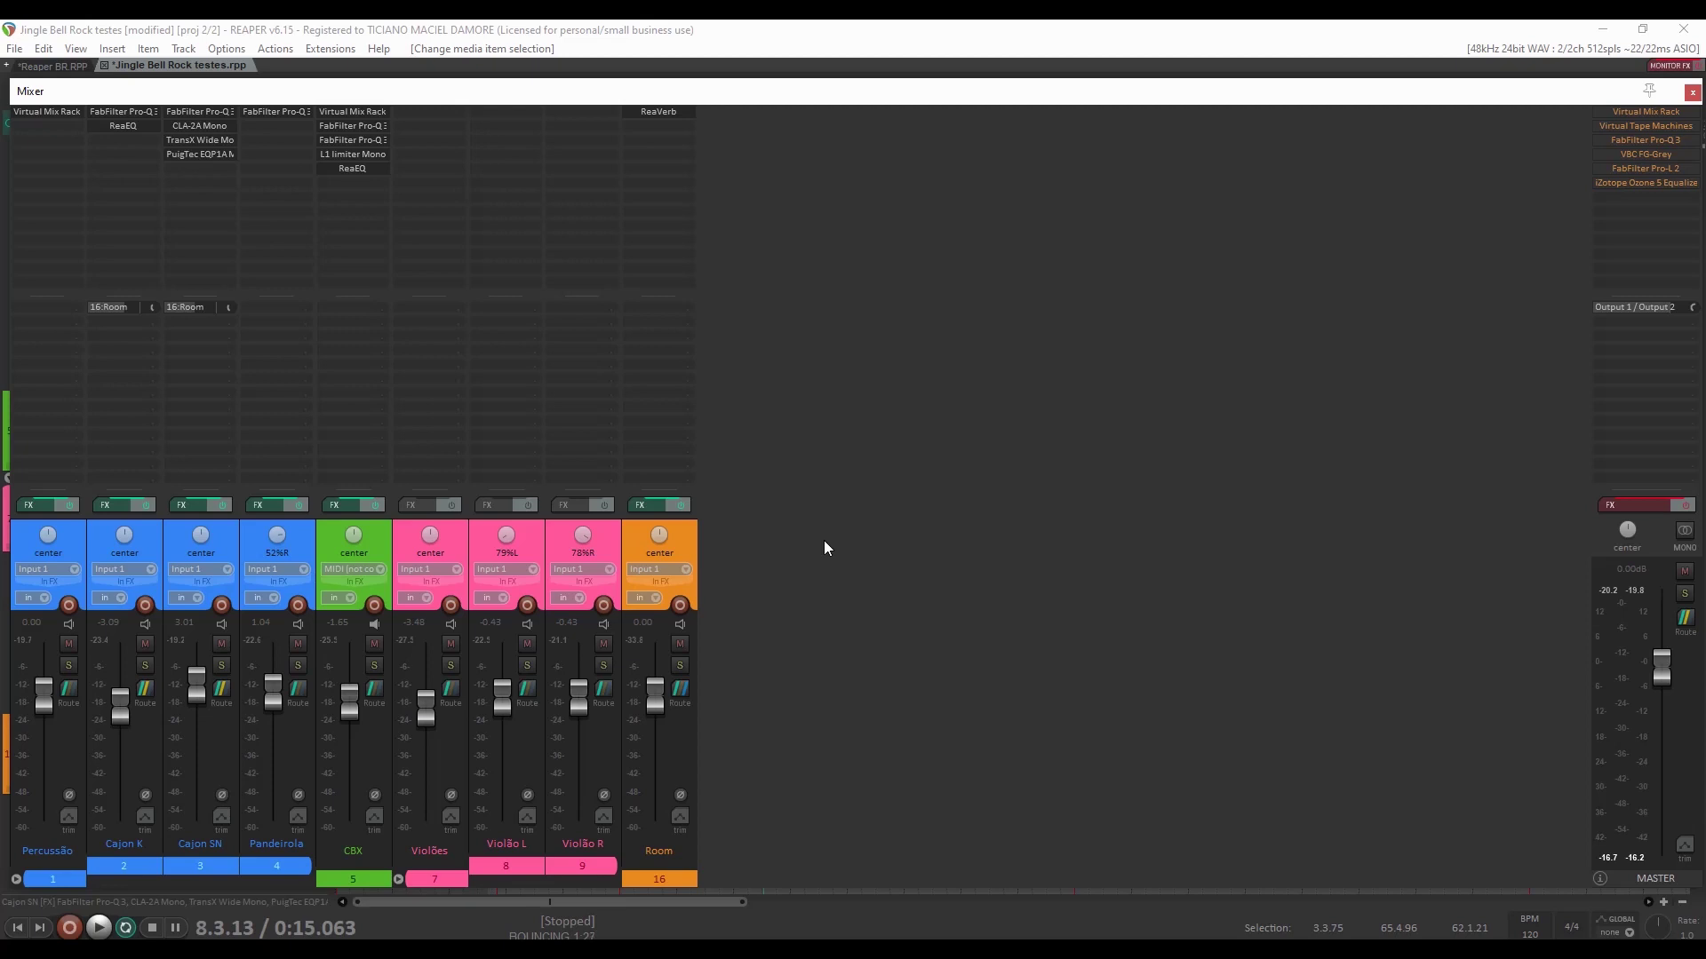
Play the mix and audition the Violão L and Violão R tracks soloed, together and separately.
key(space)
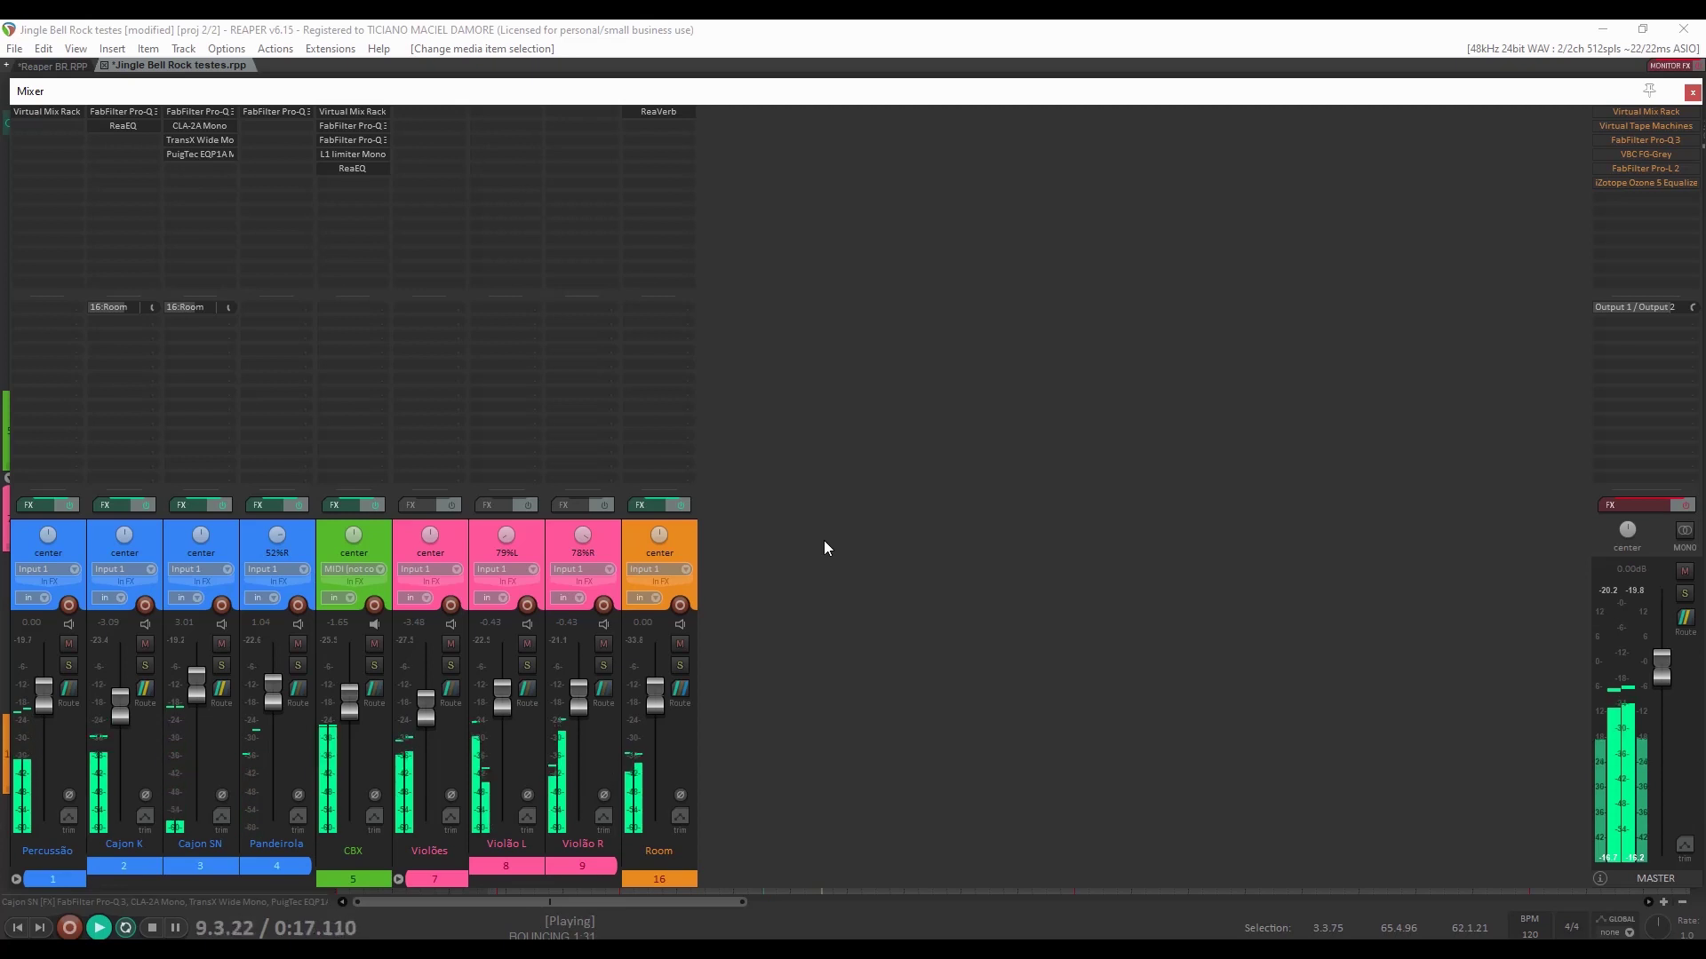
click(522, 664)
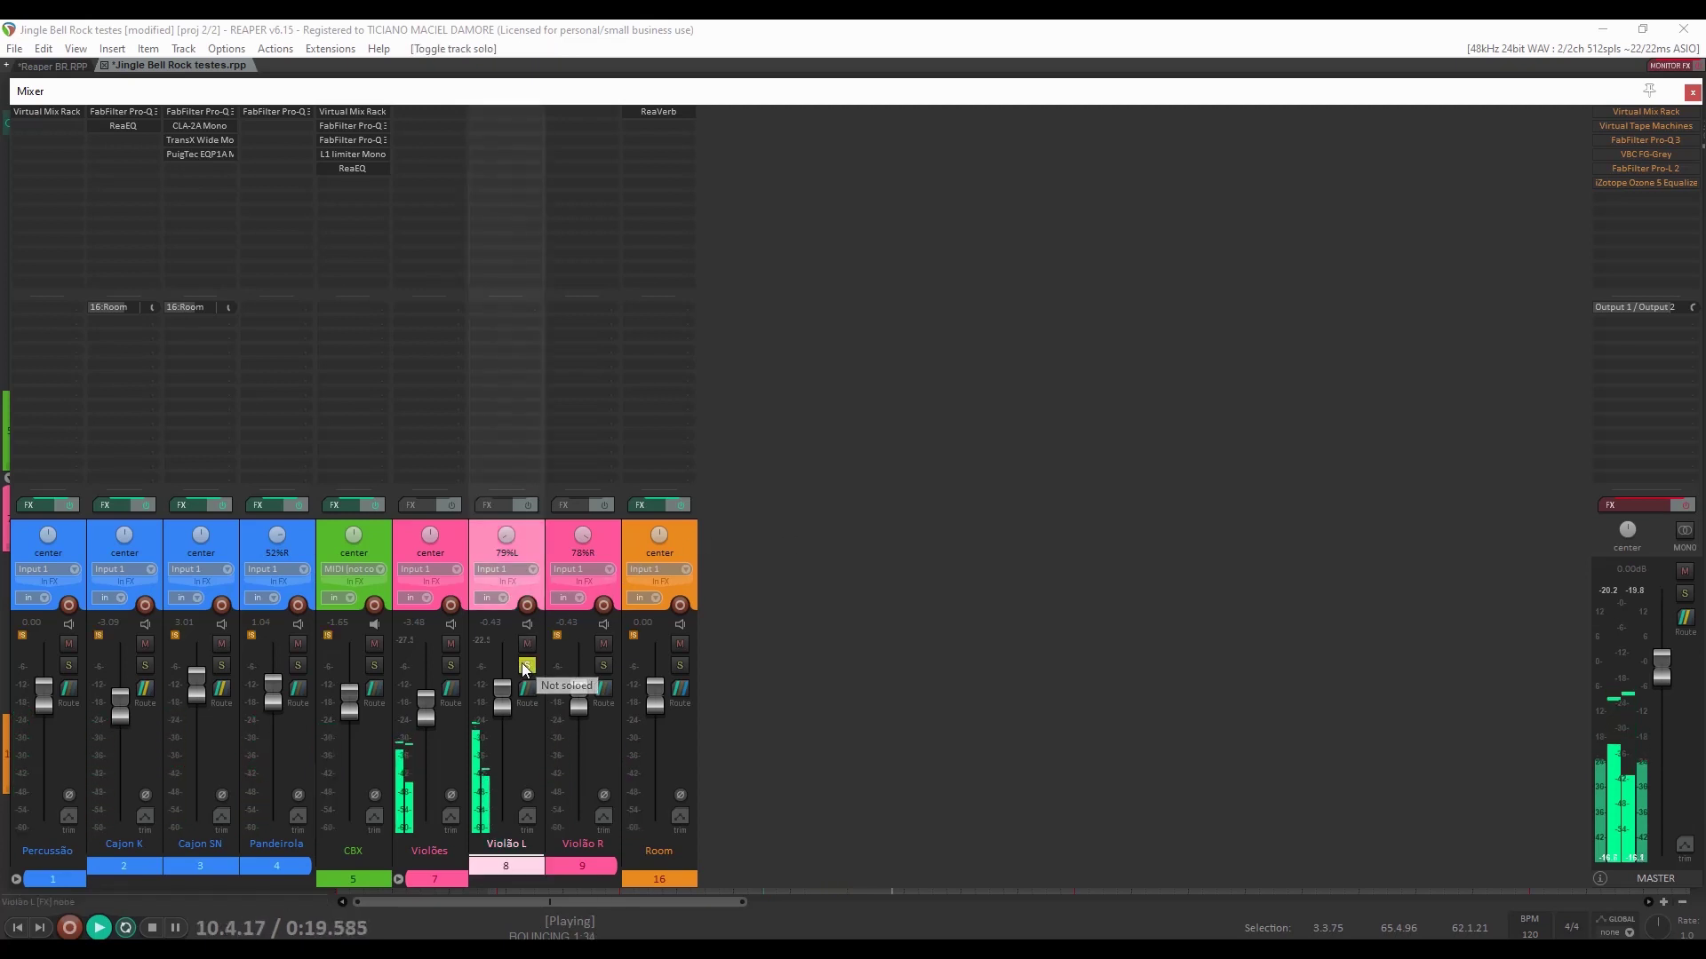
click(594, 661)
click(600, 664)
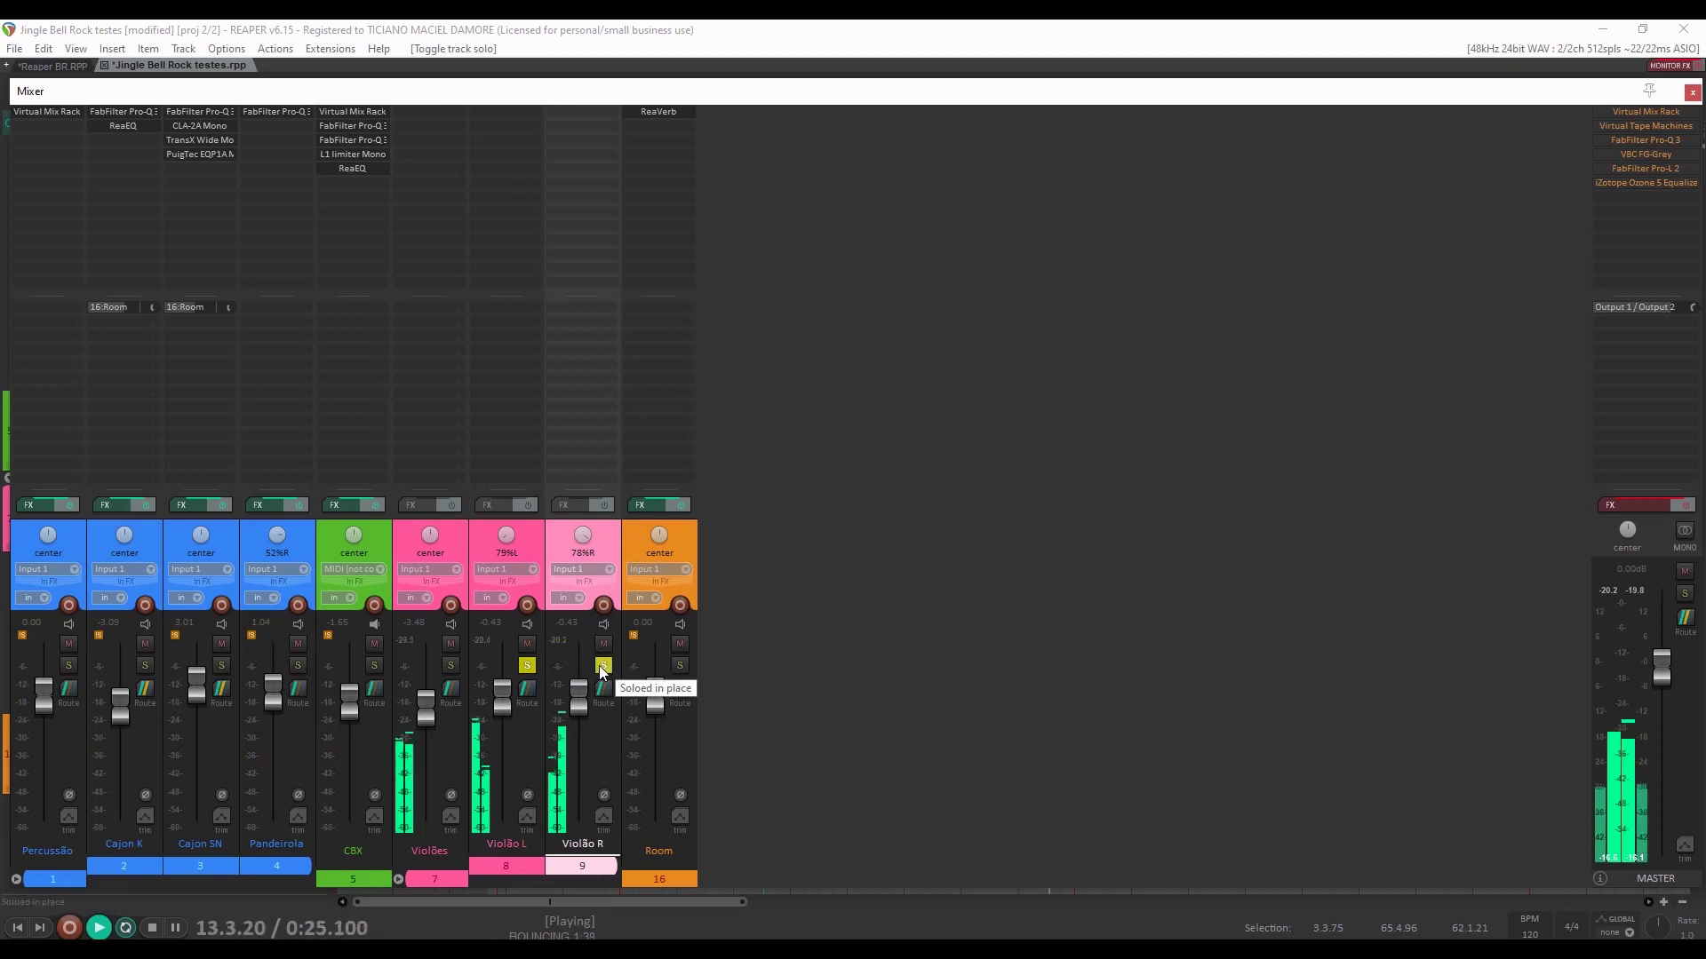
click(529, 667)
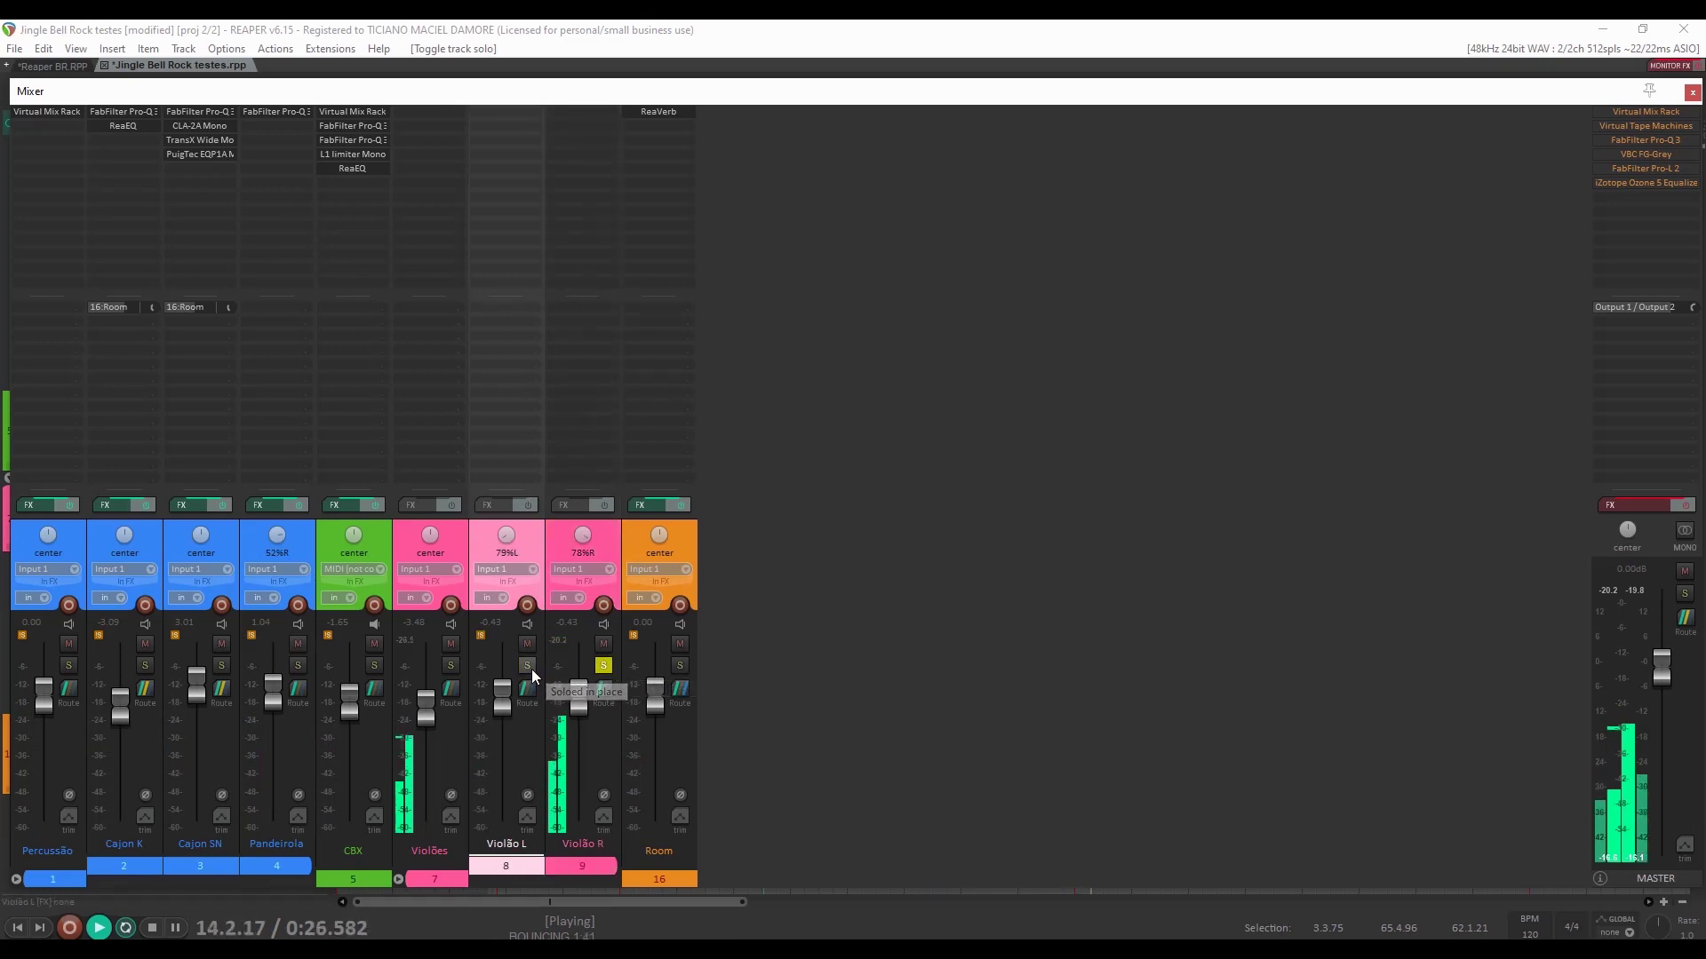
click(602, 665)
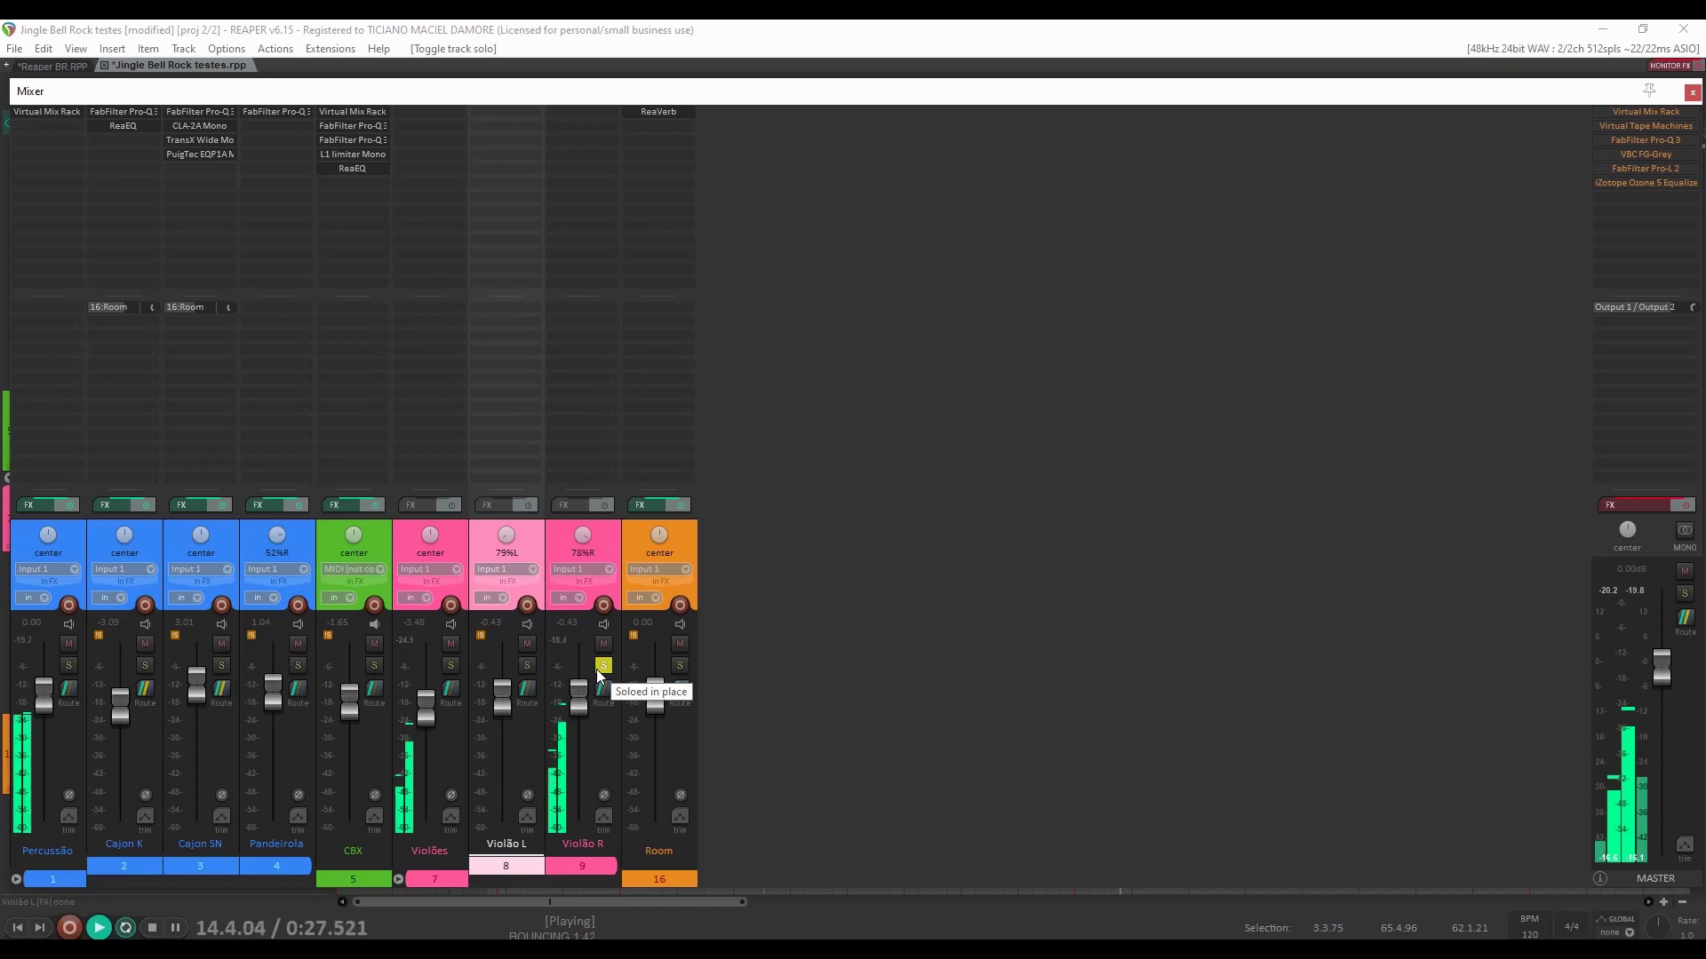
Audition the Violões folder track in solo, stop playback and unsolo it.
click(452, 668)
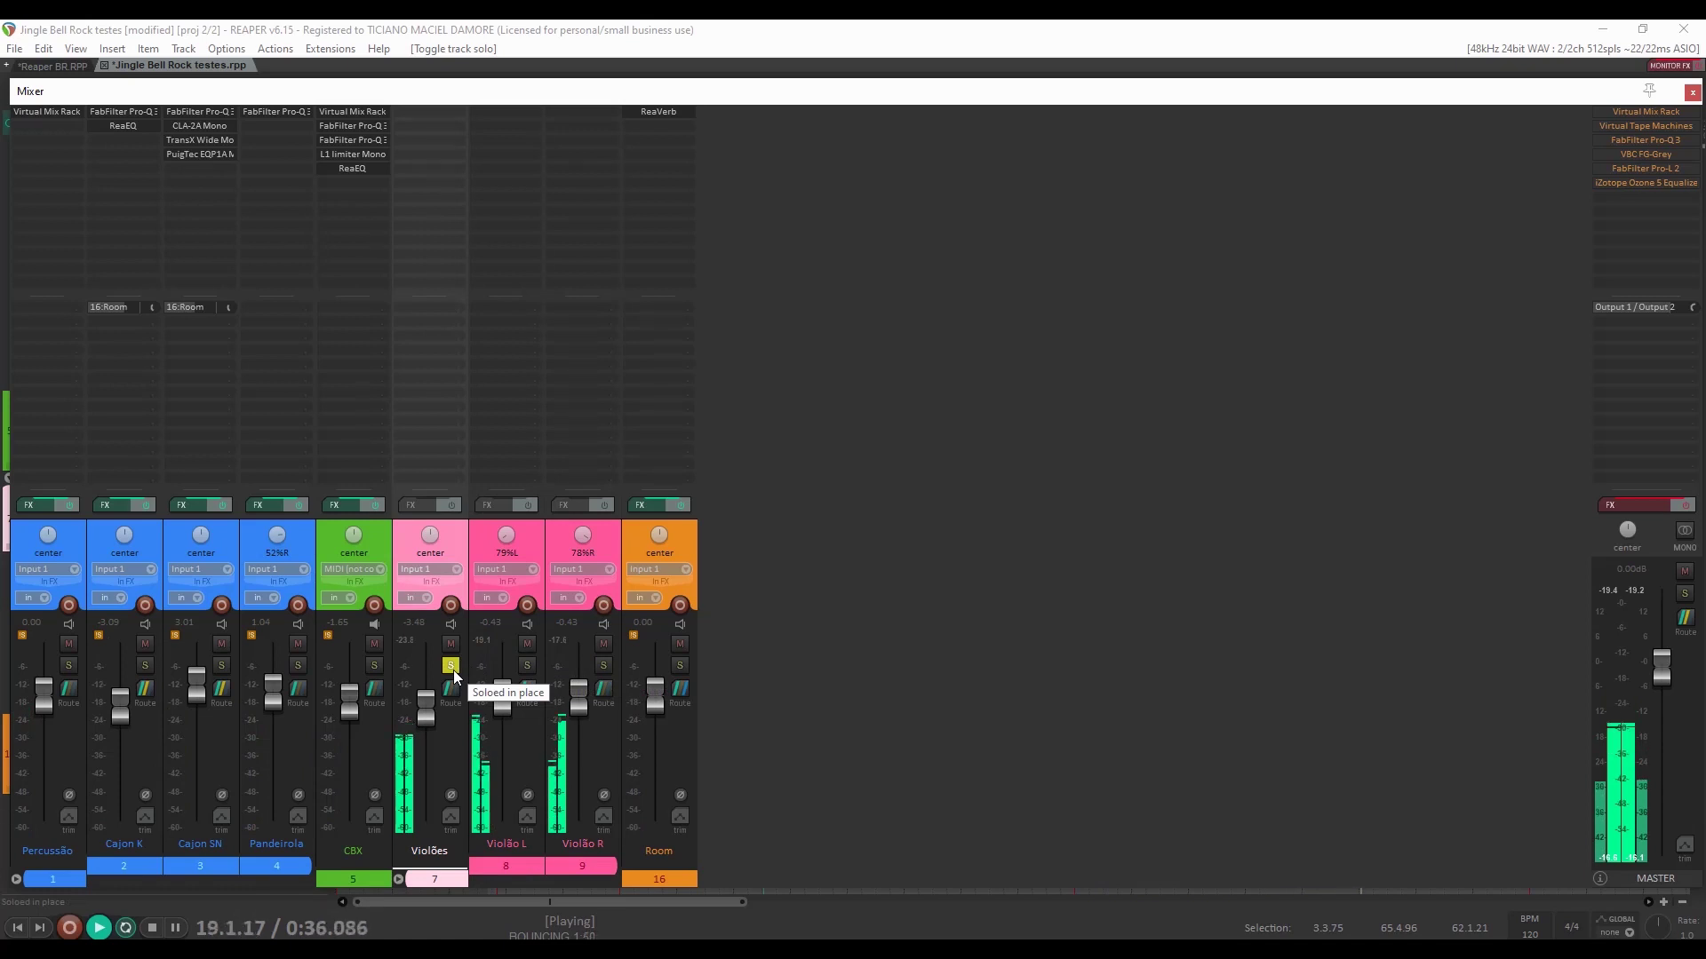
key(space)
click(450, 663)
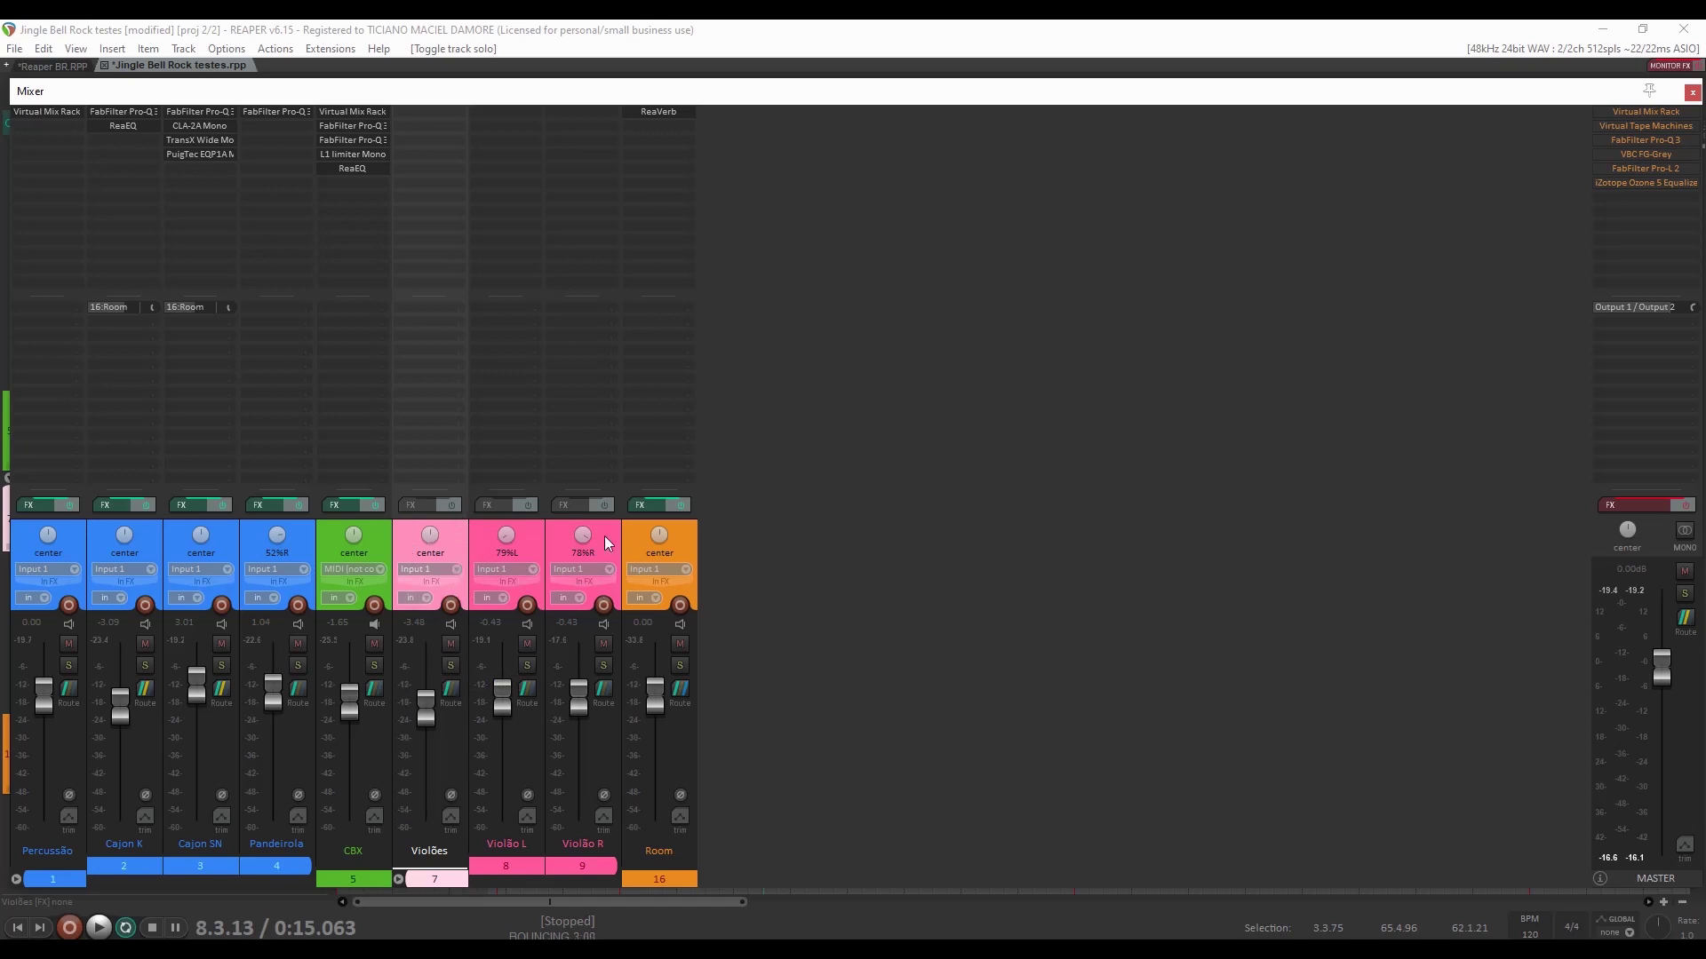
click(793, 559)
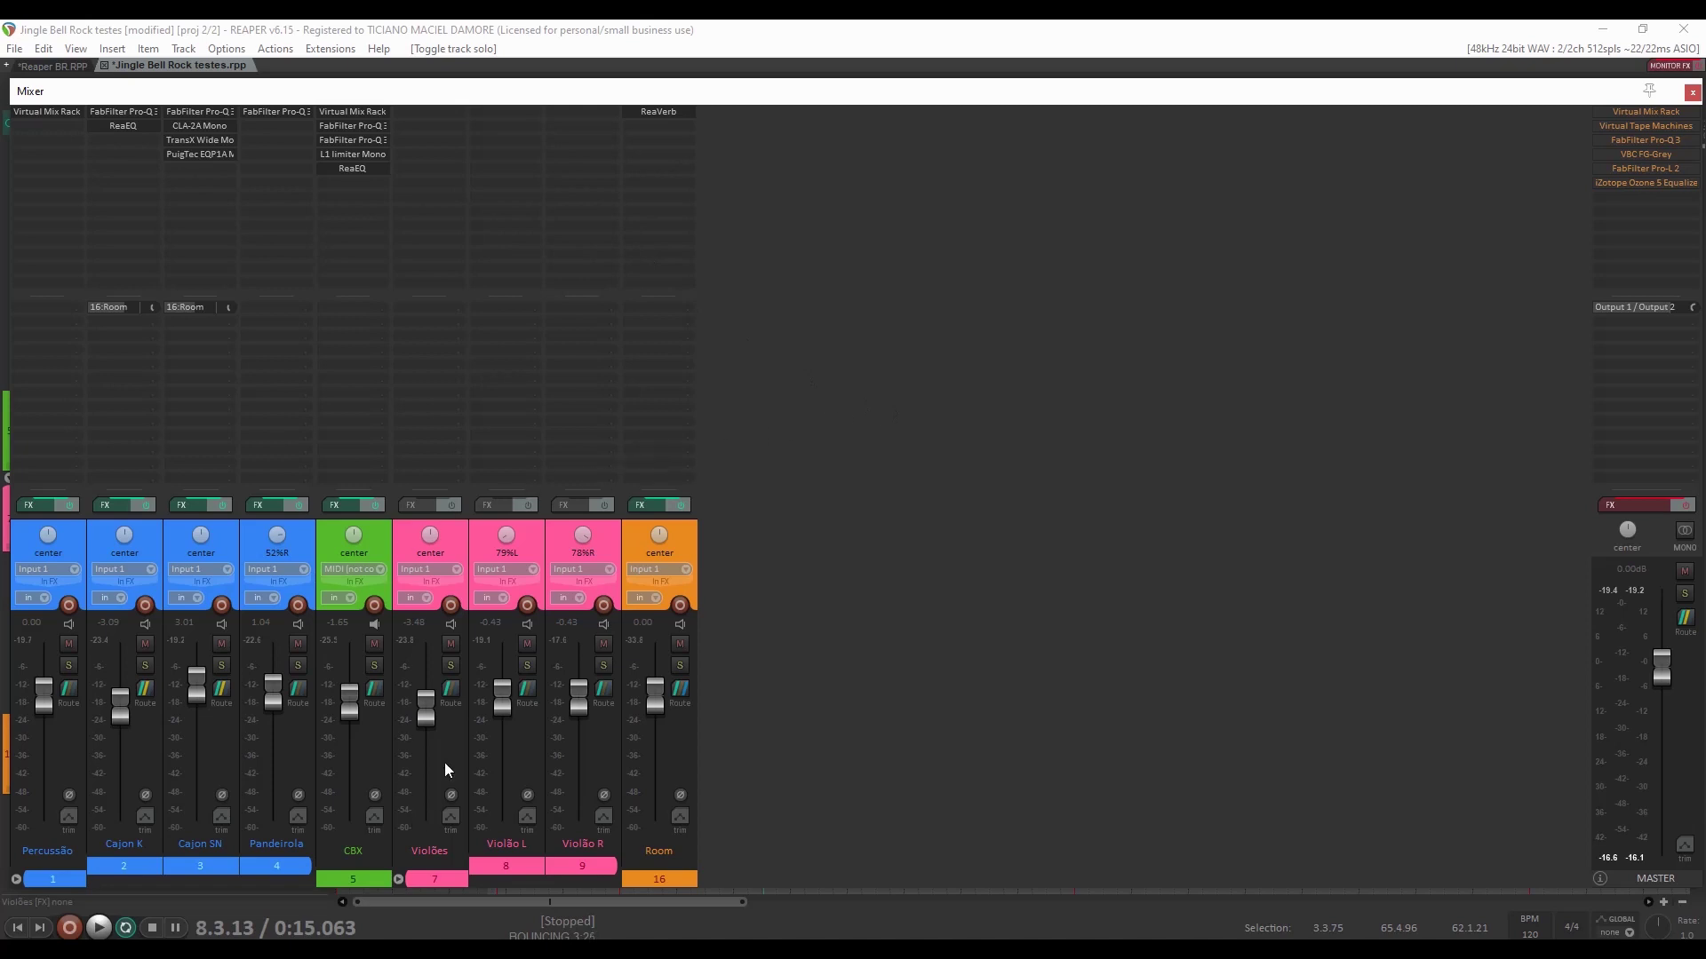
Add the ReaEQ plugin to the Violões folder track and widen its FX window.
click(425, 504)
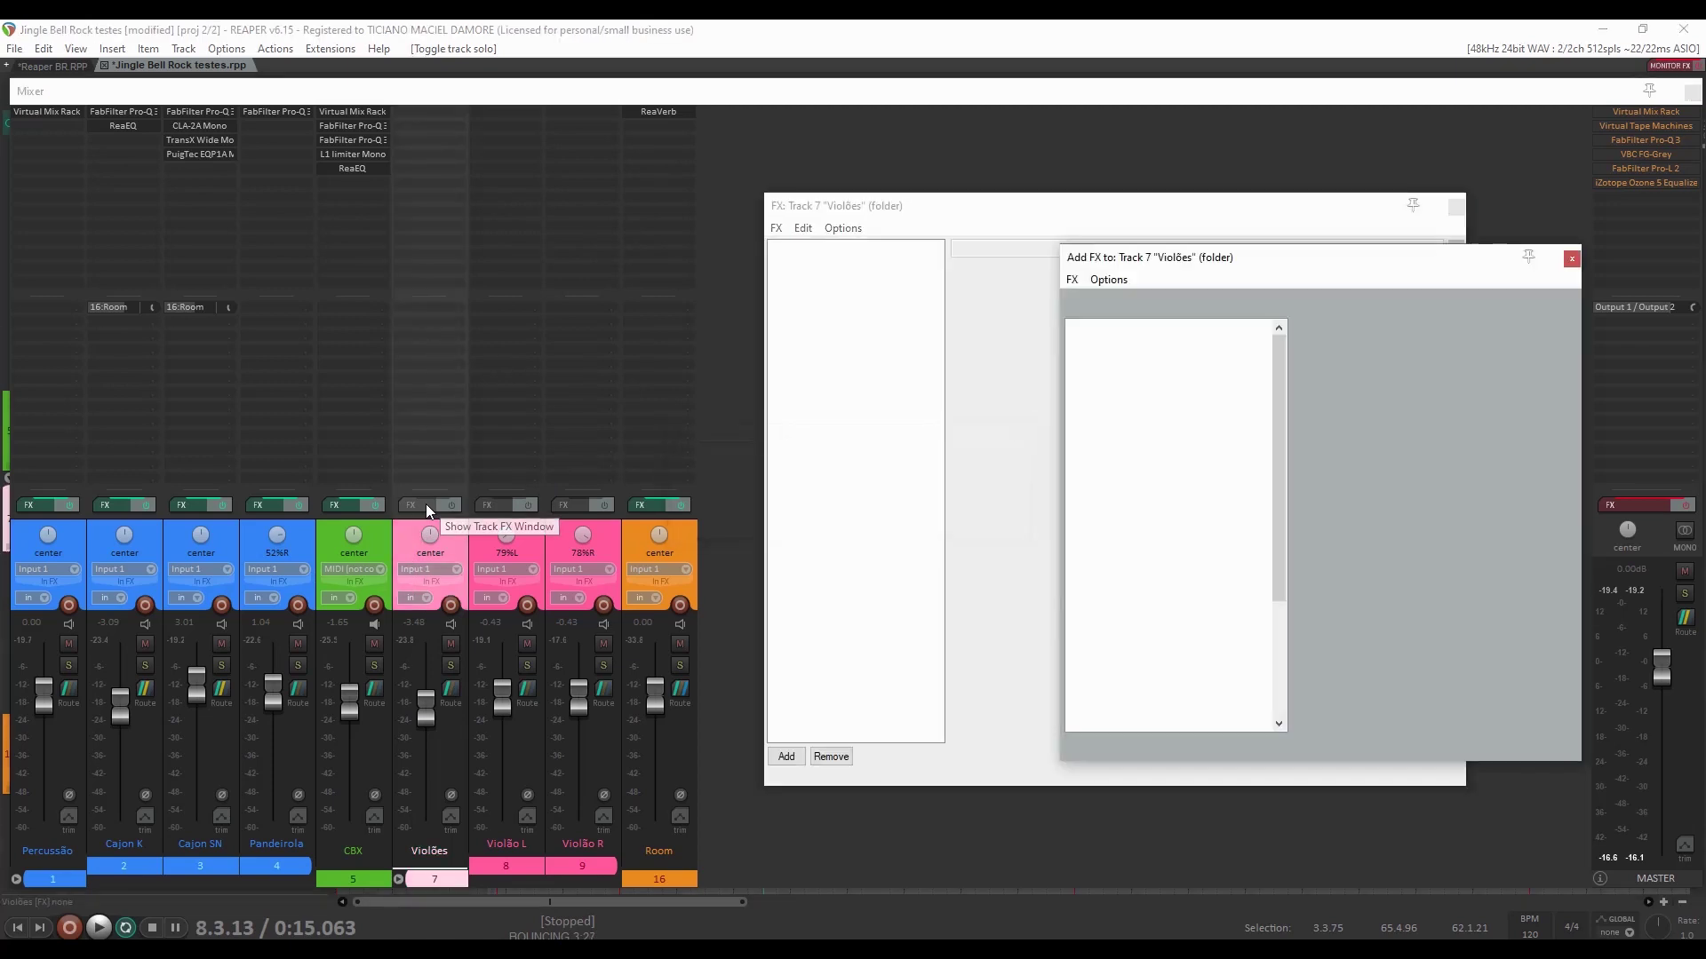
text(reae)
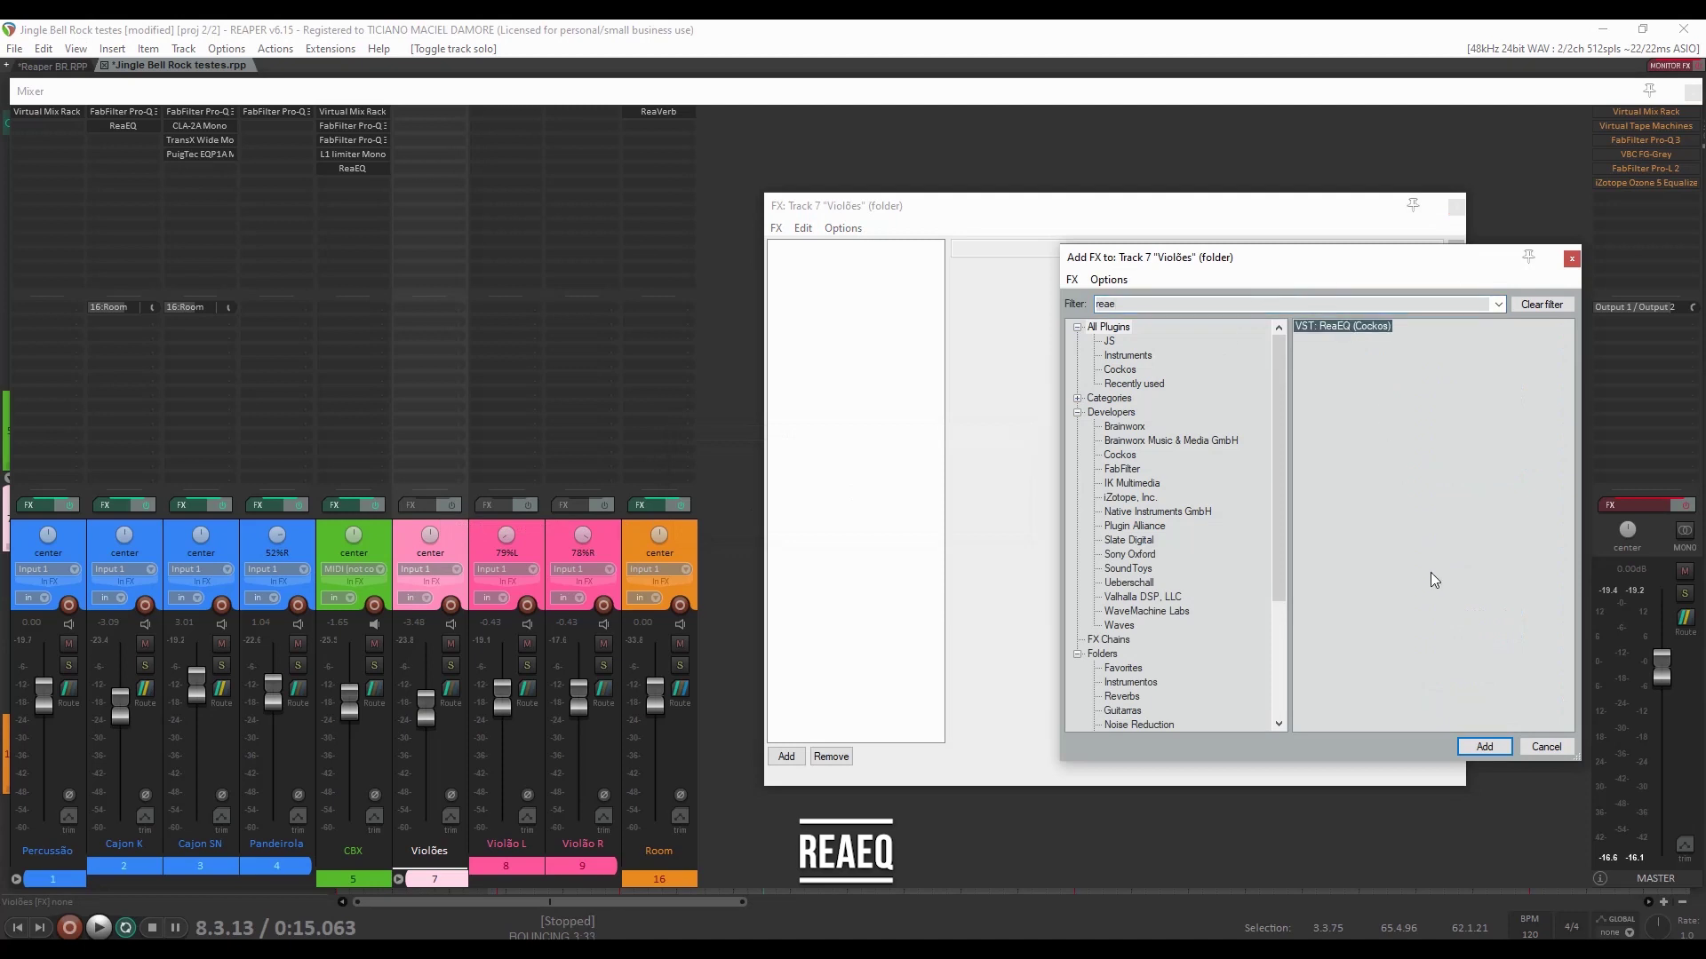
click(1485, 745)
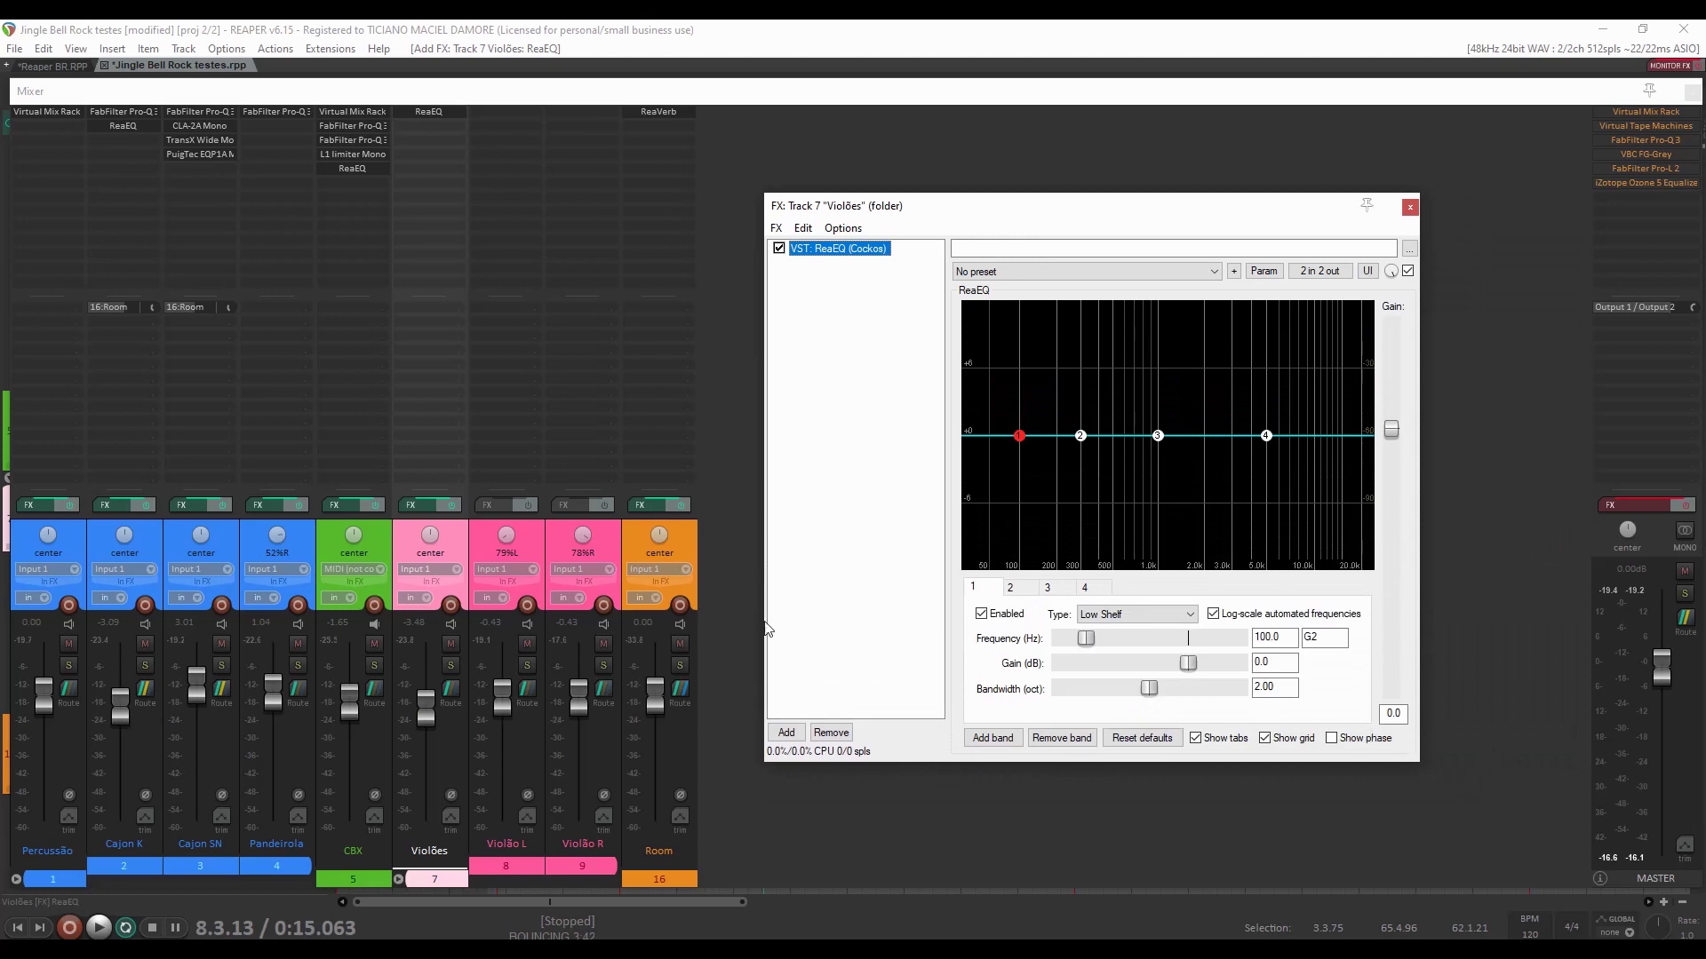
drag(762, 597, 239, 597)
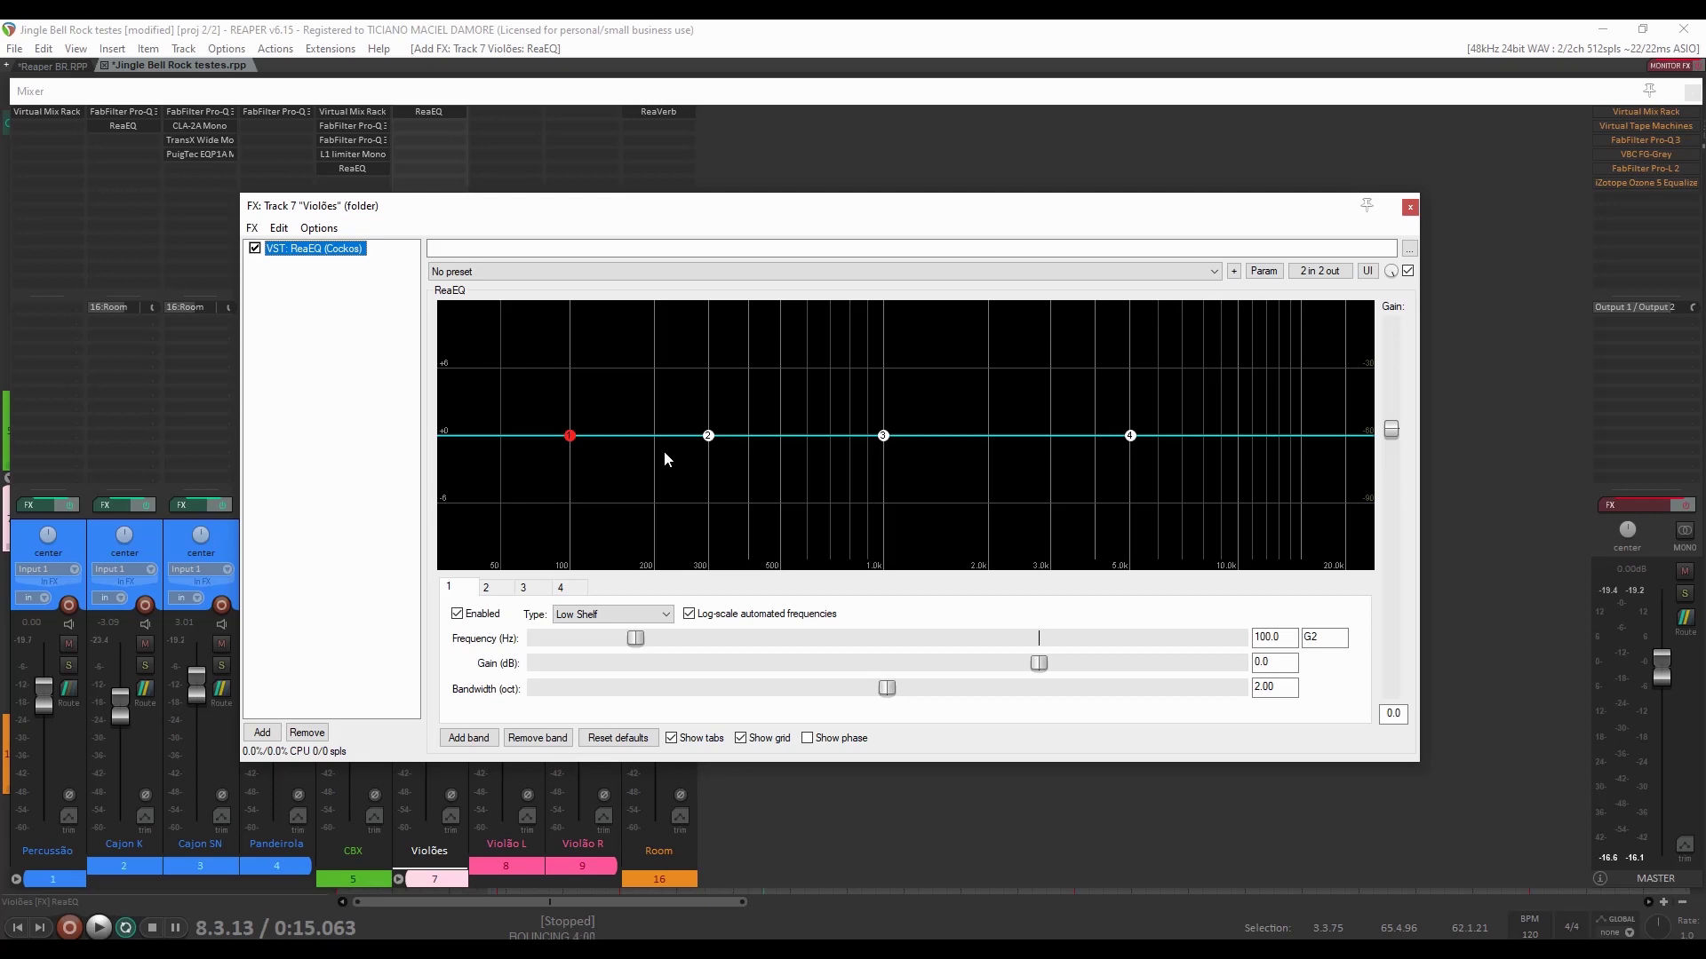
drag(755, 206, 1068, 199)
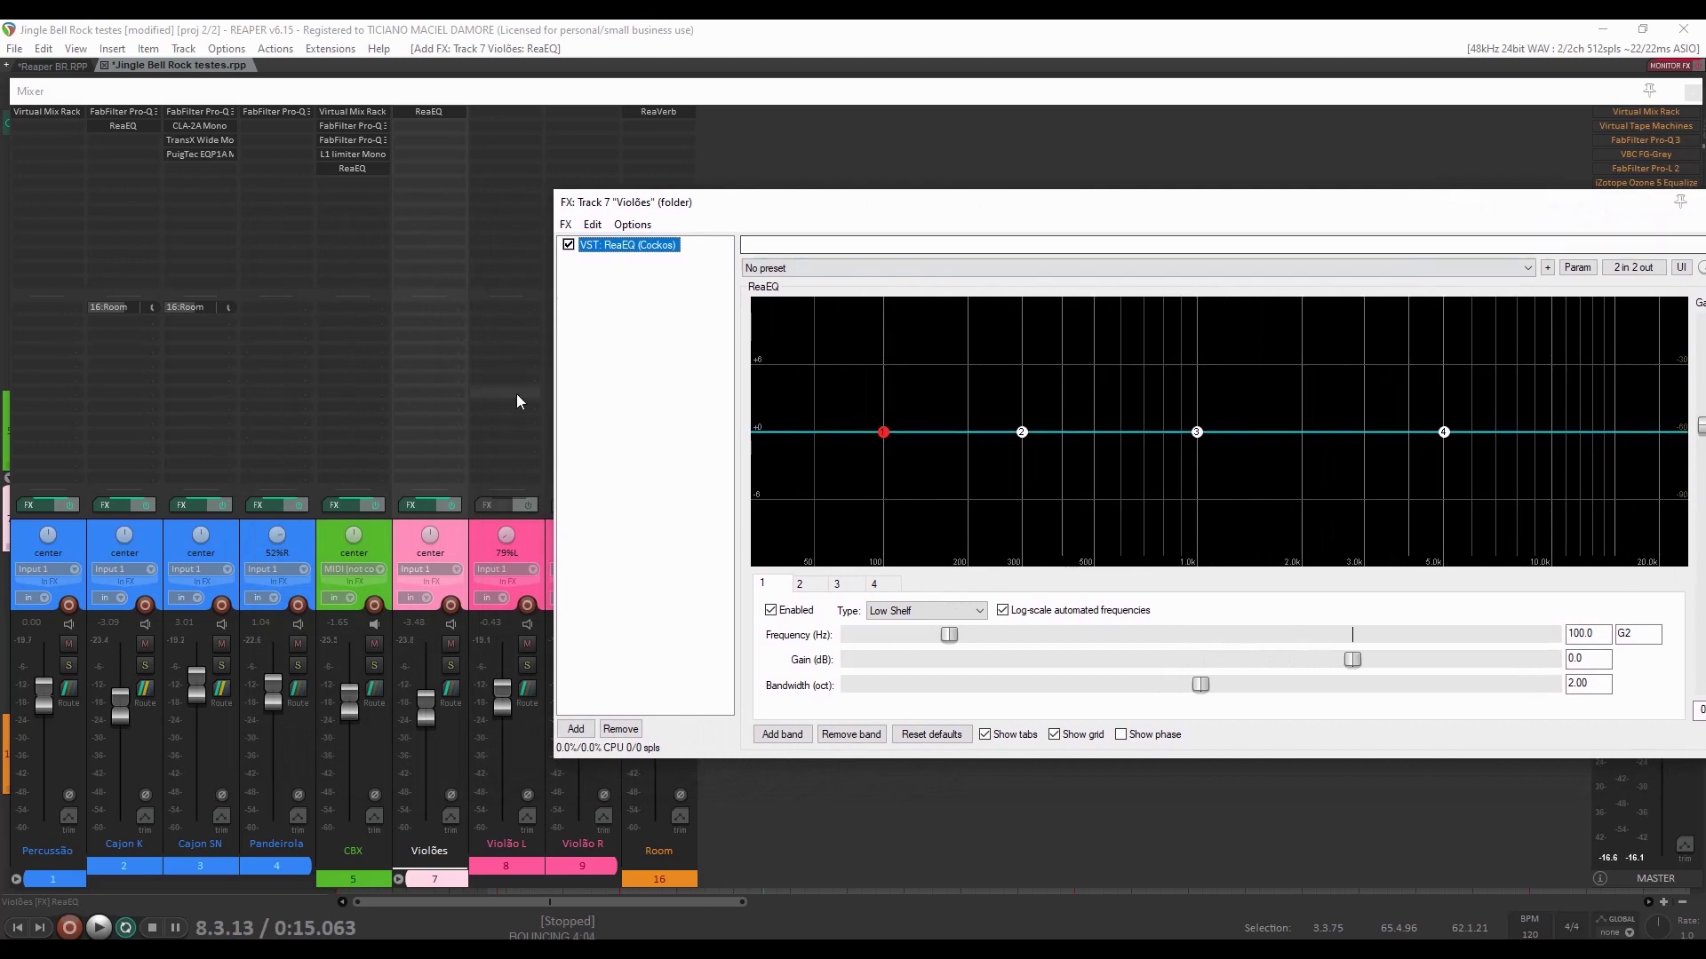
With Violões soloed and playing, set ReaEQ band 1 to High Pass at about 101.6 Hz.
click(453, 665)
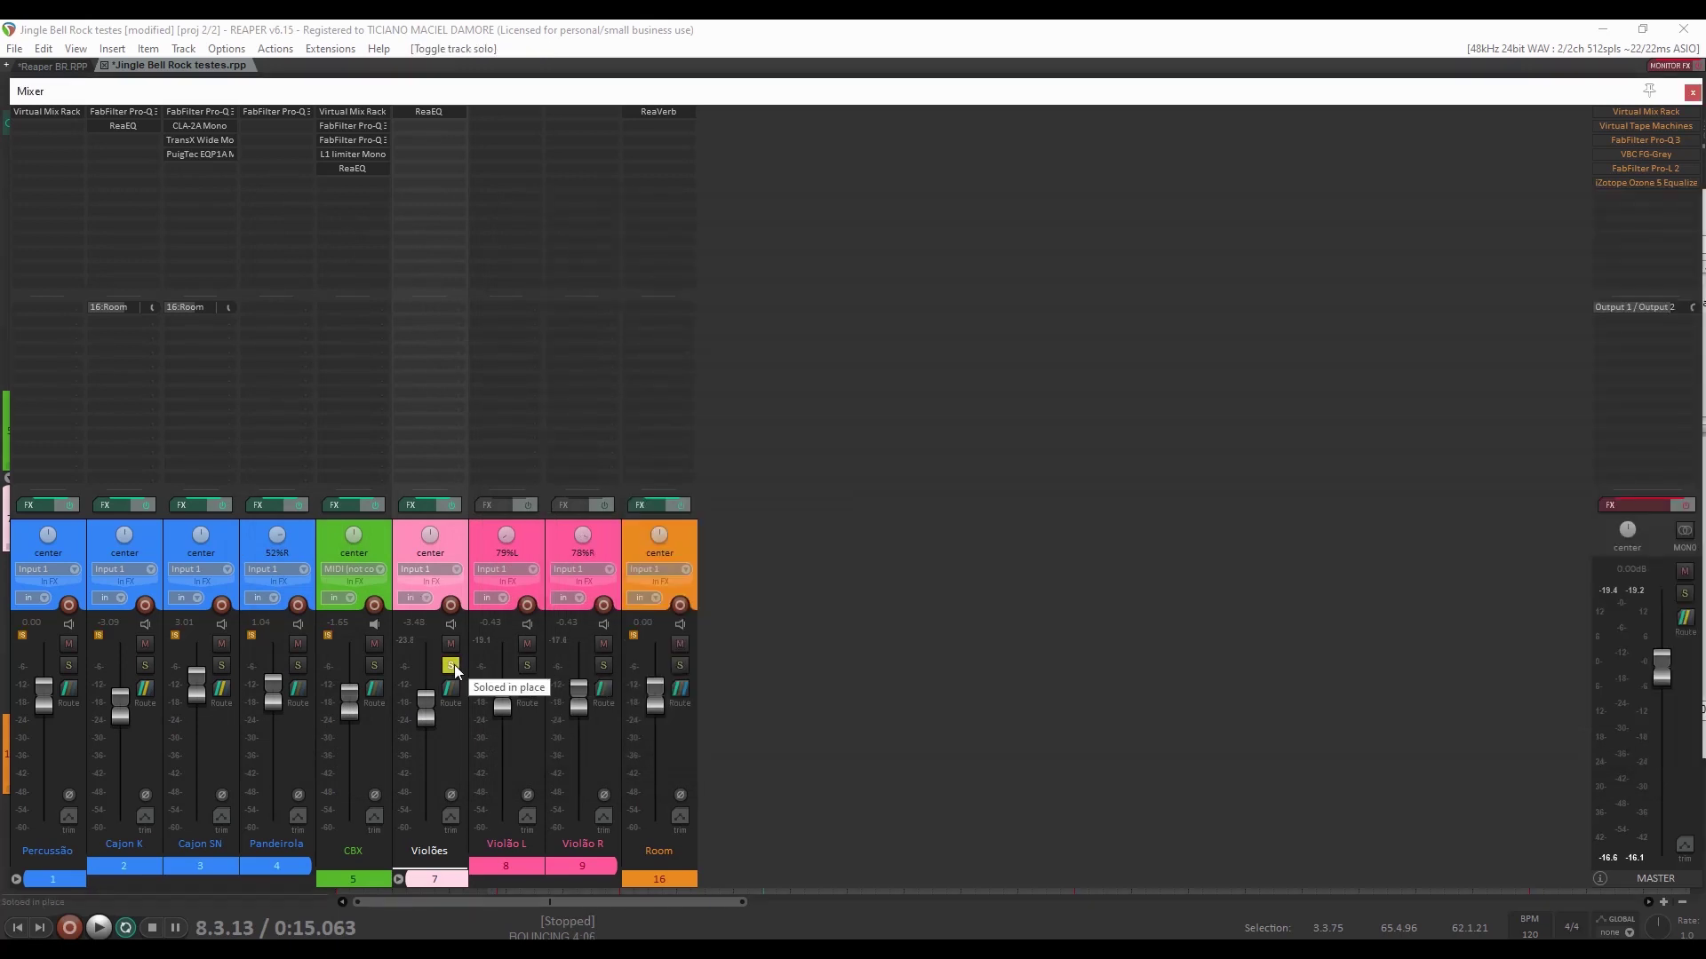
key(space)
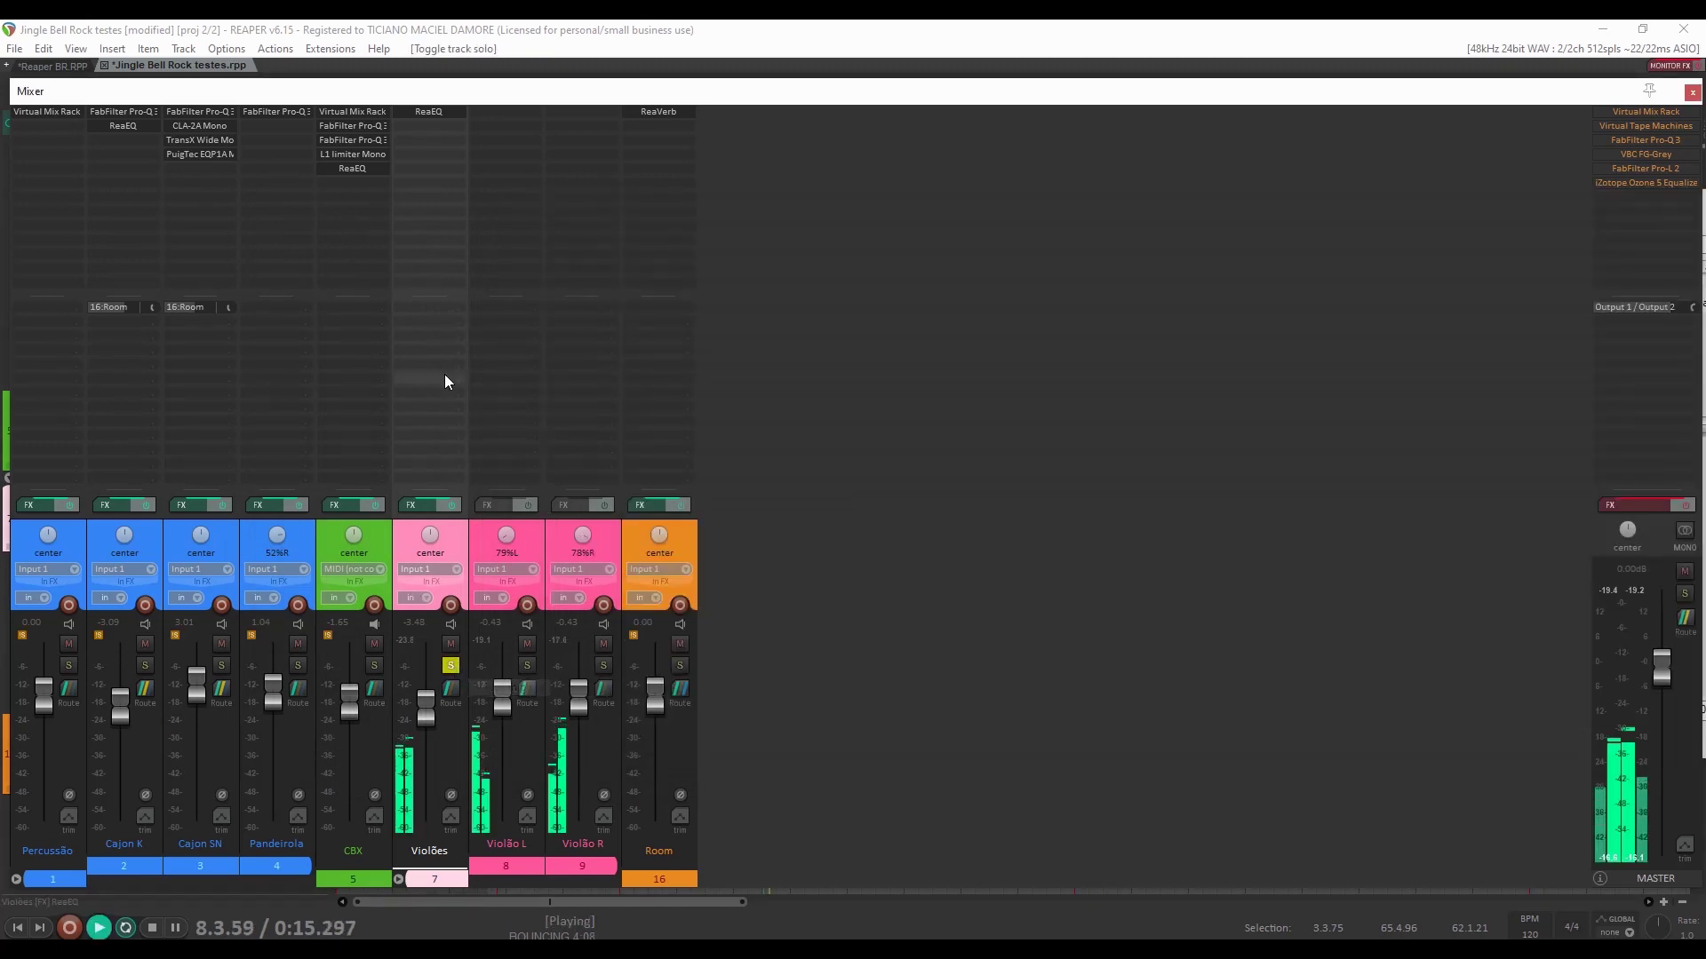
click(447, 113)
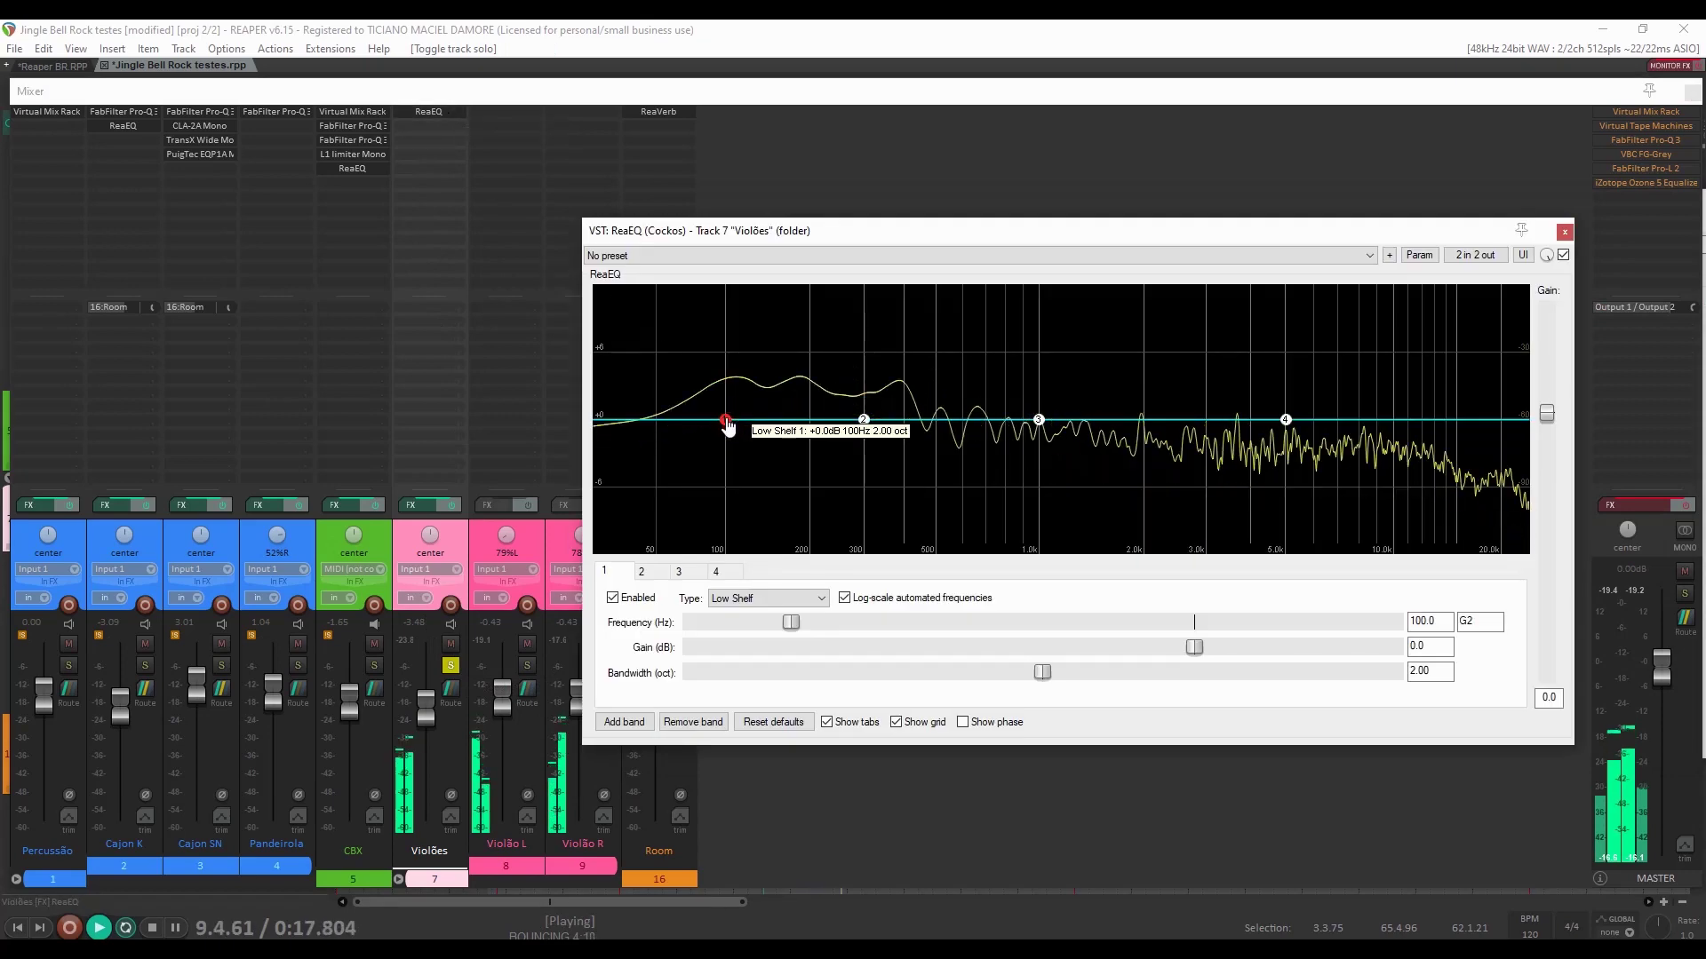
click(781, 600)
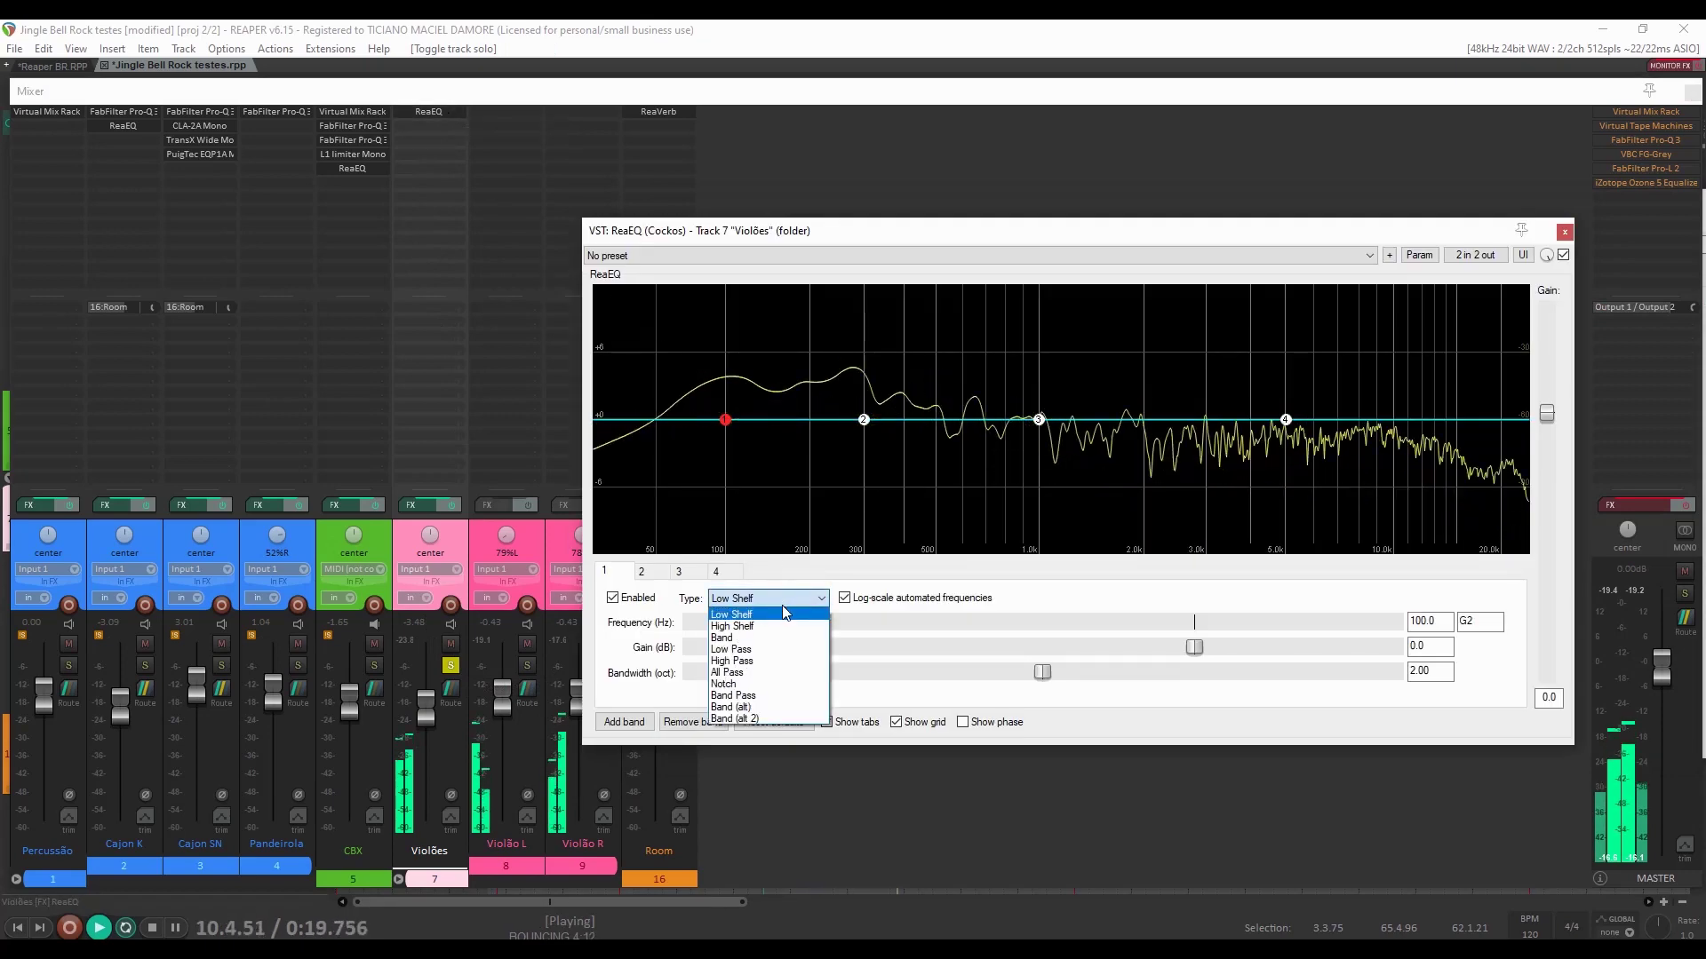
click(731, 661)
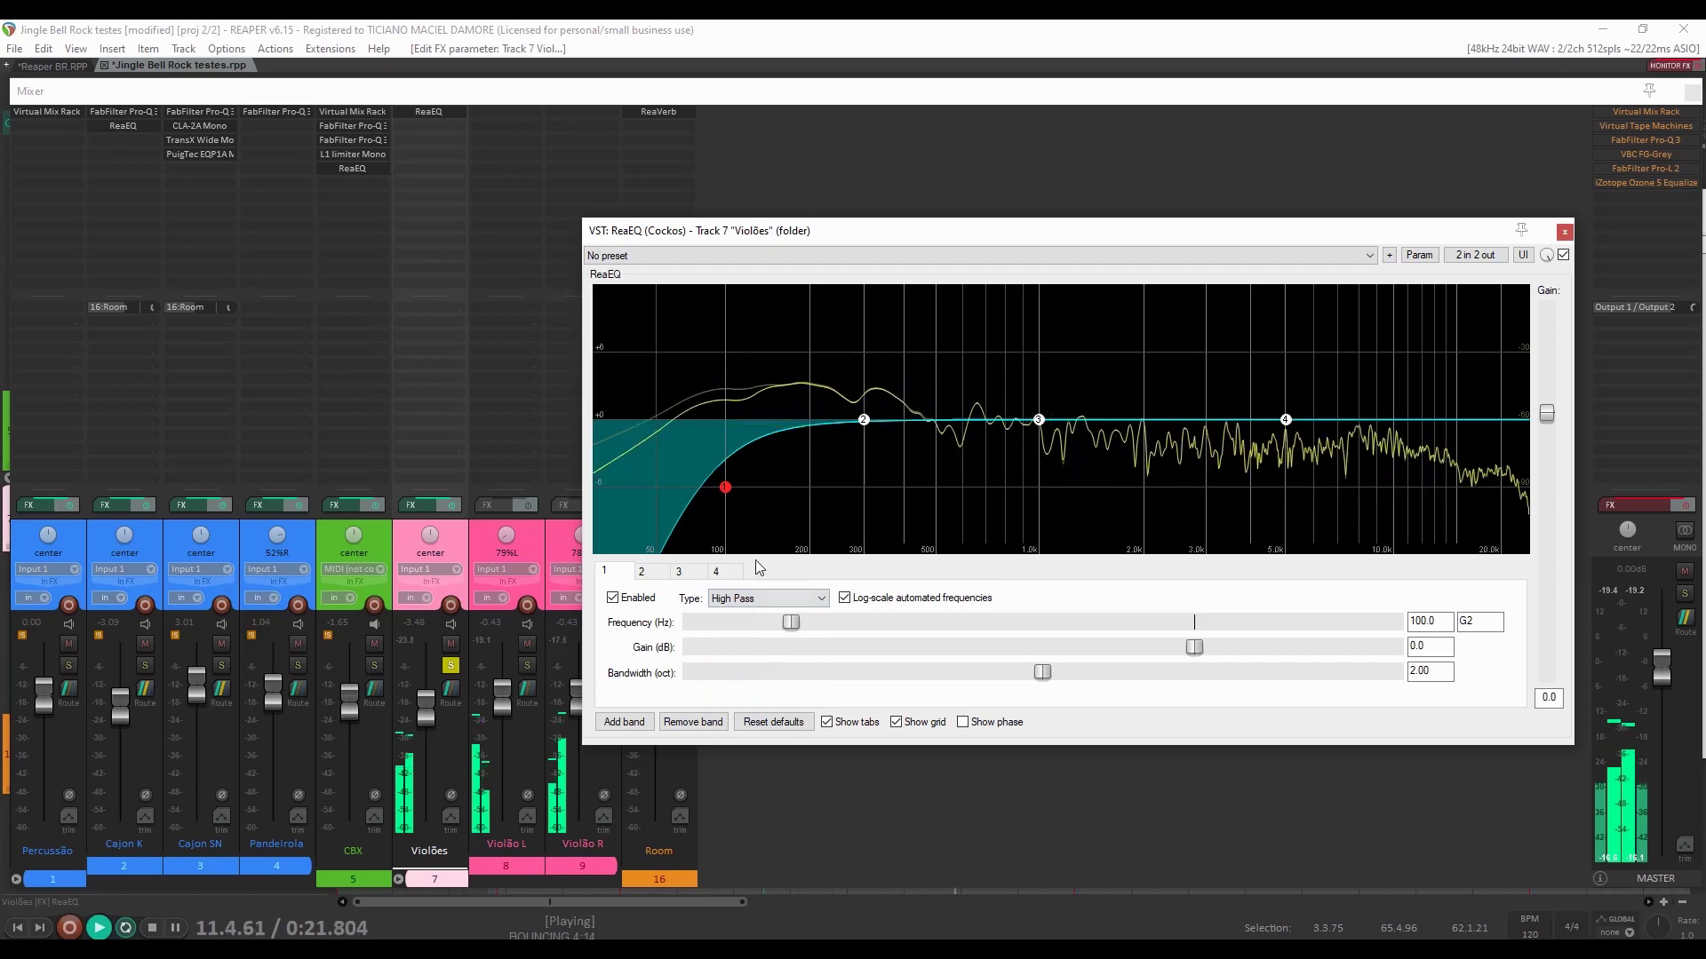
mouse_move(734, 501)
mouse_down()
mouse_move(1002, 551)
mouse_move(908, 491)
mouse_move(730, 477)
mouse_up()
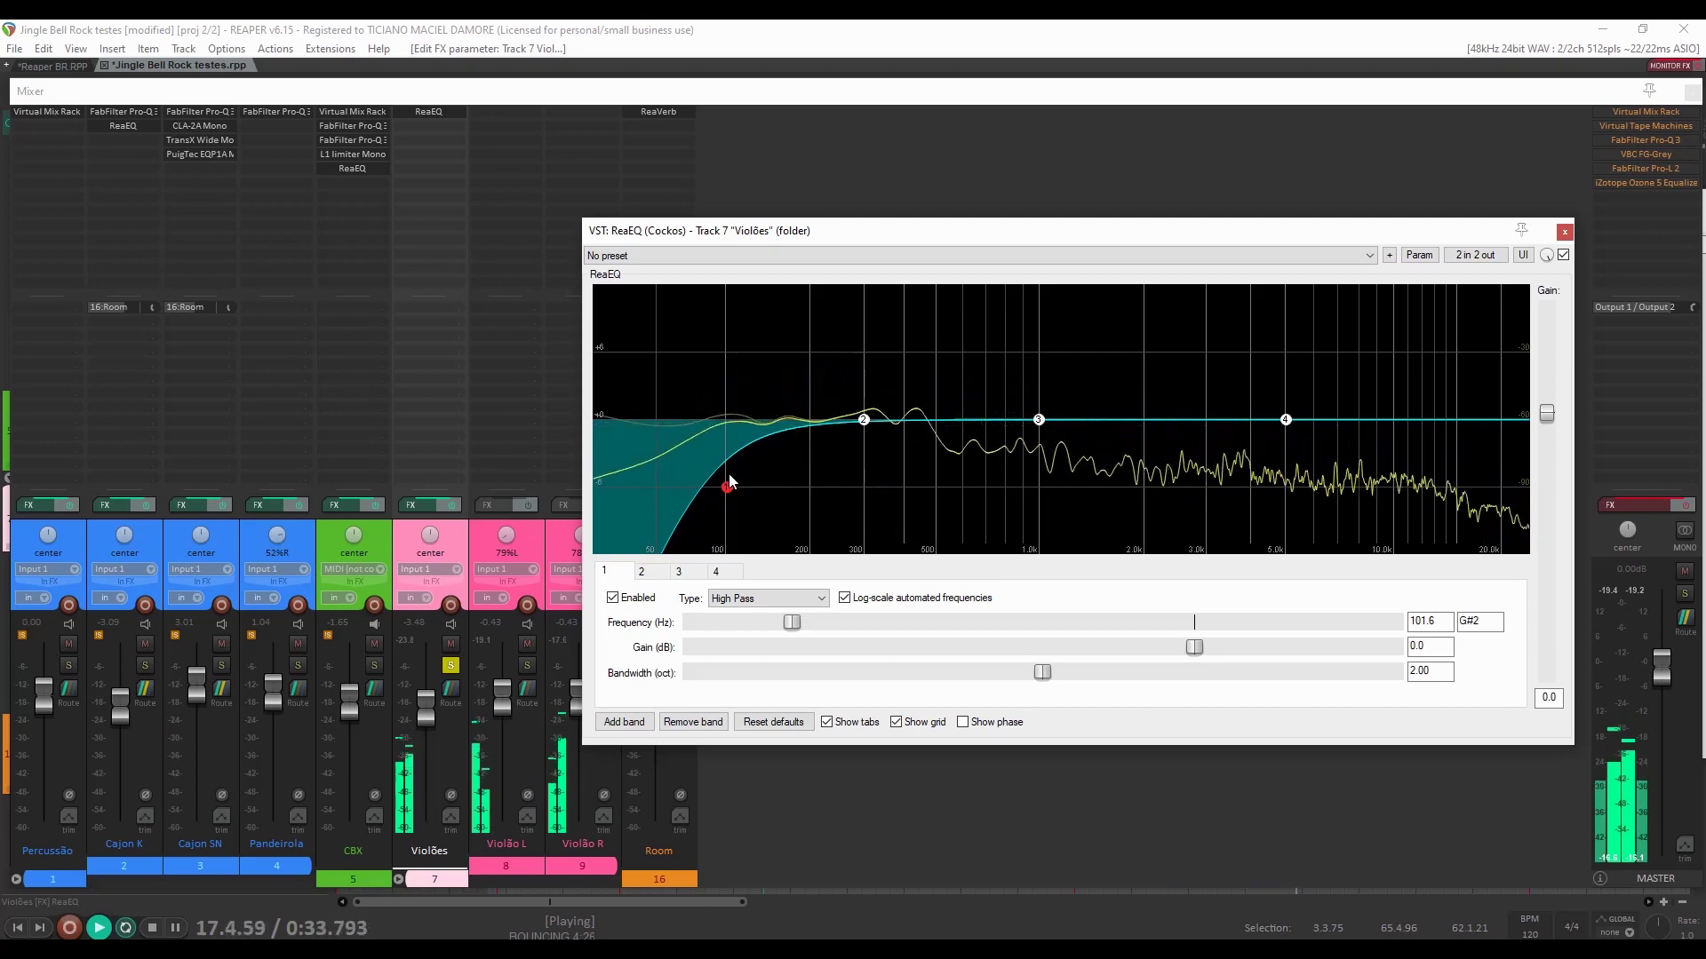
key(space)
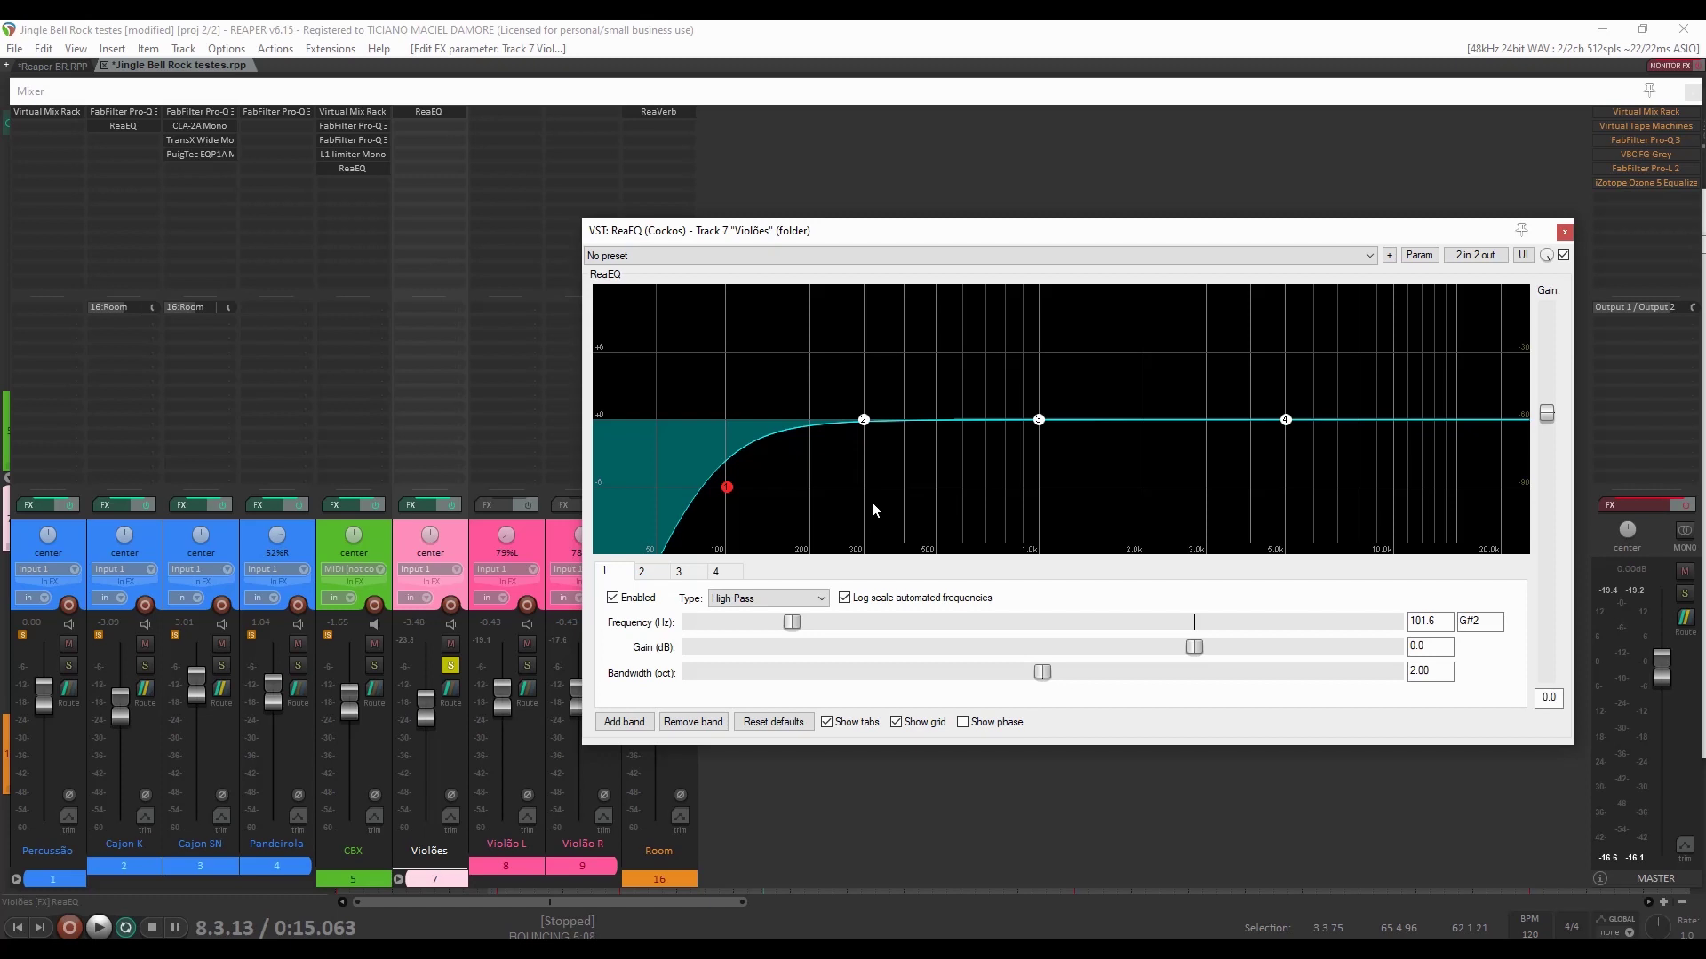
During playback, boost ReaEQ band 3 by about 6.6 dB around 1341 Hz and unsolo the Violões track.
key(space)
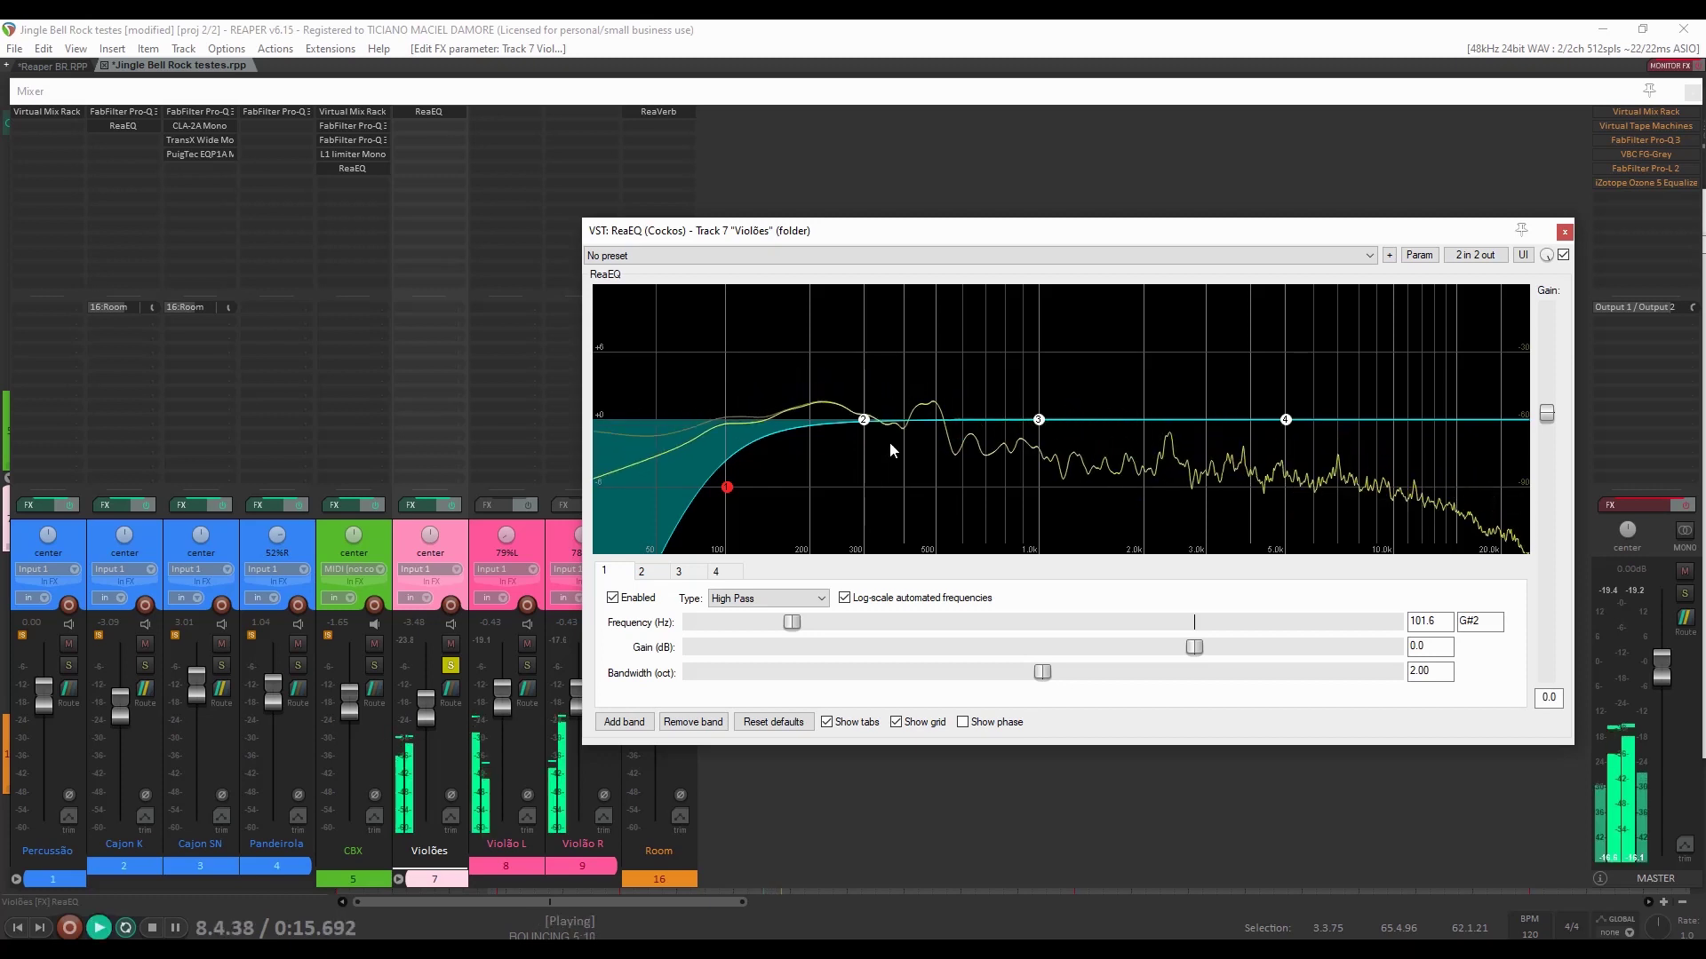
drag(1044, 433, 1089, 356)
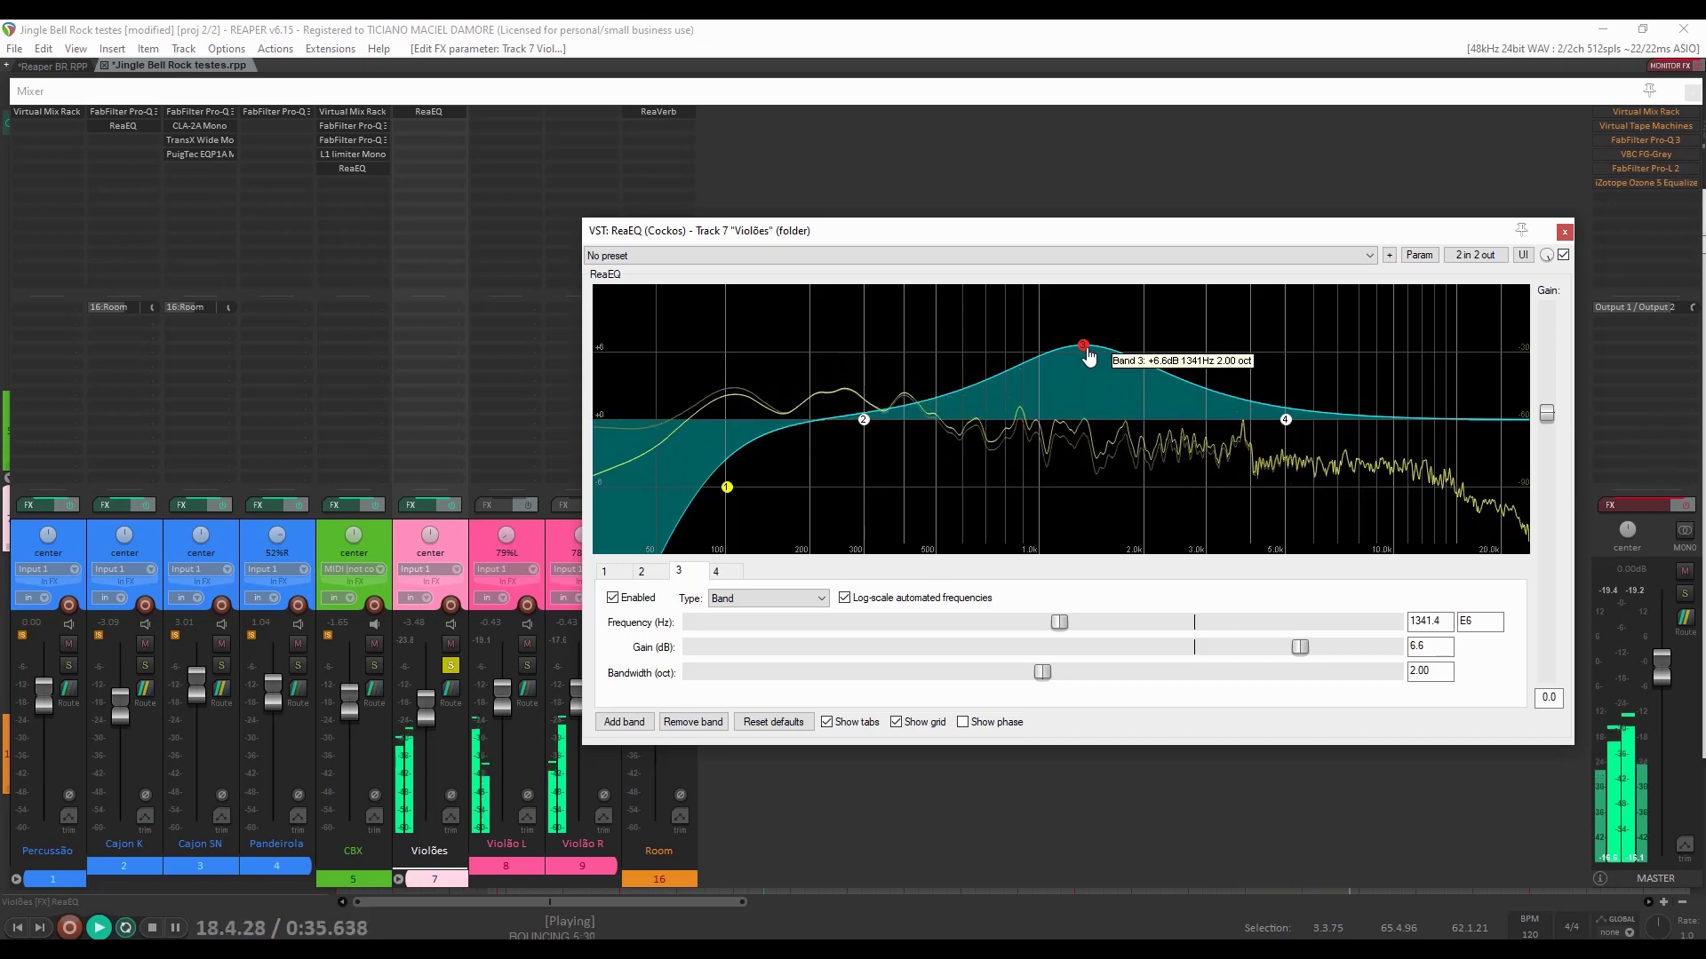
click(451, 666)
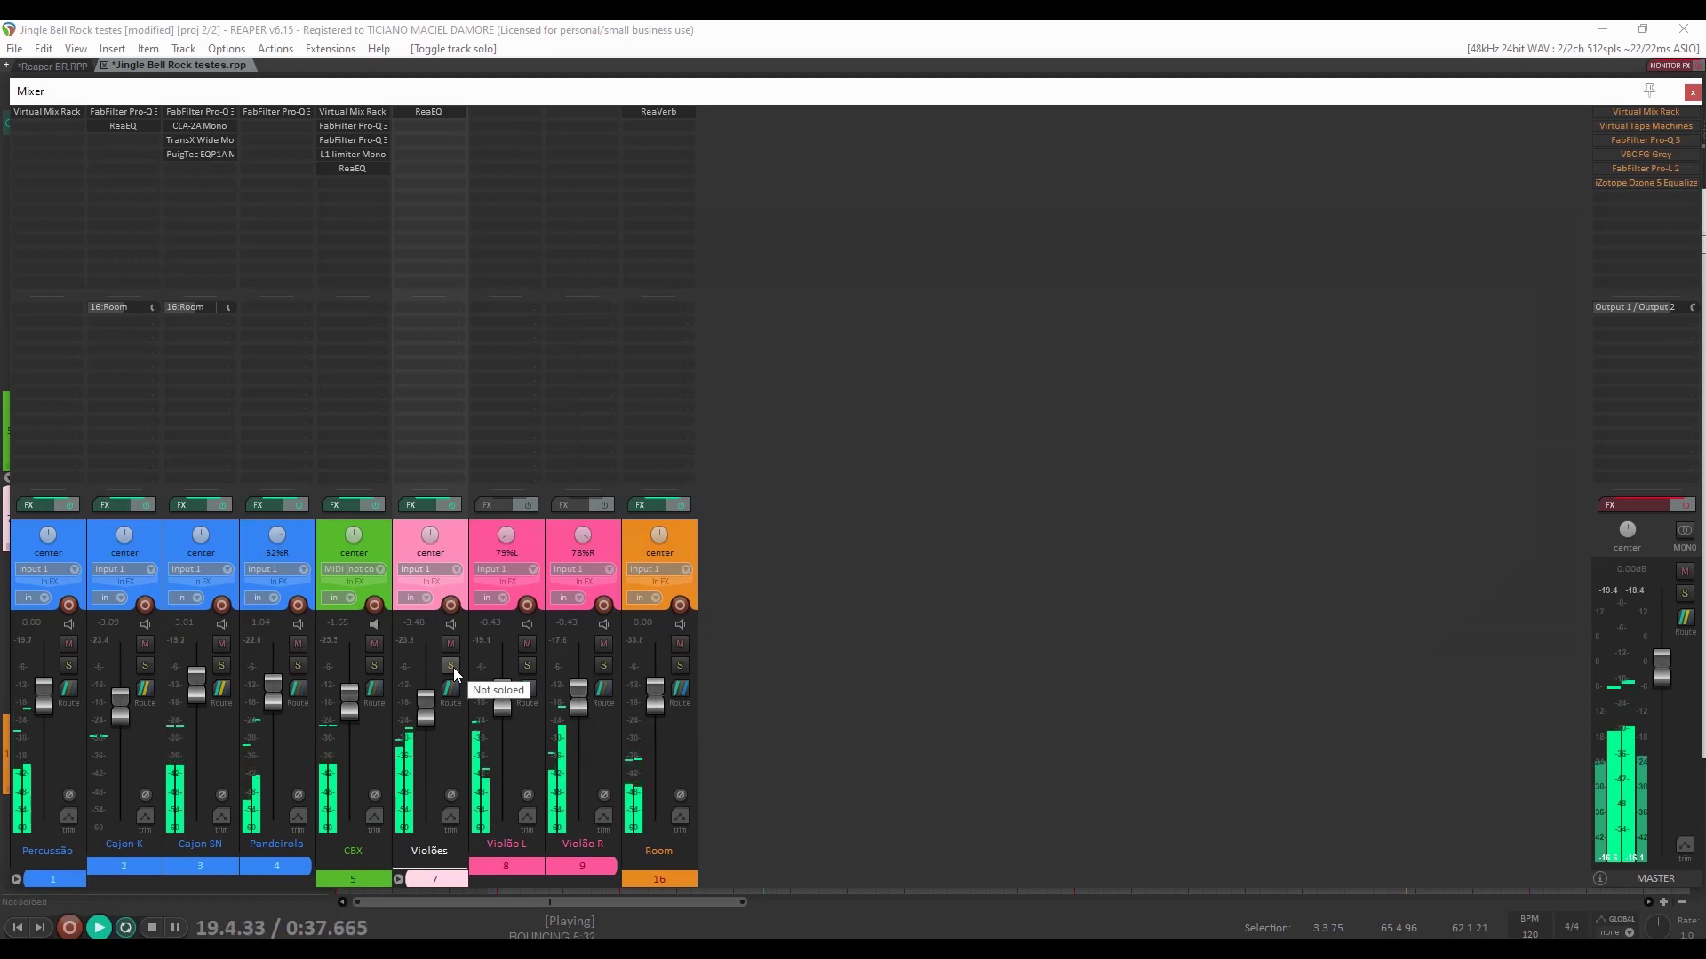
click(435, 112)
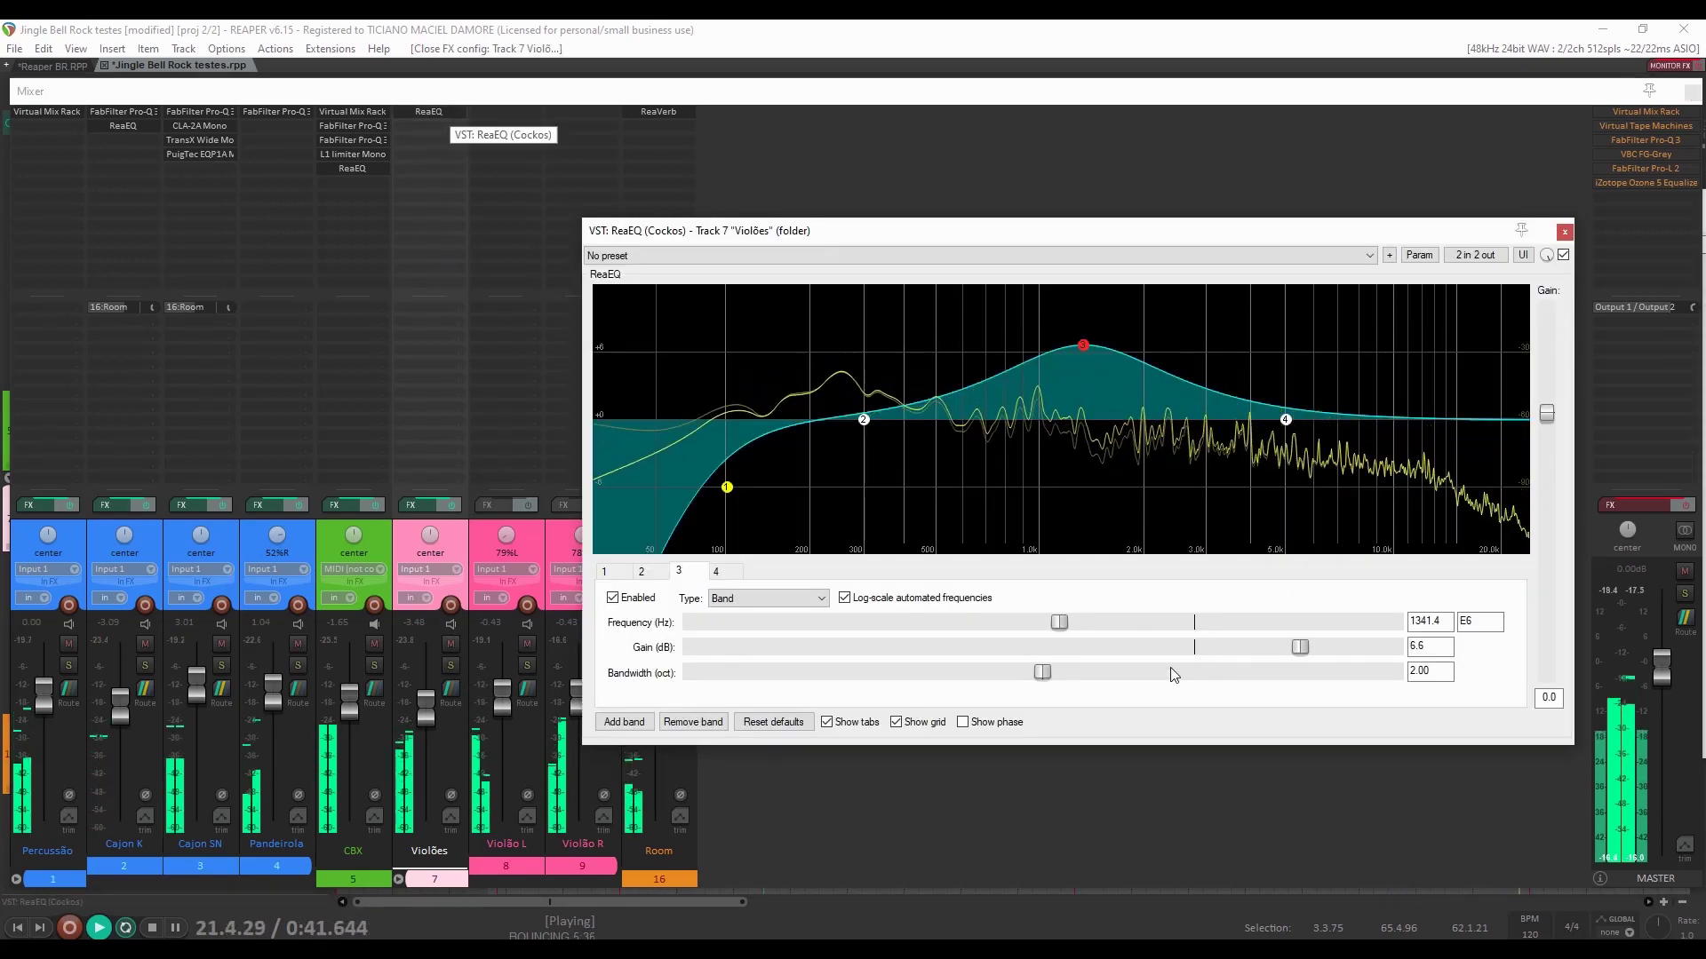
Narrow band 3 to 0.64 octave, shift it to about 1197 Hz and set its gain to -1.3 dB.
drag(1039, 674, 797, 658)
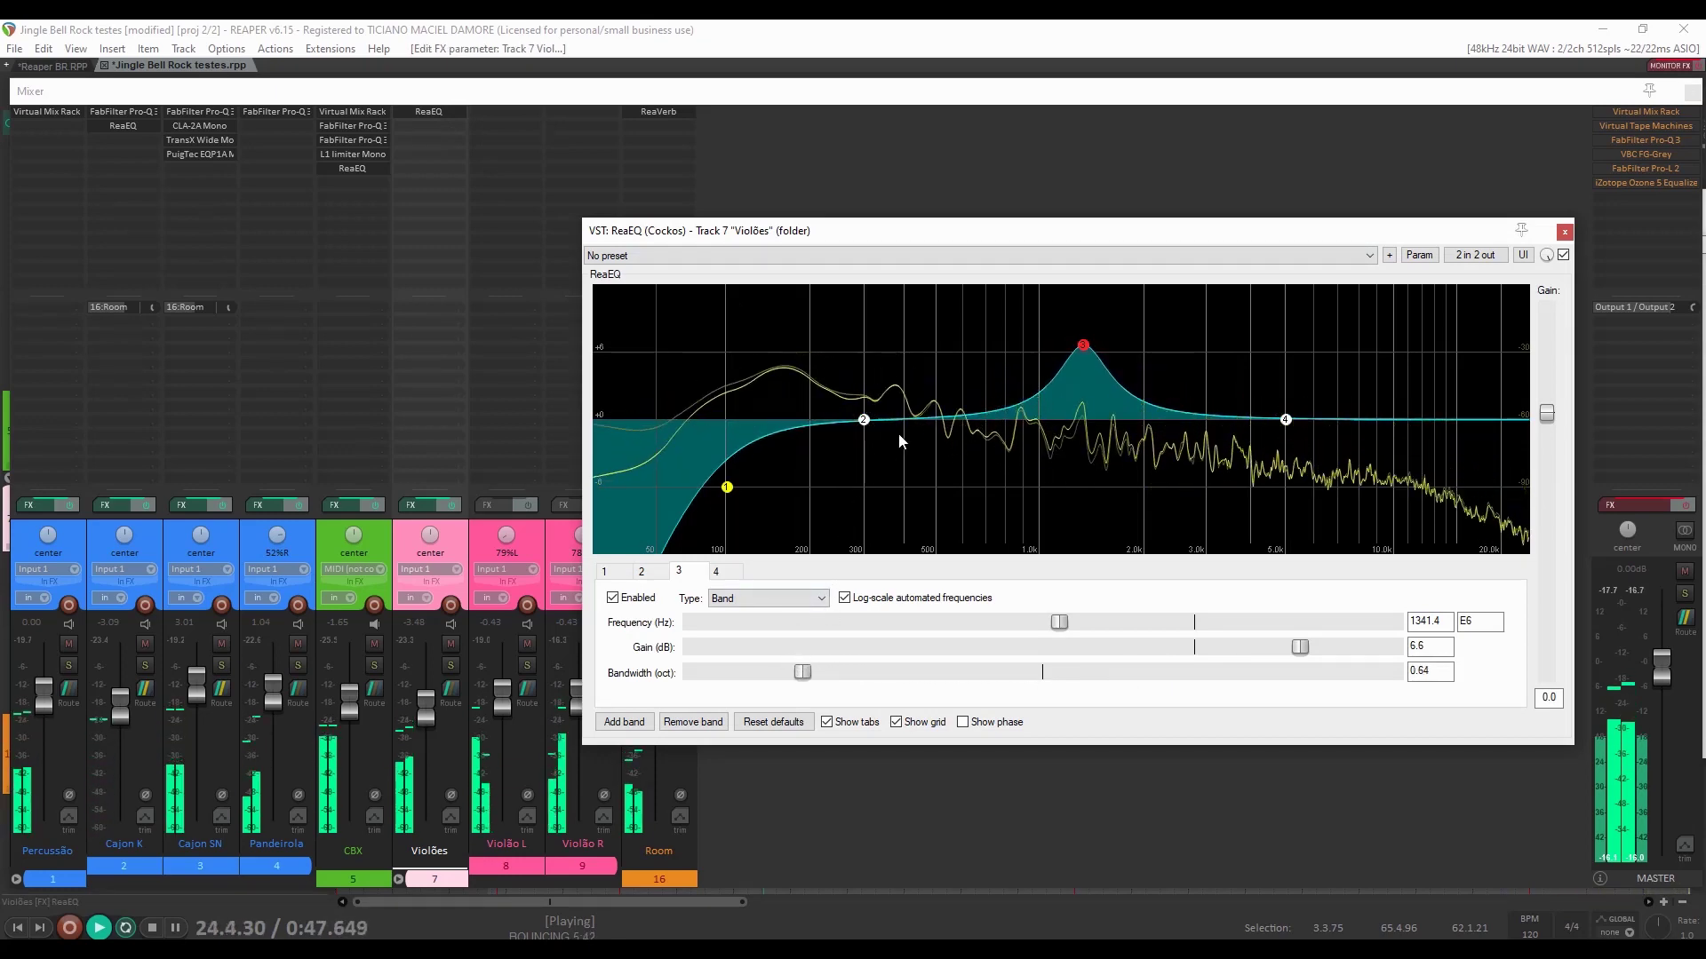
drag(1059, 621, 1048, 626)
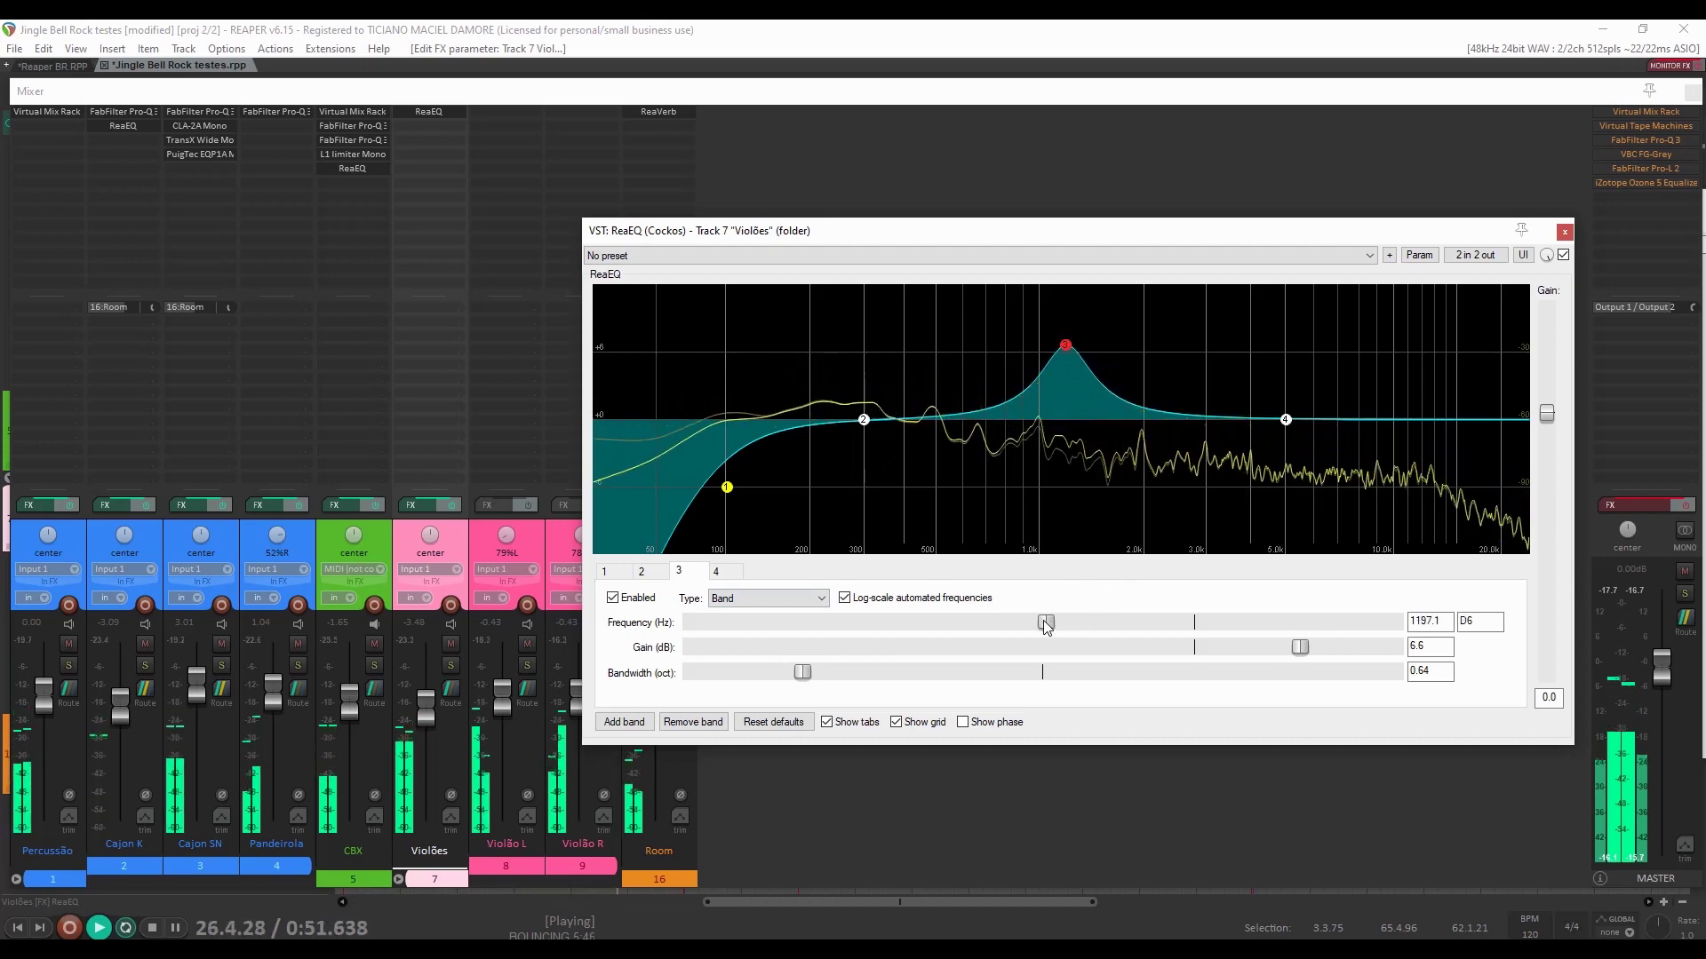
drag(1299, 647, 1189, 659)
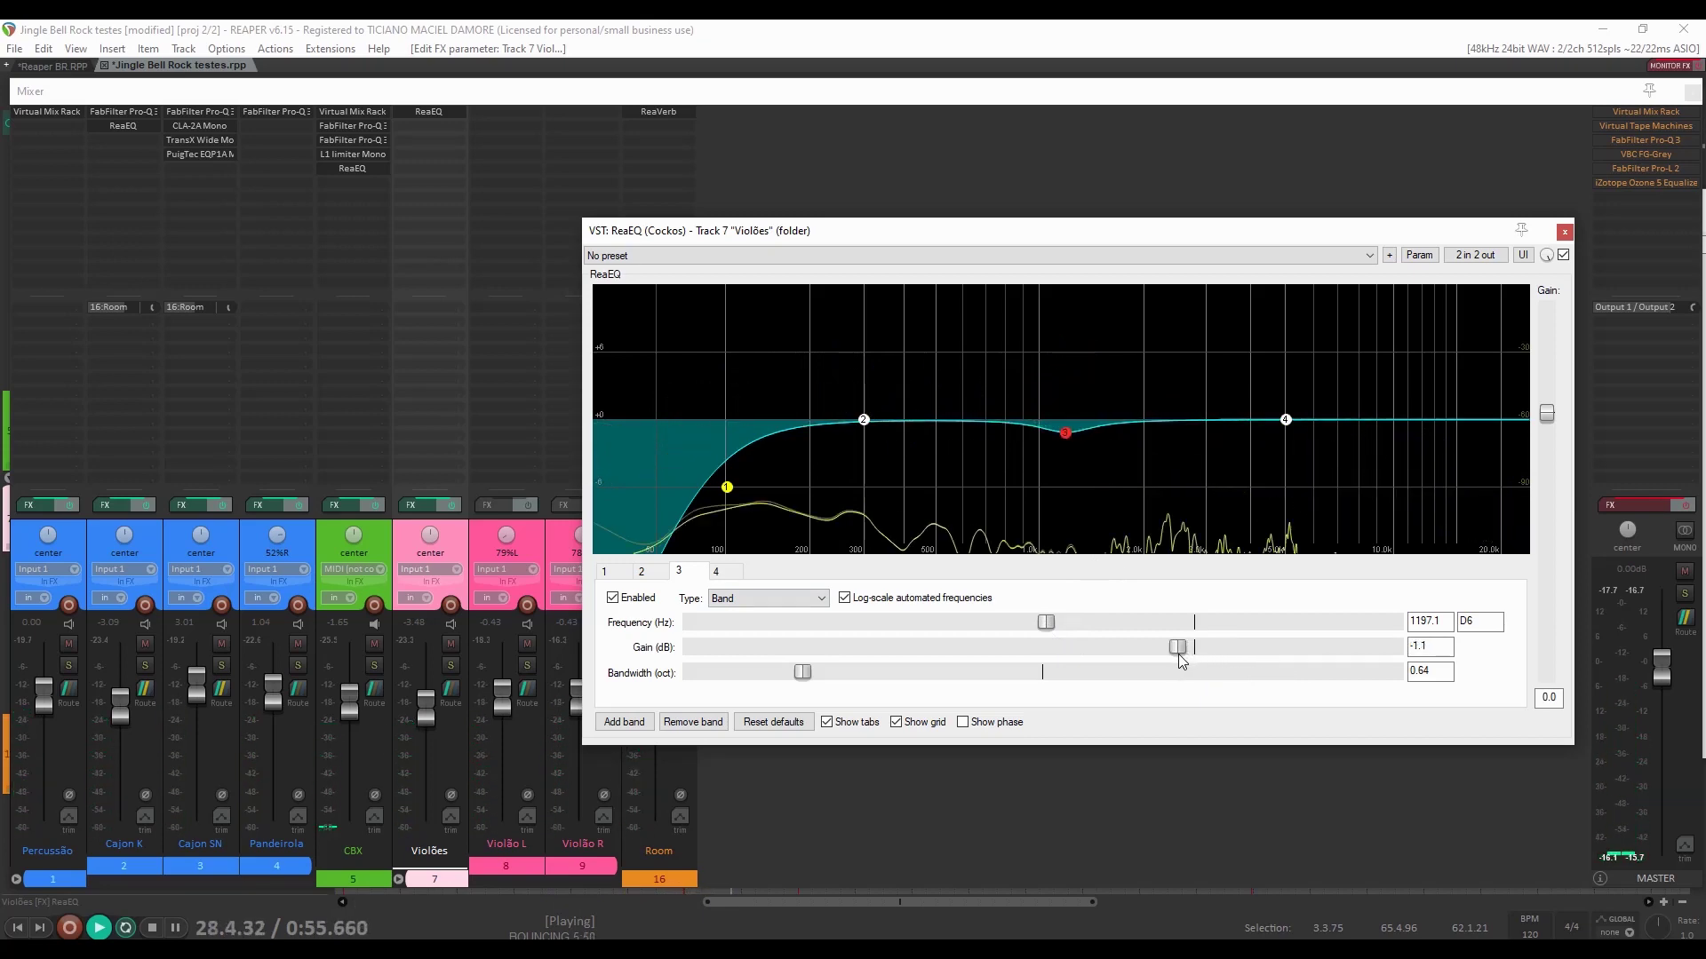
drag(1180, 659, 1184, 660)
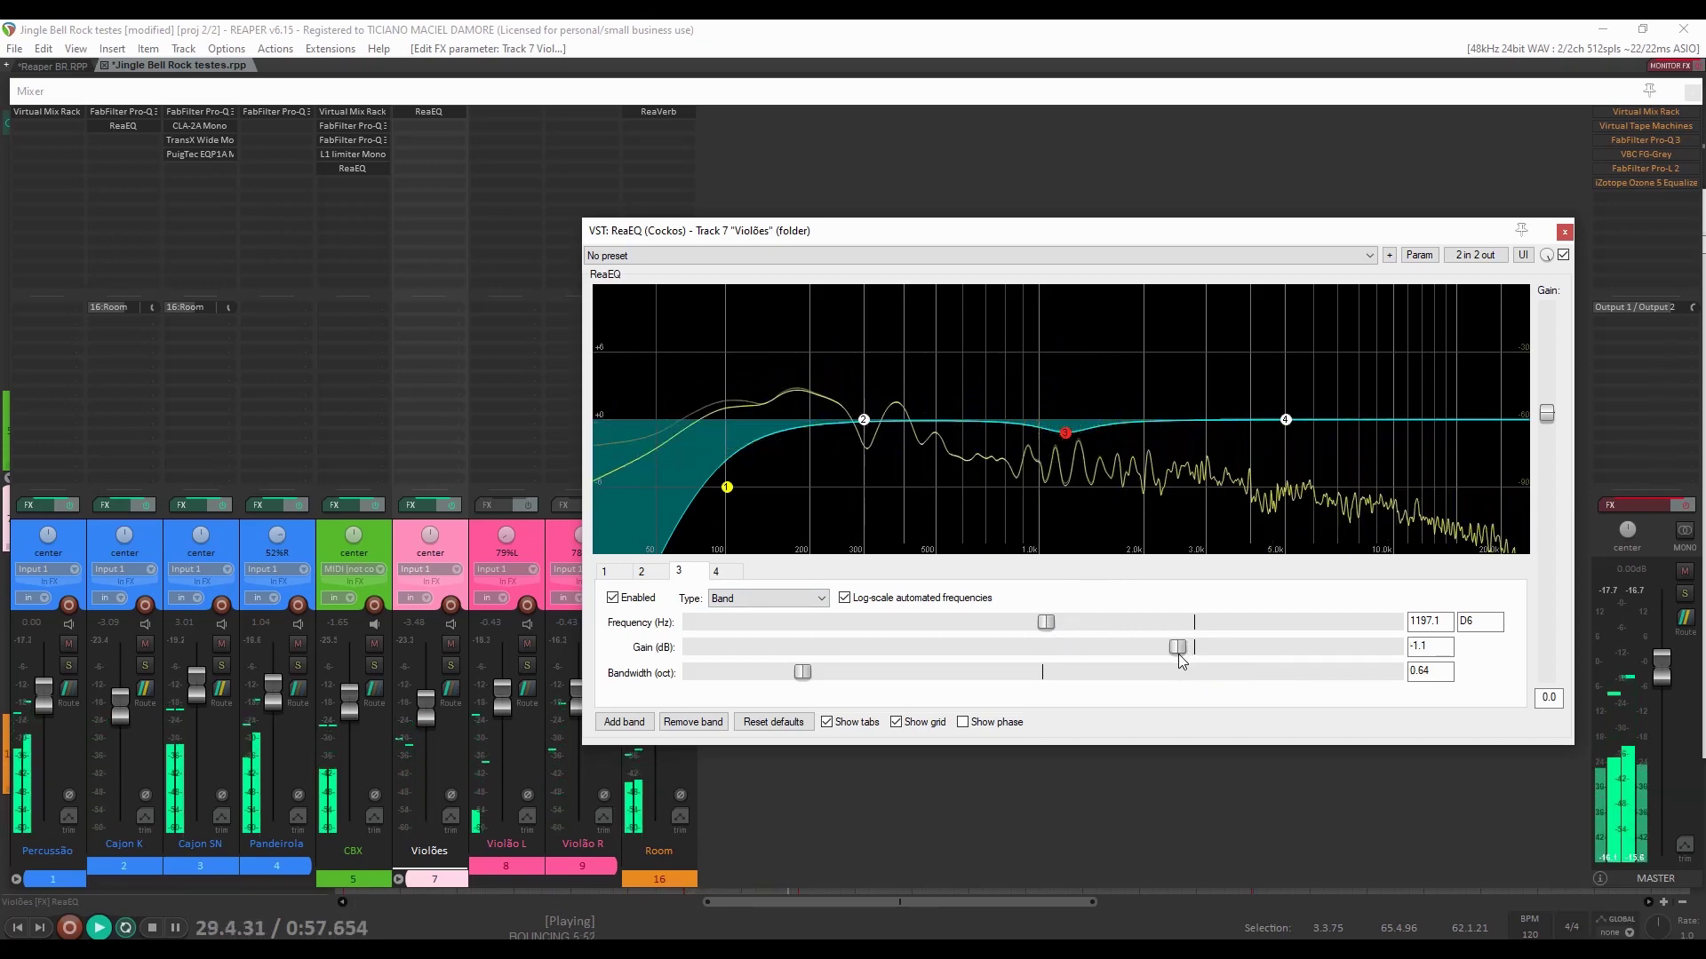
drag(1184, 660, 1174, 660)
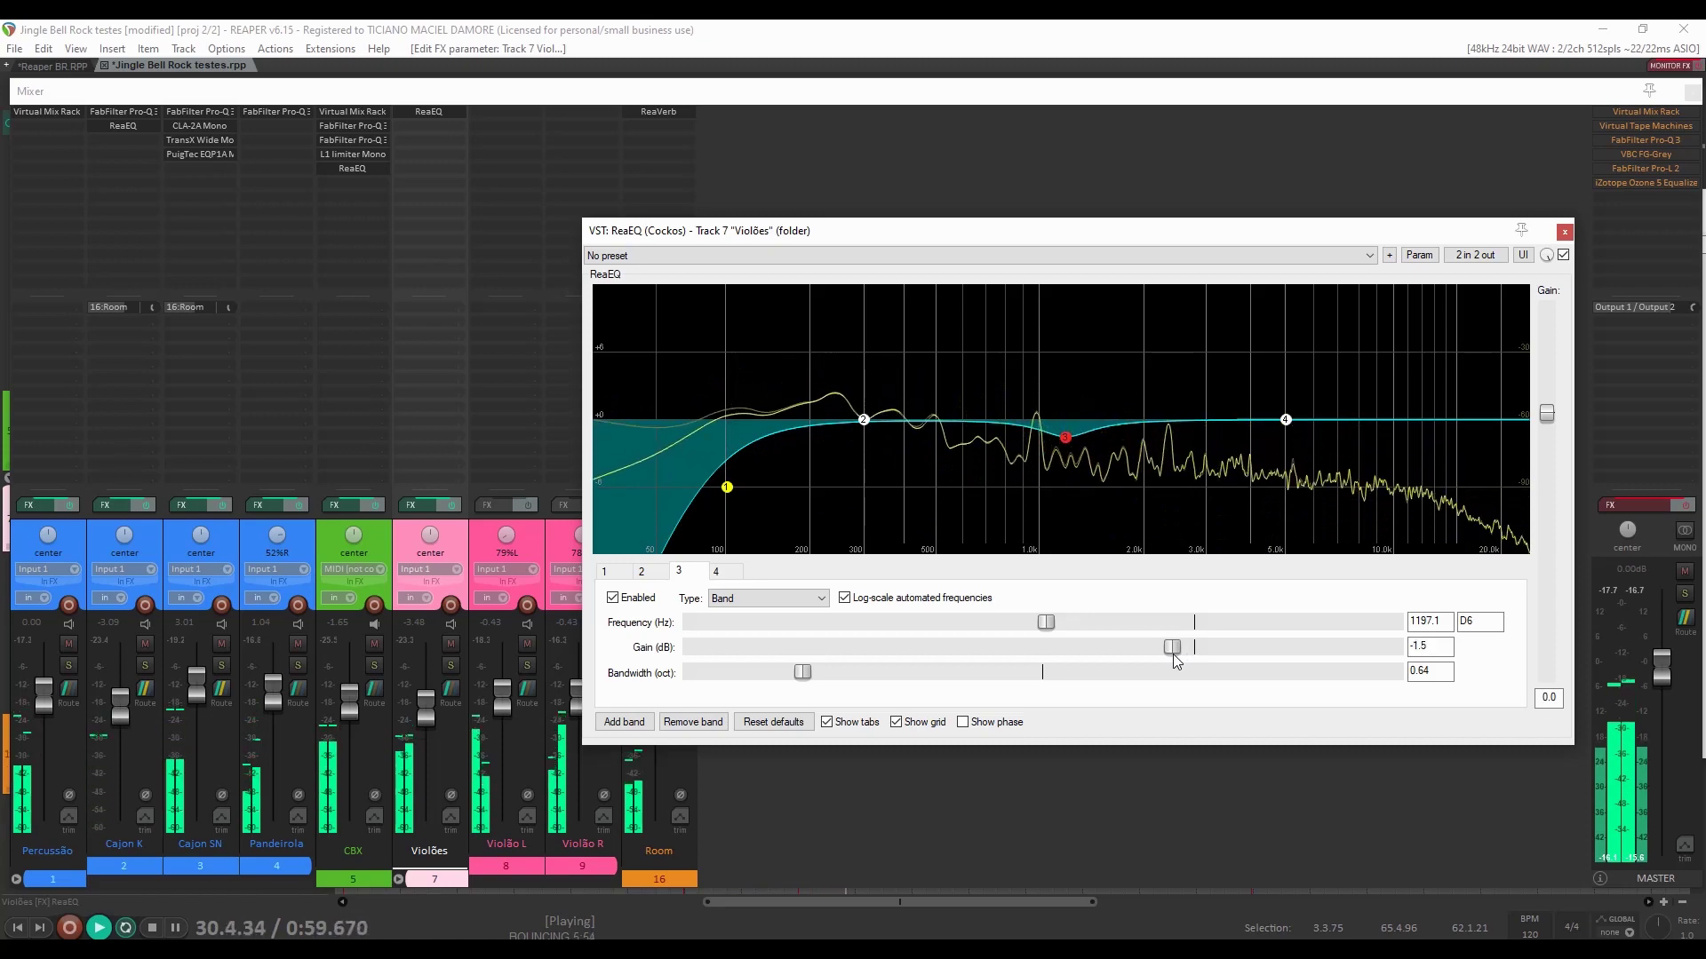
double_click(1175, 655)
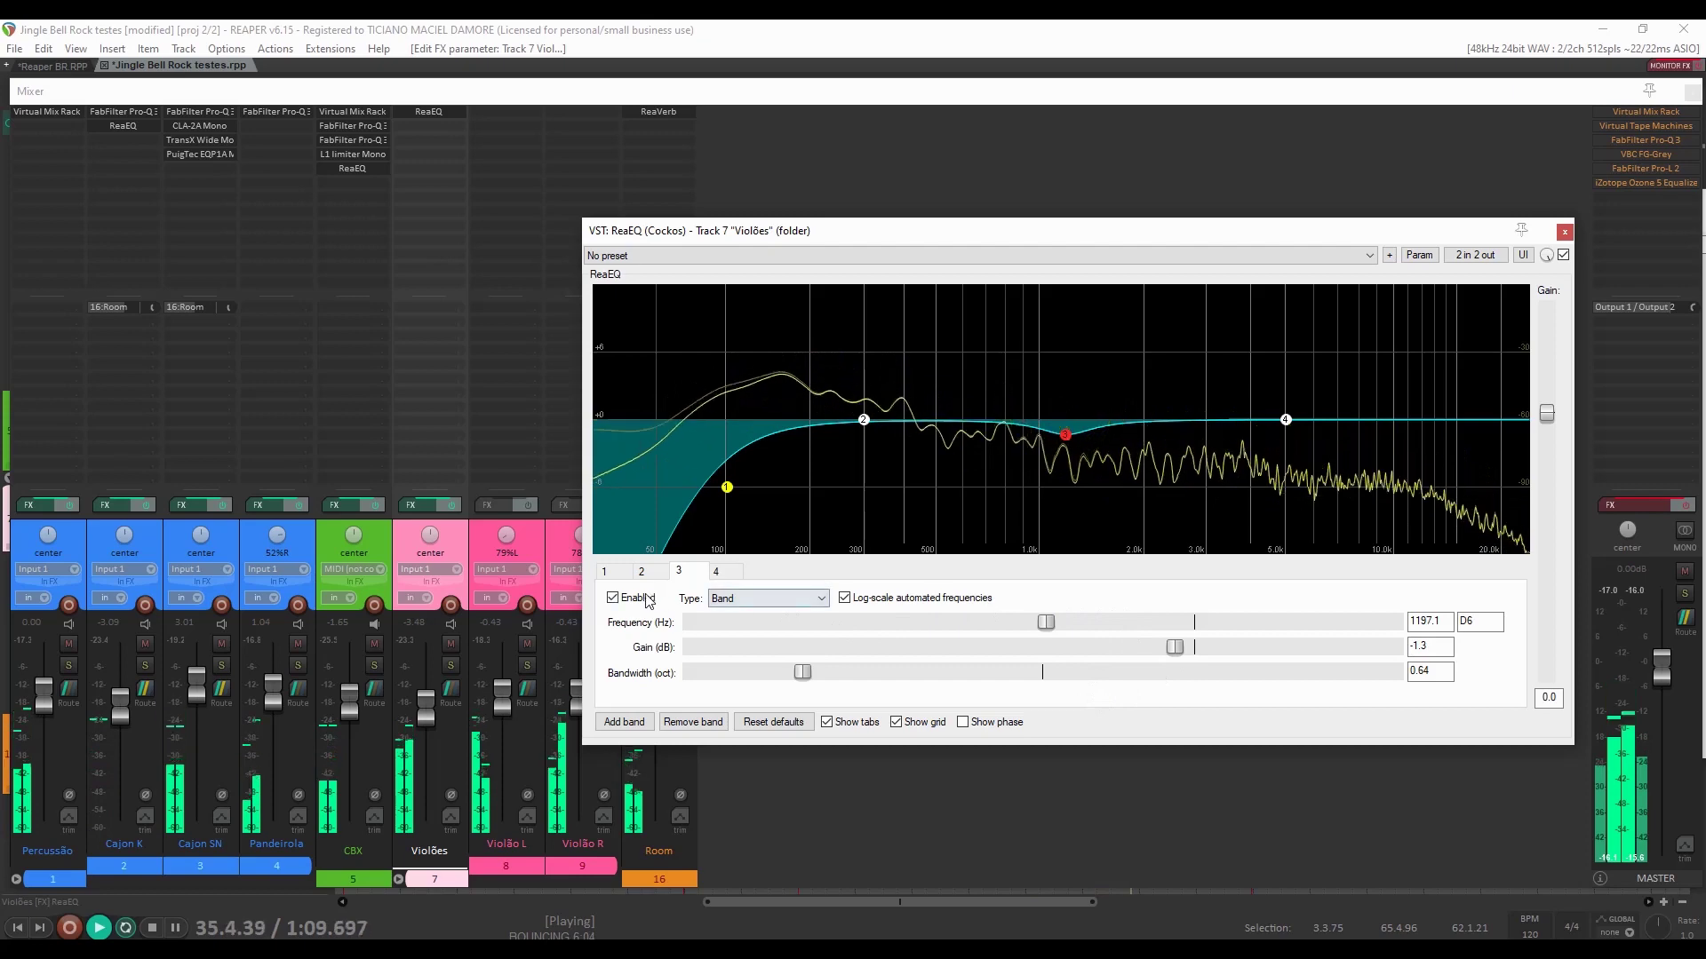
Compare the mix with band 3 disabled and enabled again, and stop playback.
click(613, 601)
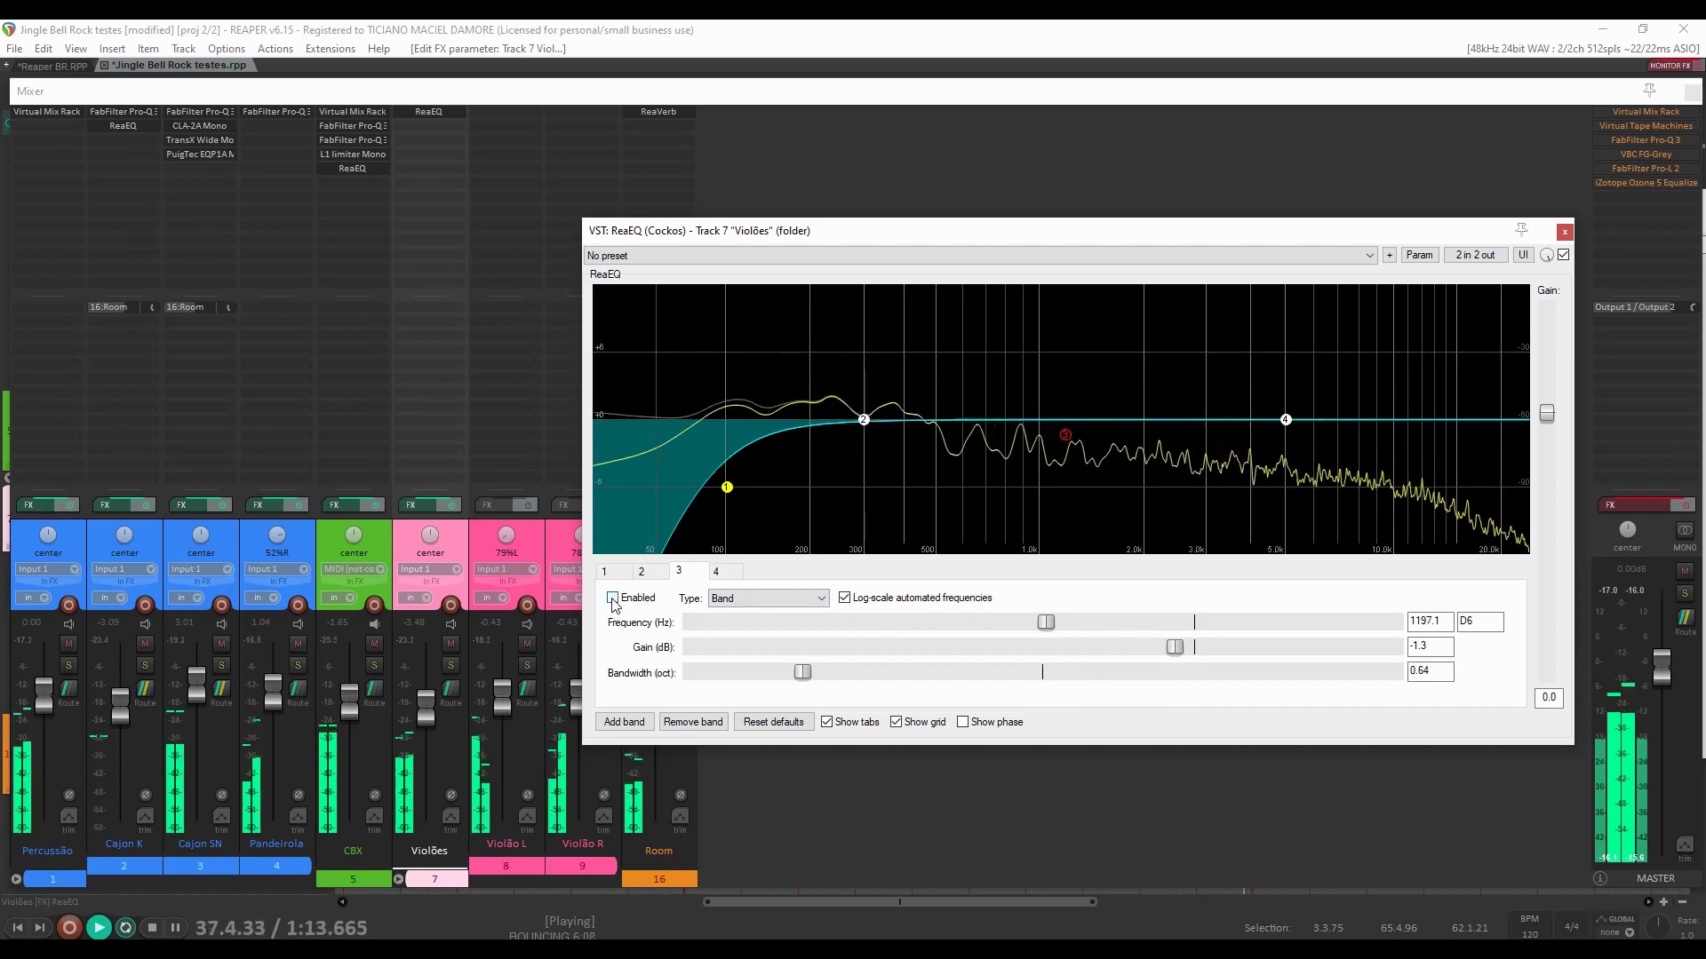
click(613, 599)
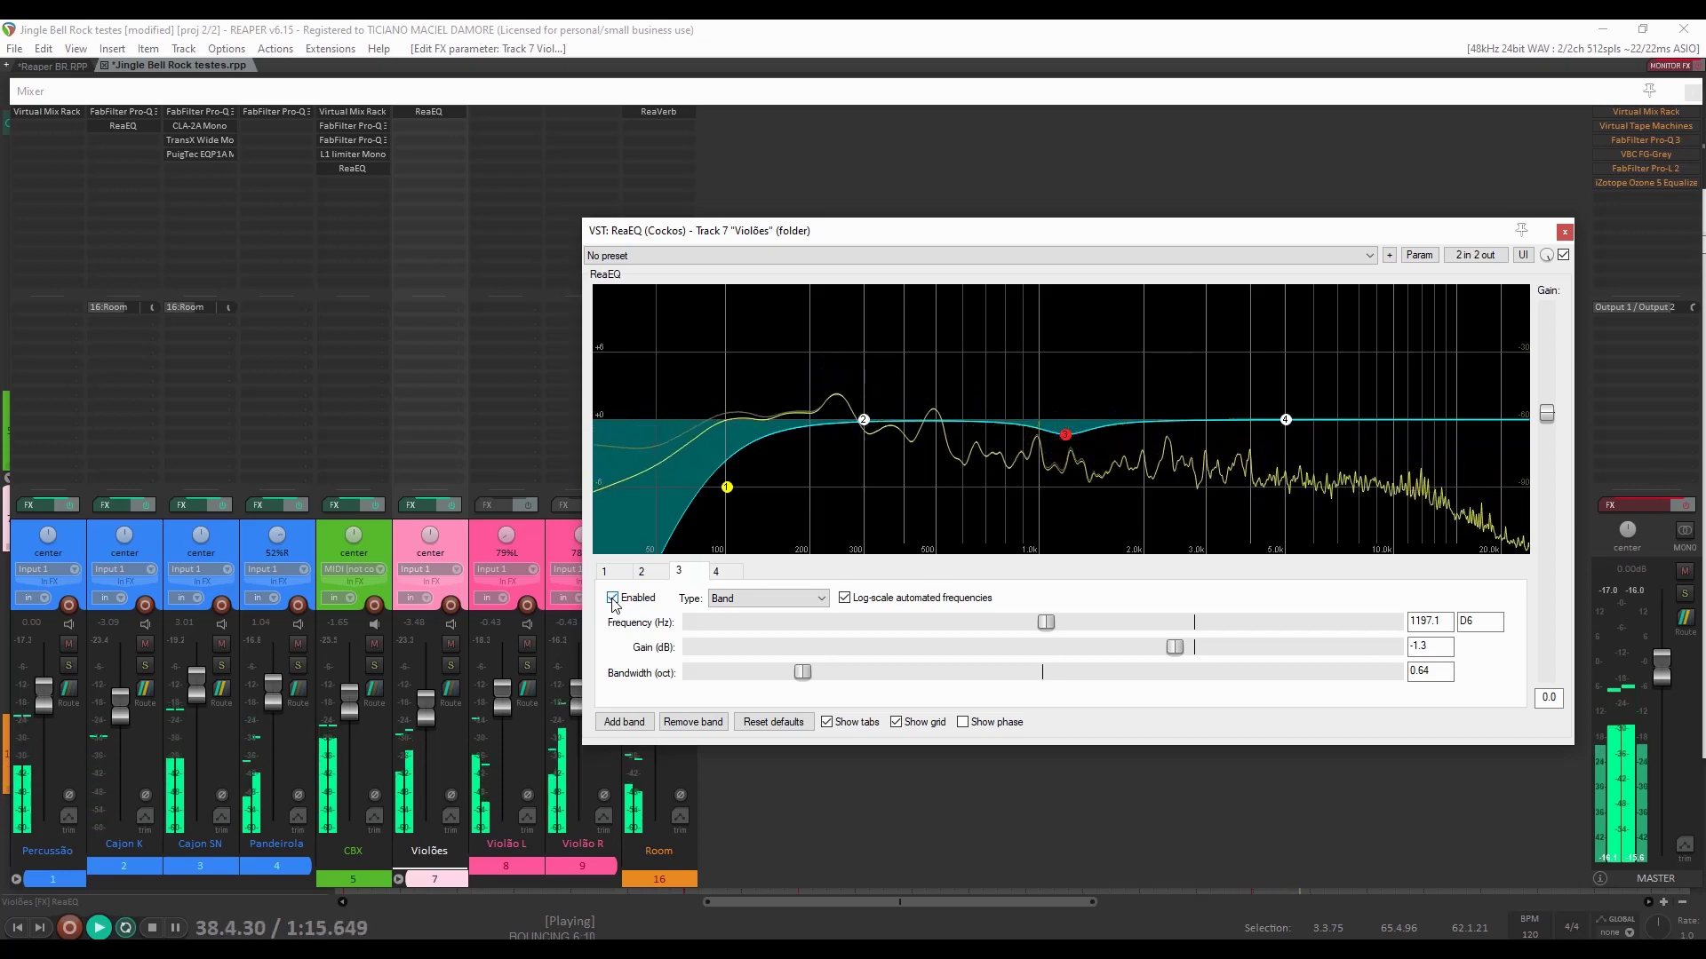
key(space)
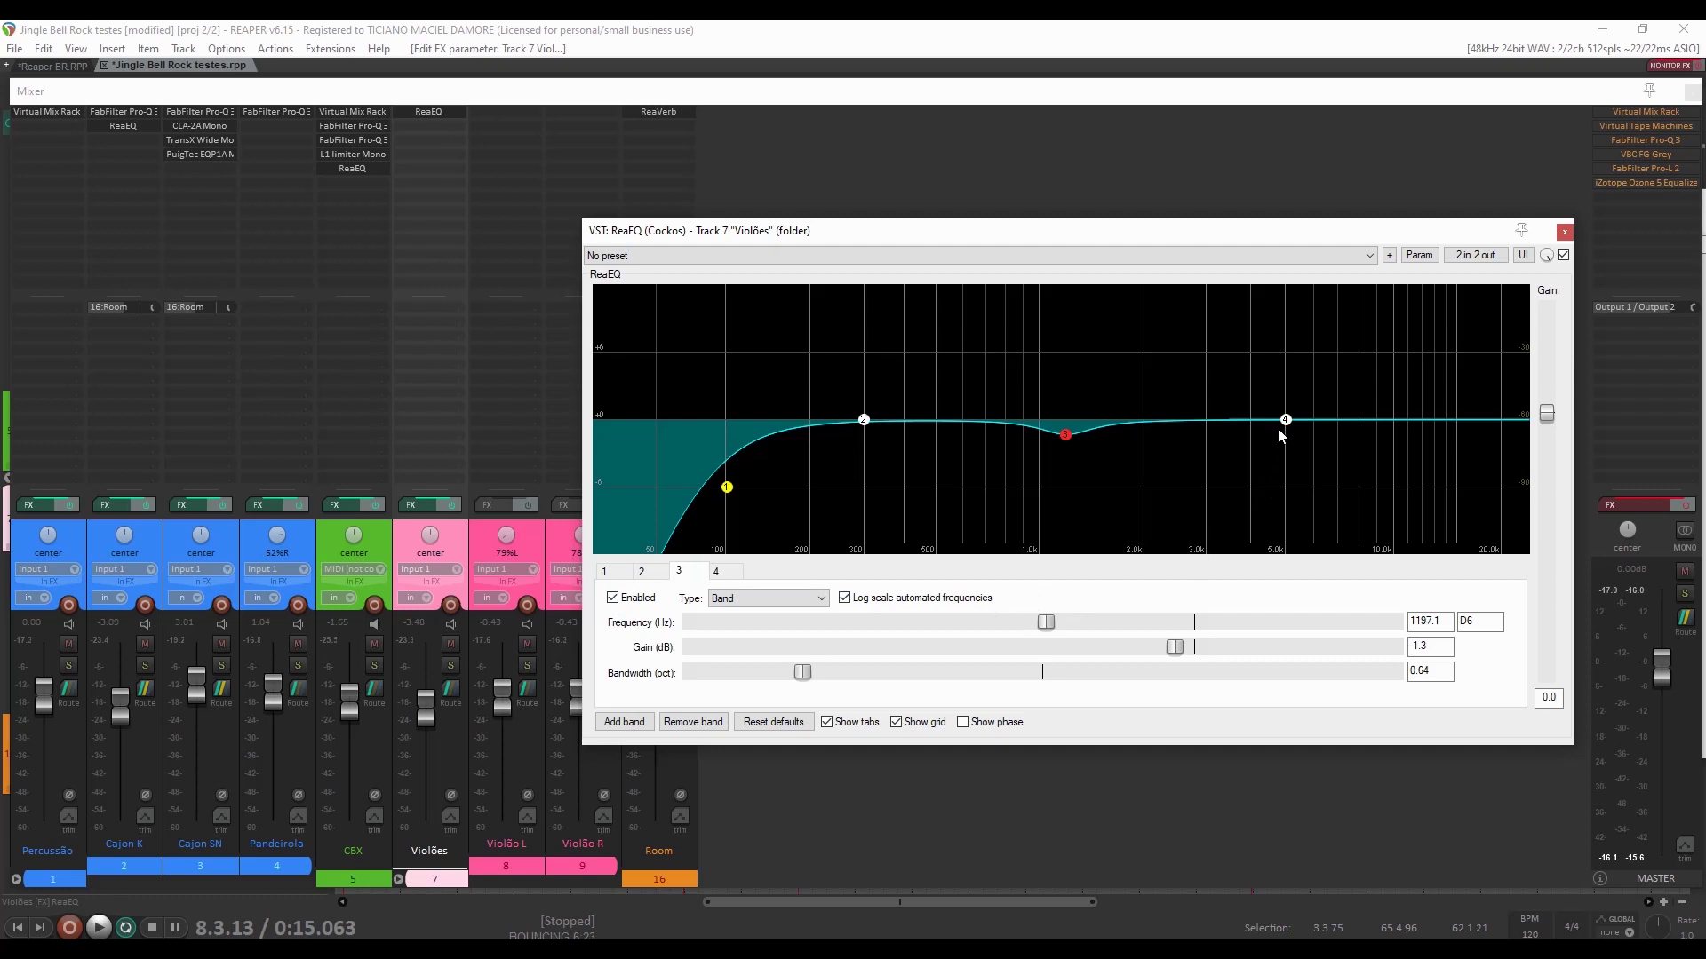
Change ReaEQ band 4 to the Band type and raise its frequency to about 9980 Hz.
click(1285, 421)
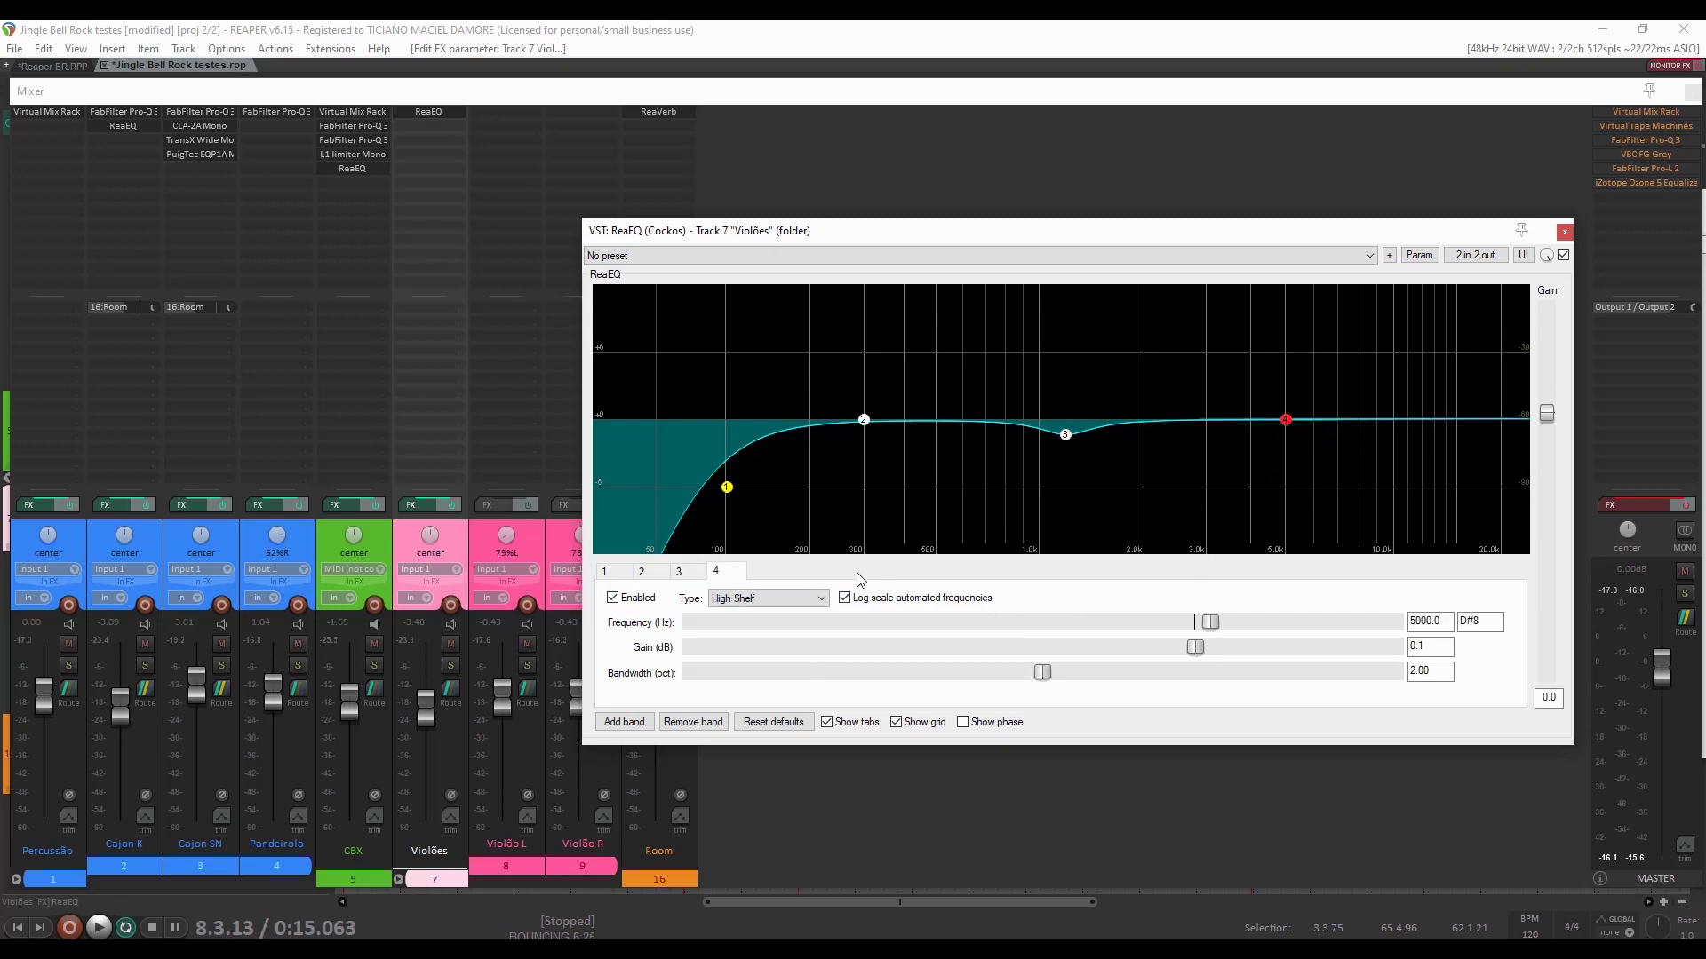
click(816, 600)
drag(1213, 627, 1293, 622)
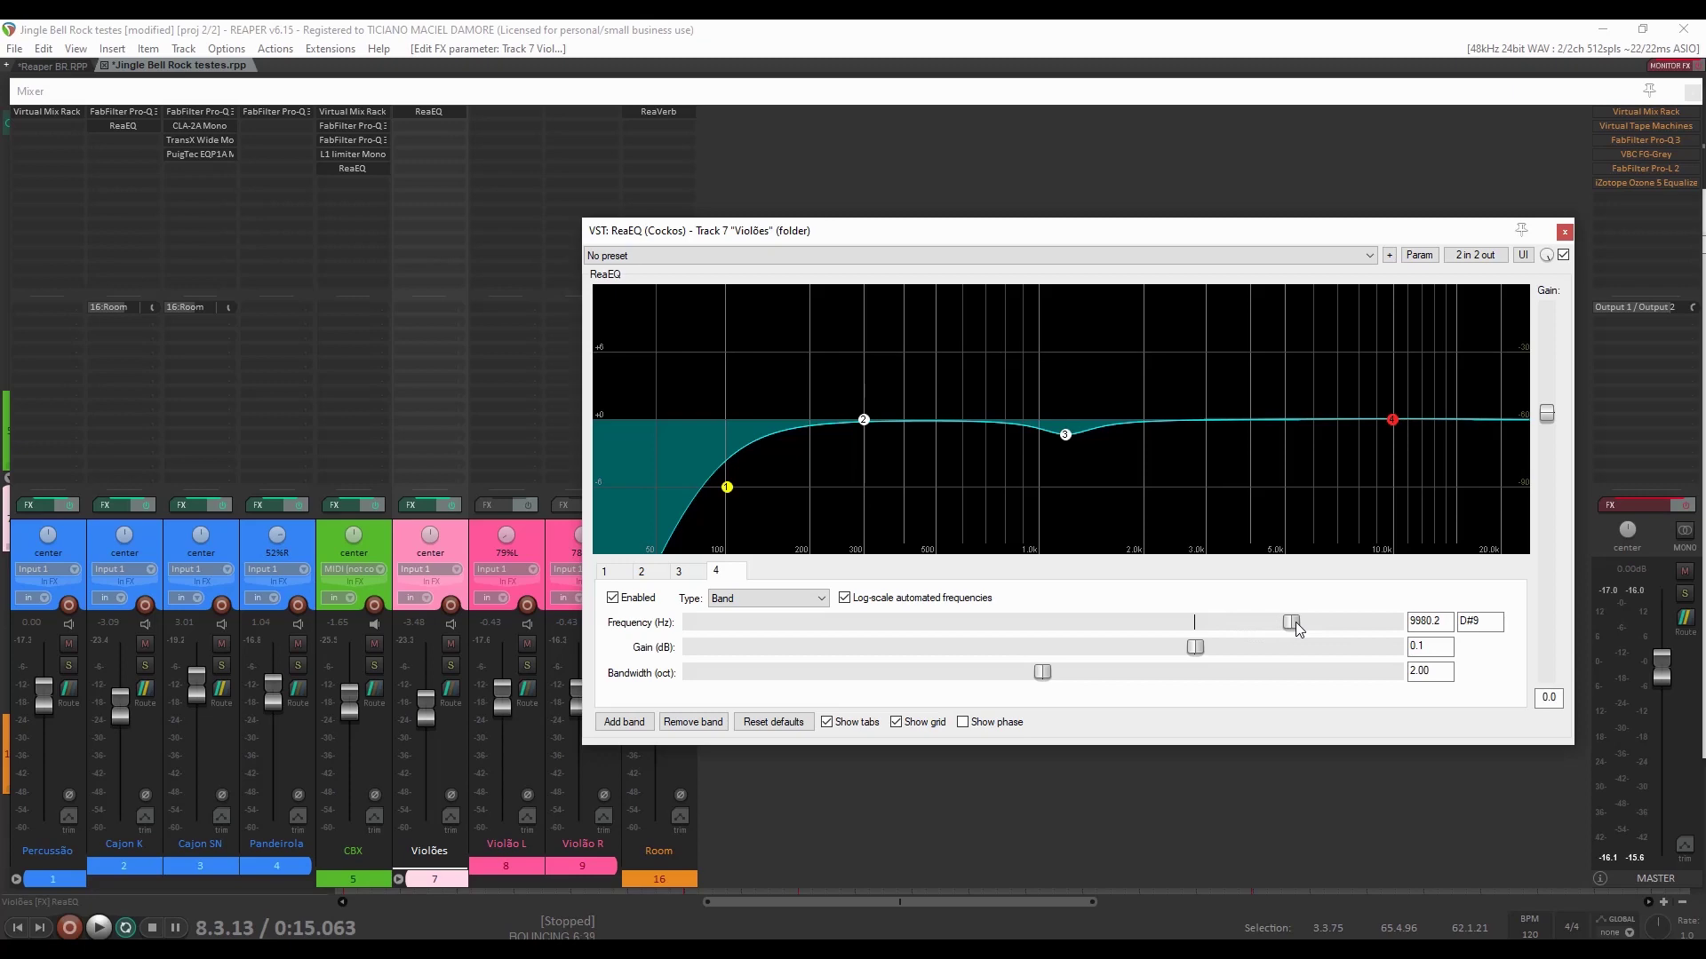
During playback, narrow ReaEQ band 4 to 0.65 octave at about 10101 Hz and set its gain to 0.7 dB.
key(space)
drag(1194, 646, 1270, 639)
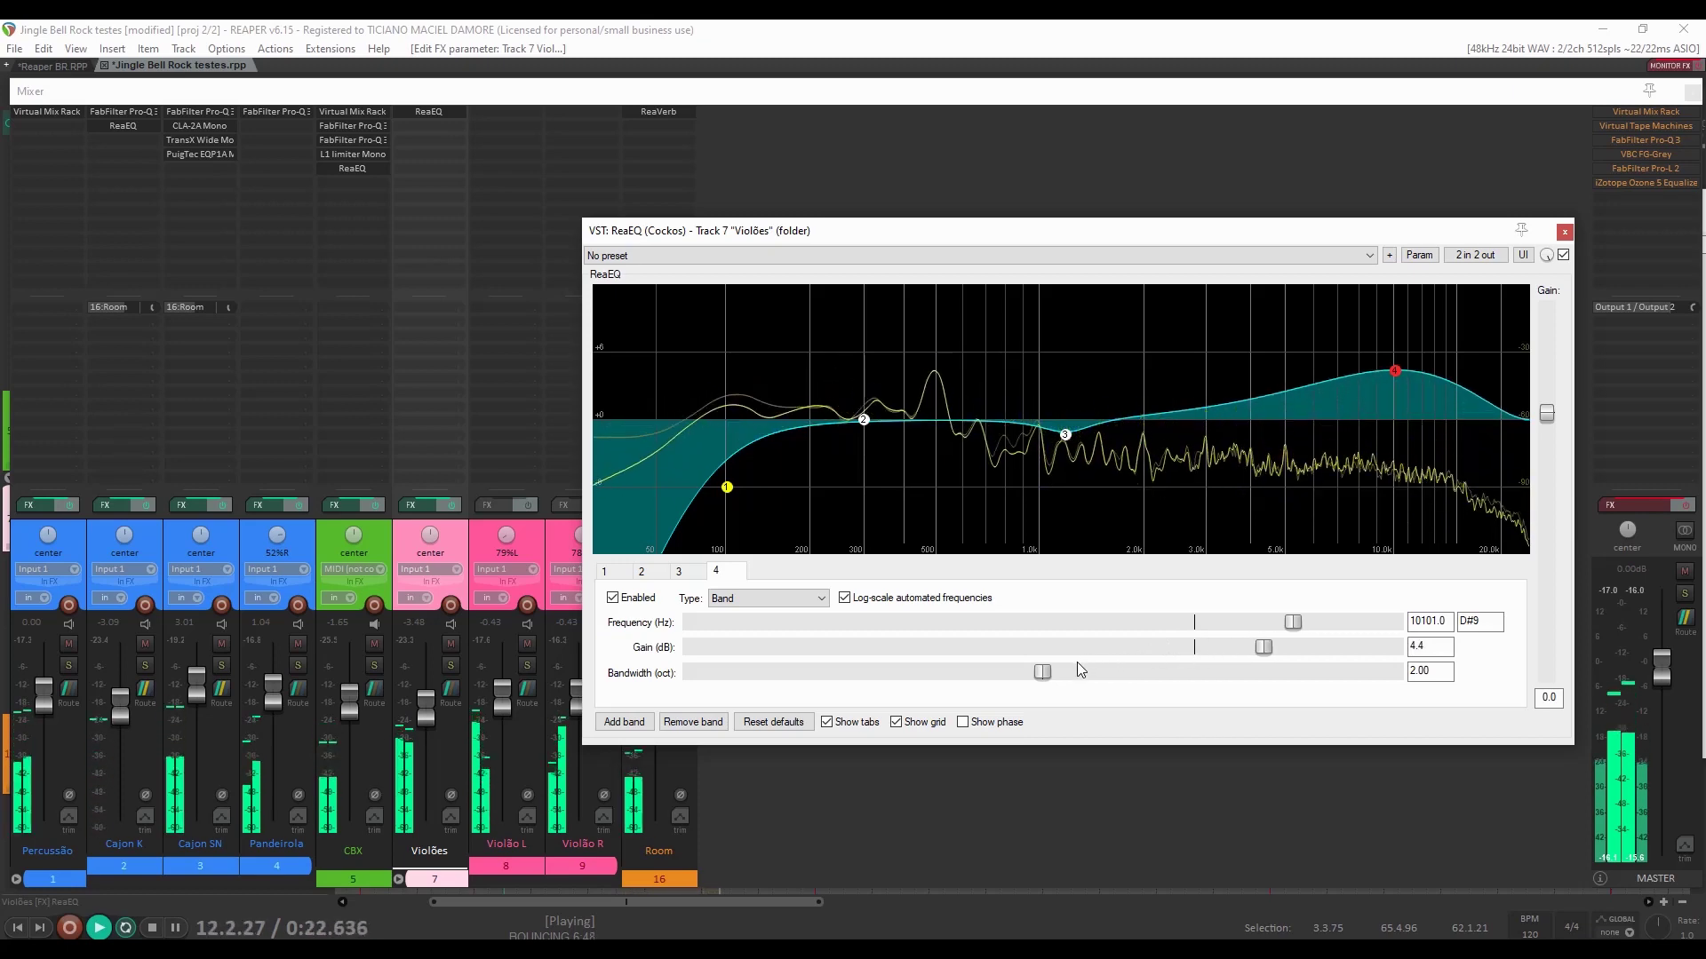
drag(1042, 675, 803, 610)
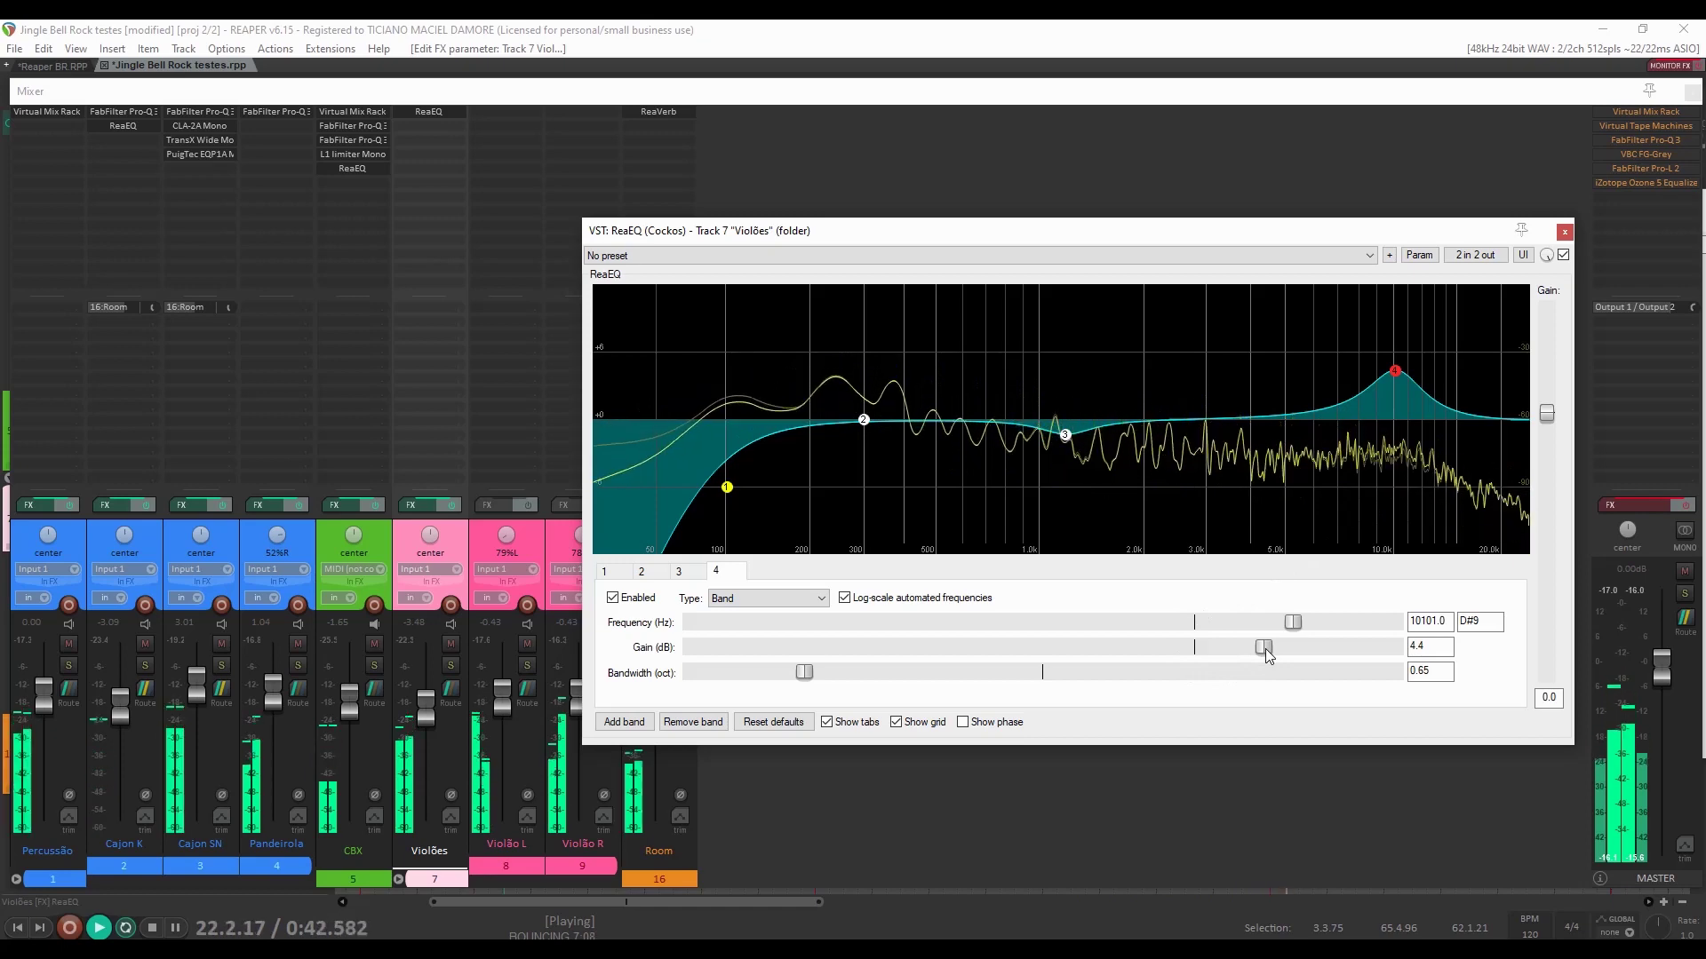
mouse_move(1266, 650)
mouse_down()
mouse_move(1096, 602)
mouse_move(1242, 610)
mouse_move(1209, 606)
mouse_up()
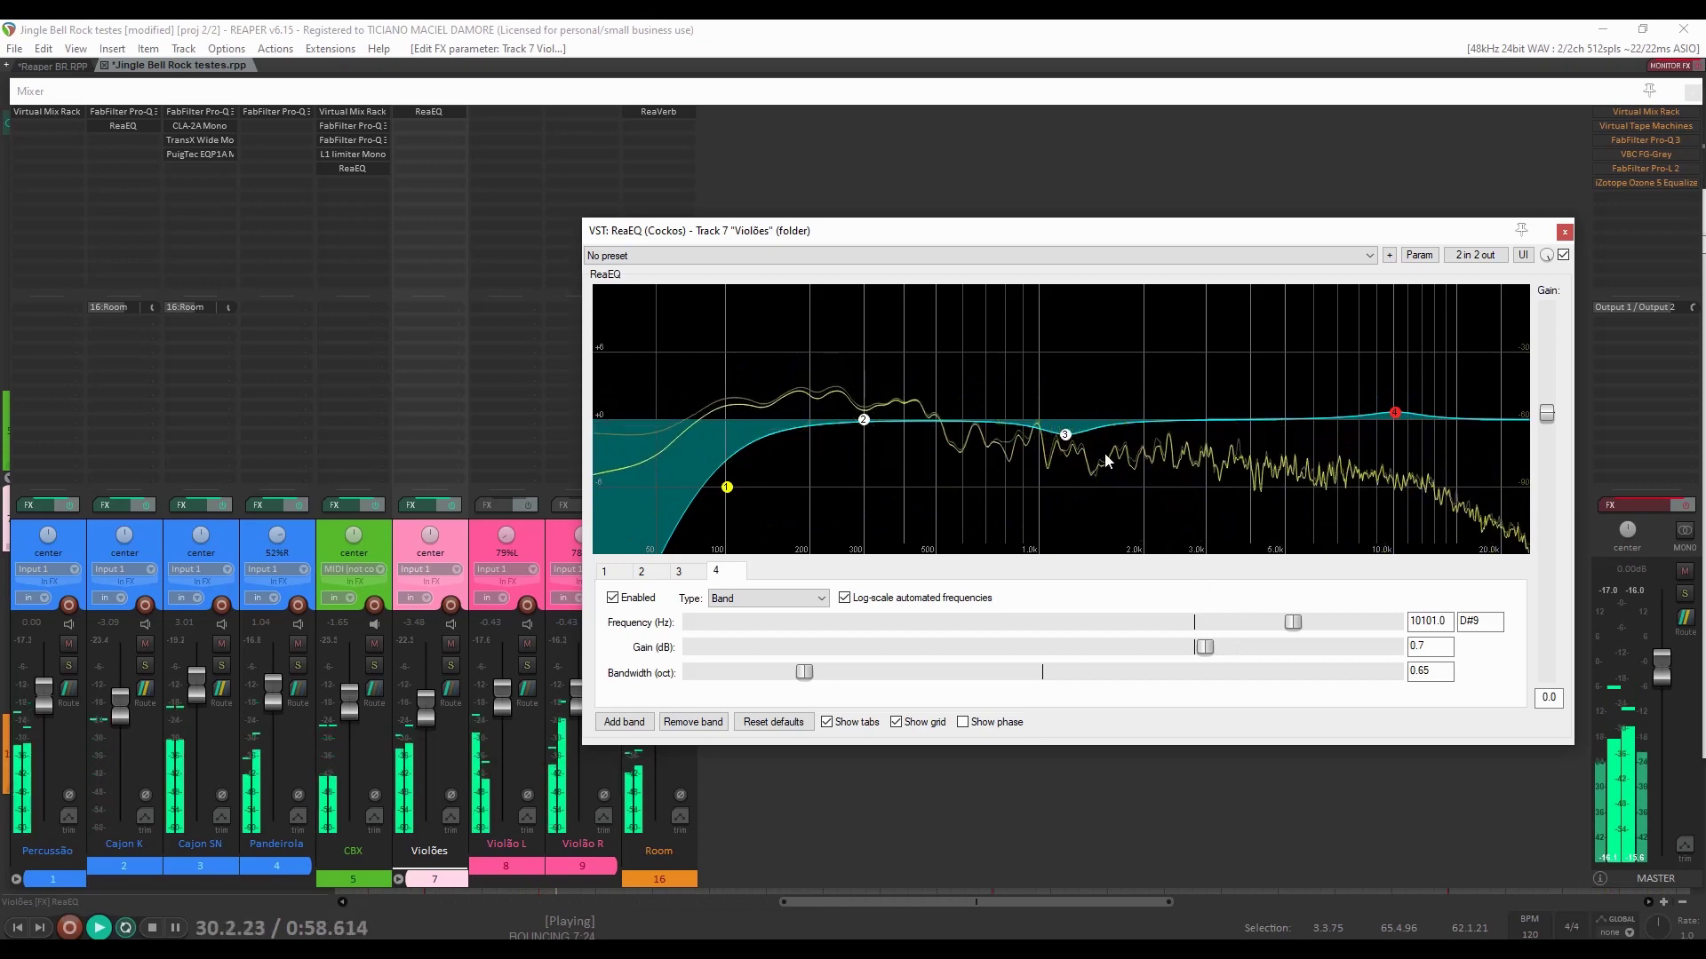
key(space)
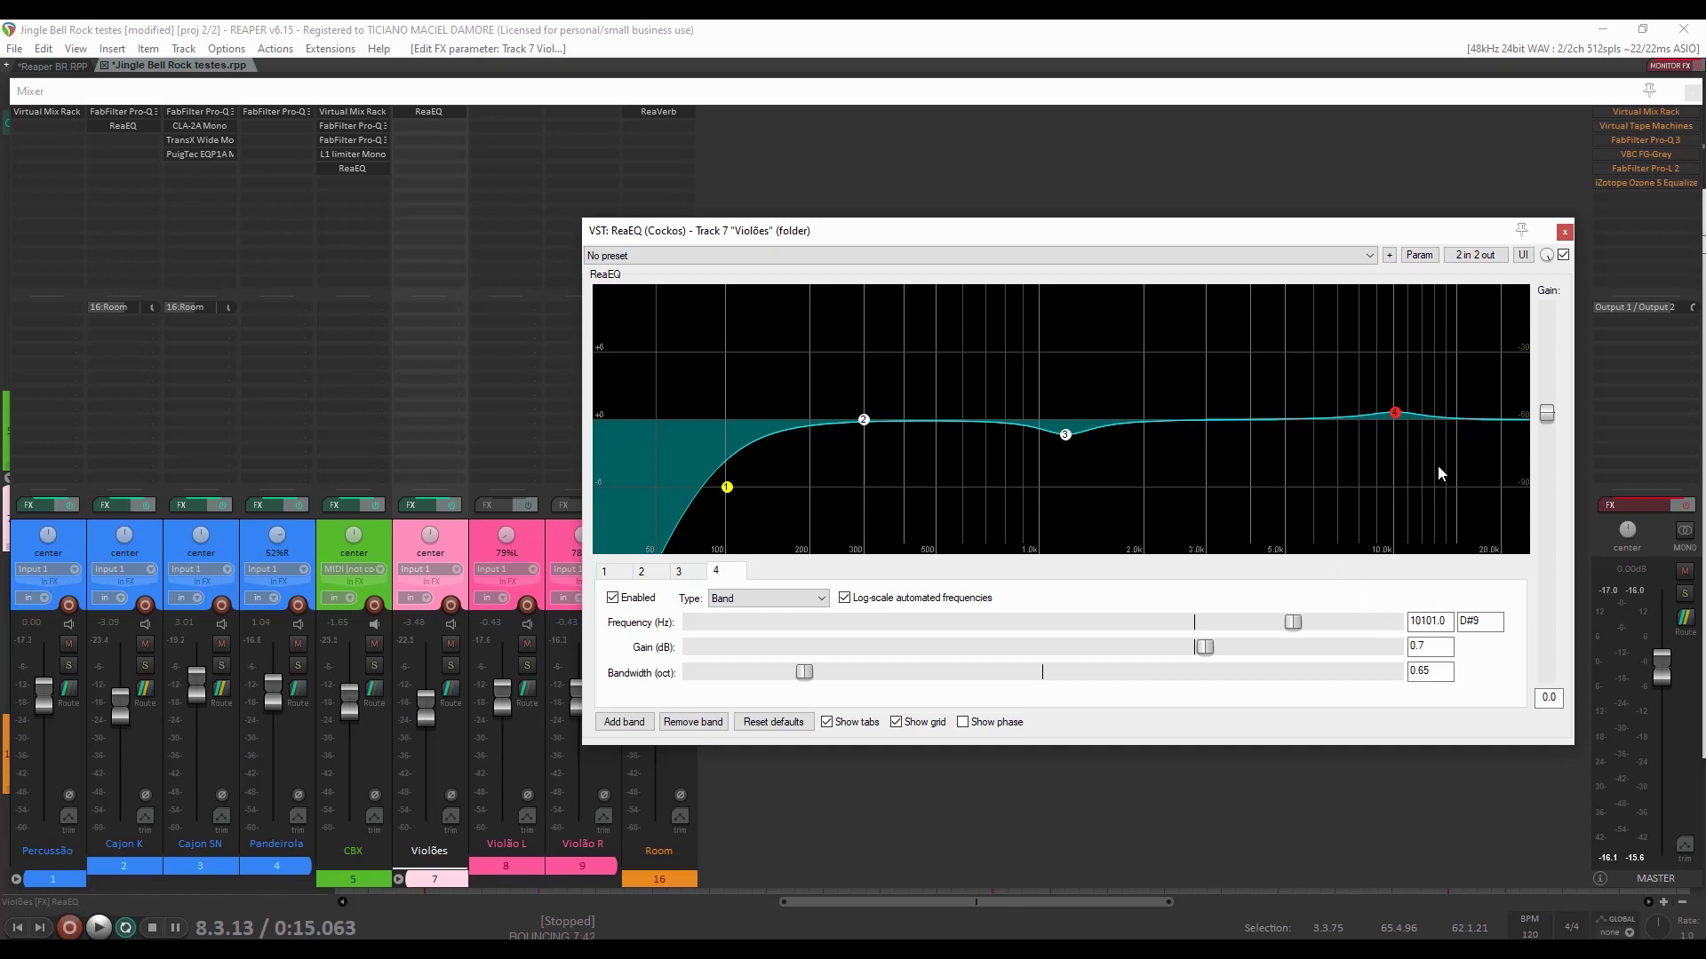
Add a fifth ReaEQ band and raise its frequency to about 15668 Hz.
click(638, 725)
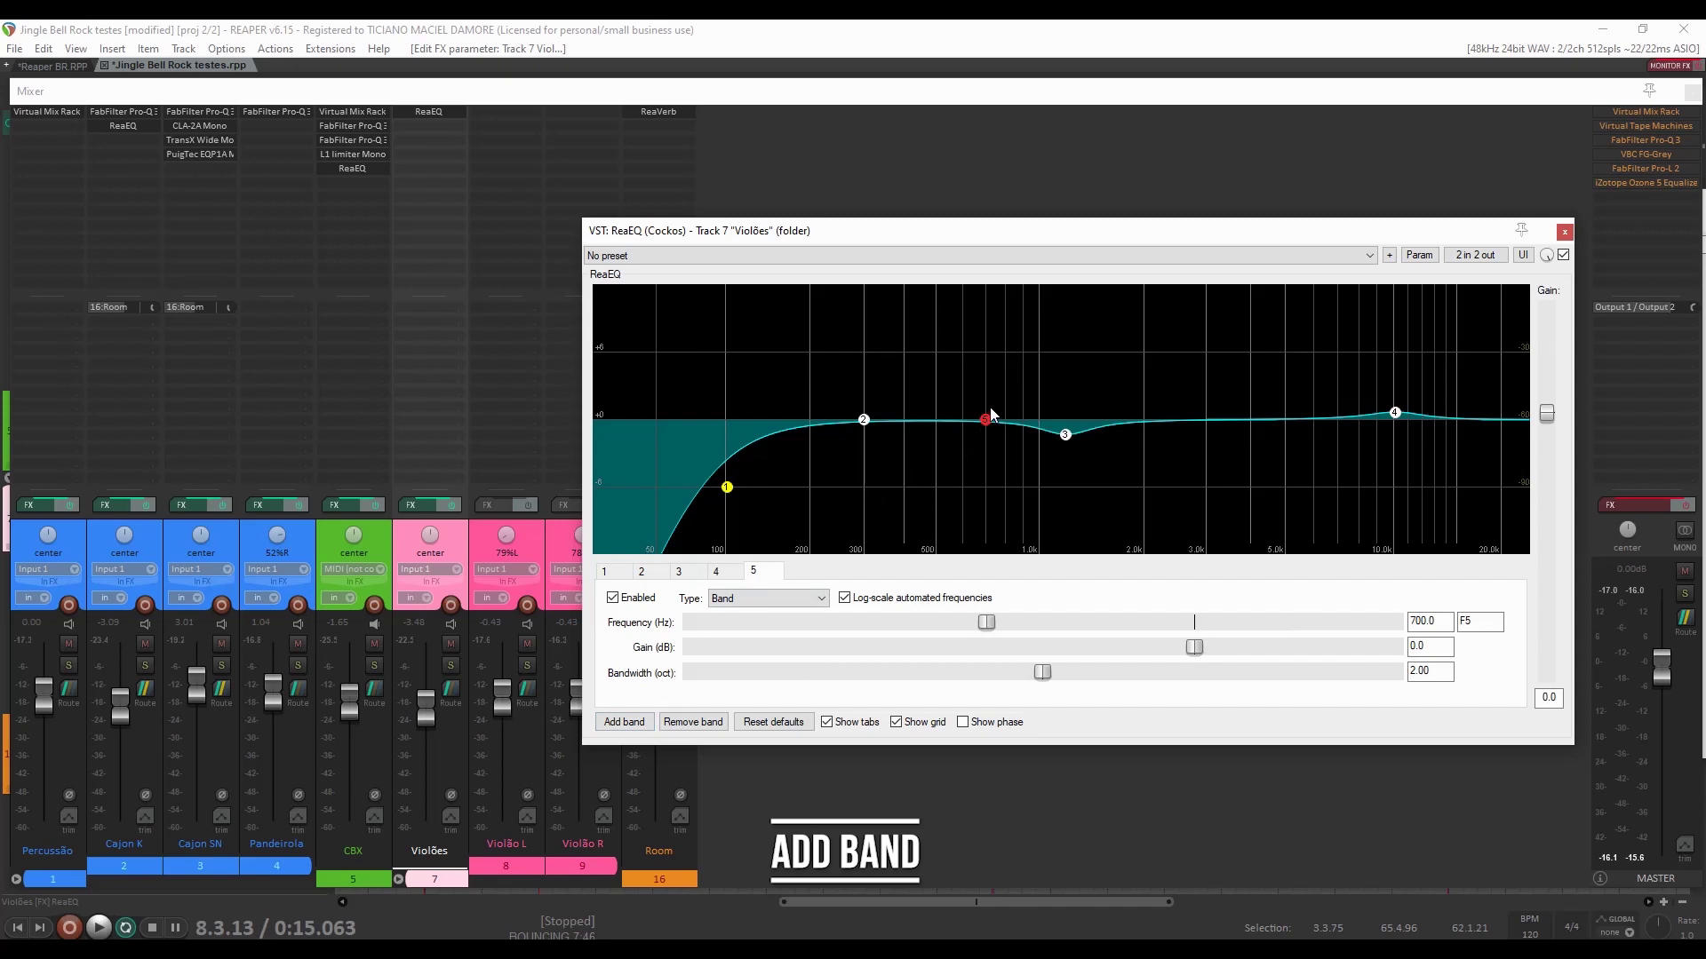
drag(987, 622, 1160, 644)
drag(1356, 662, 1346, 661)
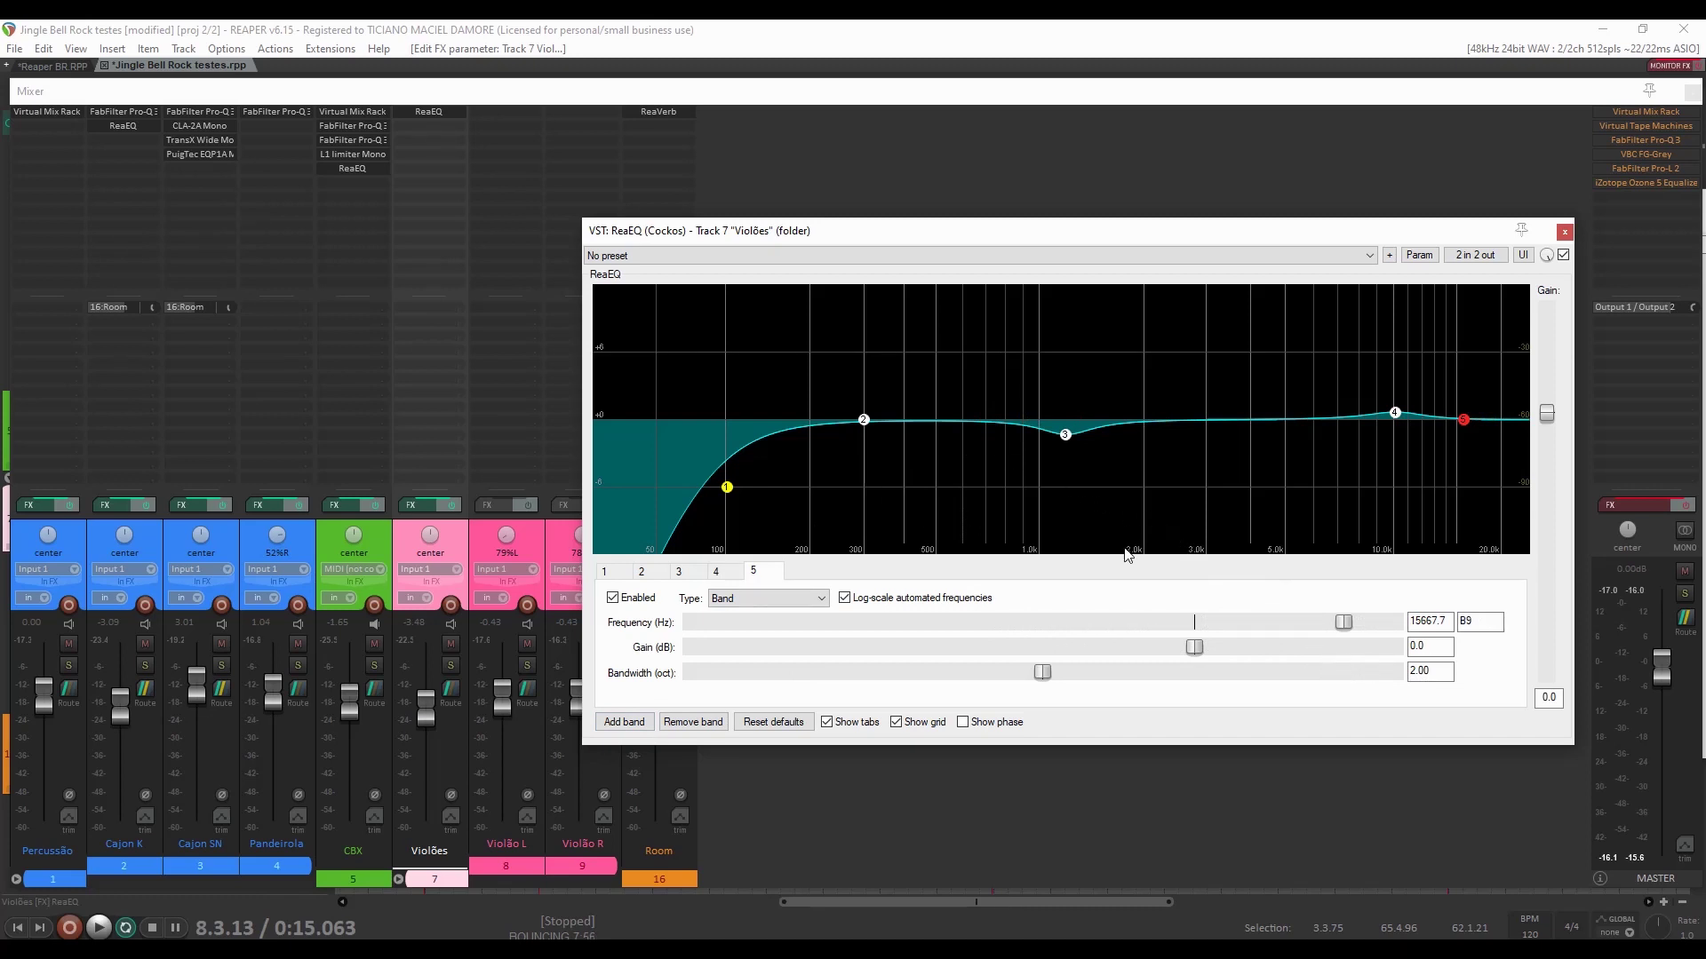
During playback, set band 5's gain to about 1.5 dB and its bandwidth to 0.32 octave.
key(space)
drag(1195, 649, 1220, 648)
drag(1046, 673, 734, 672)
drag(741, 601, 746, 604)
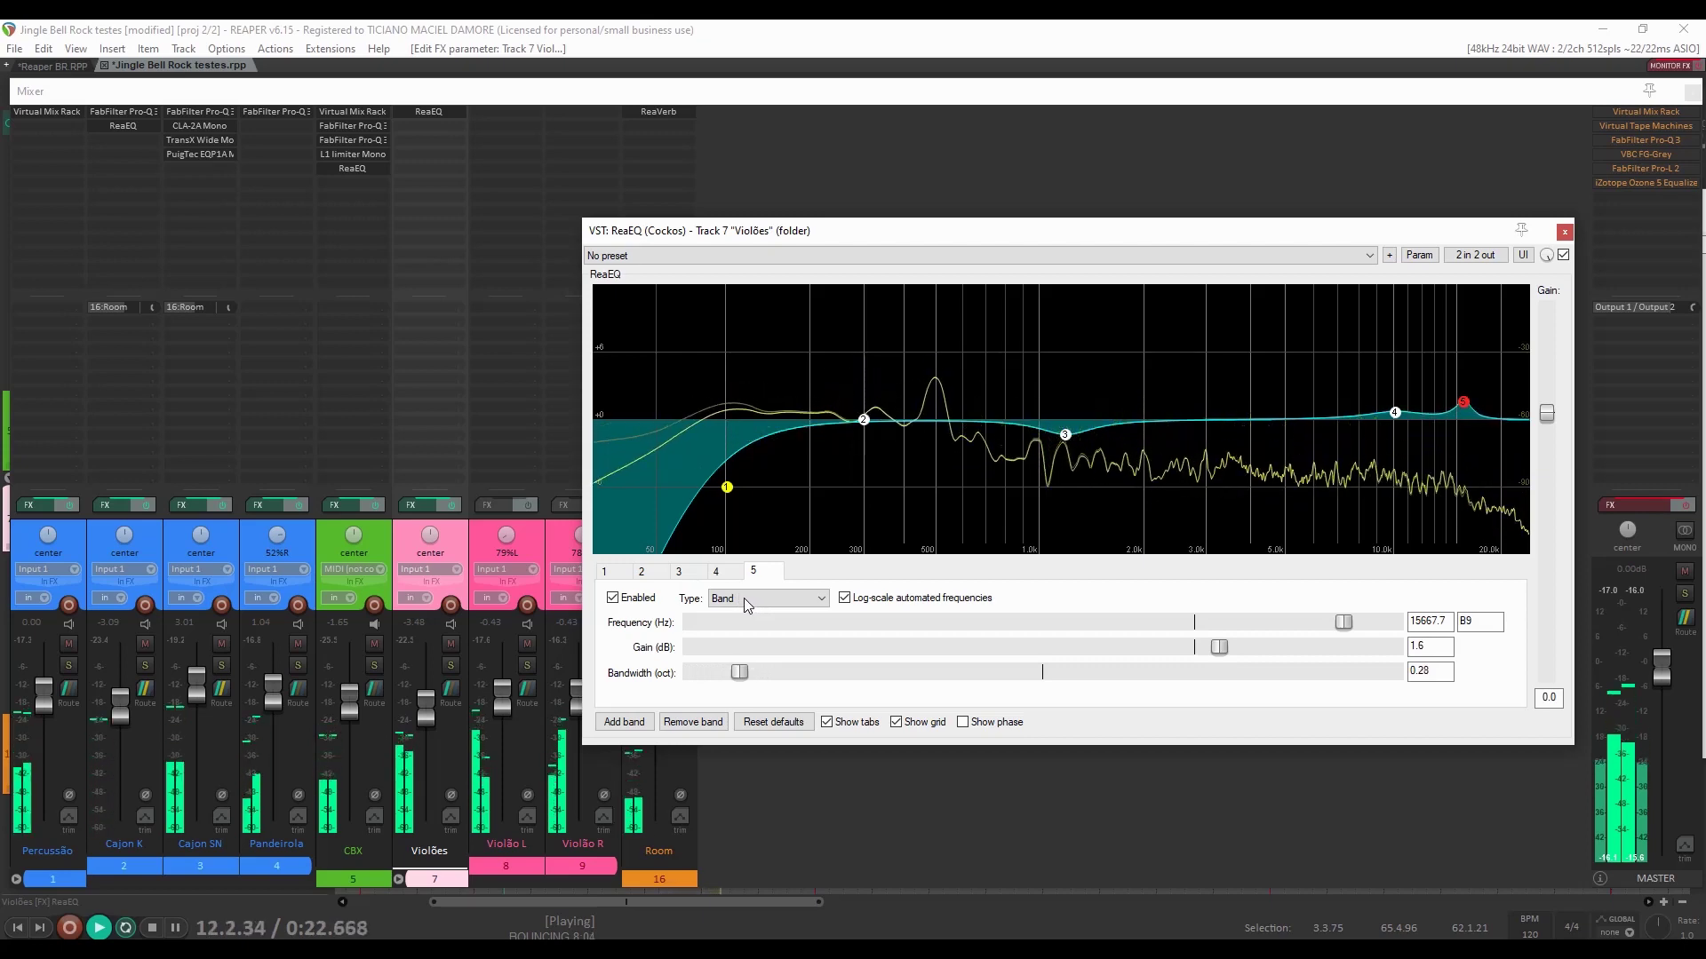
drag(1225, 650, 1274, 680)
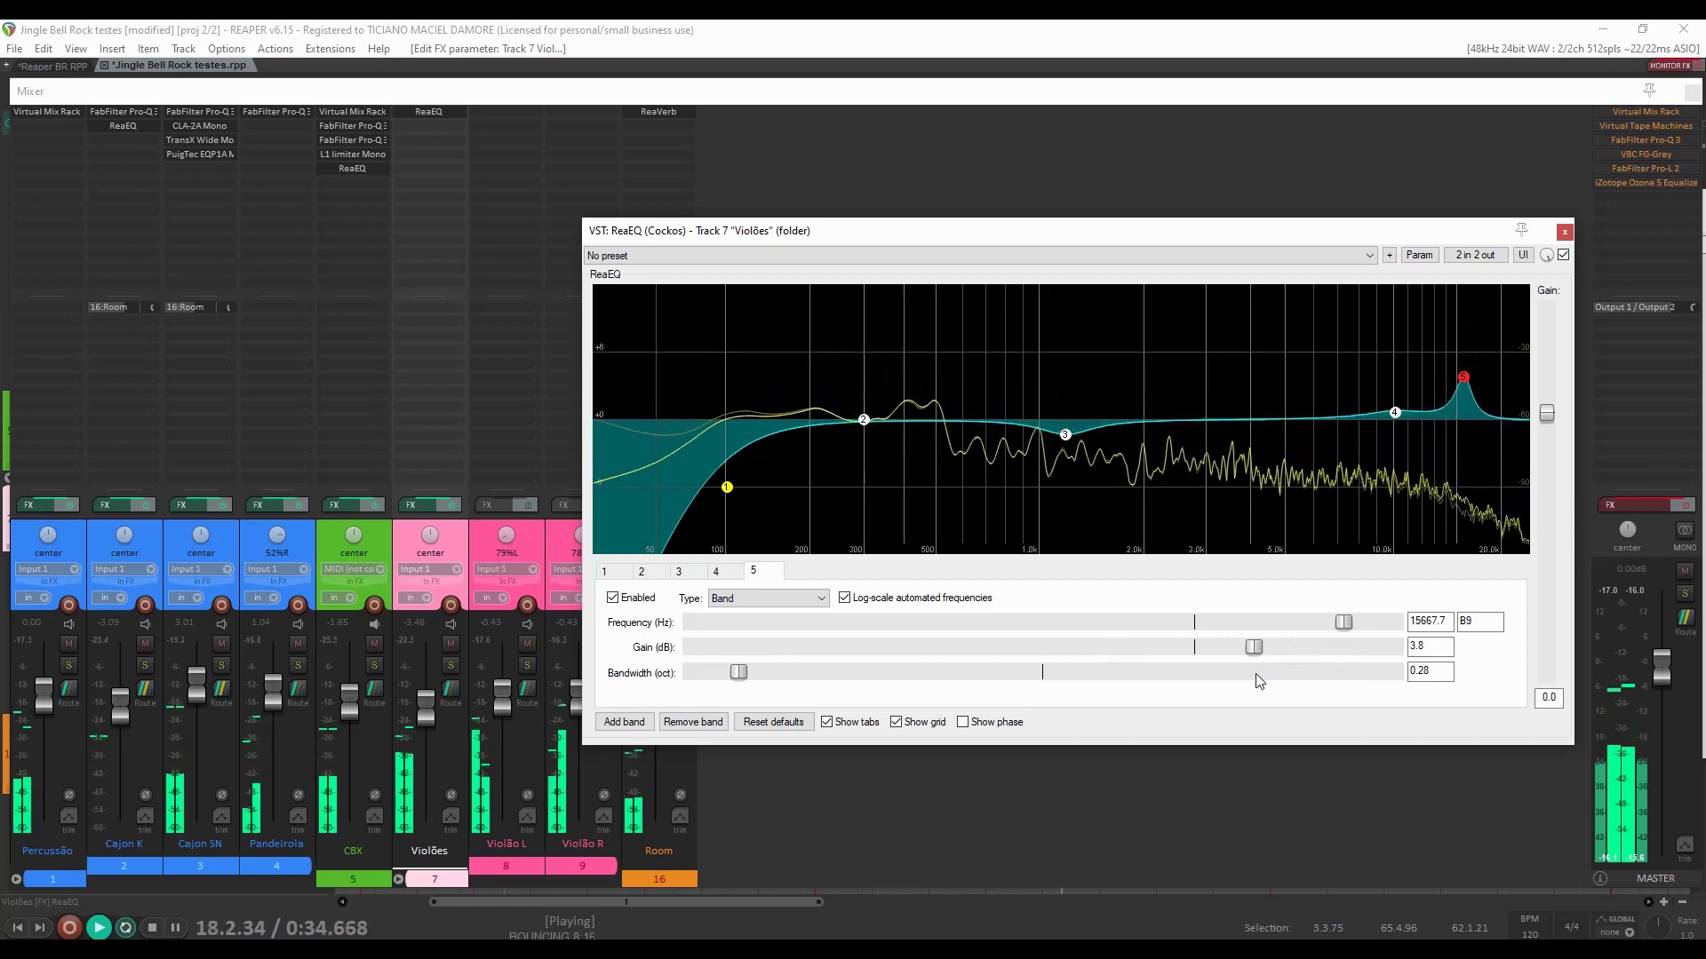
drag(1252, 678, 1225, 679)
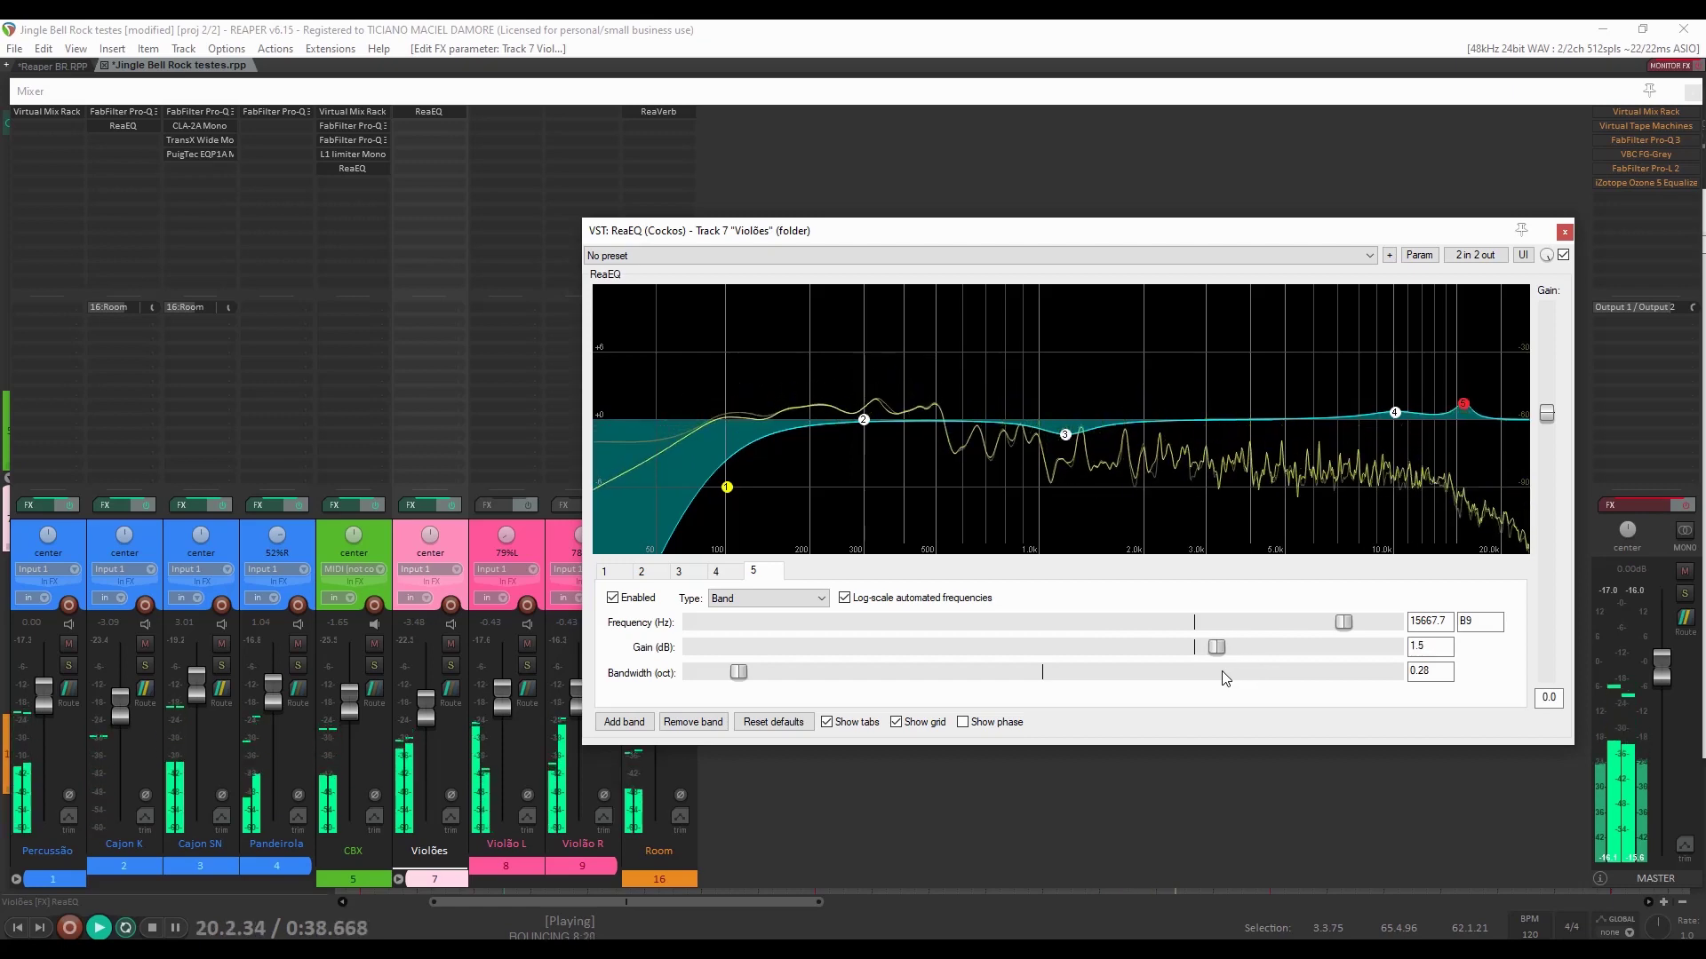
drag(740, 676, 749, 681)
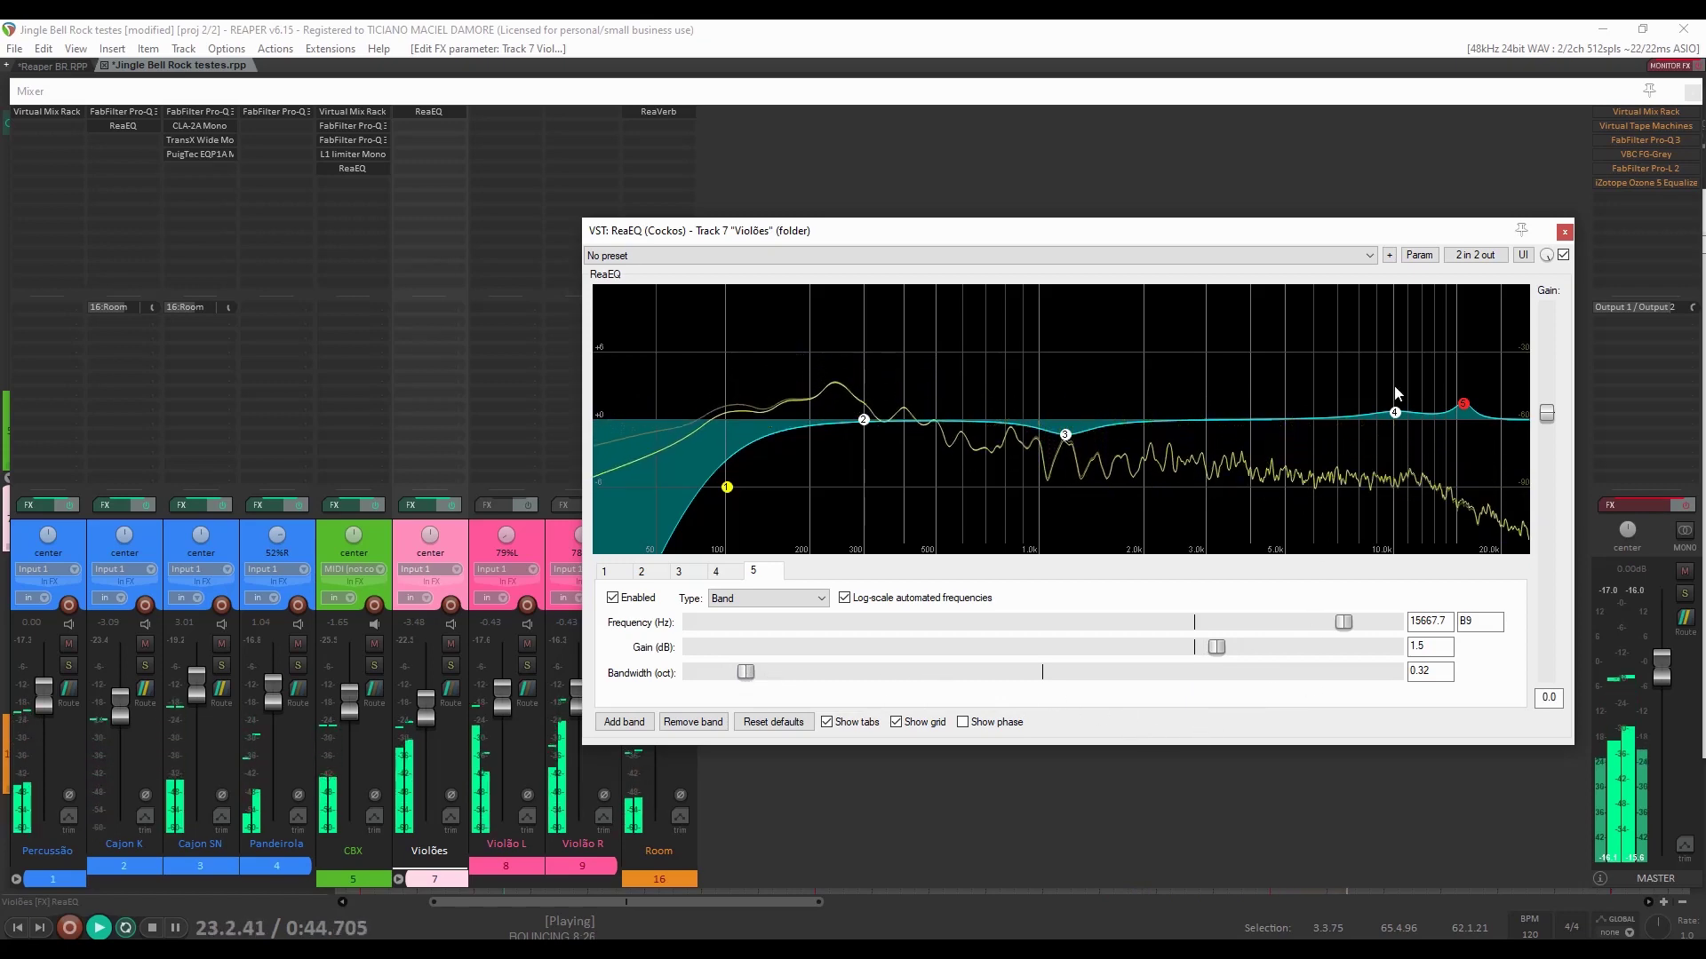
Compare the mix with the Violões ReaEQ bypassed and enabled again, and stop playback.
click(1563, 255)
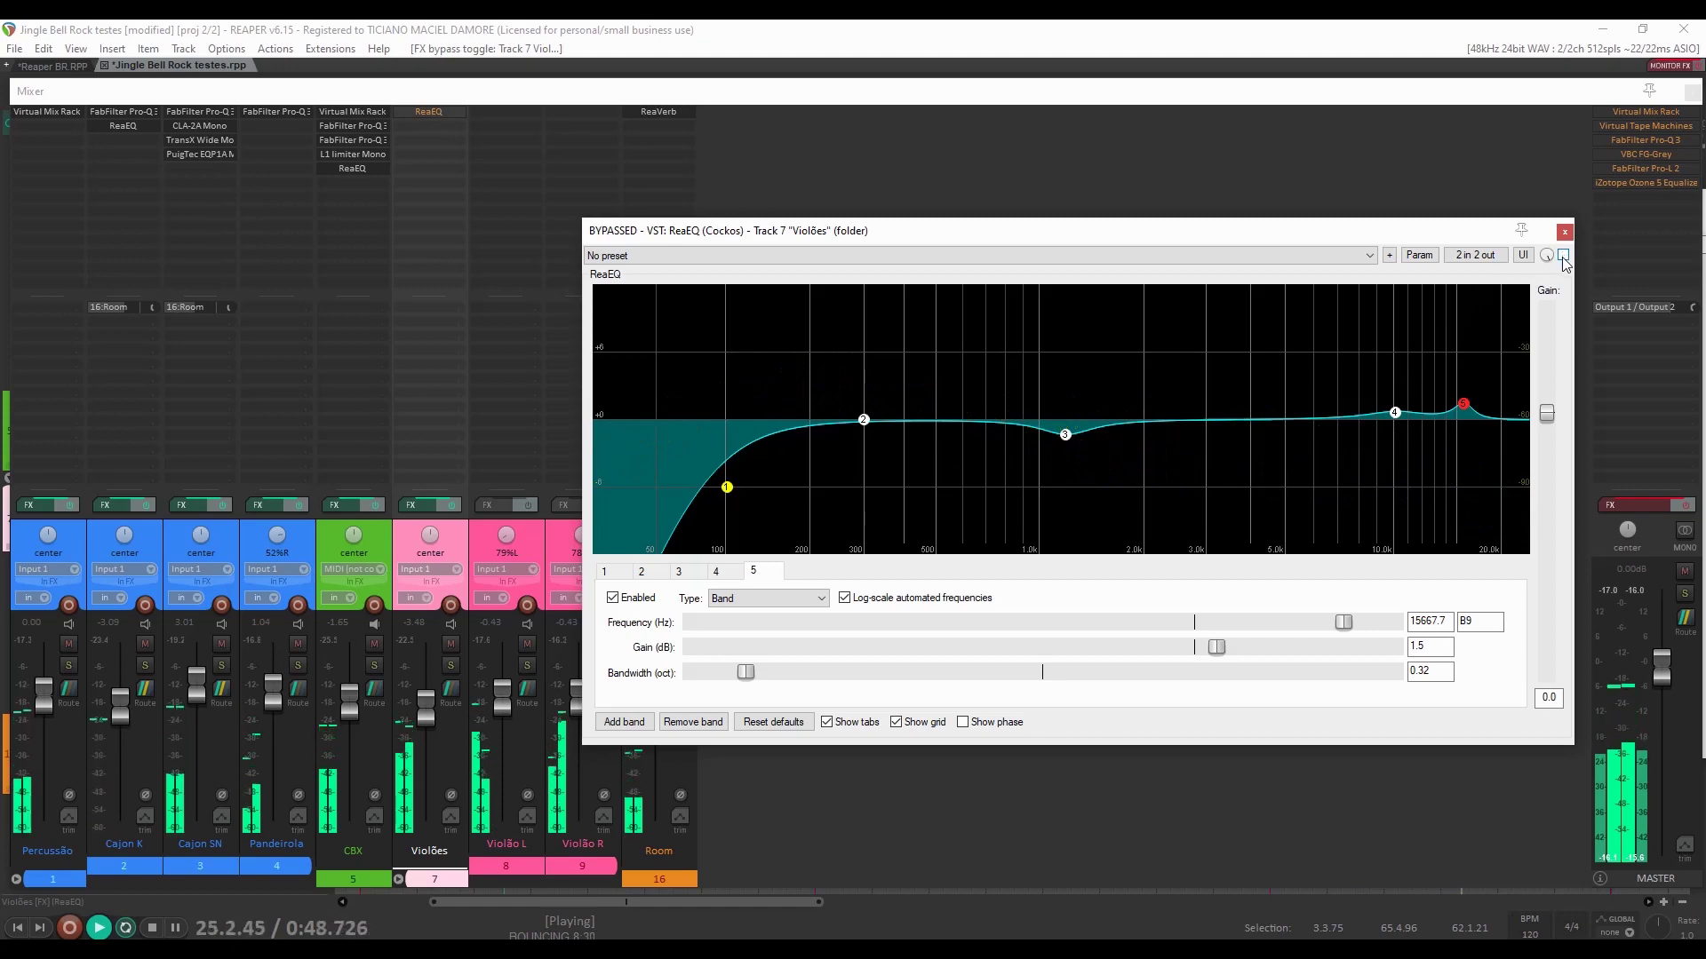
click(1563, 255)
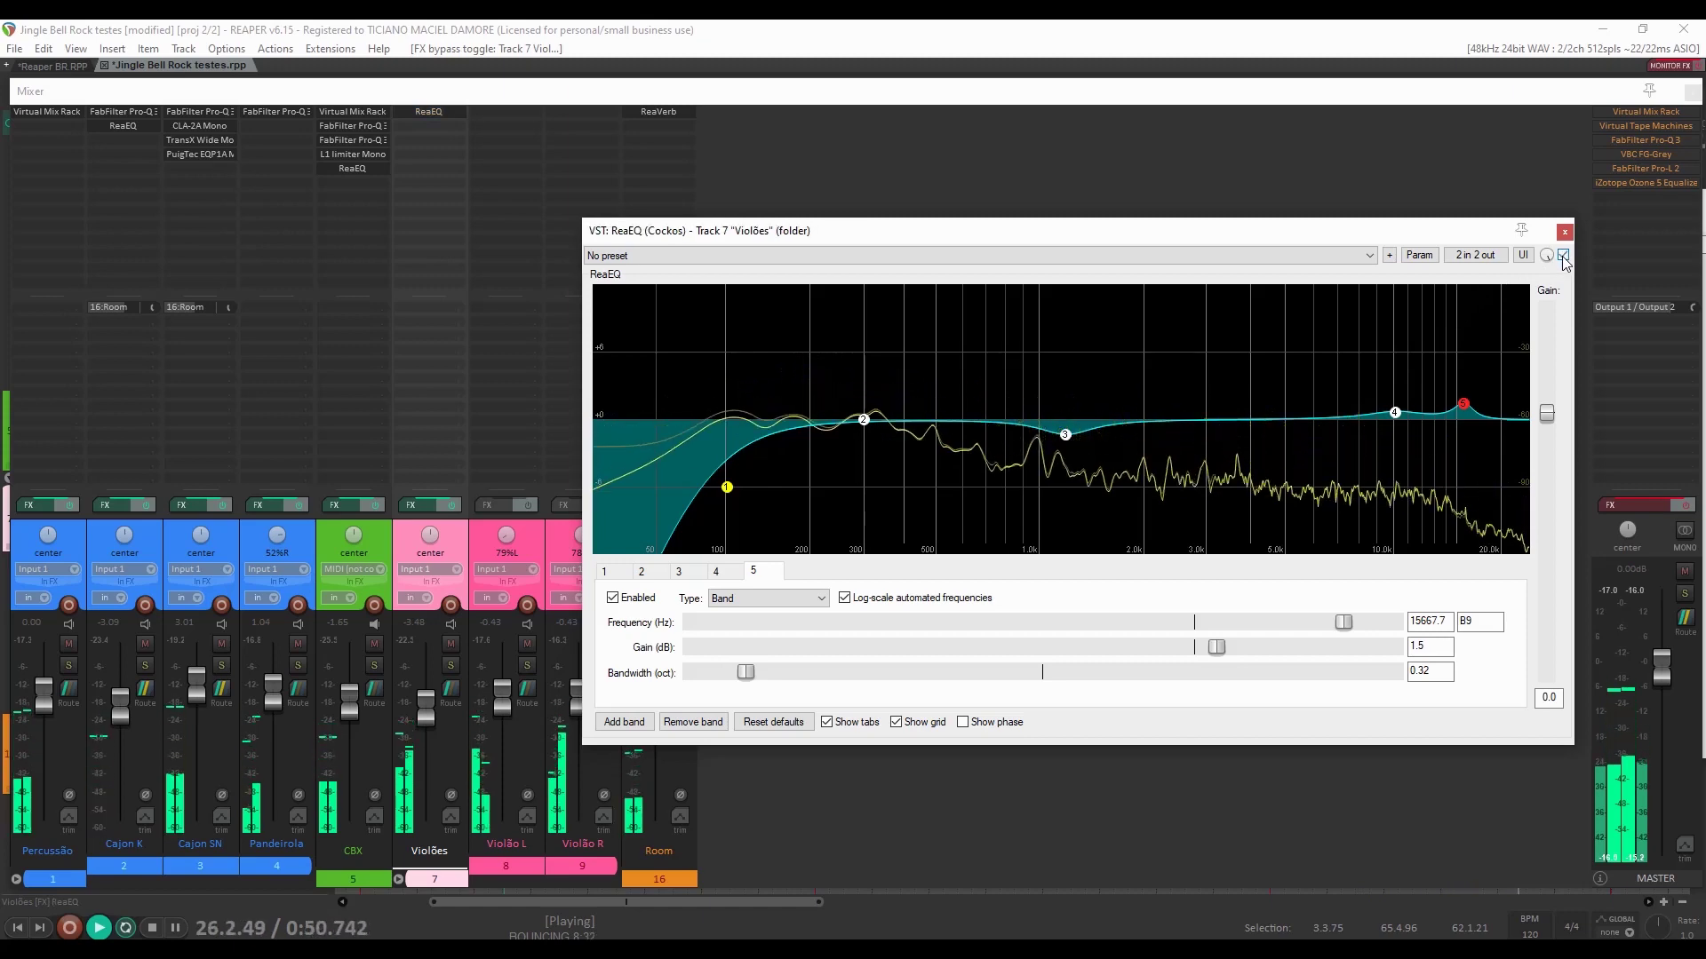
key(space)
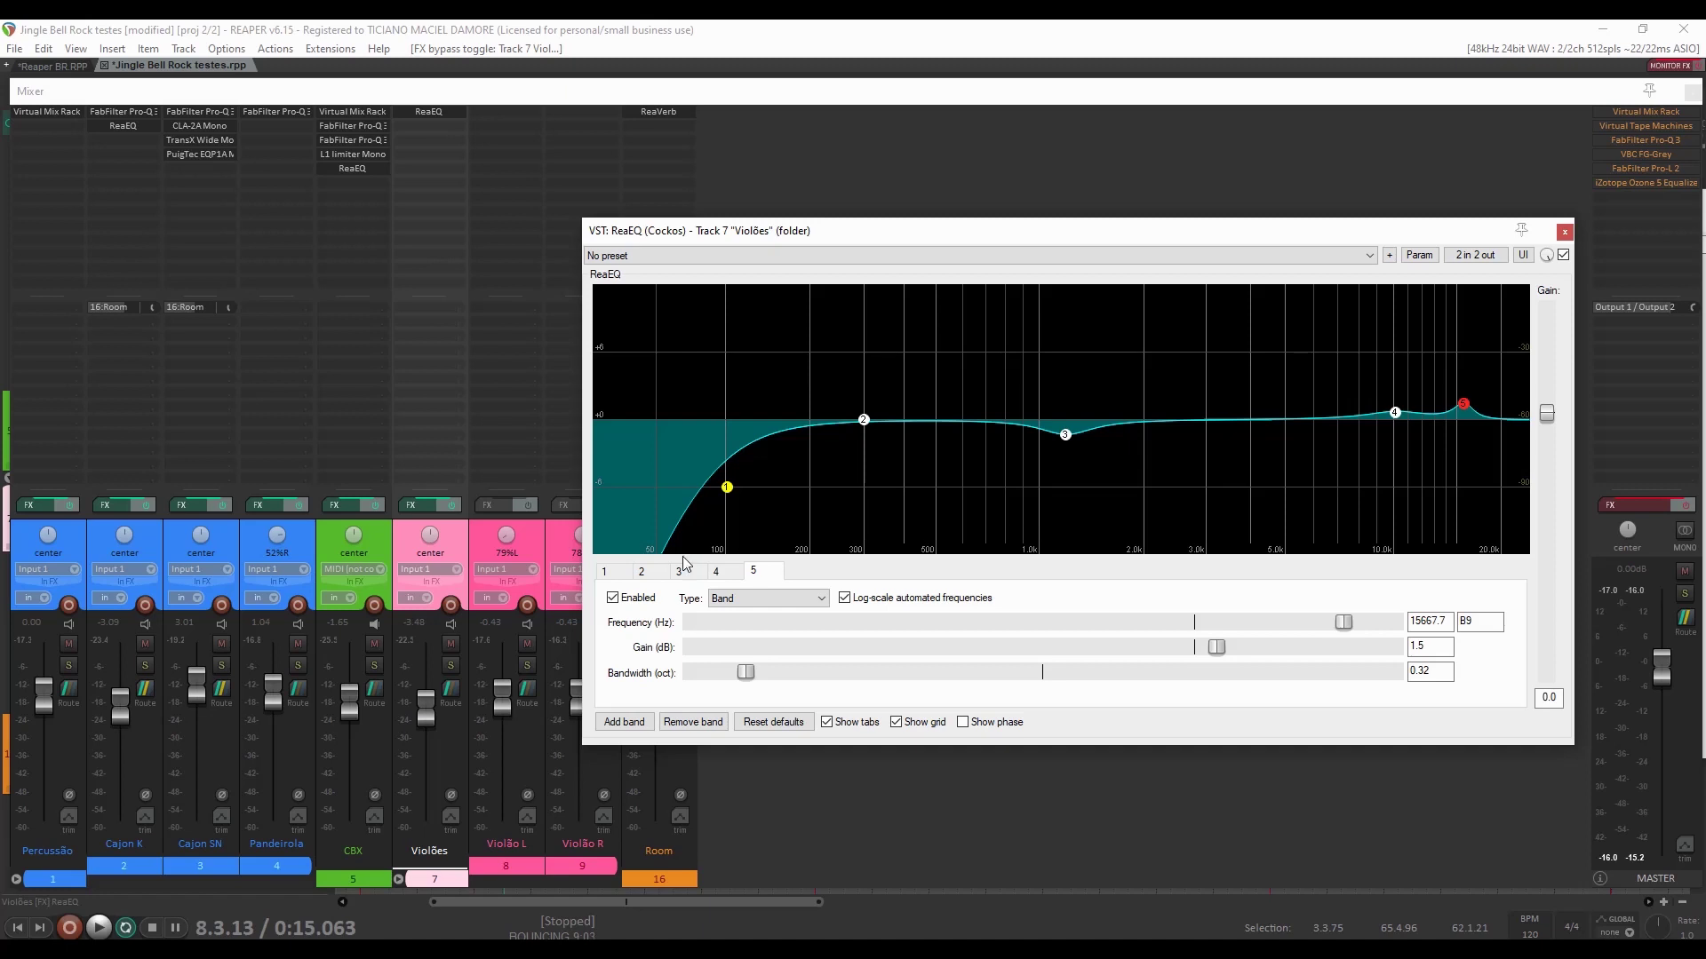
Play the CBX track soloed and open its ReaEQ to examine the bass frequency spectrum.
click(375, 666)
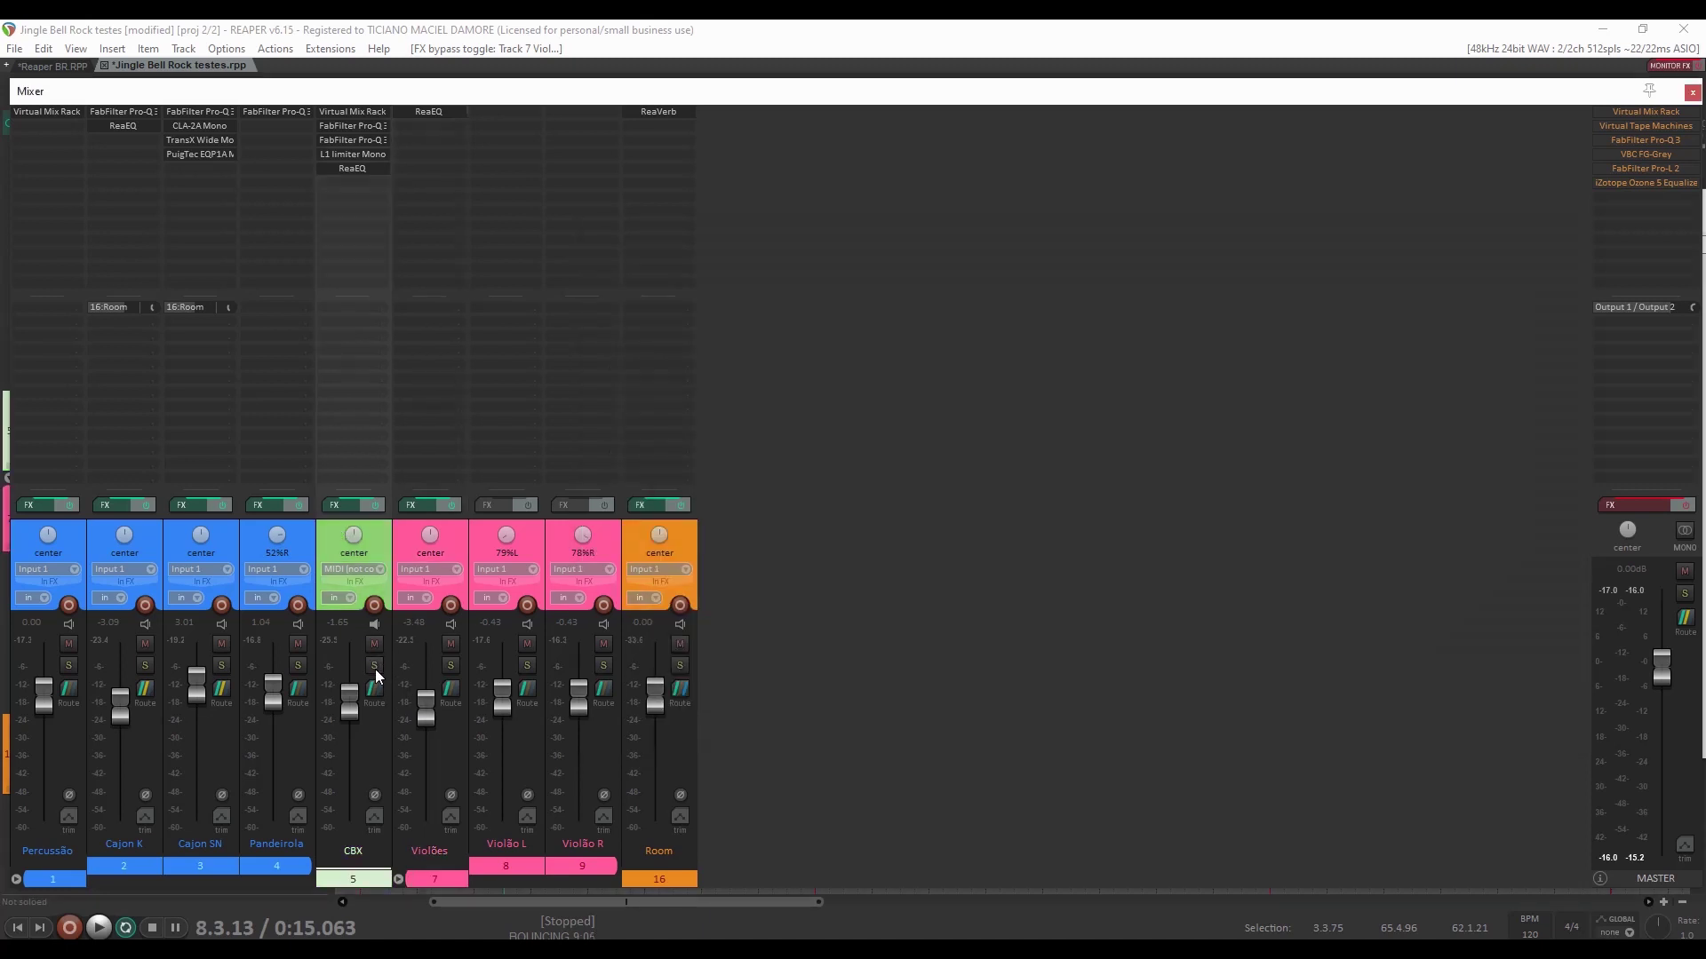
key(space)
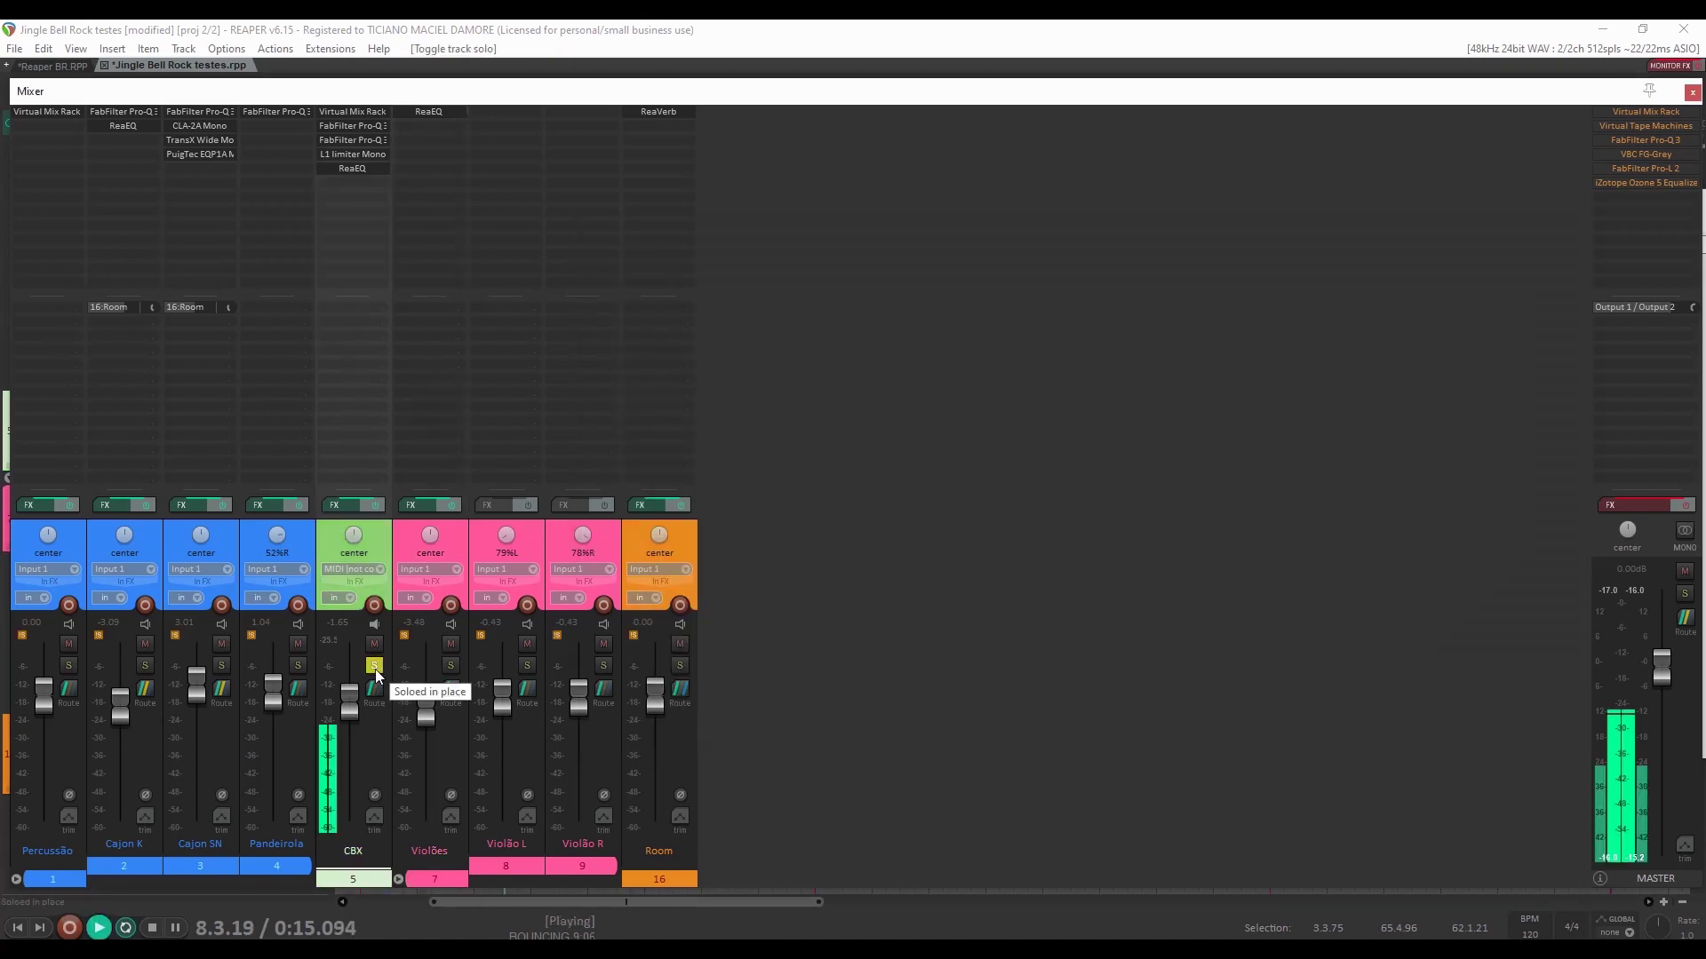
click(355, 168)
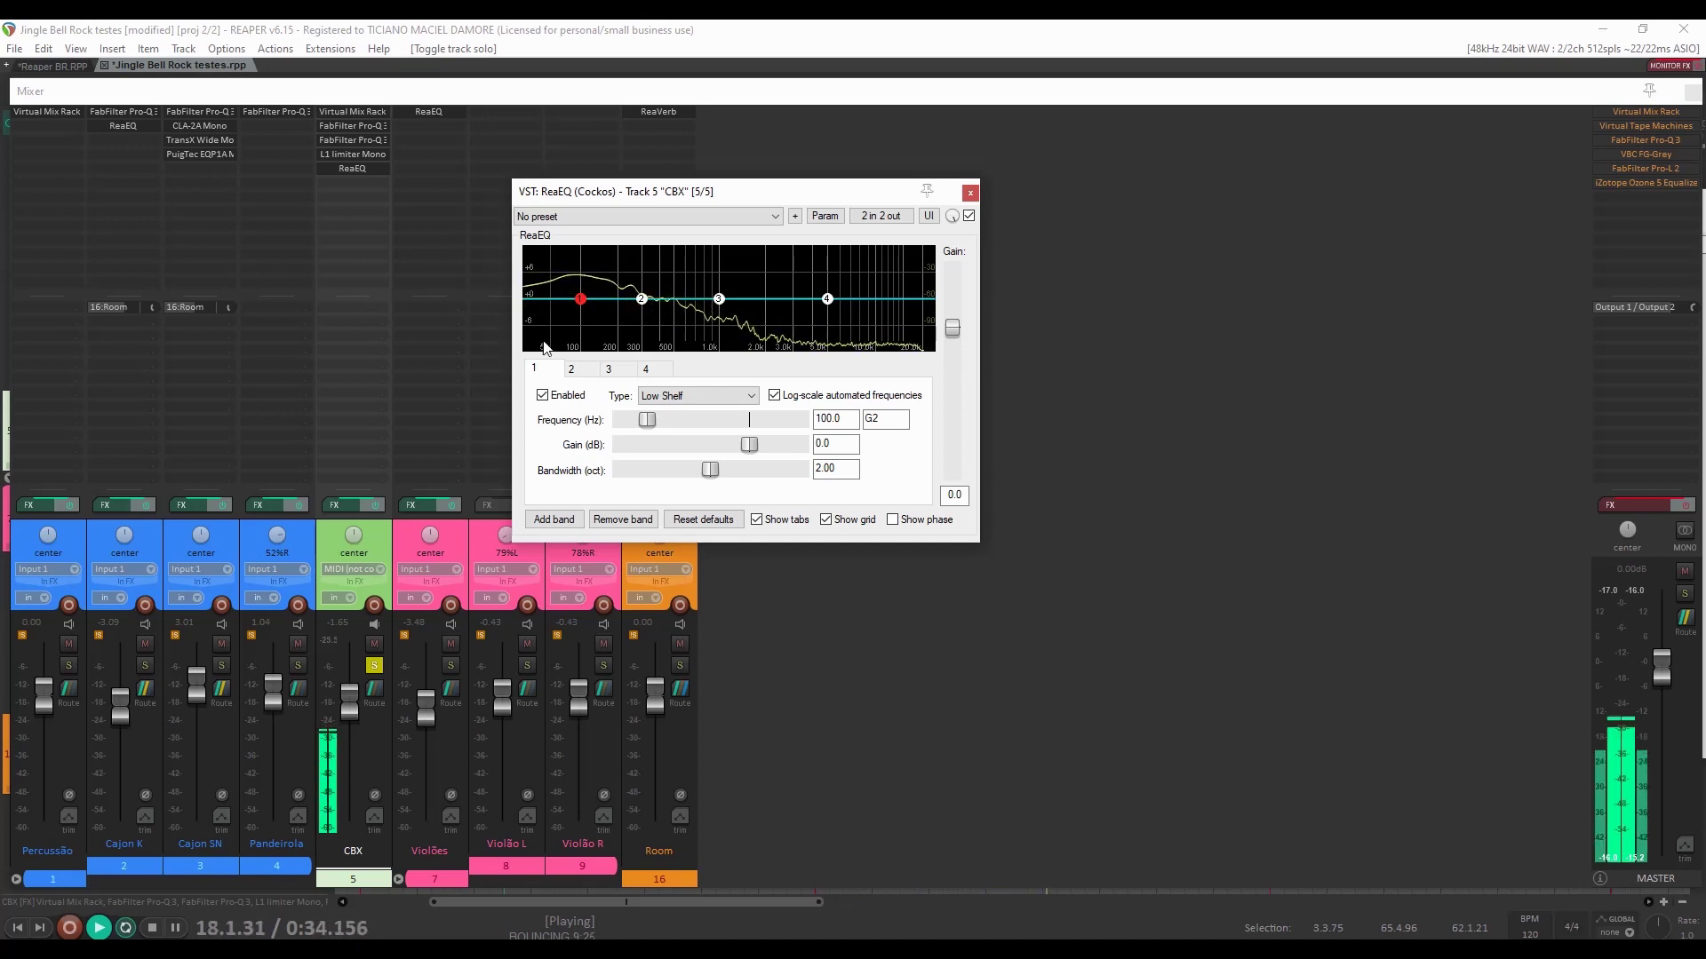
Solo Violões alongside CBX and set its ReaEQ band 2 to about 125 Hz, -1.5 dB gain and 1.11 octaves.
click(450, 665)
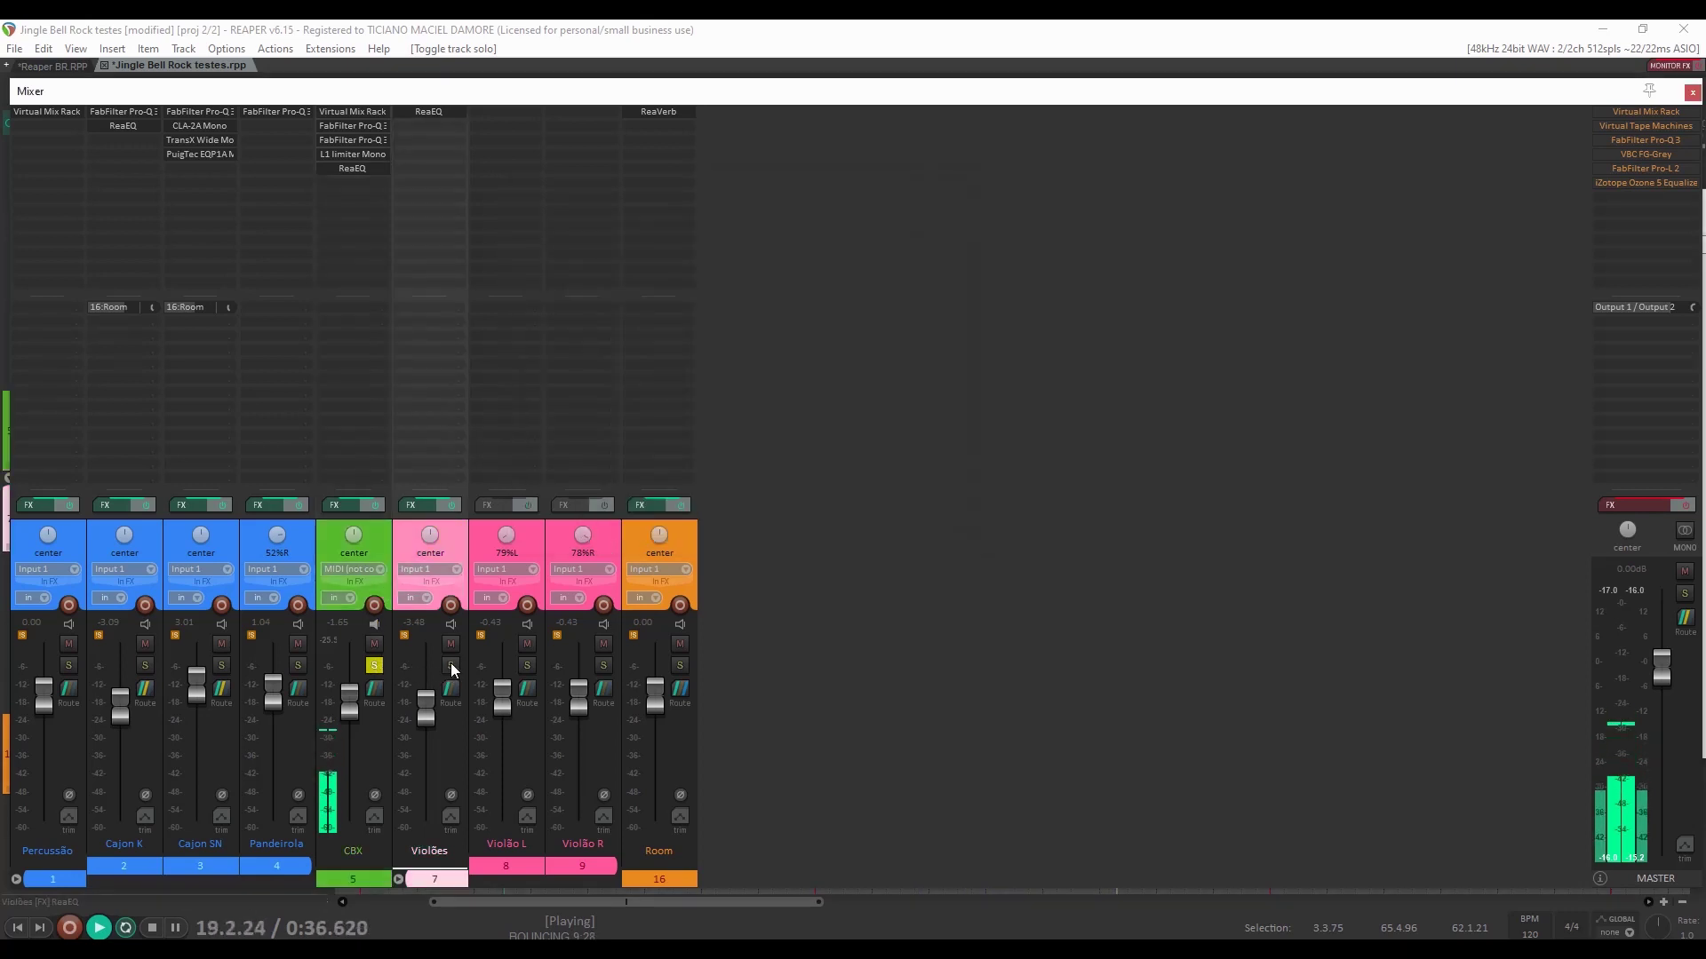
click(436, 111)
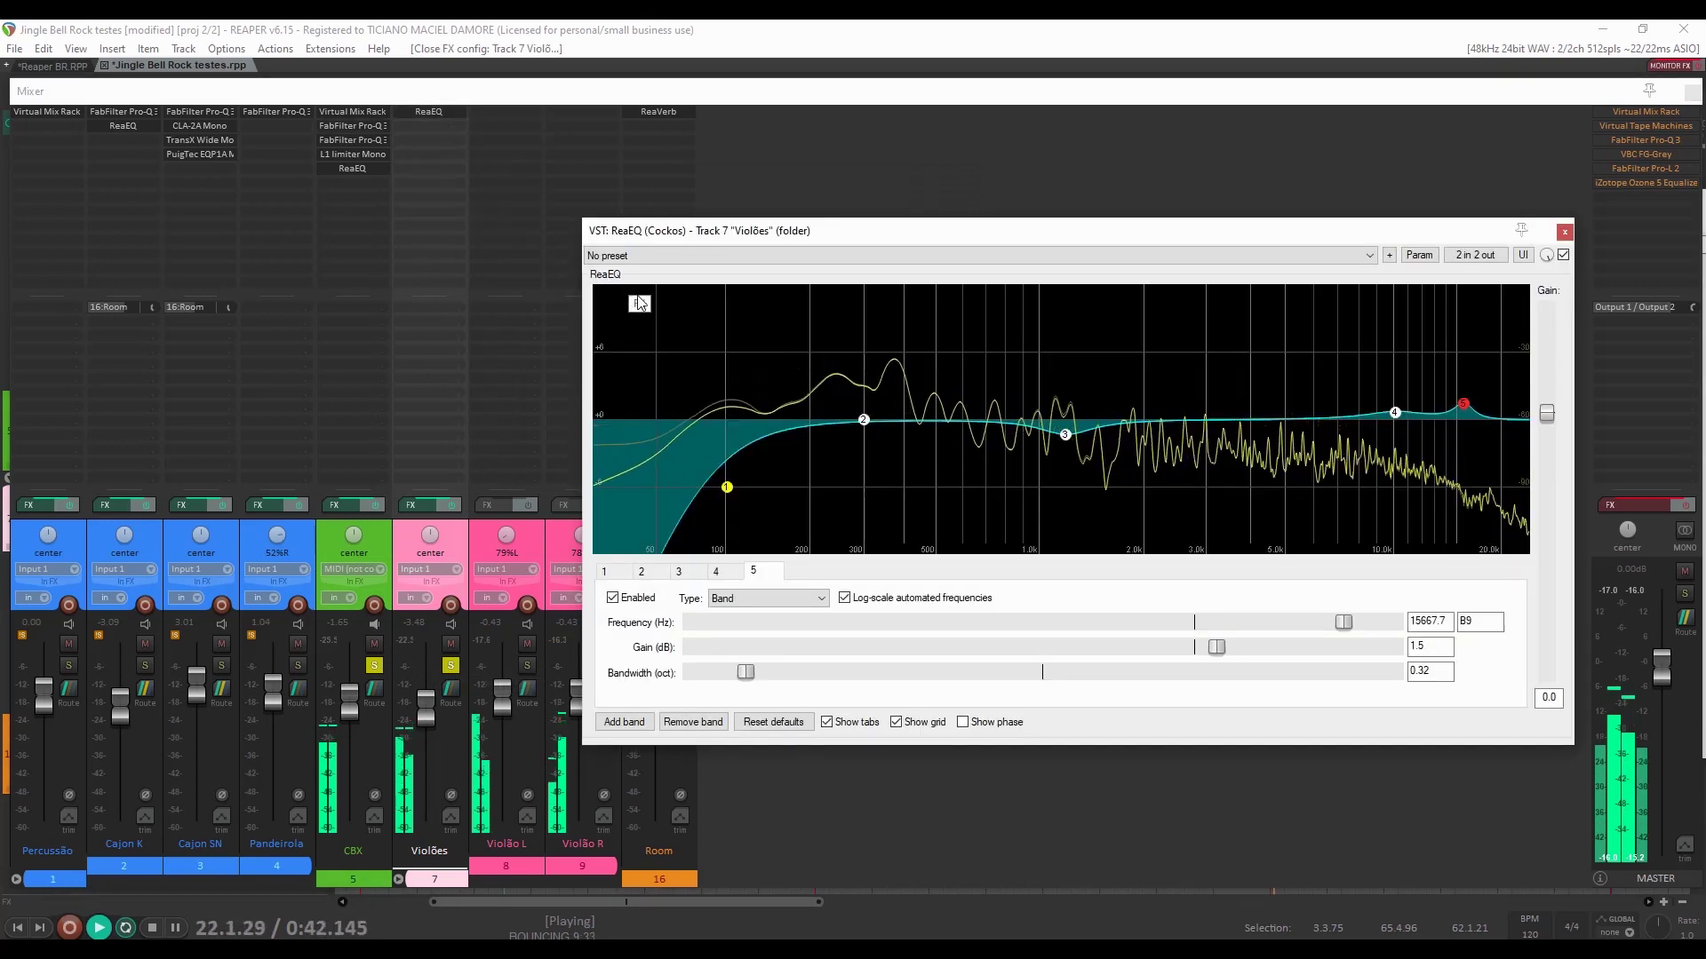
mouse_move(866, 428)
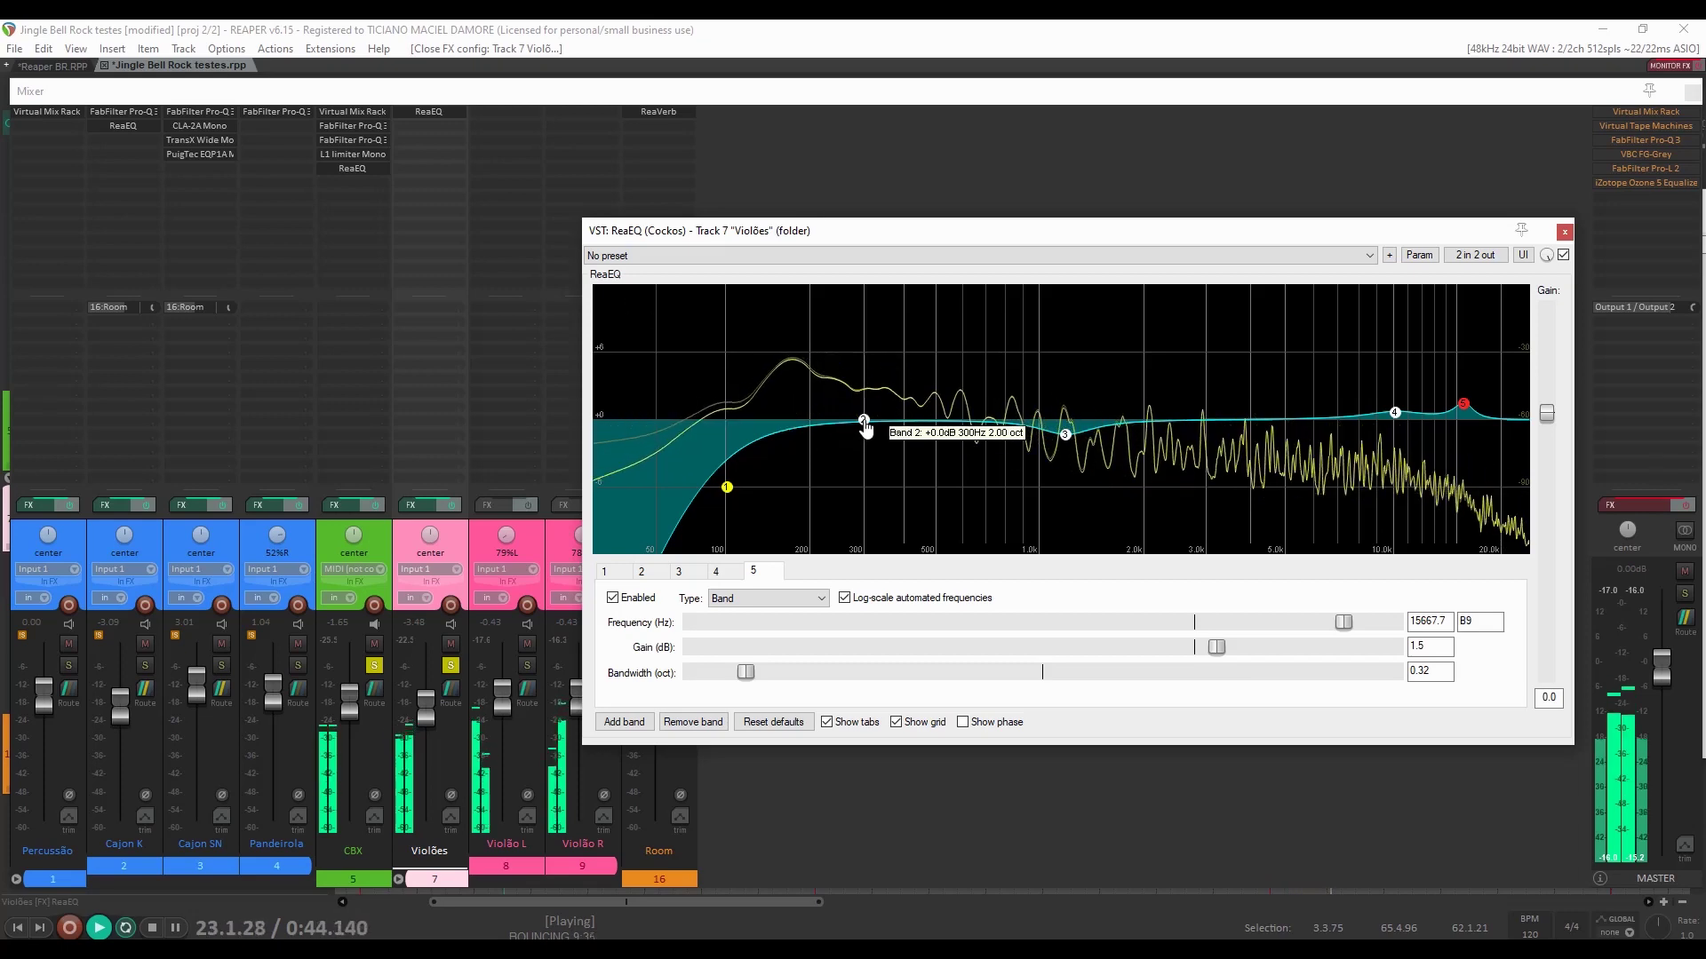
click(861, 430)
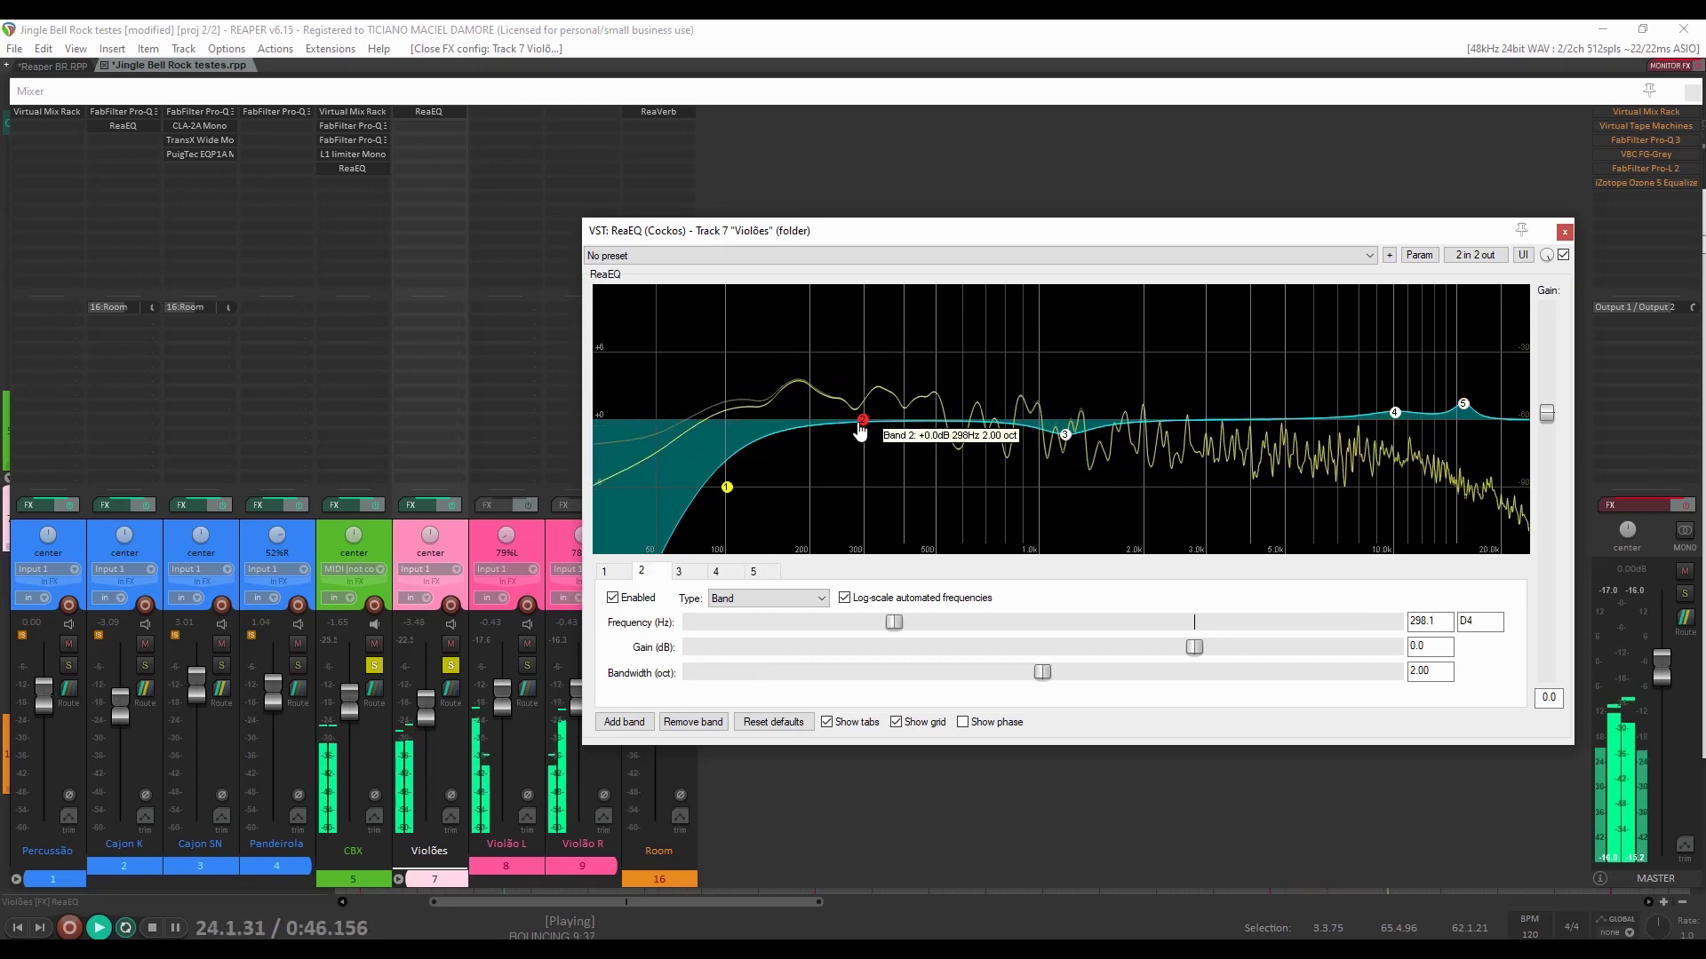
drag(896, 626, 809, 624)
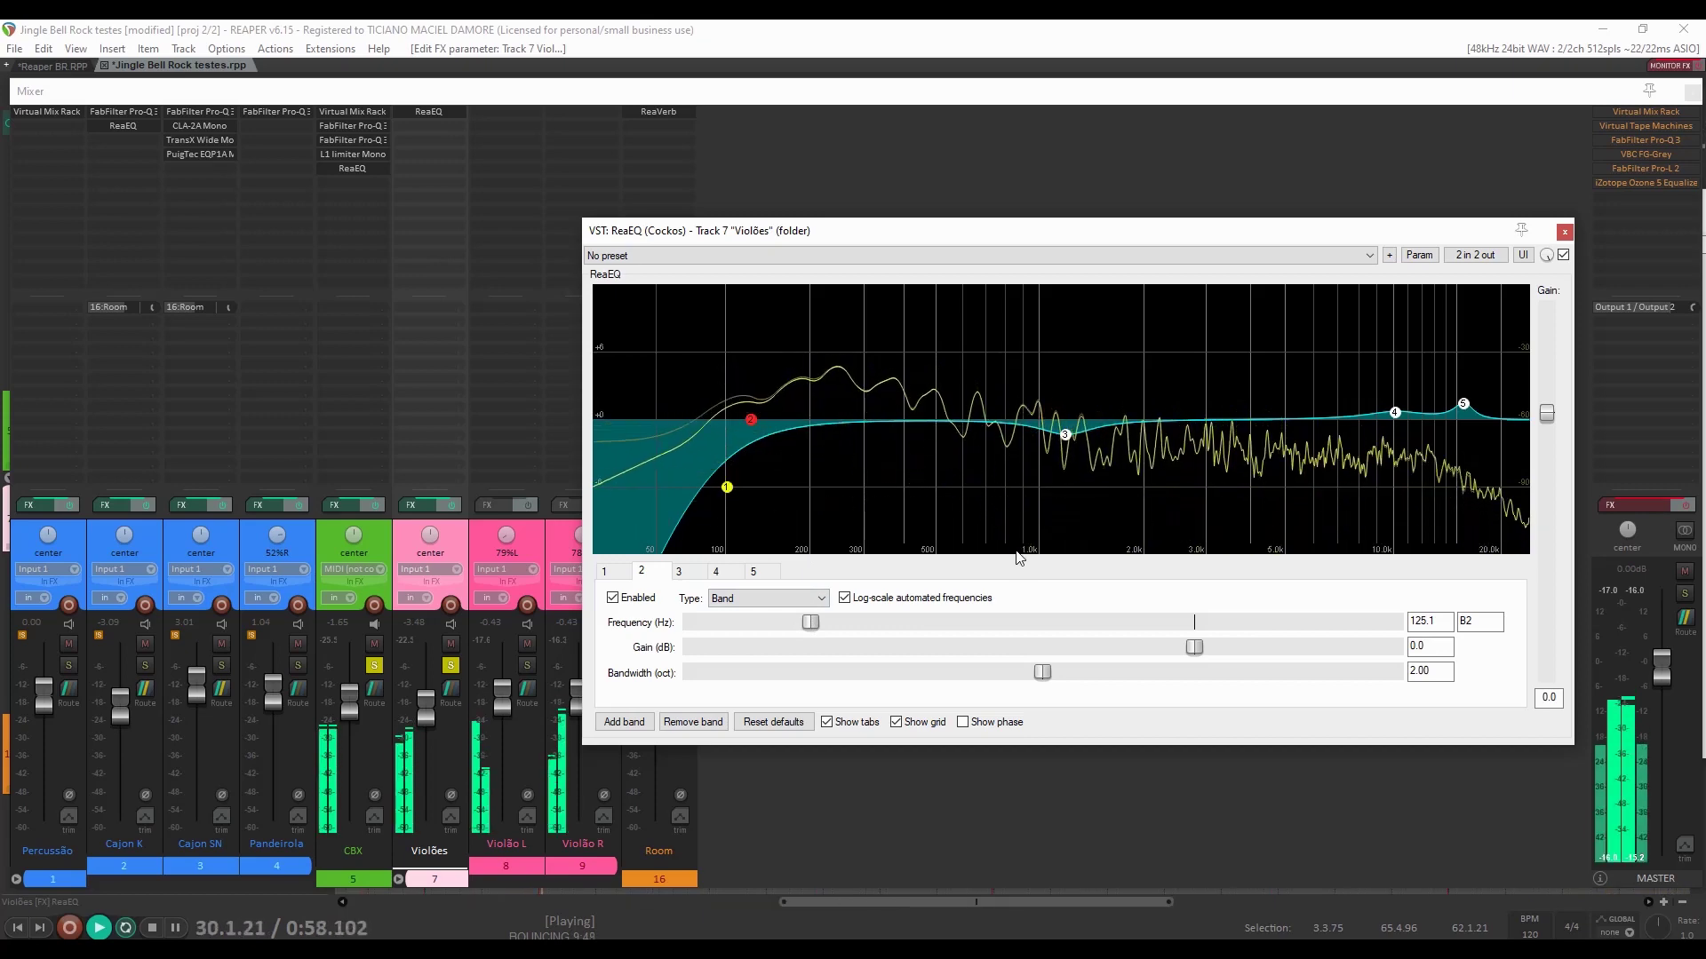
drag(1194, 651, 1173, 651)
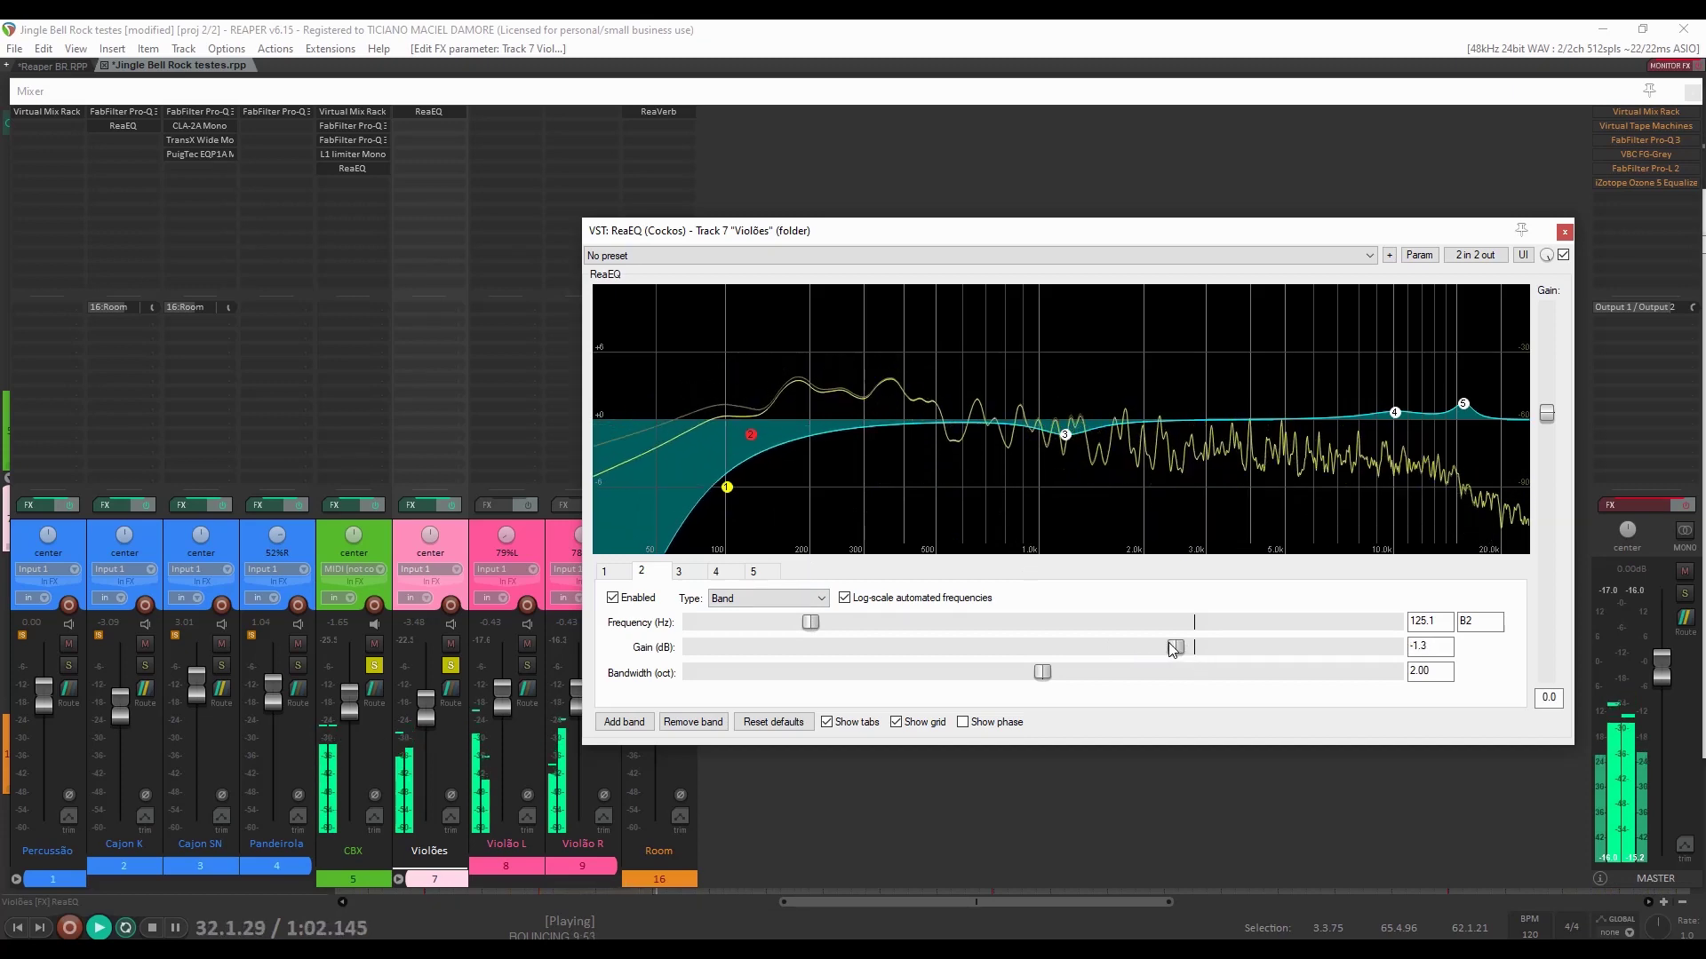
drag(1045, 676, 888, 642)
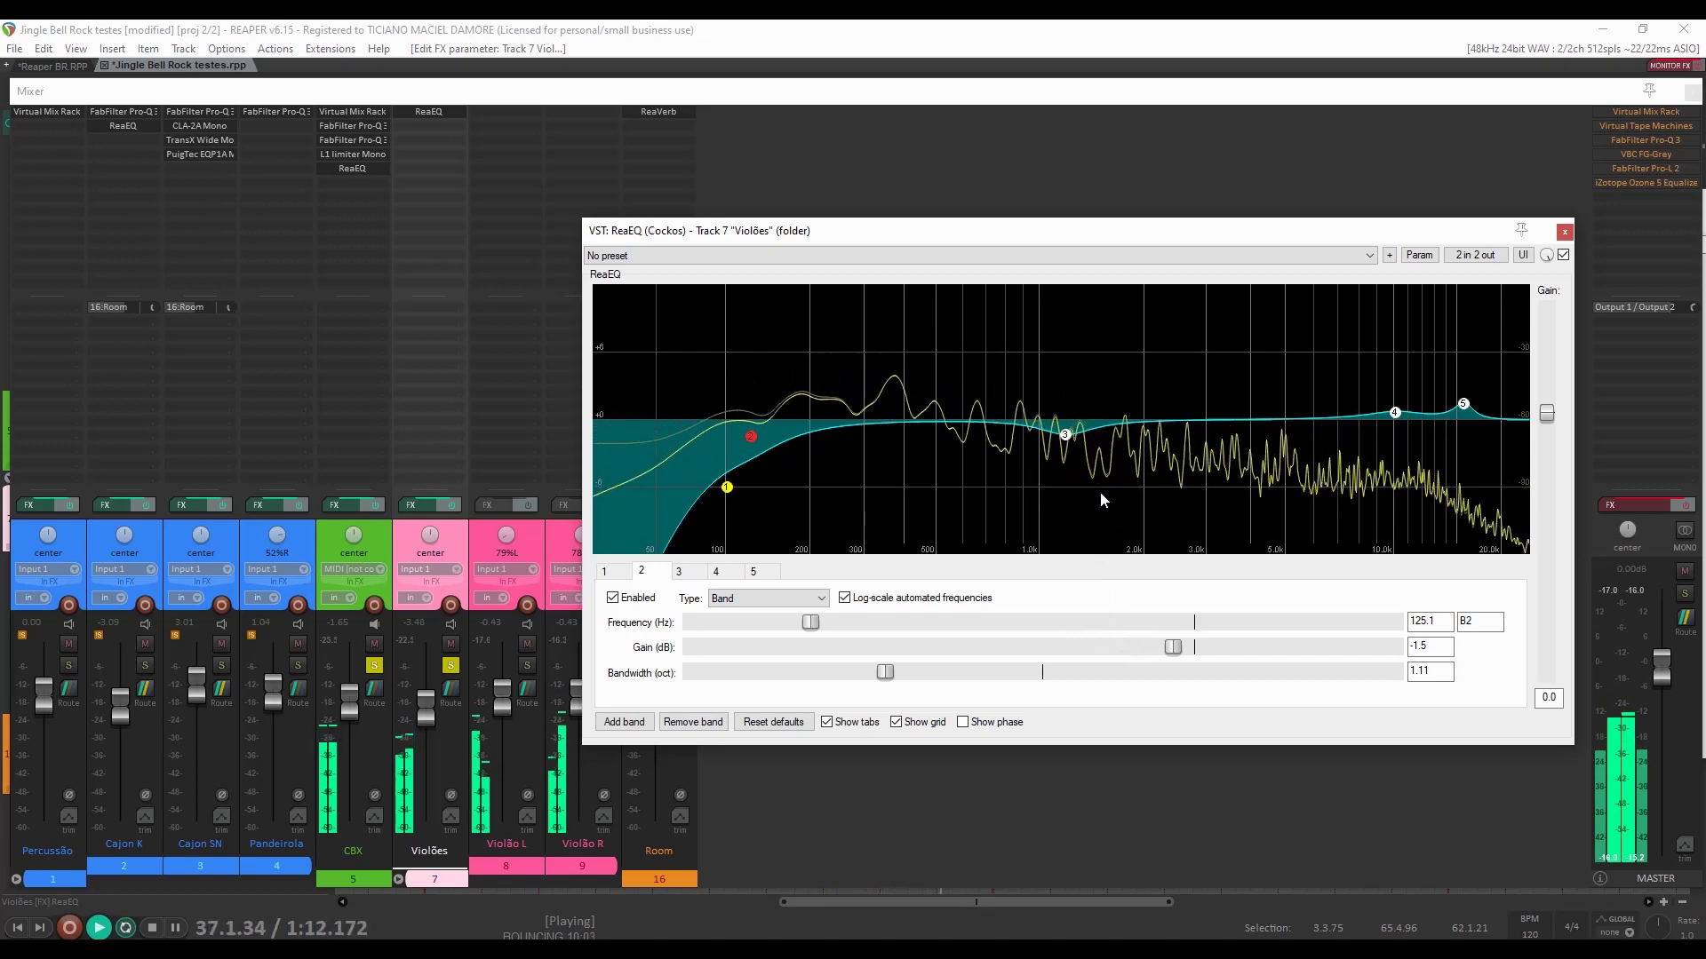
key(space)
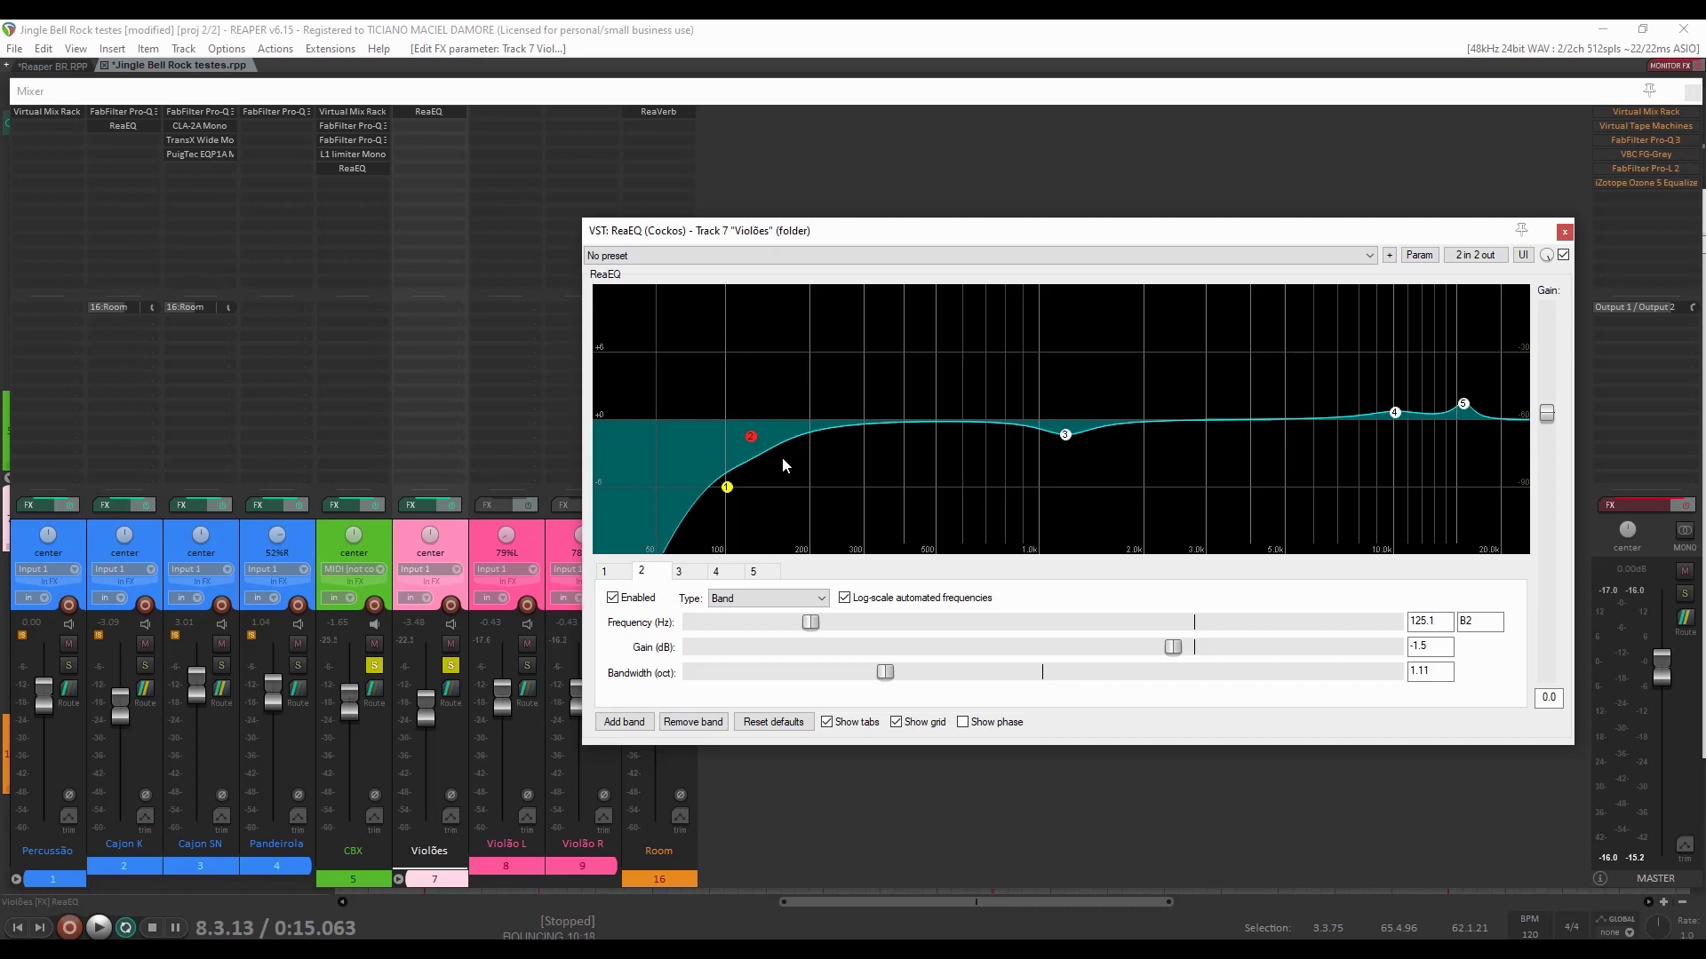
Close the Violões ReaEQ window and unsolo the Violões and CBX tracks.
mouse_move(754, 449)
click(1564, 232)
click(451, 666)
click(374, 665)
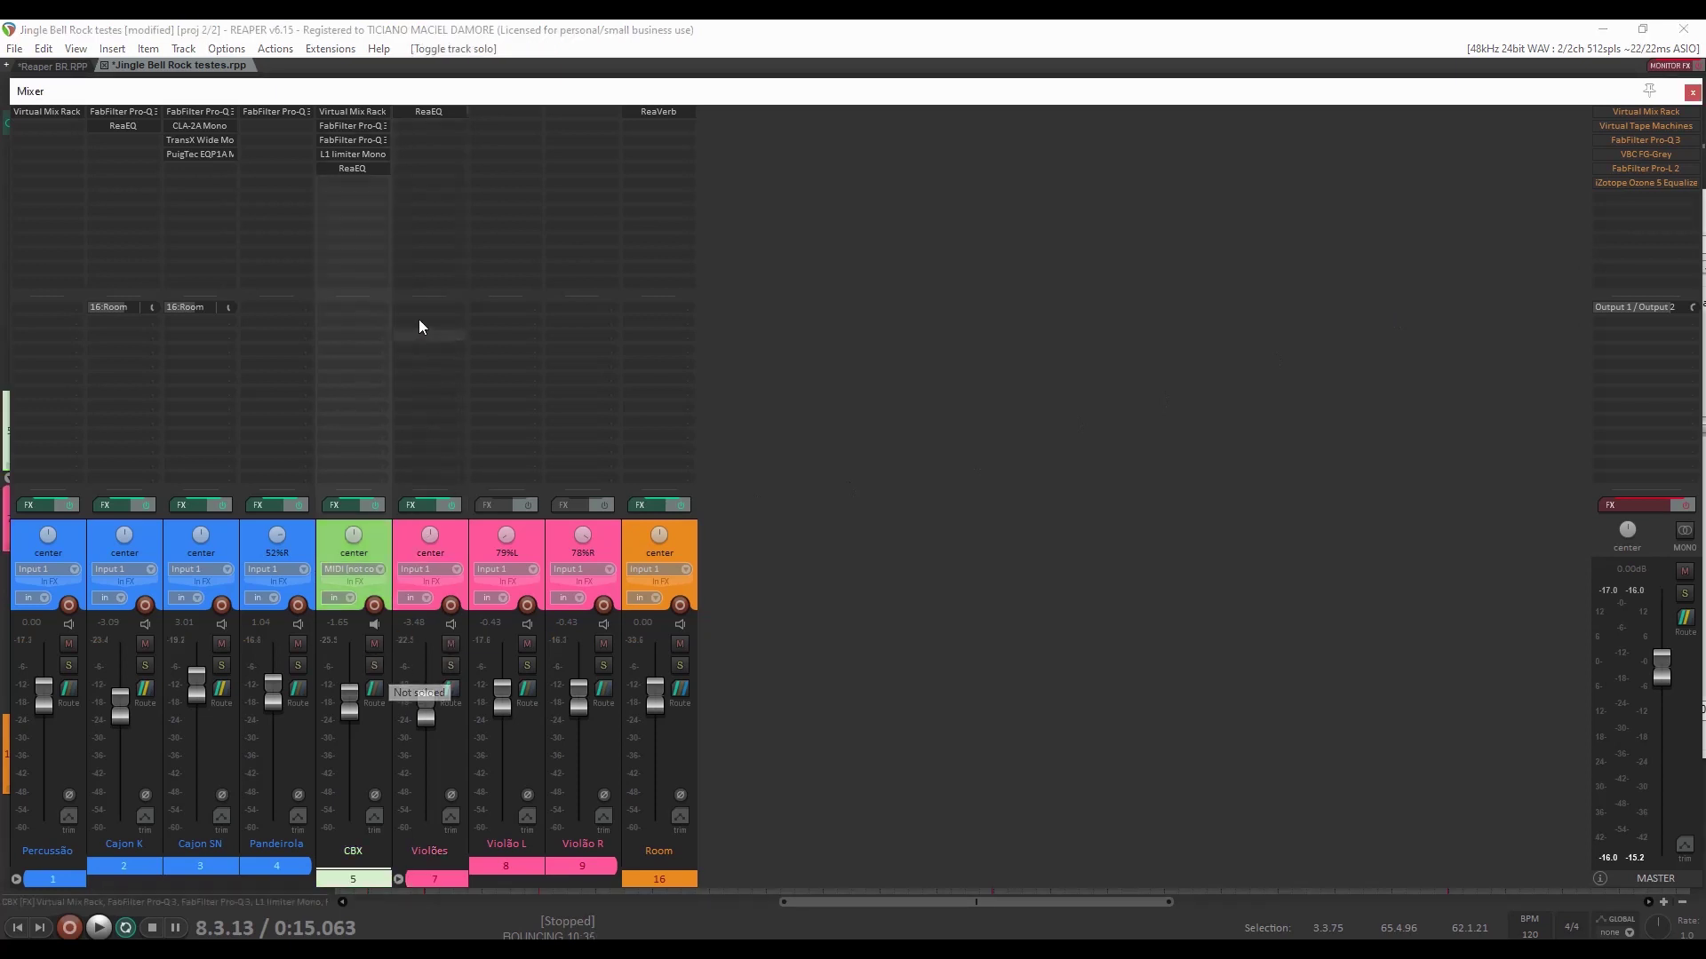
Add ReaComp to the Violões track and load its "stock - Acoustic Guitar" preset.
double_click(441, 127)
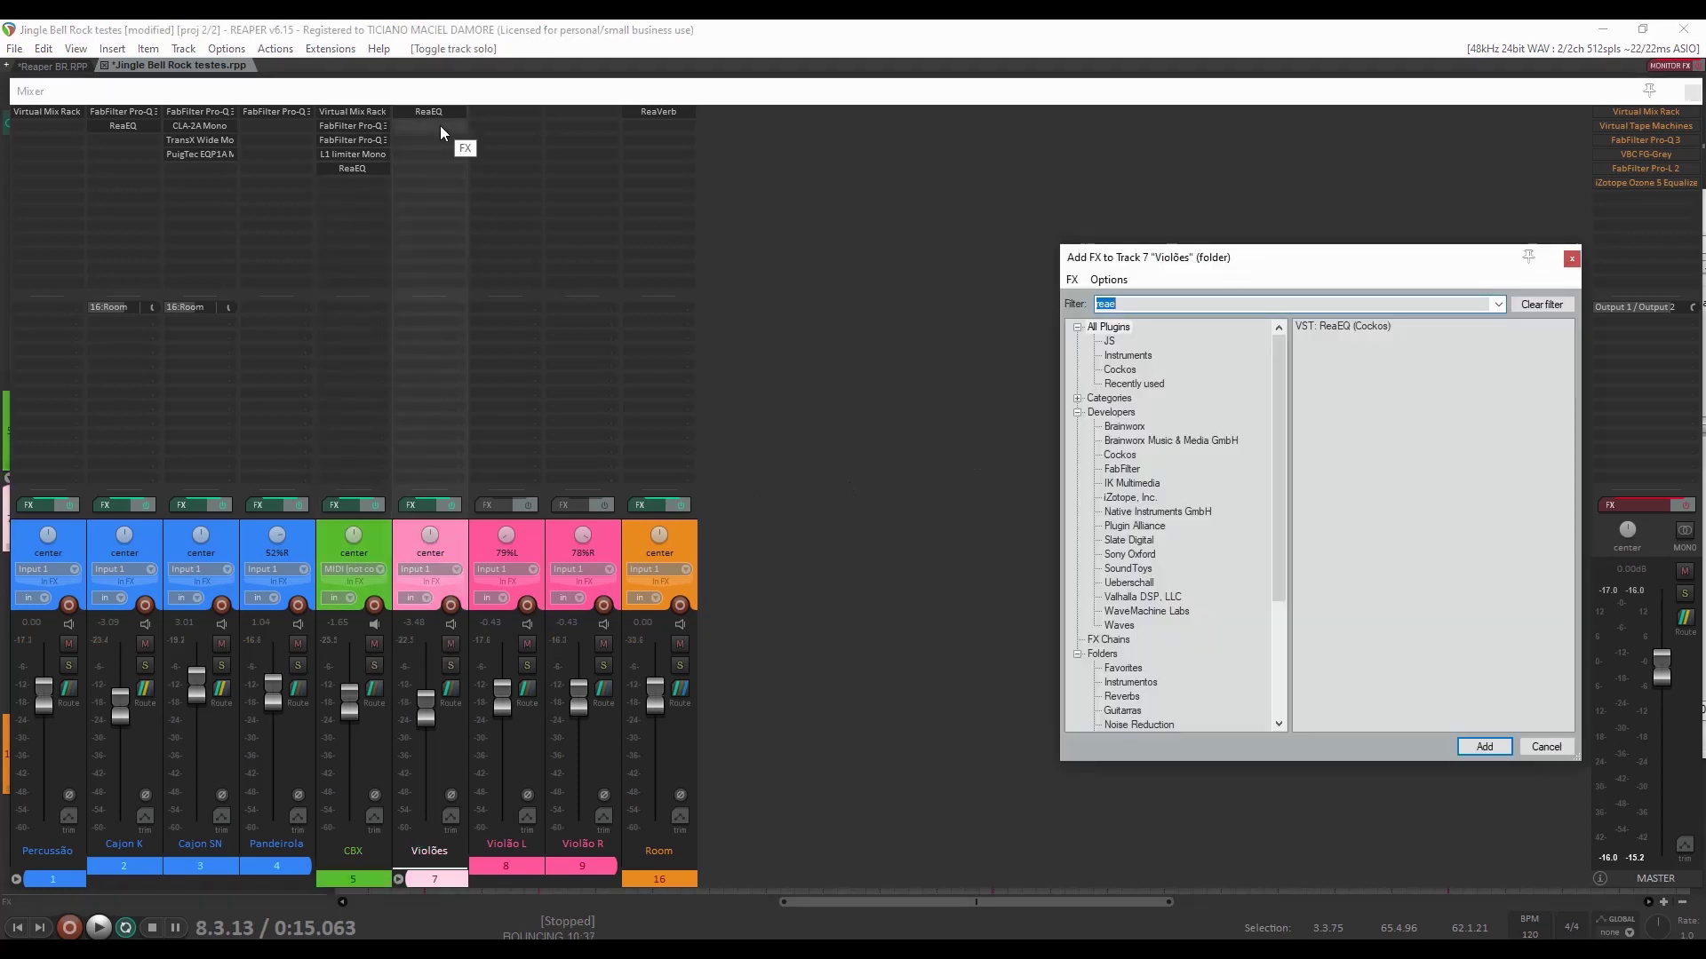
text(reacomp)
click(1378, 325)
click(1485, 746)
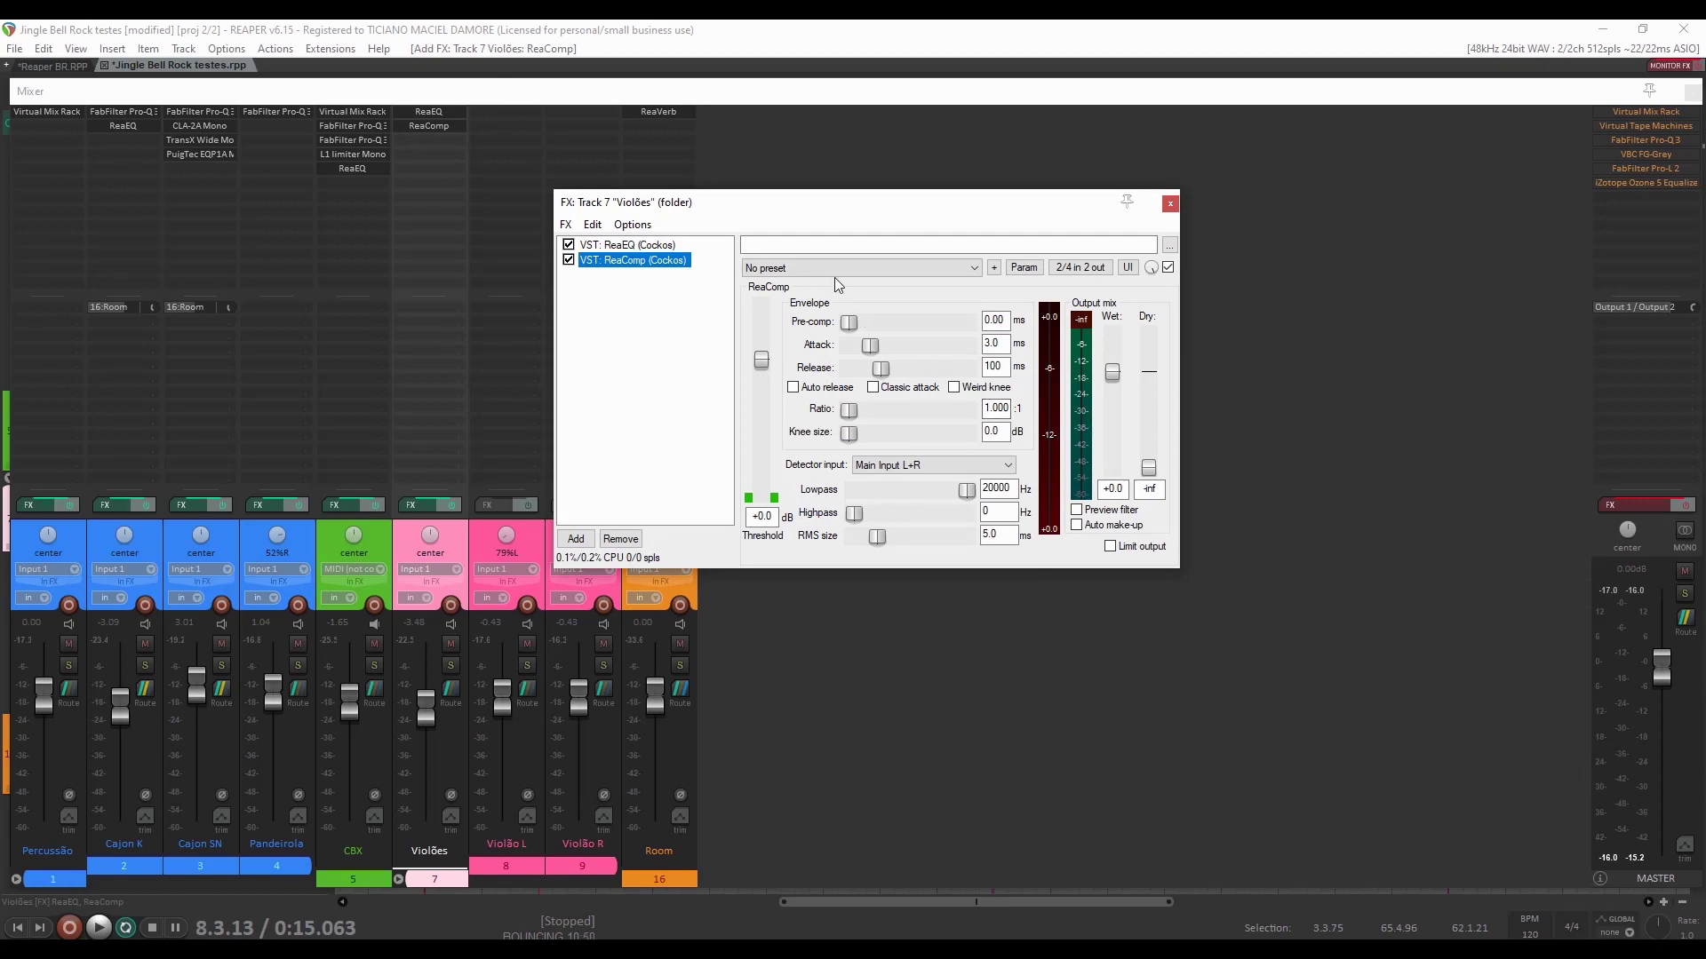
click(885, 277)
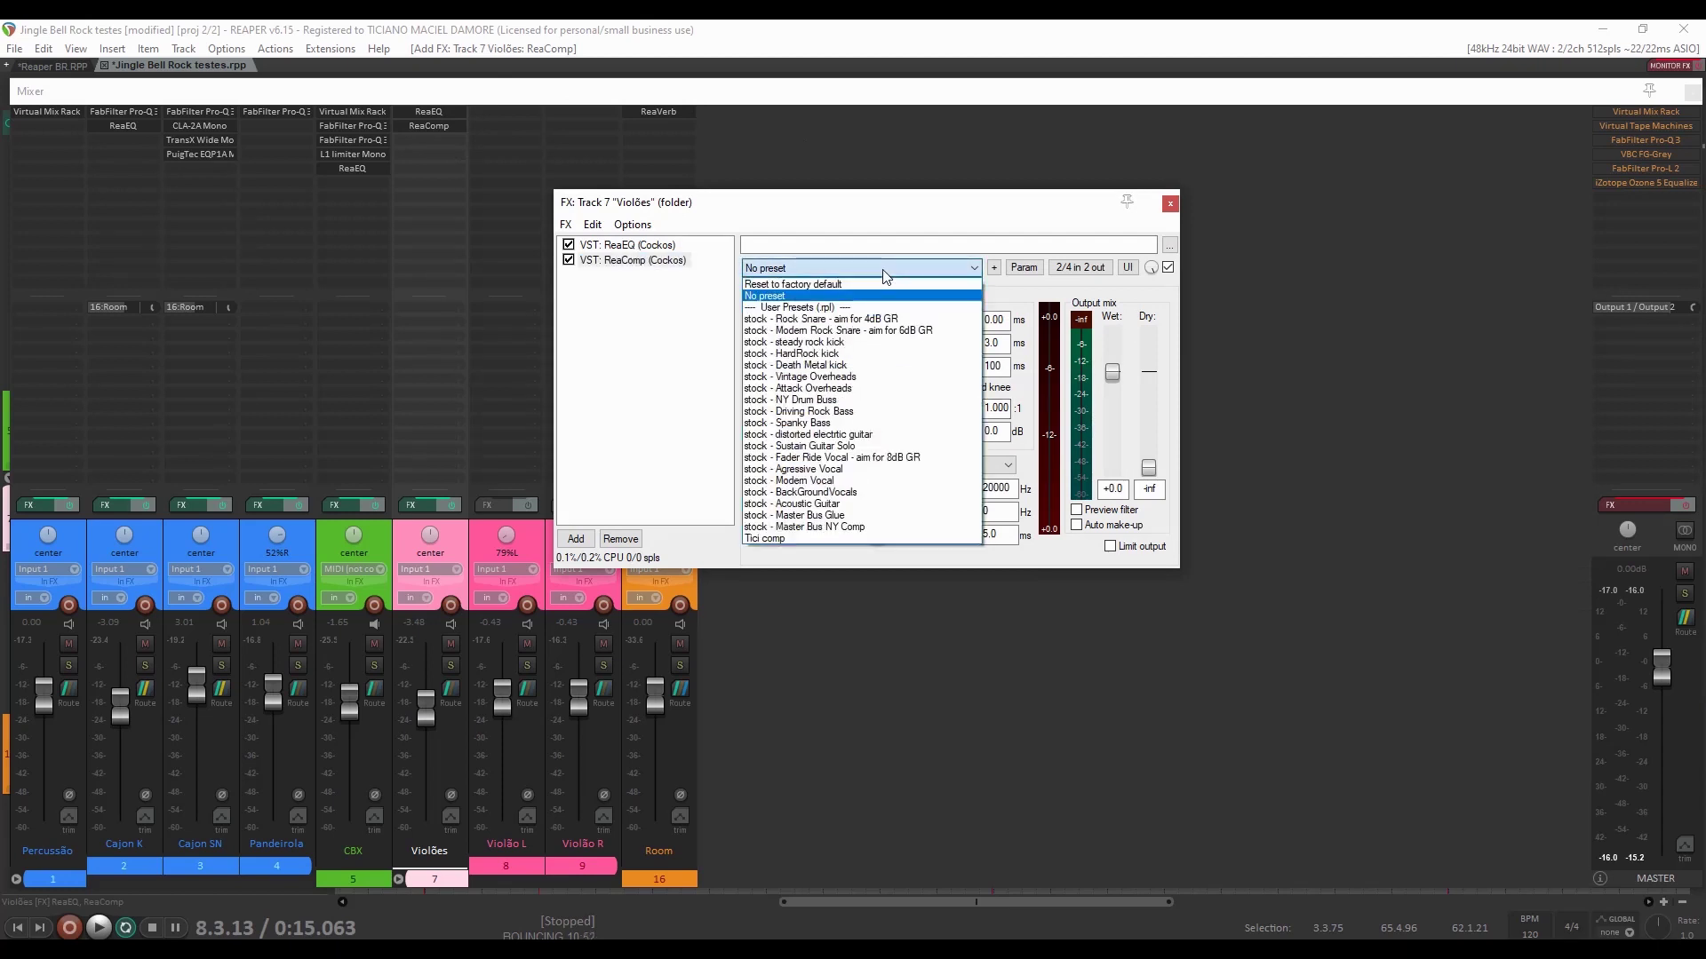
click(835, 505)
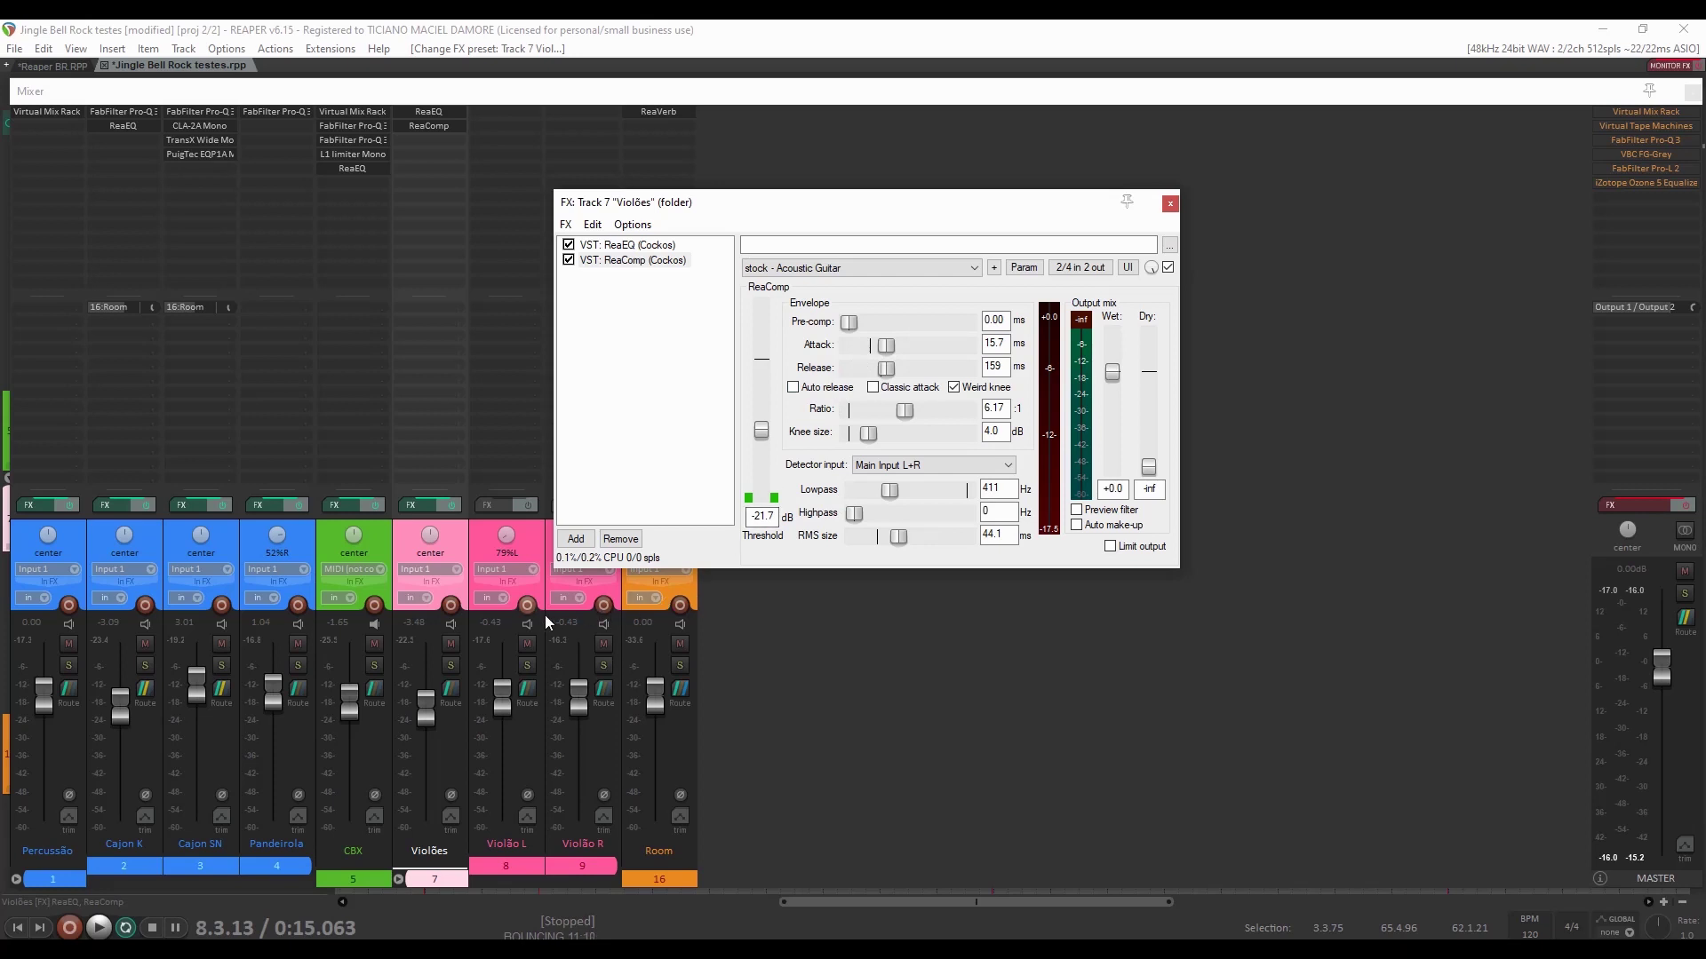
Play Violões soloed while setting ReaComp's threshold to -36.7 dB and its ratio to 3.99:1, and stop playback.
click(450, 666)
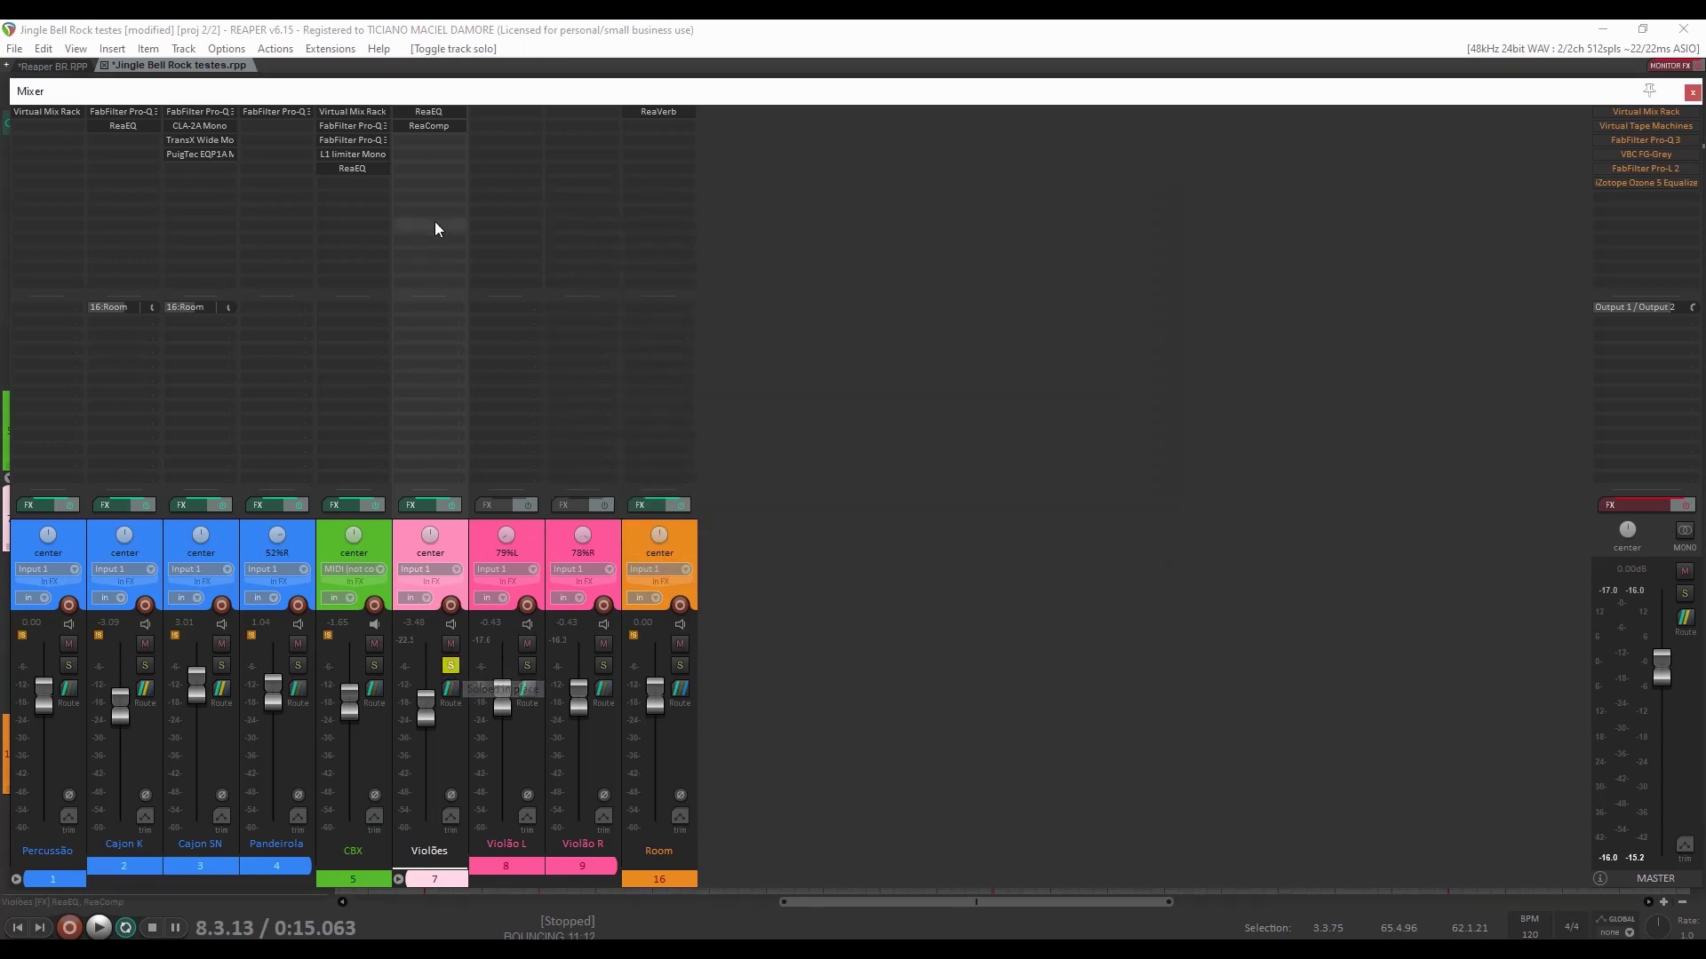
click(436, 126)
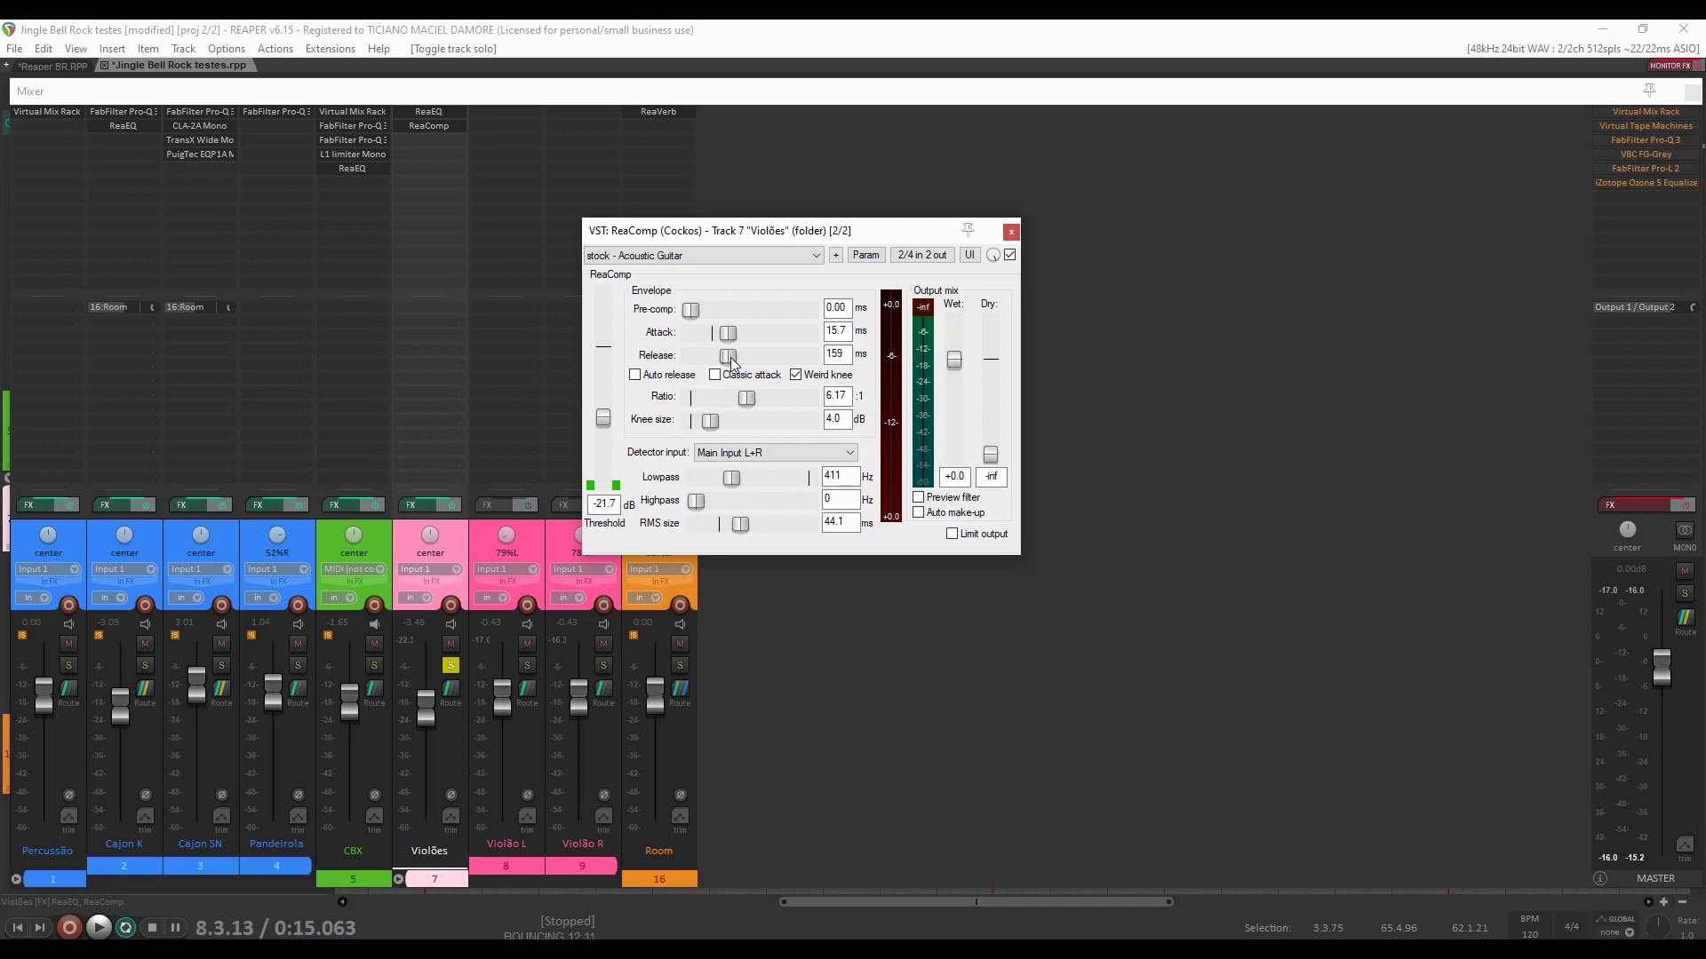
key(space)
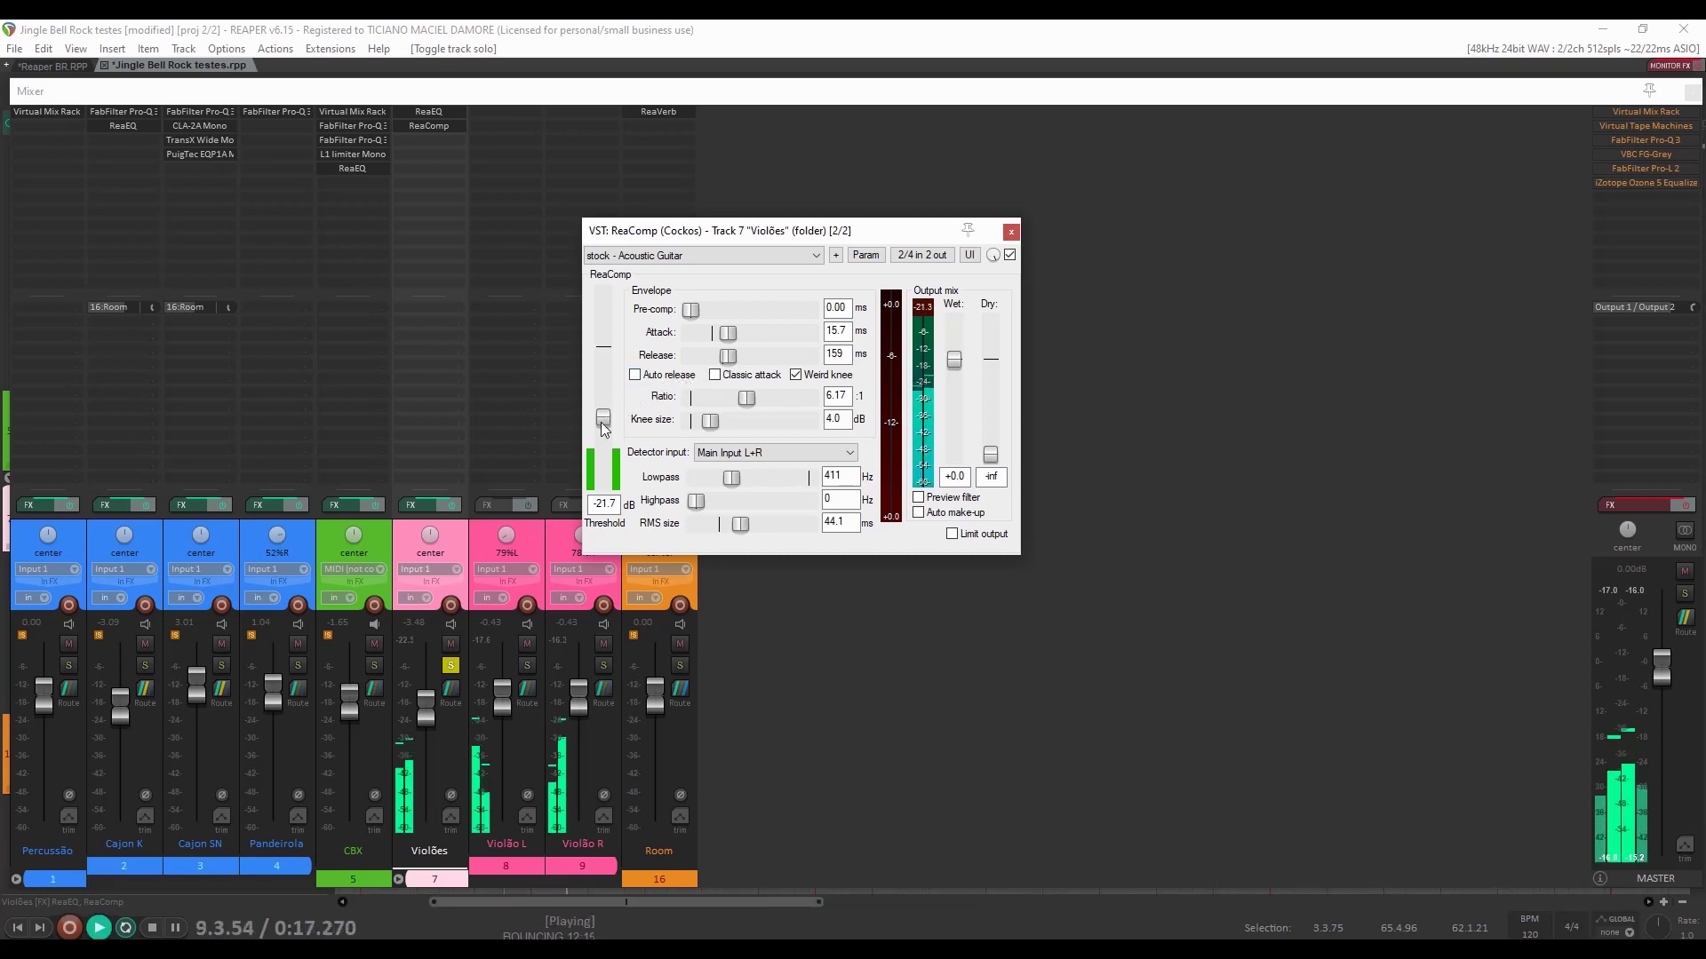
drag(603, 419, 609, 457)
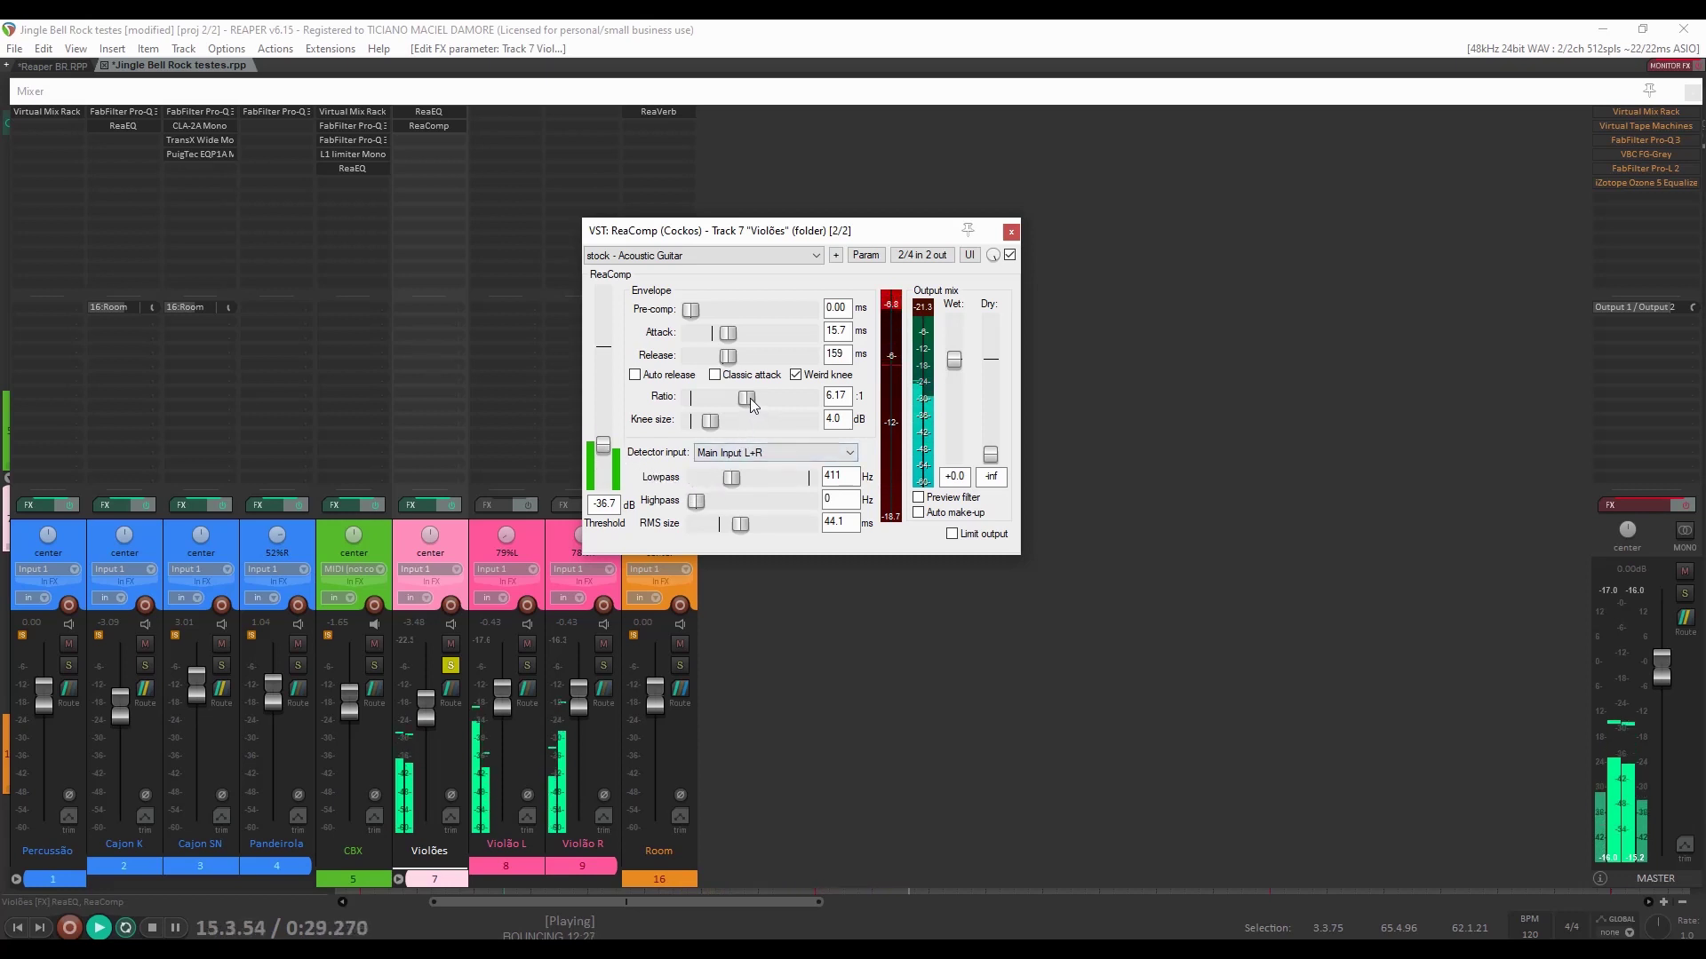
drag(749, 397, 745, 396)
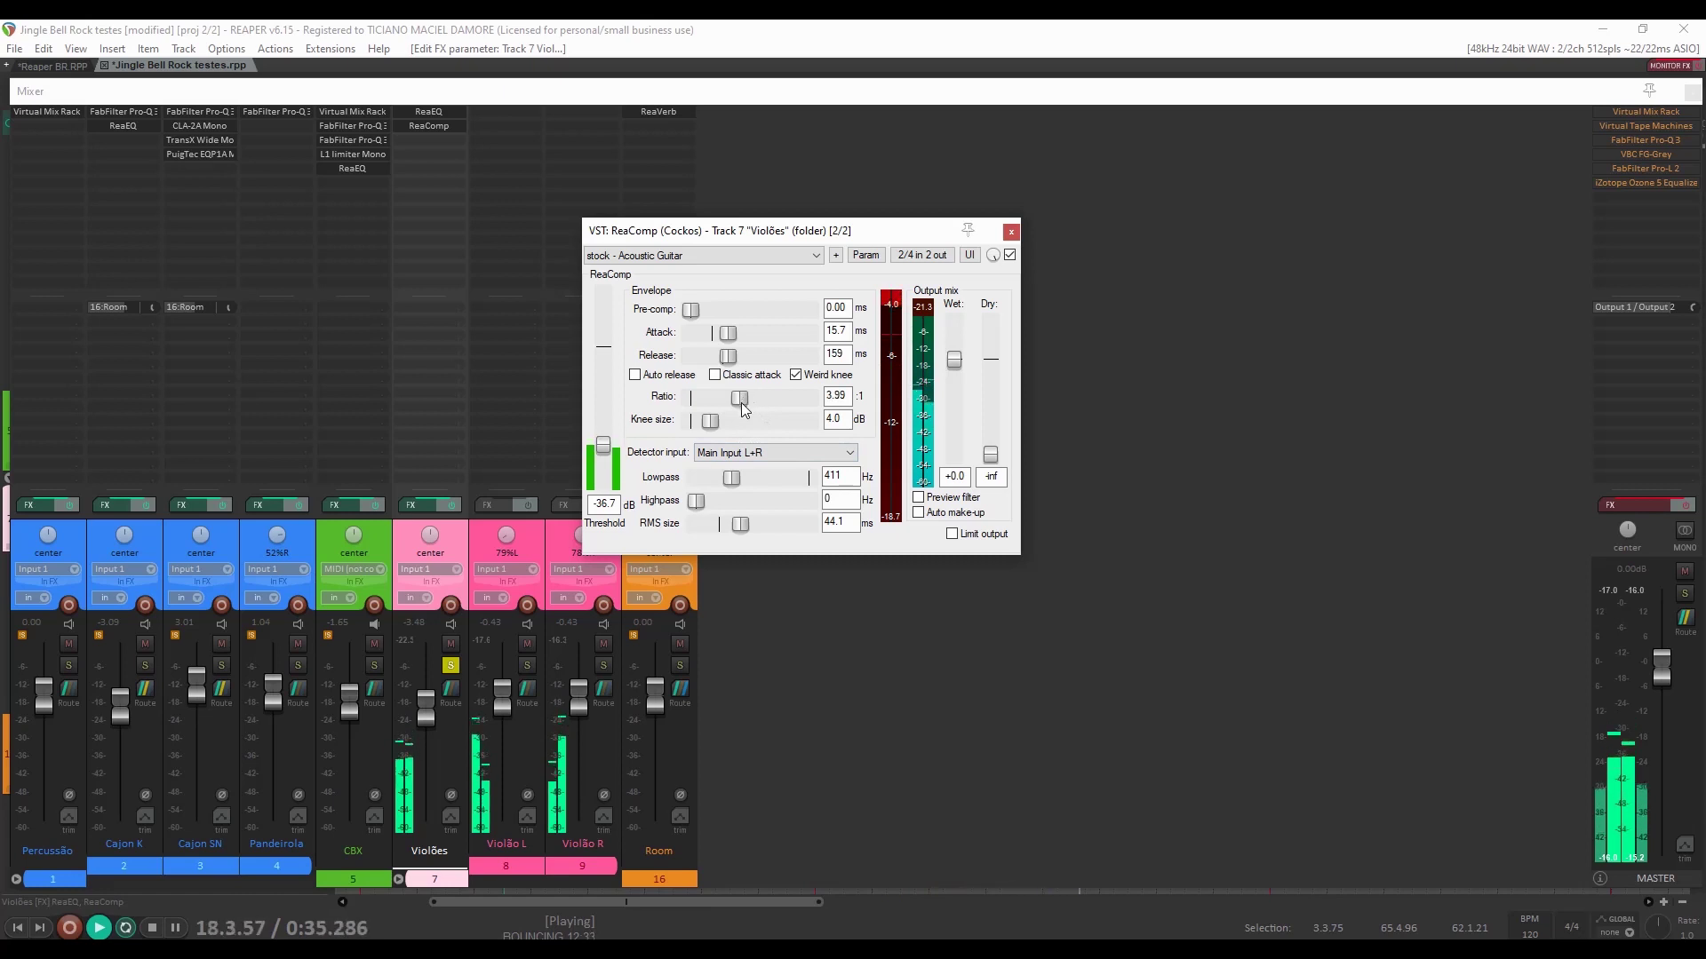
key(space)
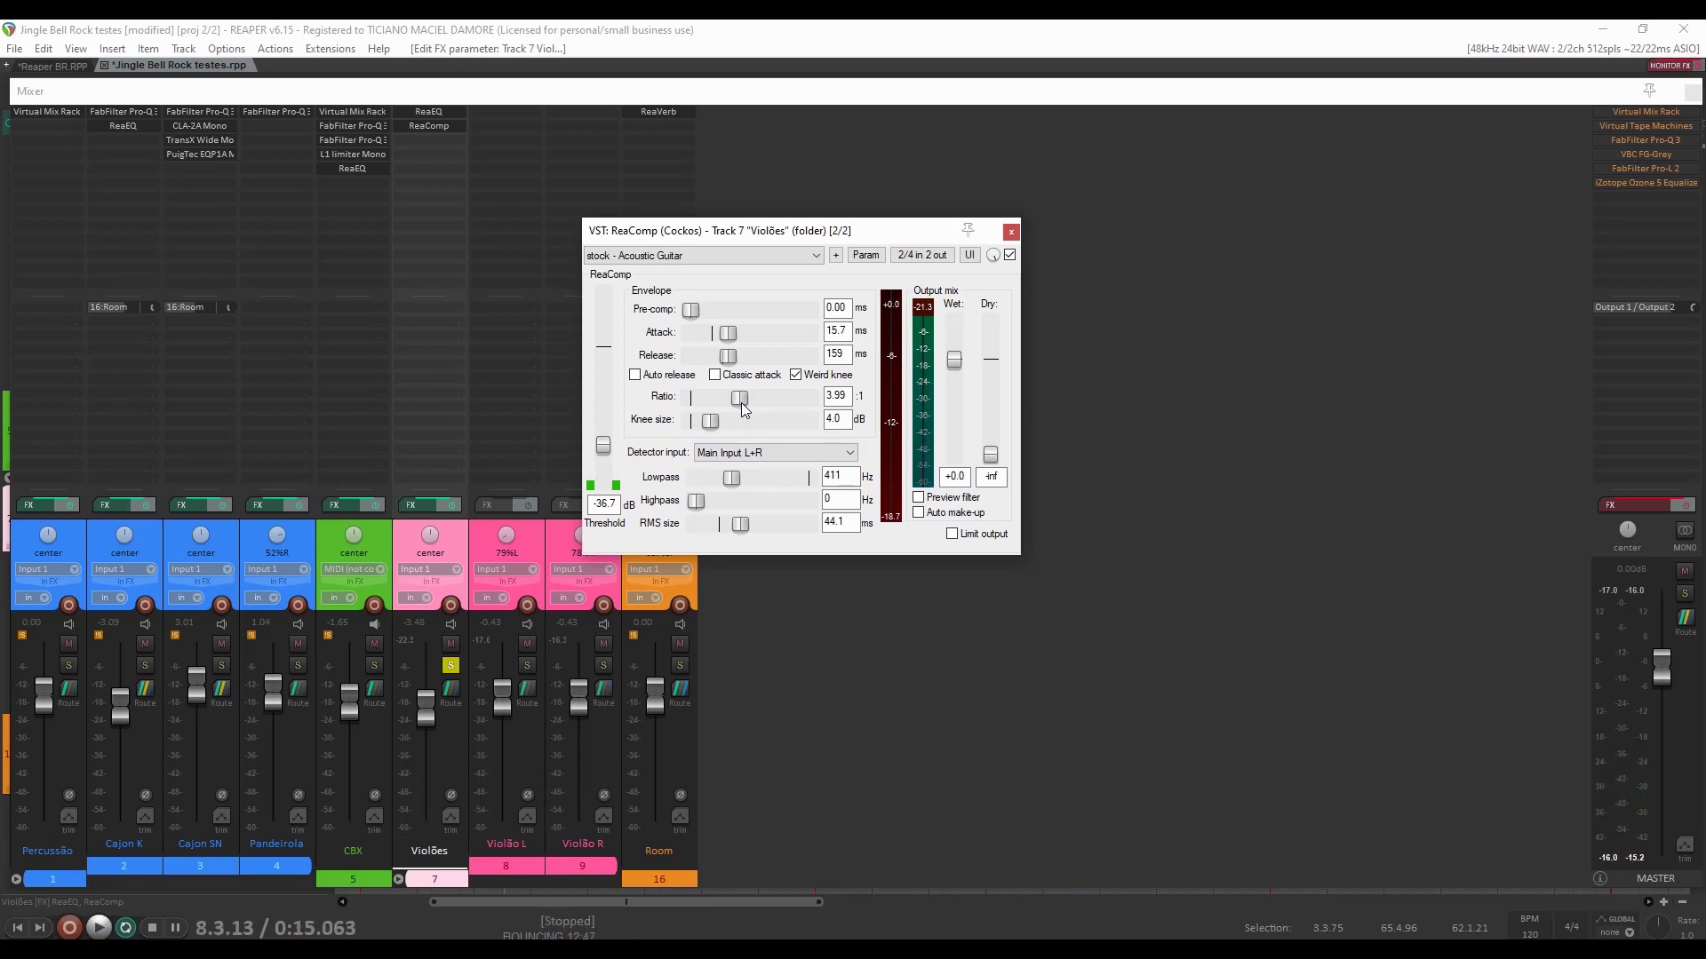
Close ReaComp, unsolo Violões, and raise its volume to -2.46 dB while the full mix plays.
key(Escape)
click(452, 664)
key(space)
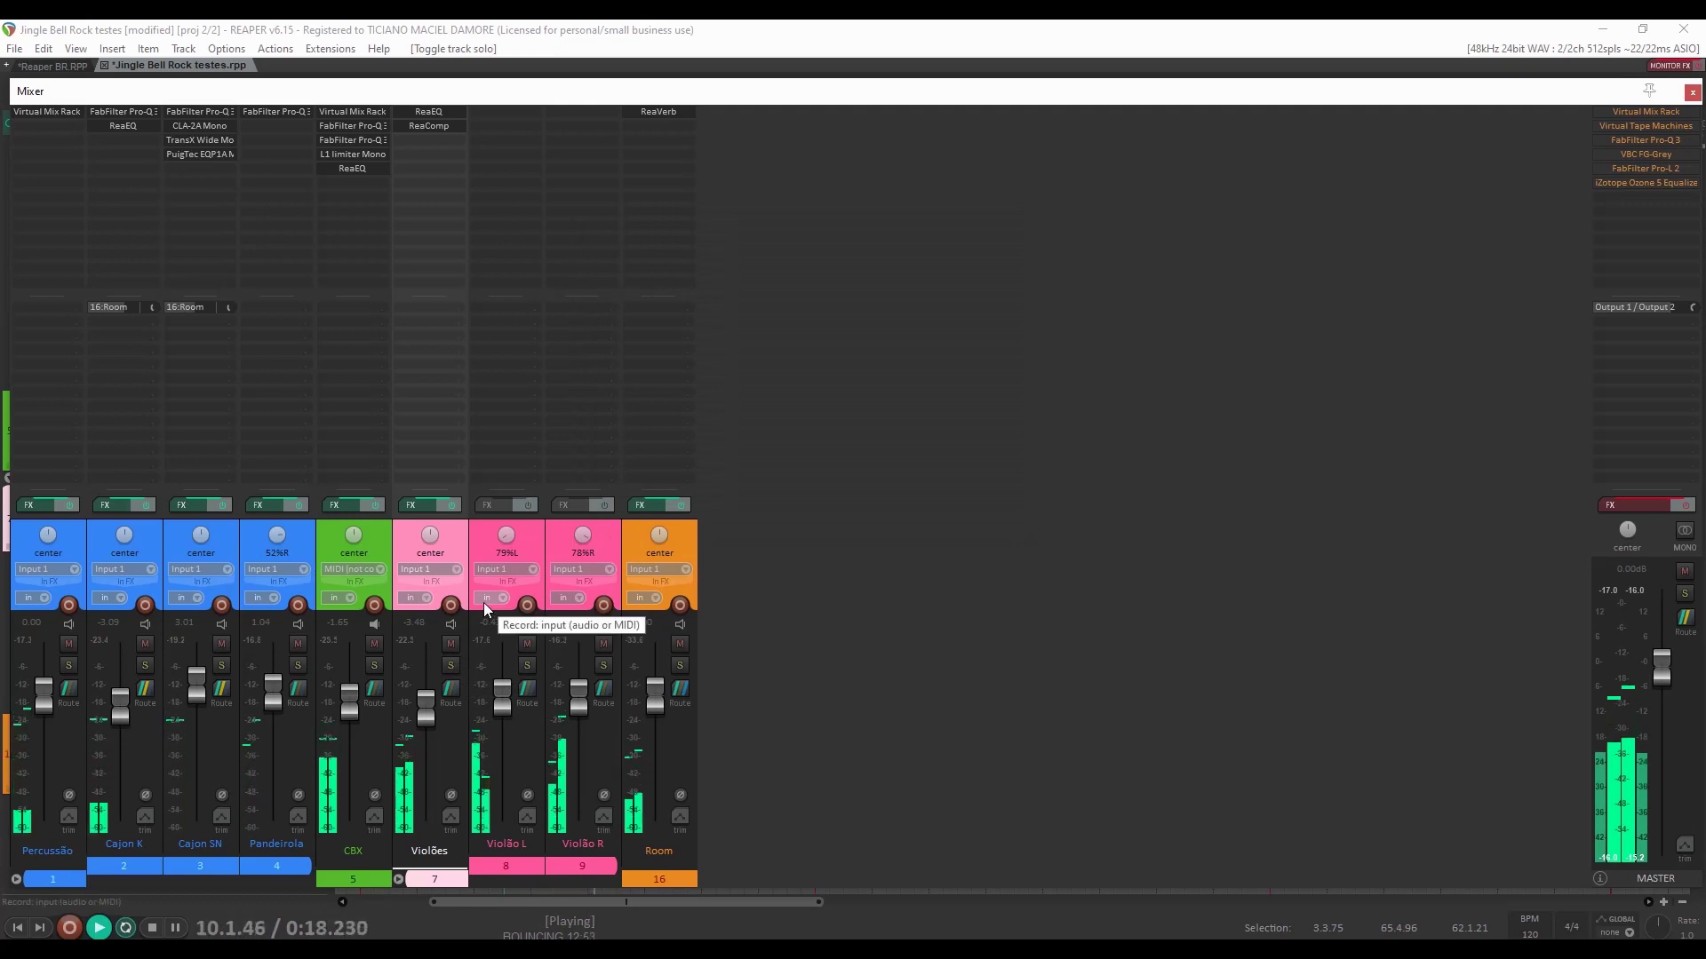
drag(428, 705, 428, 702)
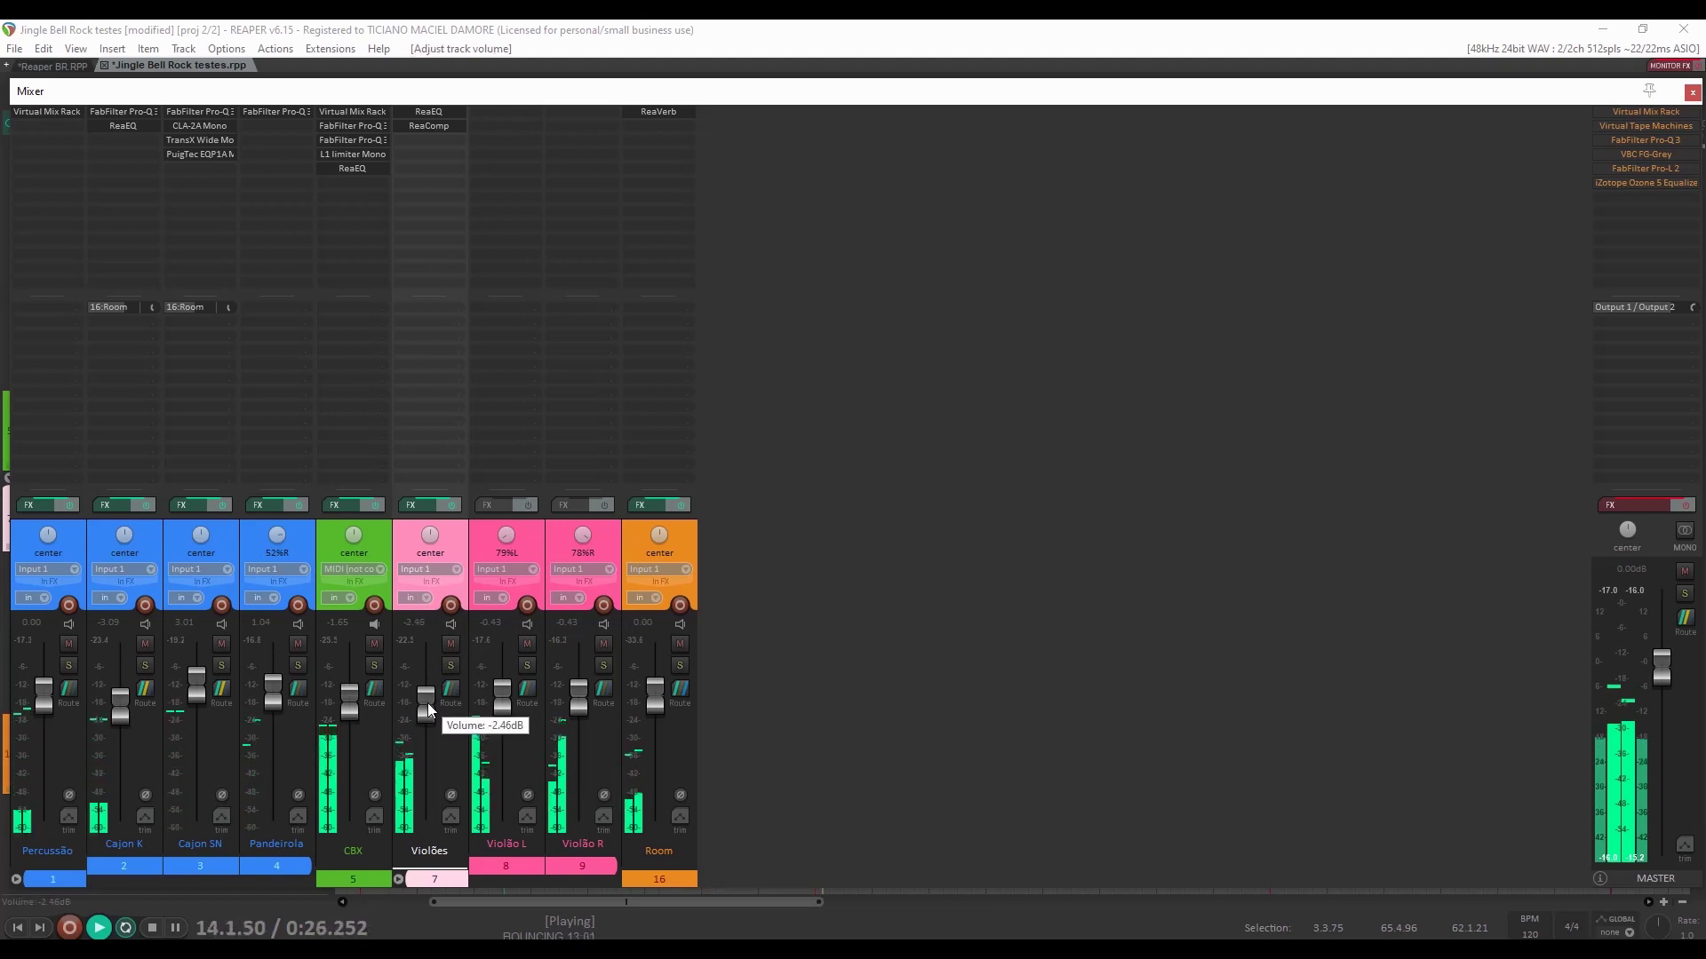
Compare the Violões track with its effects disabled and enabled during playback, and stop playback.
click(453, 505)
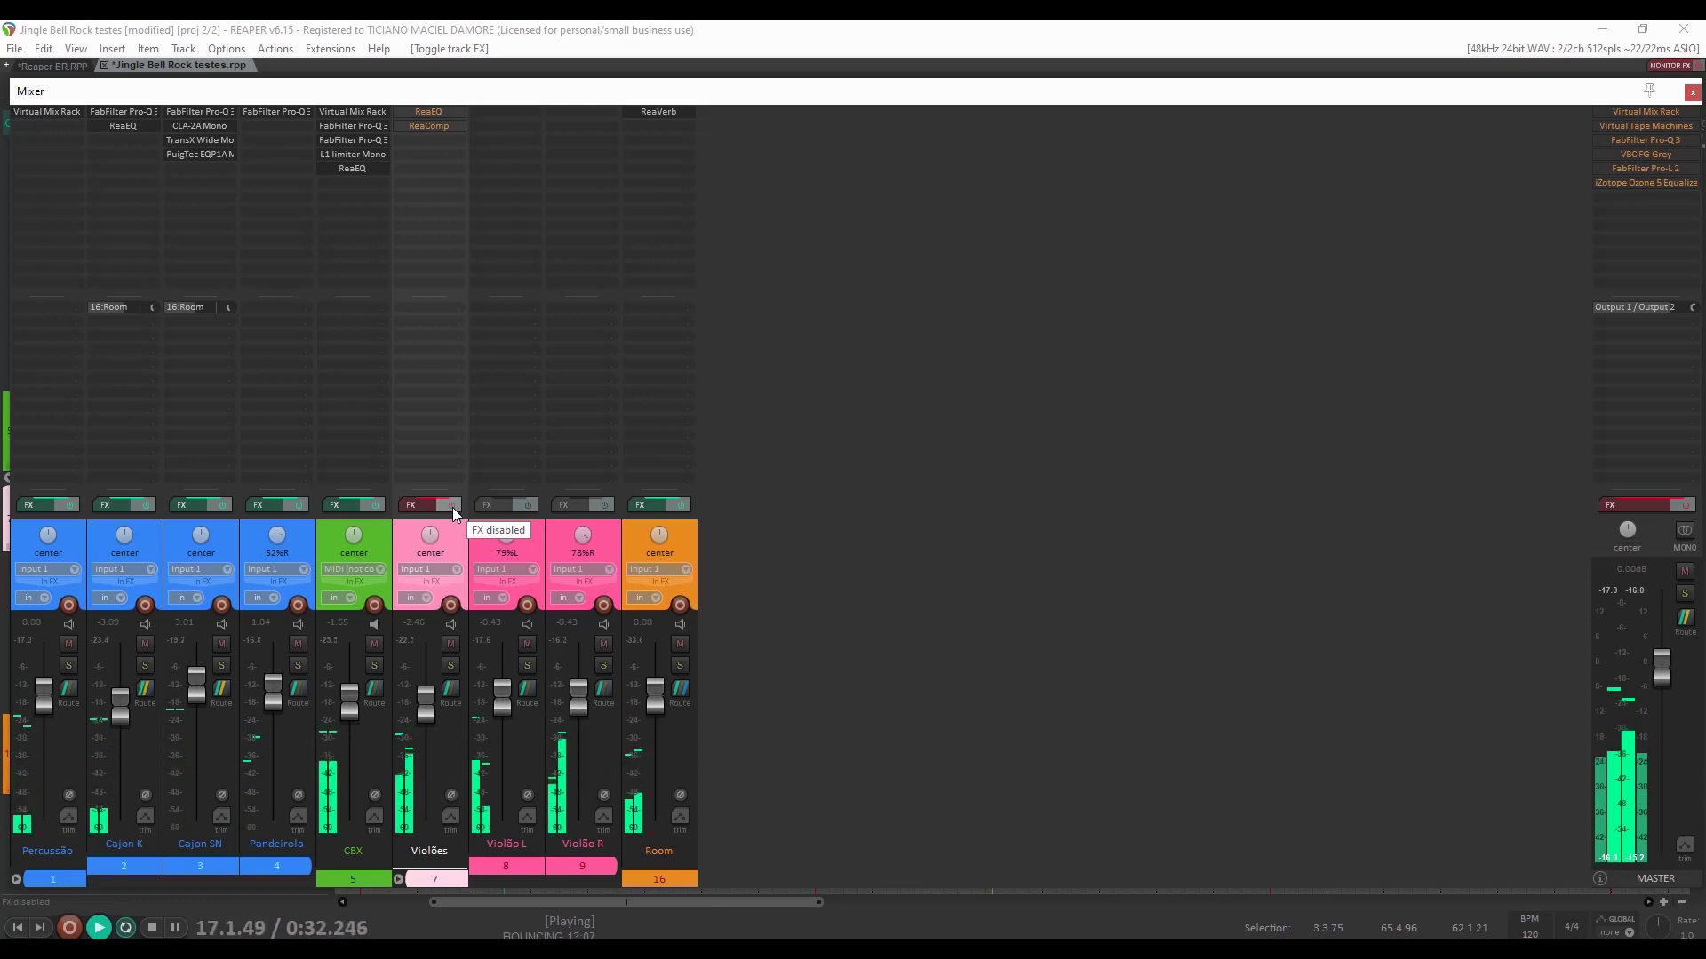
click(452, 507)
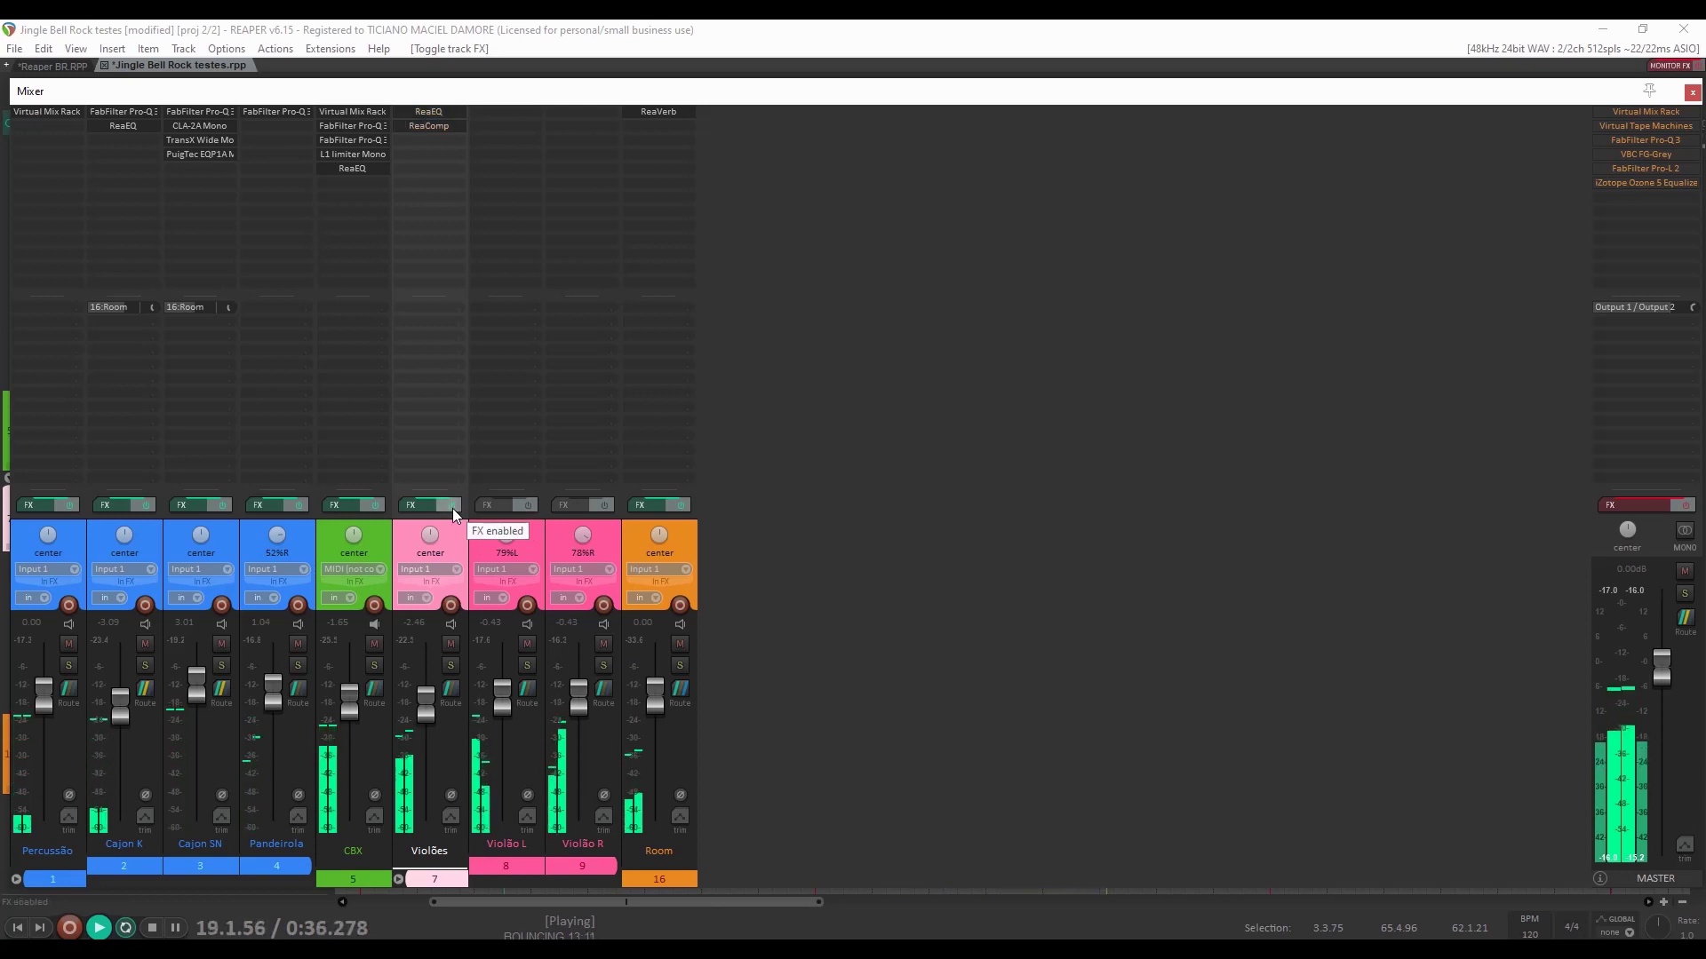
key(space)
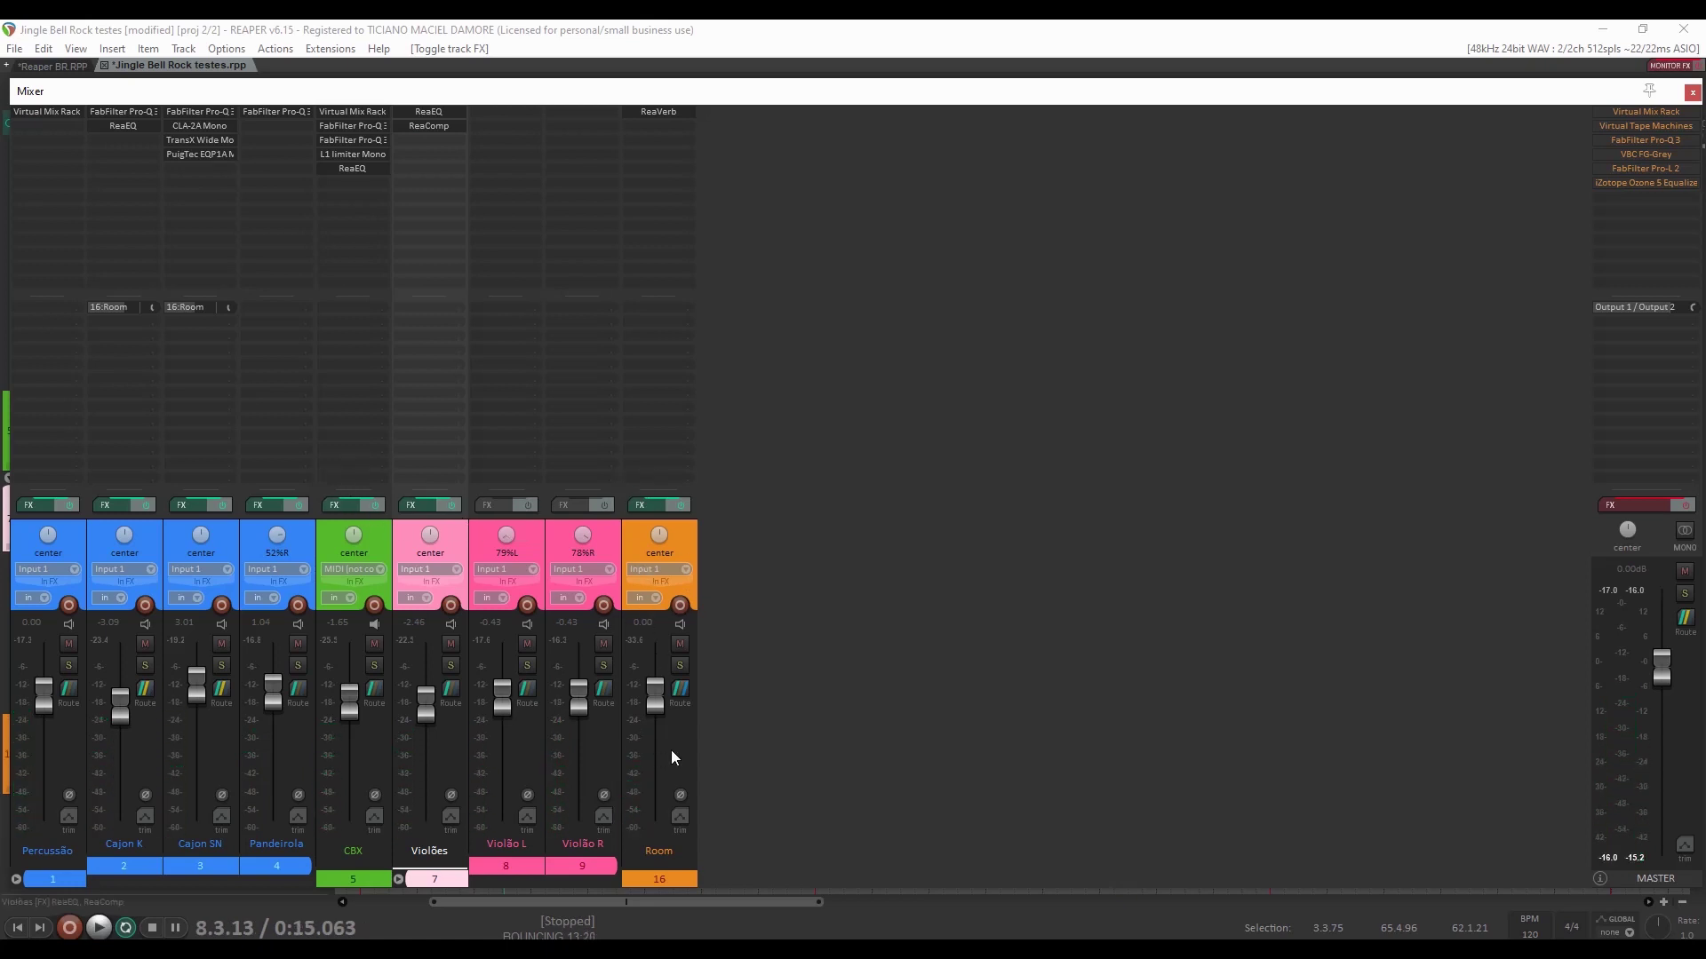
Load the "Trig Room" impulse response file in the Room track's ReaVerb and set the wet level to 0 dB.
click(659, 112)
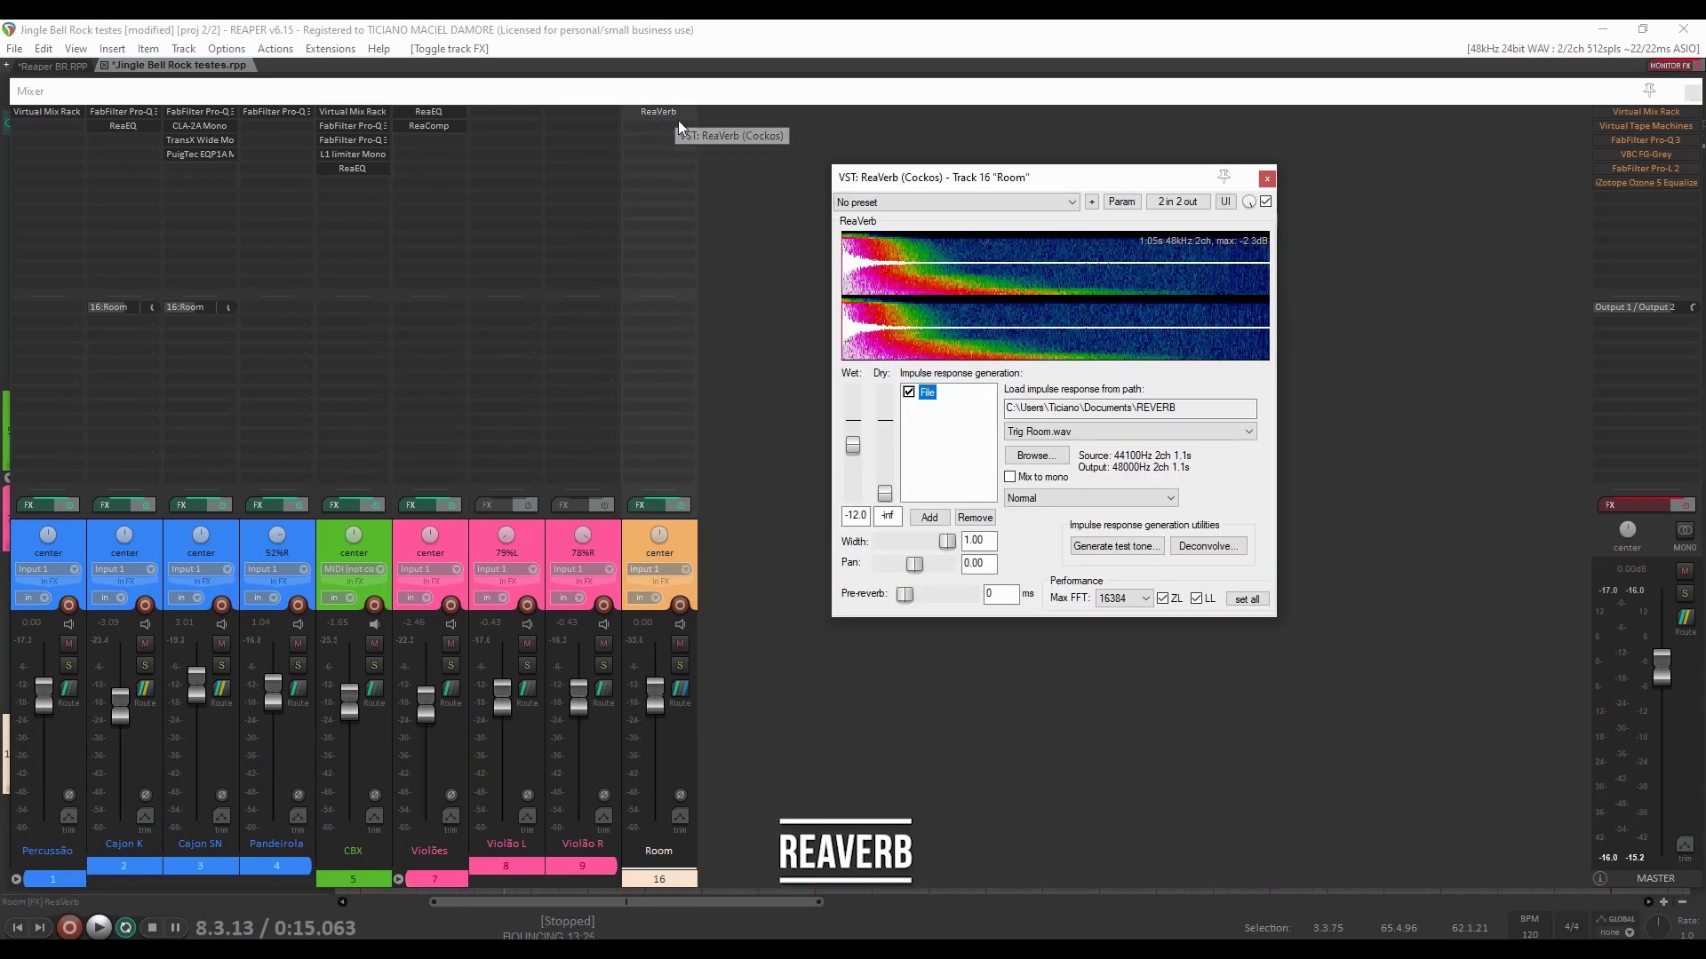
click(930, 518)
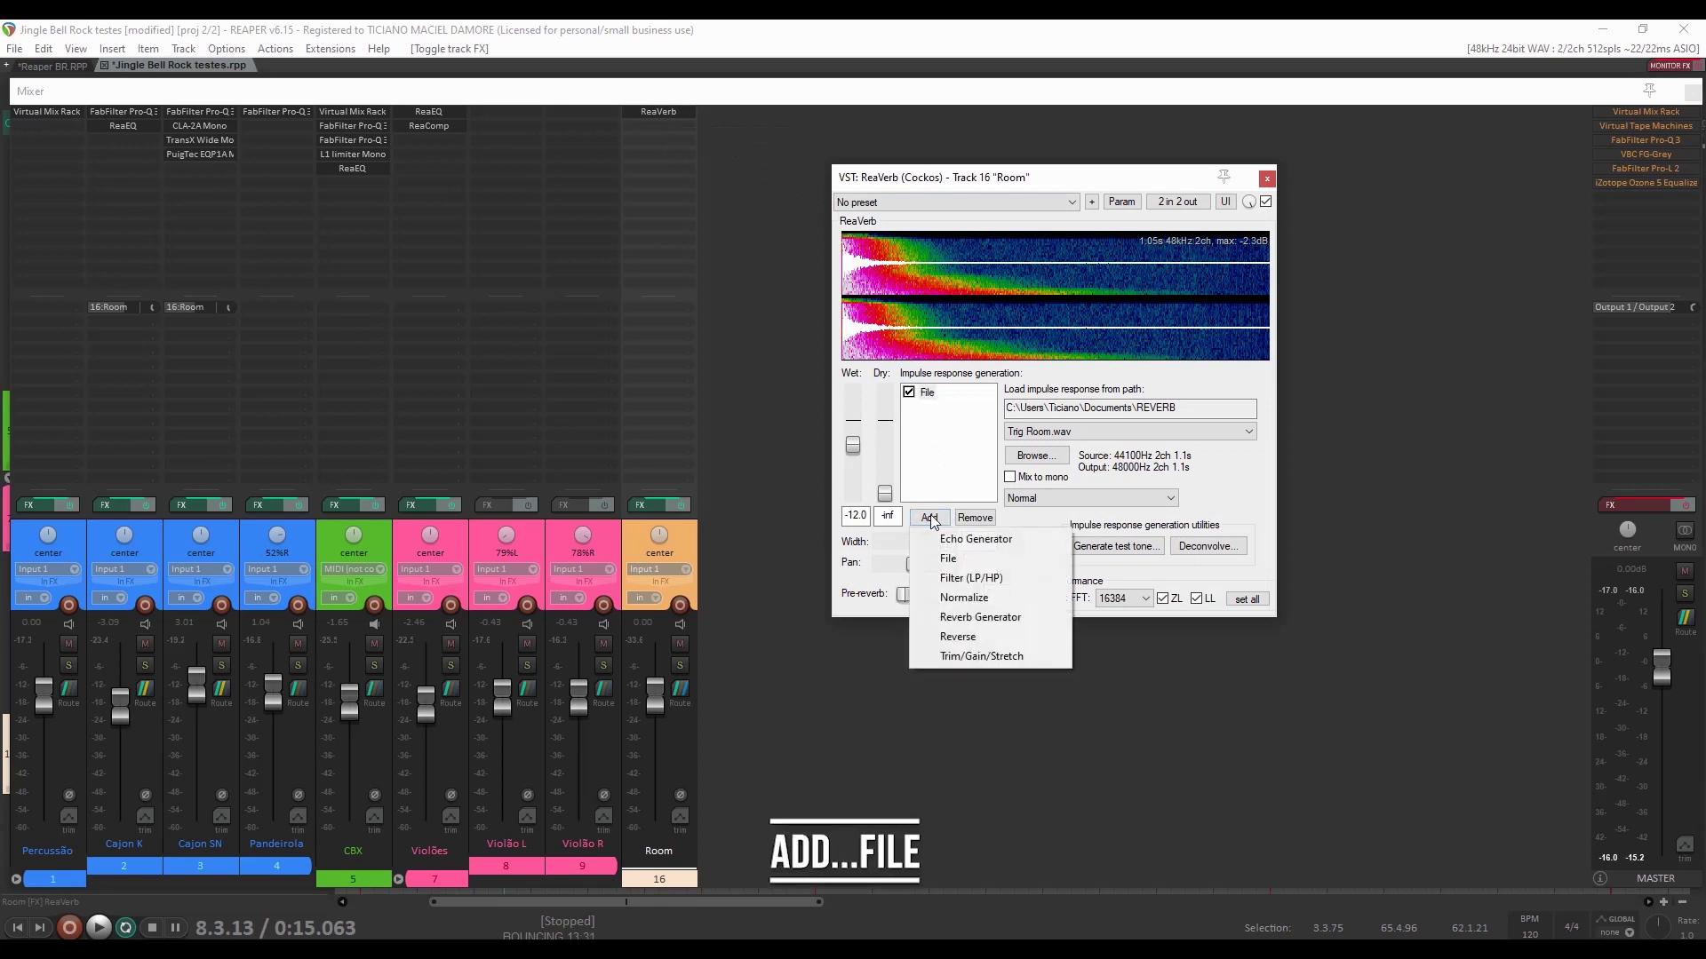
click(950, 560)
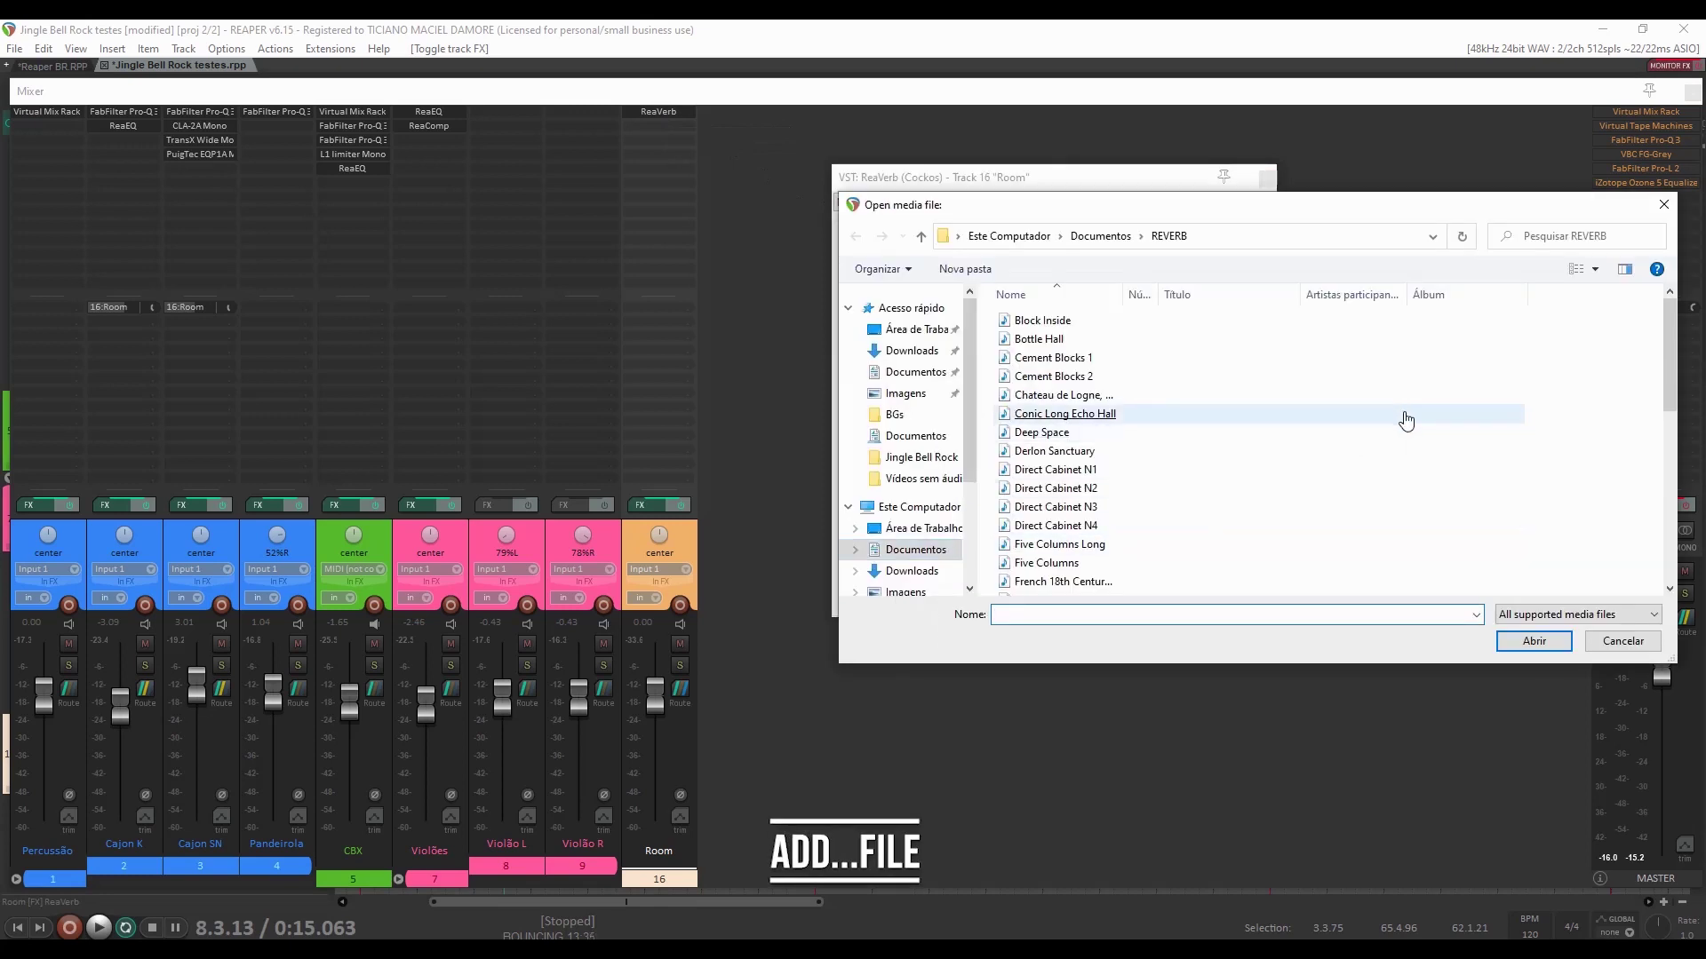
drag(1668, 382, 1658, 555)
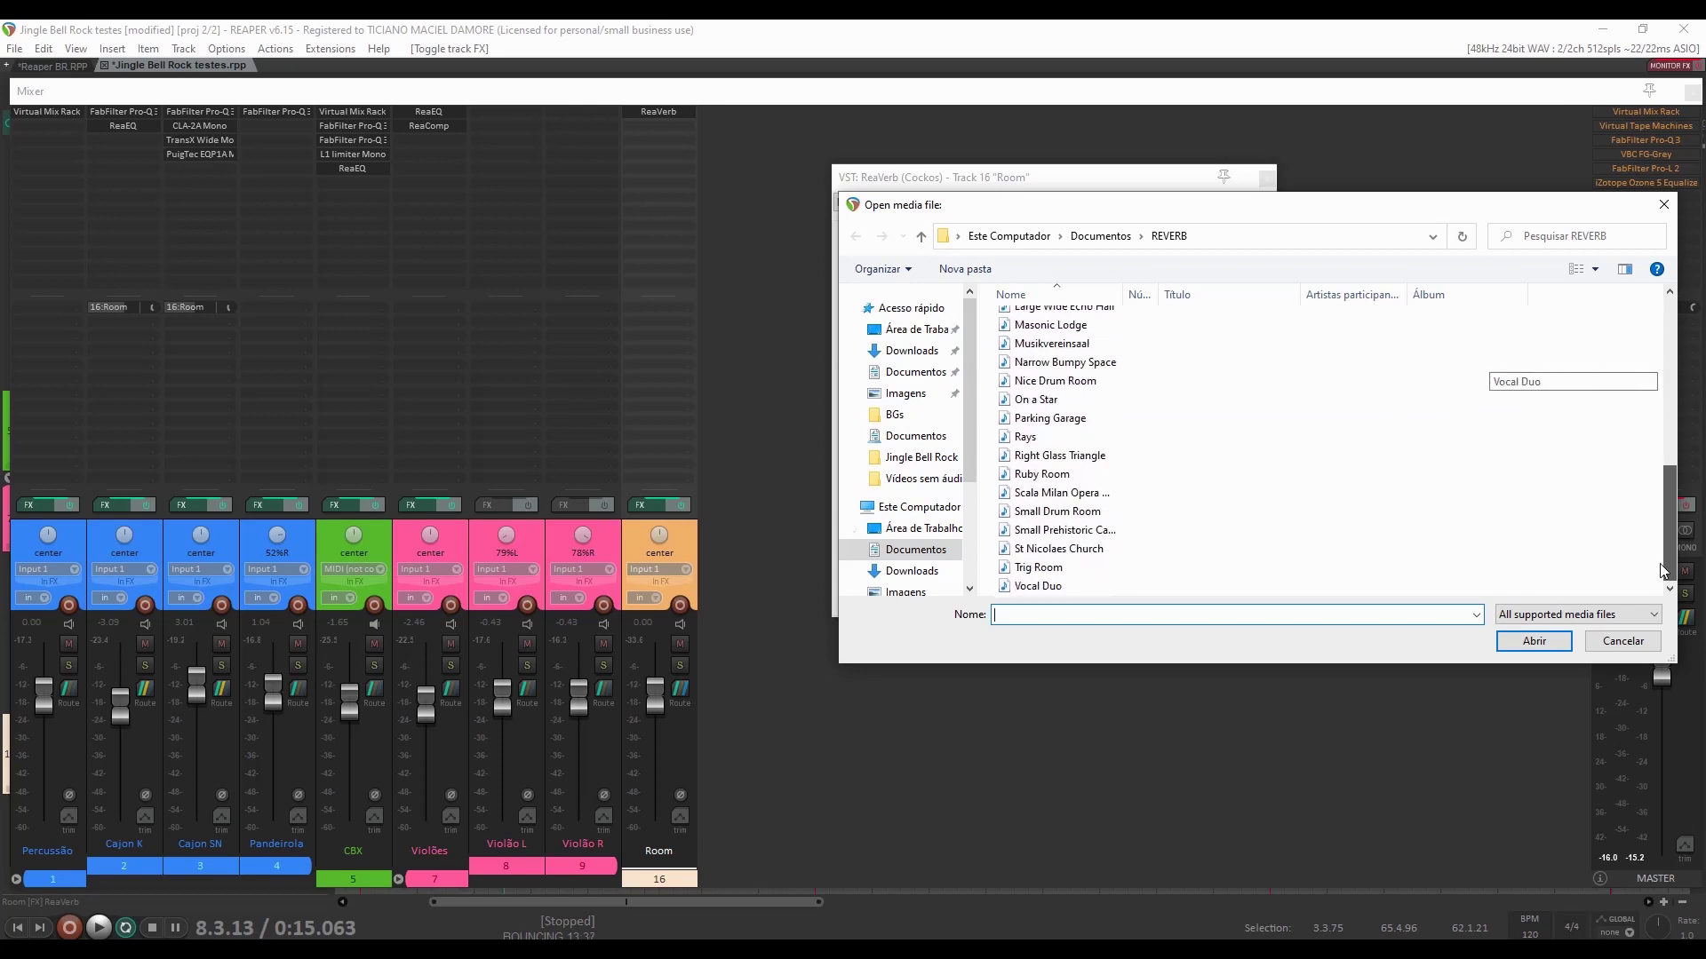
double_click(1044, 573)
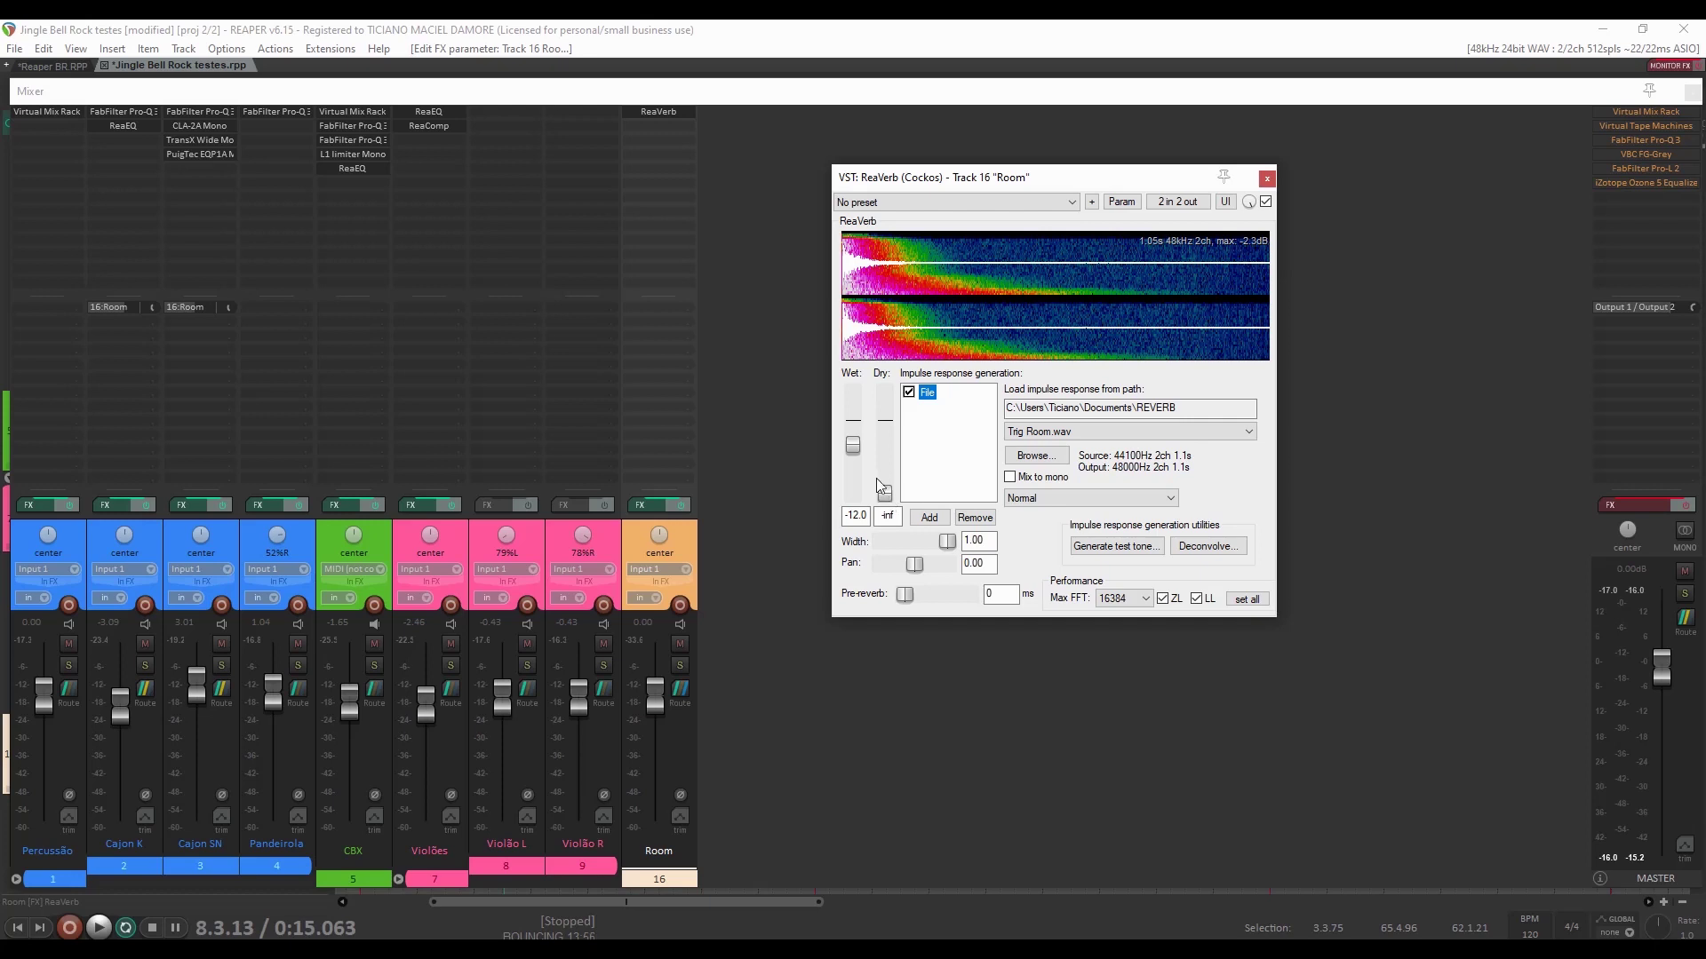
double_click(853, 447)
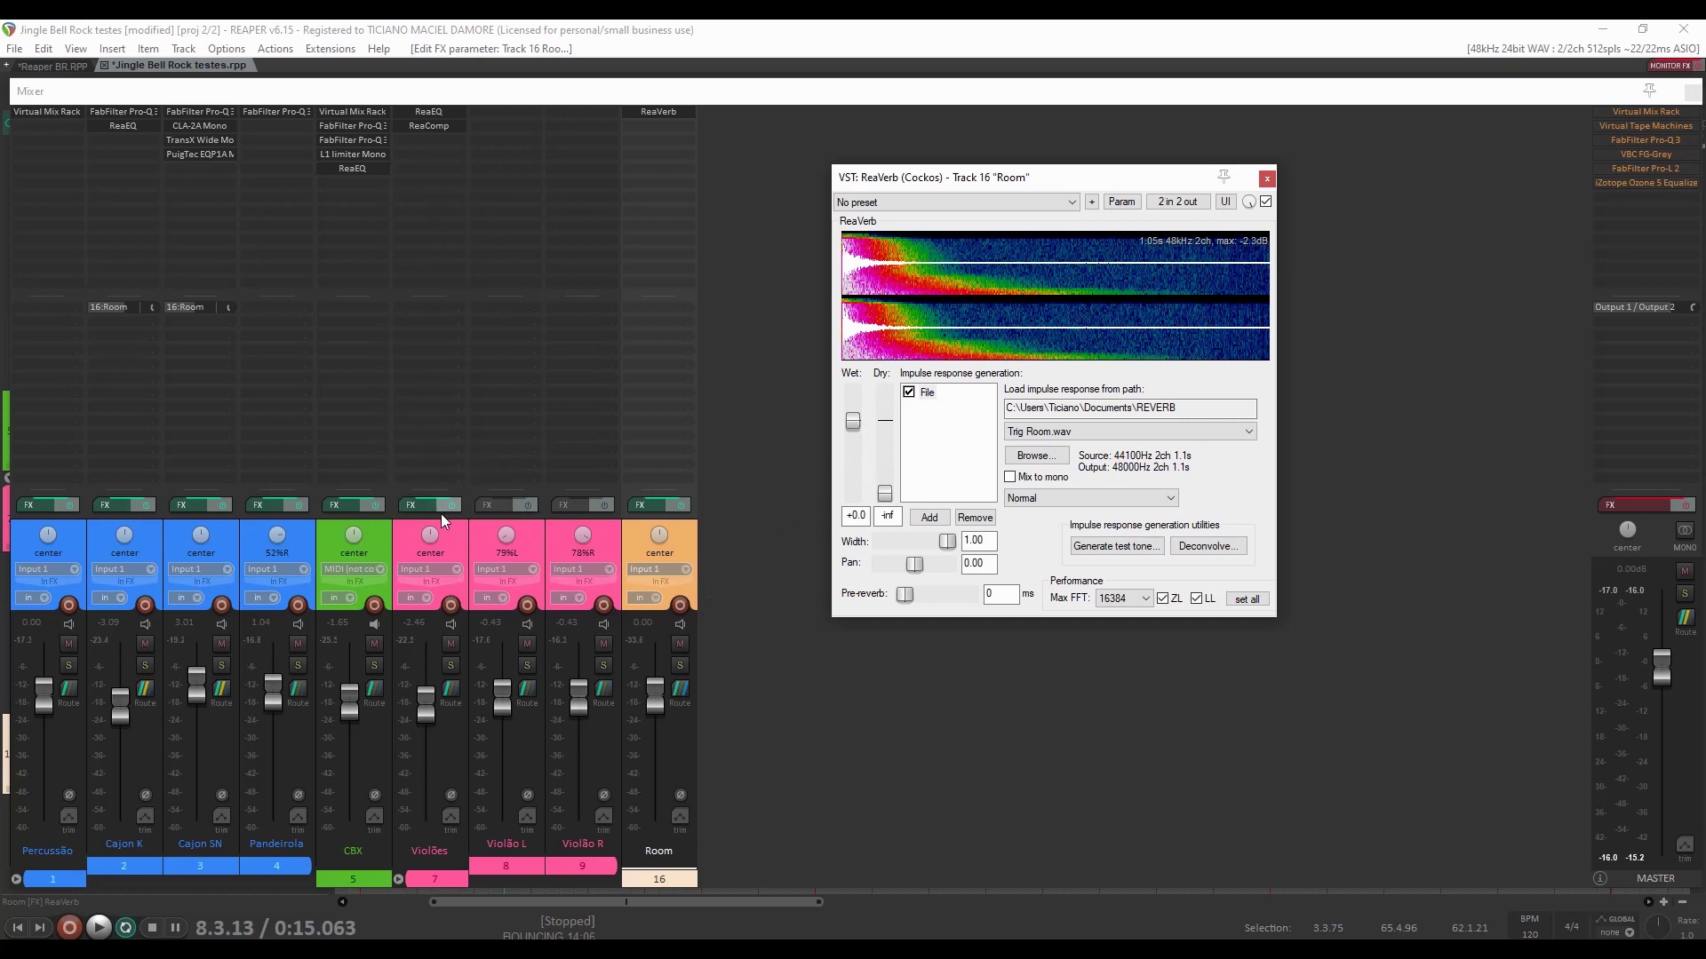
Create a send from Violões to the Room track and set its level to -19.35 dB while Violões plays soloed.
click(459, 691)
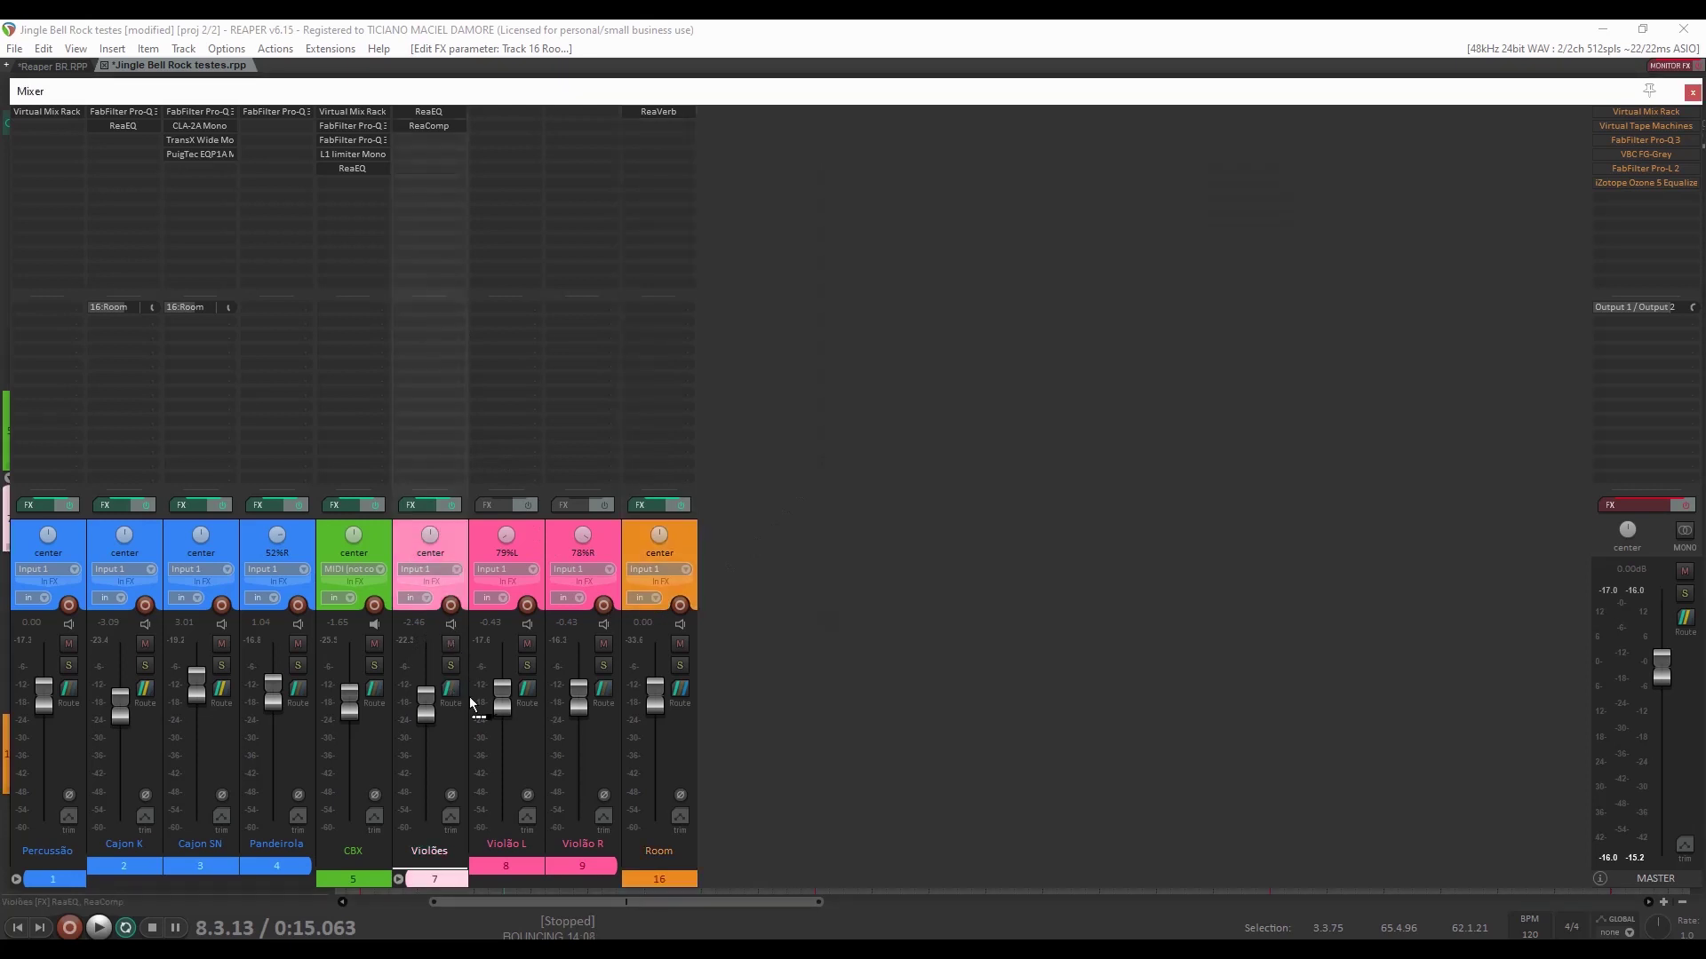
drag(686, 543, 686, 544)
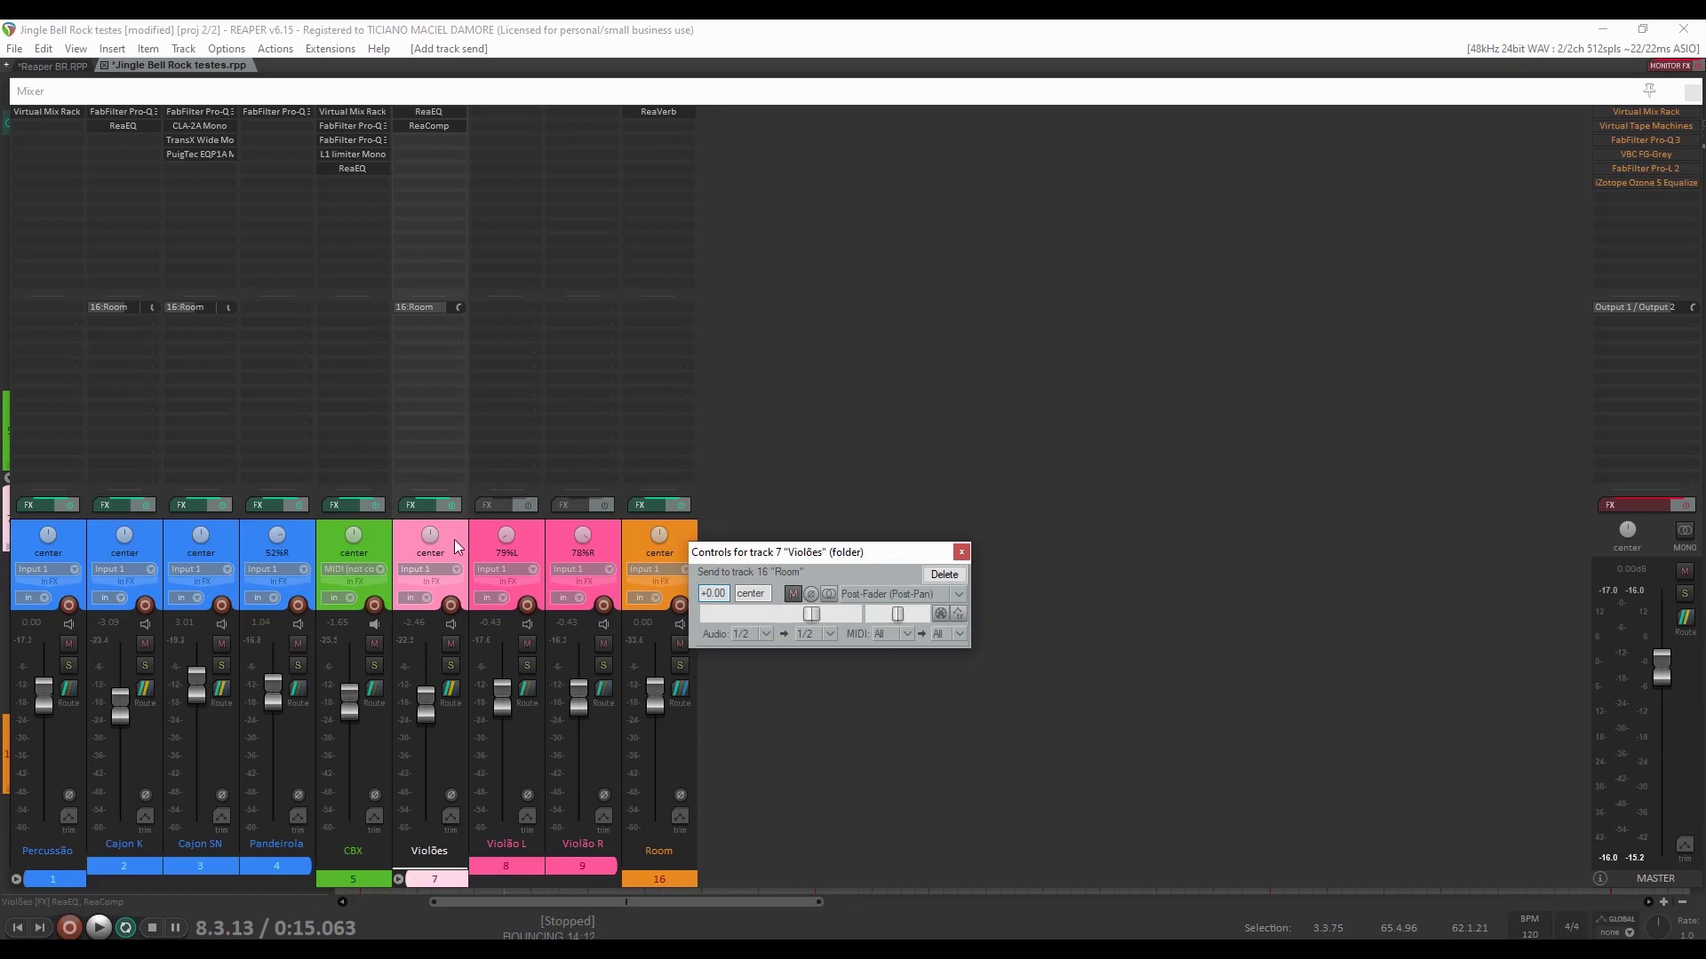
click(451, 664)
key(space)
click(422, 308)
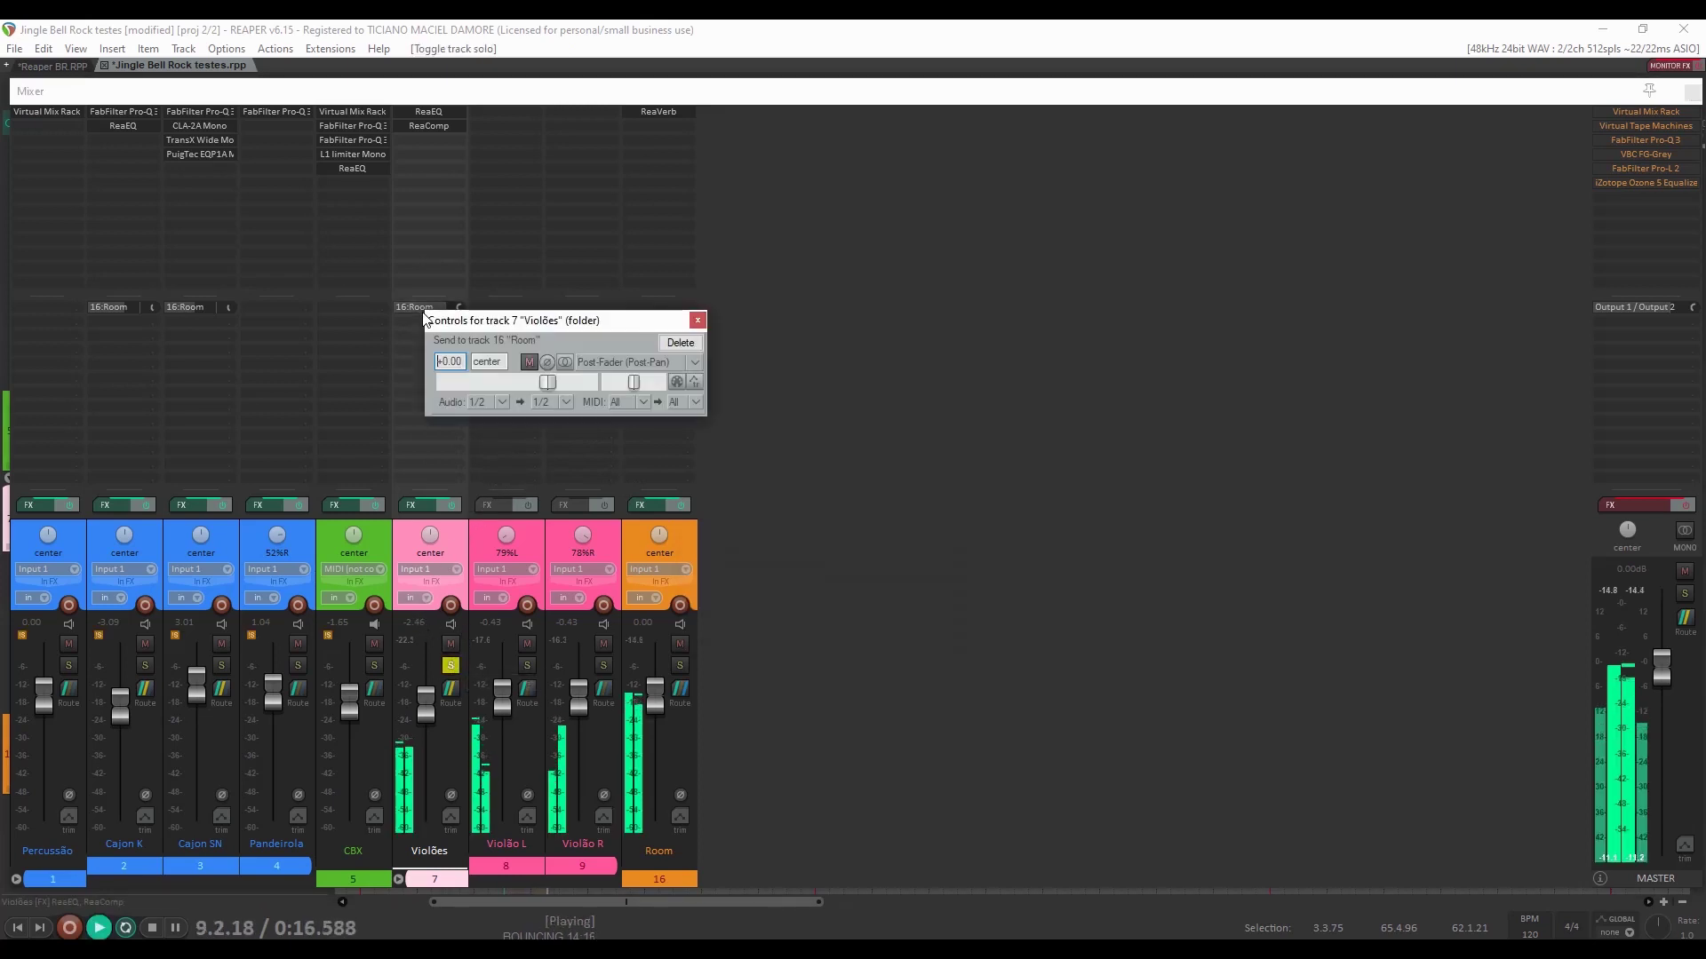
drag(543, 380, 500, 392)
Compare the Violões sound with its Room send muted and unmuted, and unsolo the track.
click(534, 364)
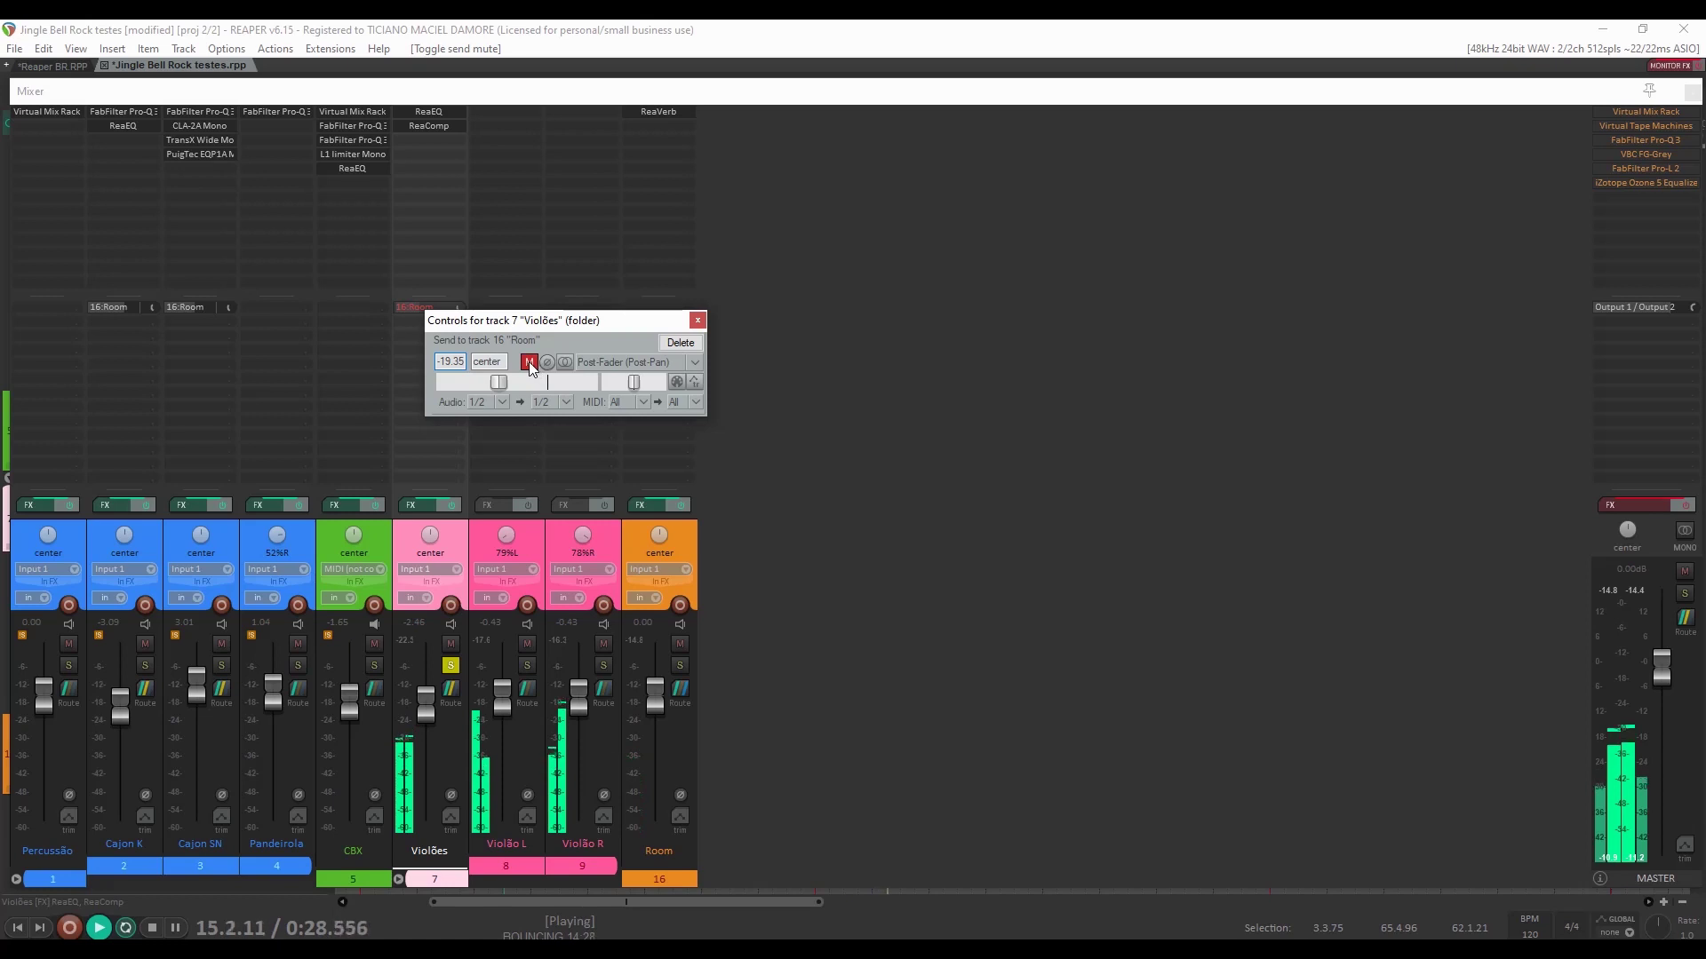
click(529, 361)
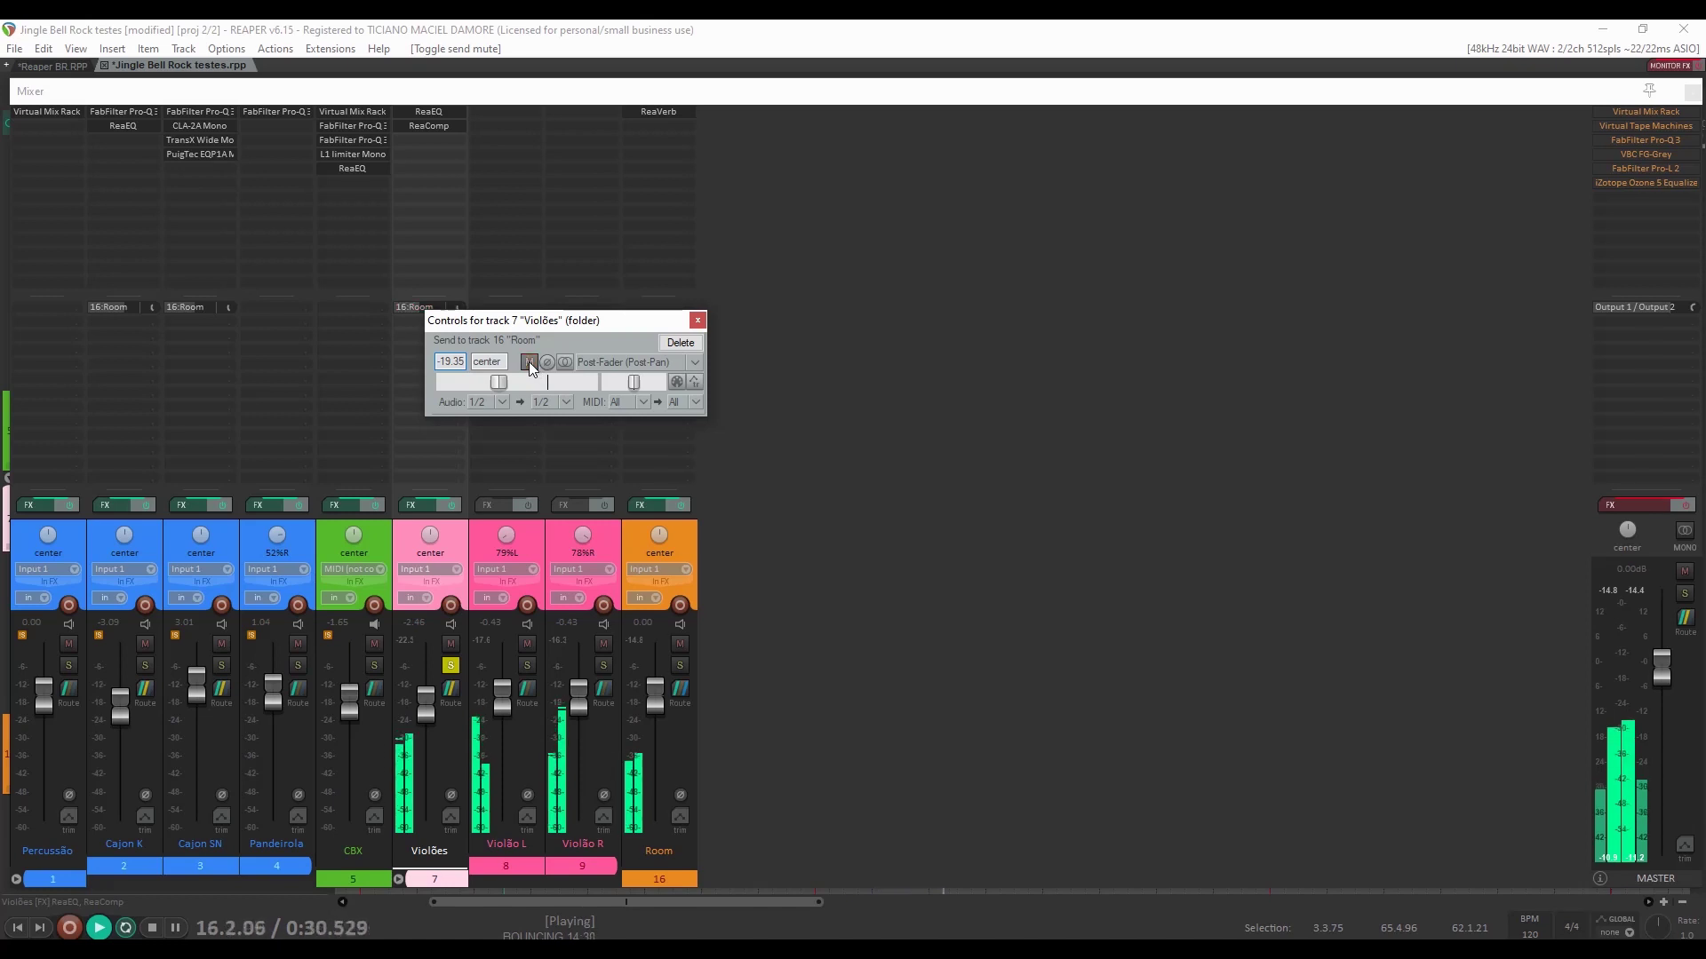
click(529, 364)
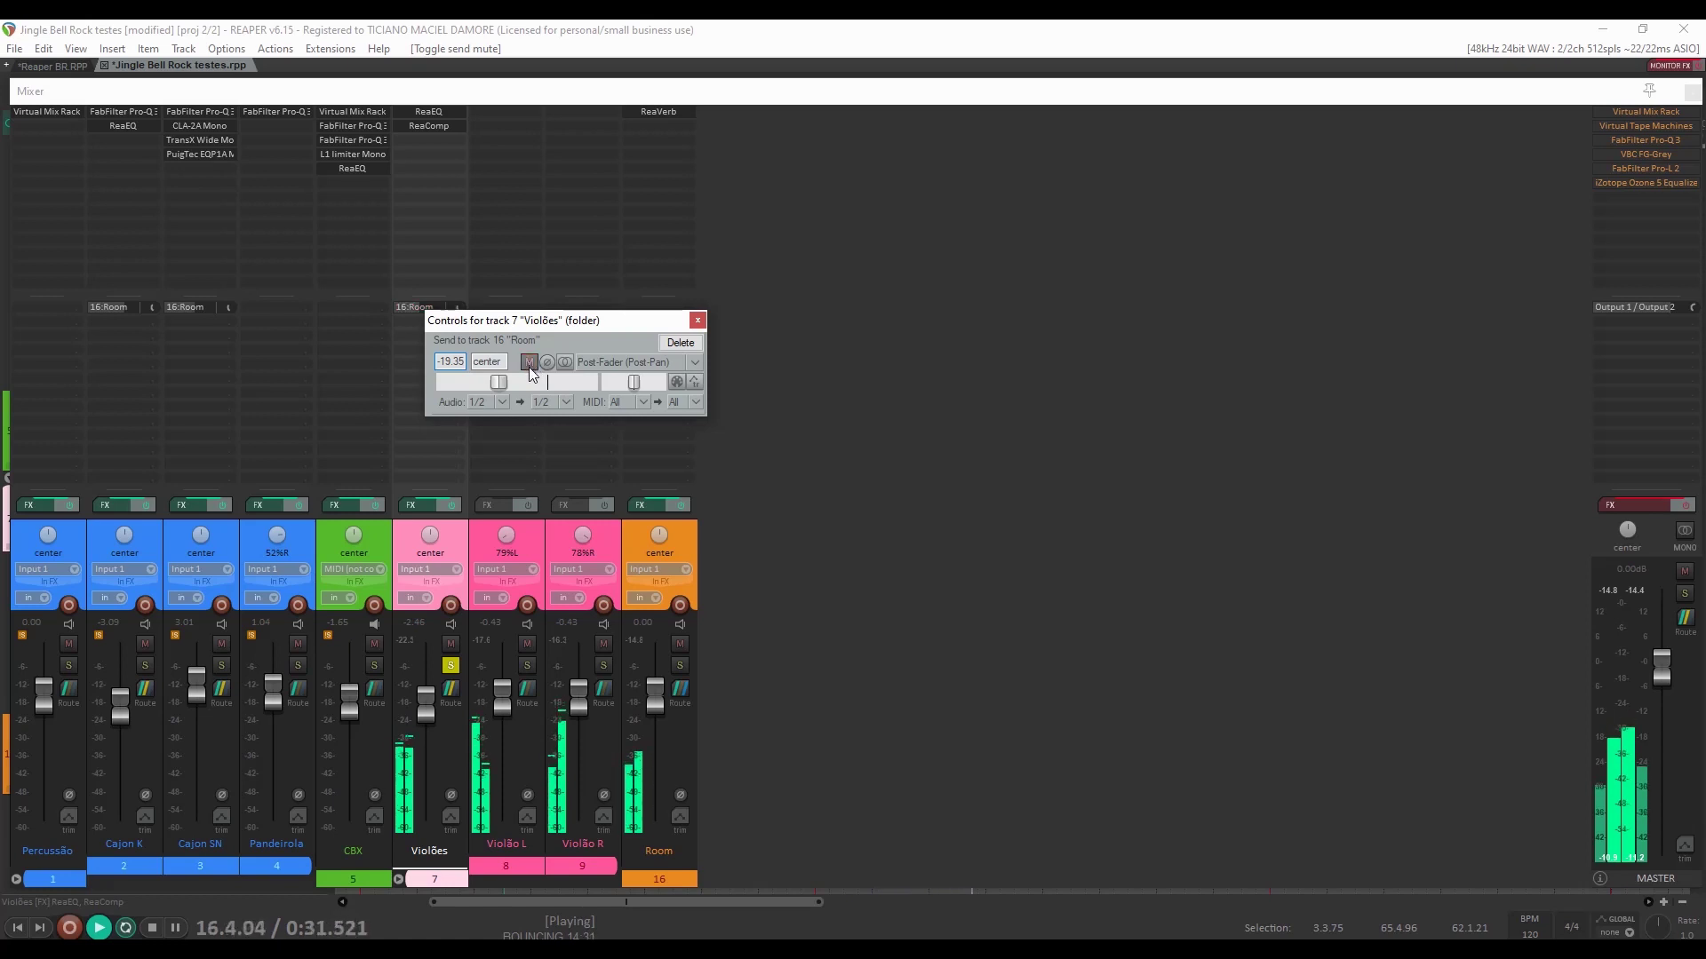
click(450, 666)
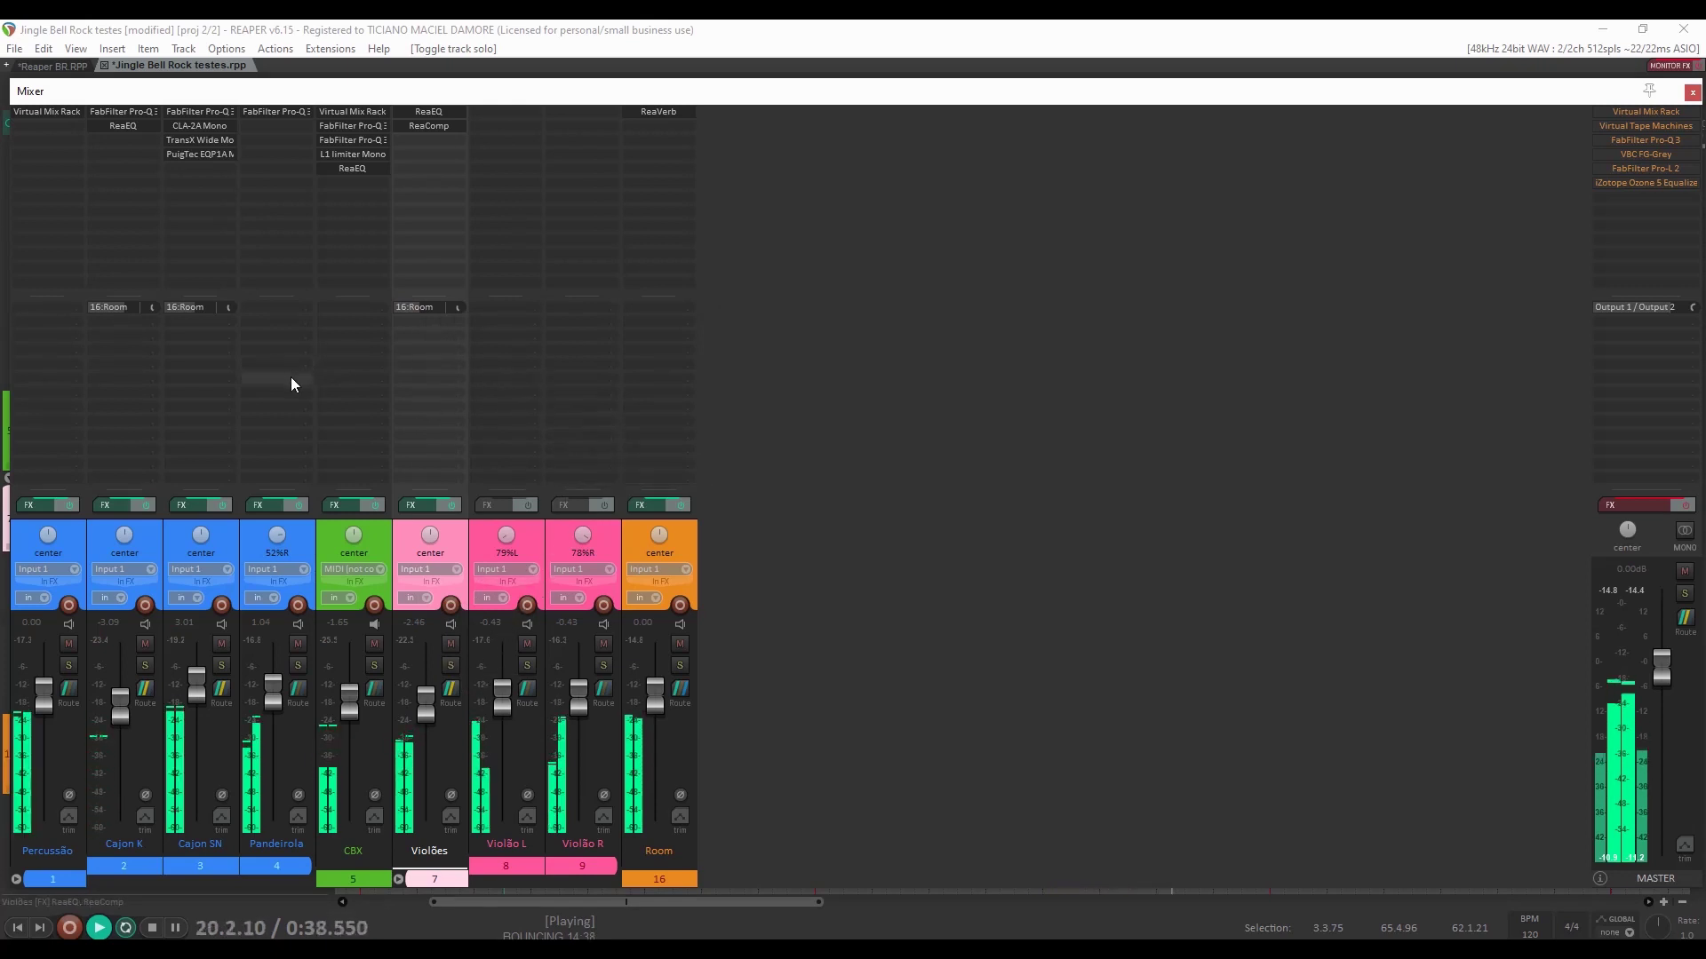
Delete the Room sends from the Cajon K and Cajon SN tracks and stop playback.
mouse_move(117, 311)
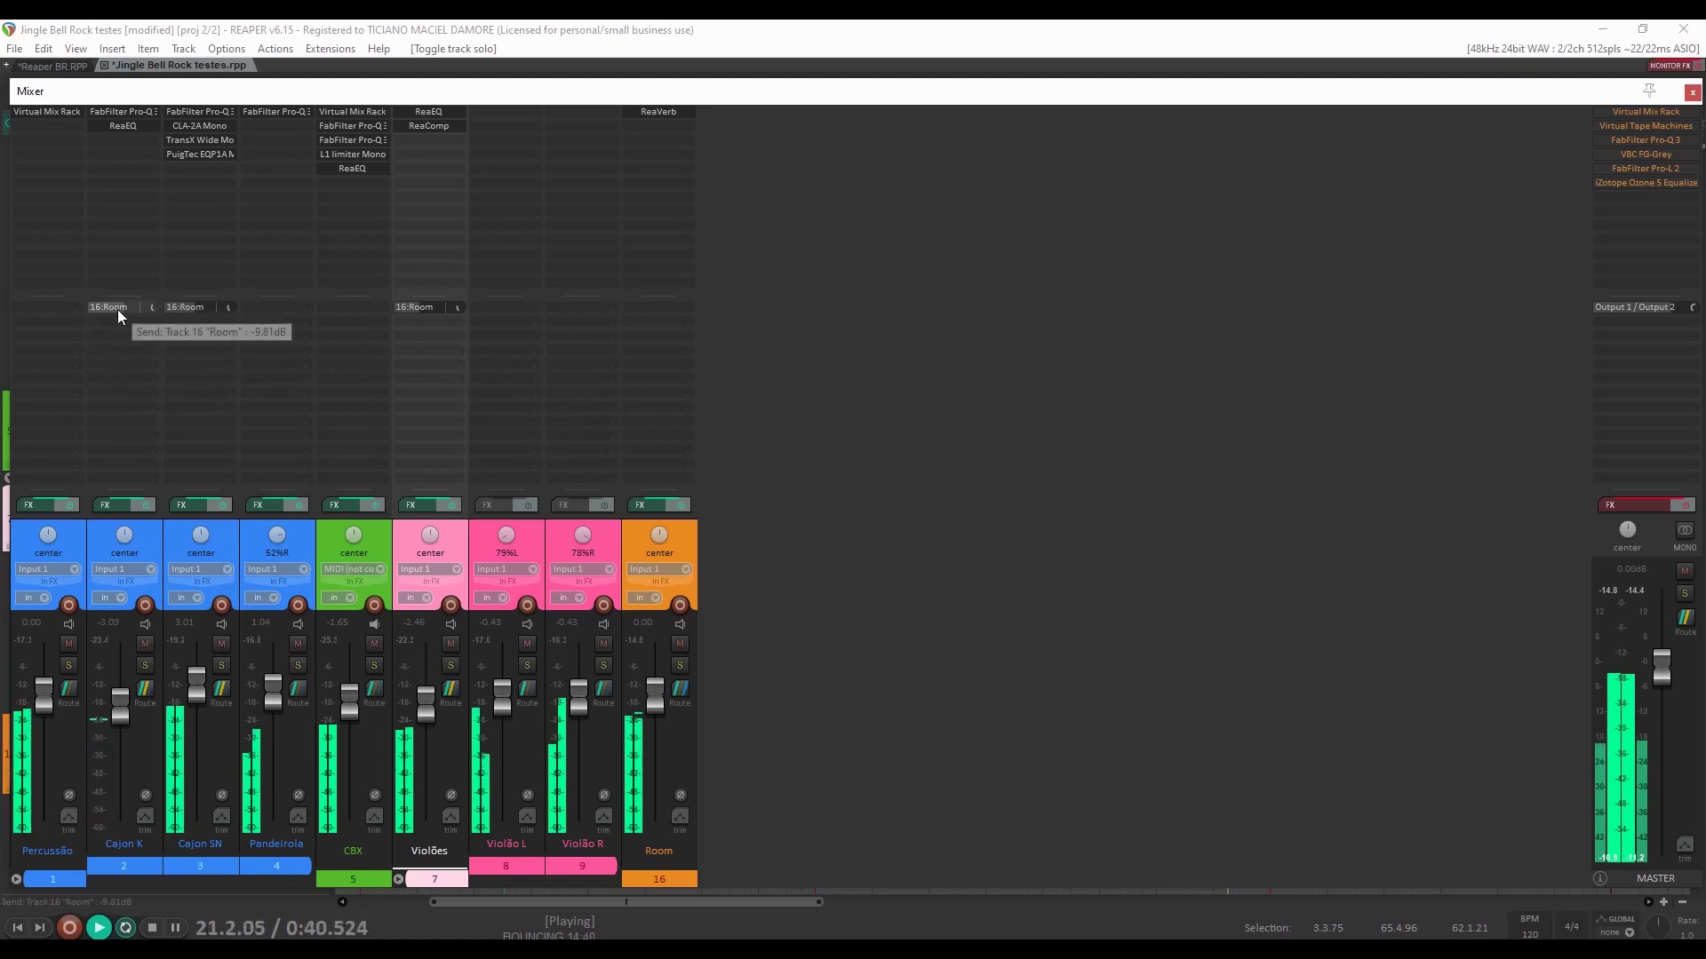
alt+click(117, 311)
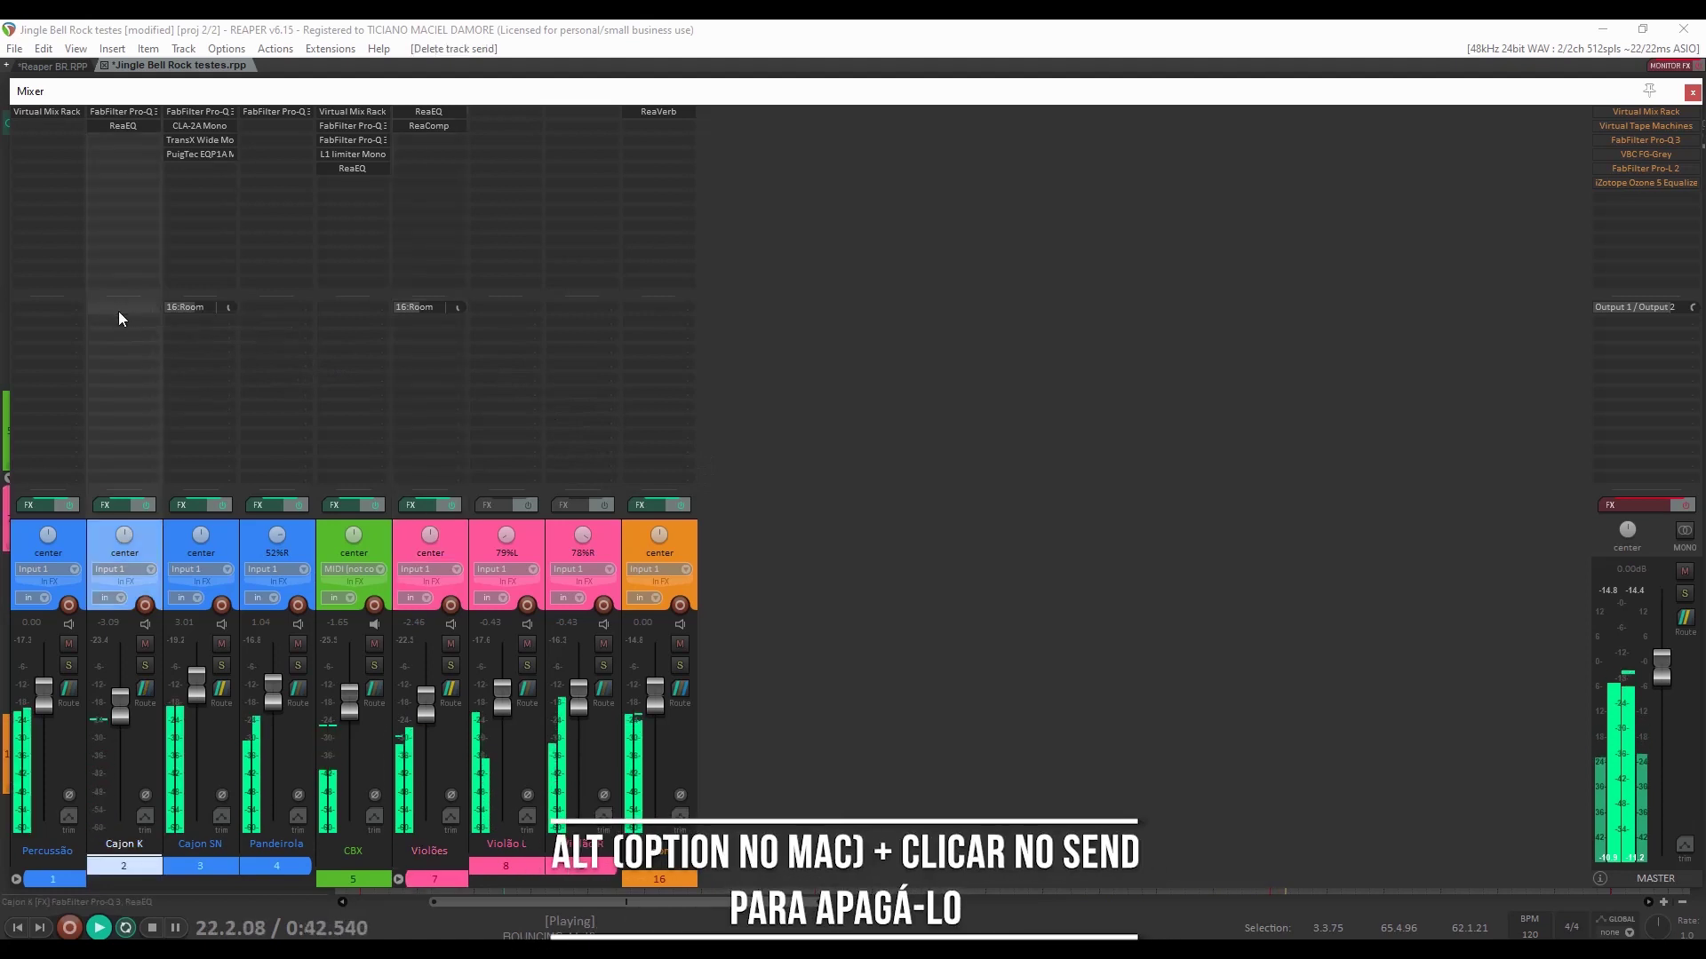
alt+click(196, 307)
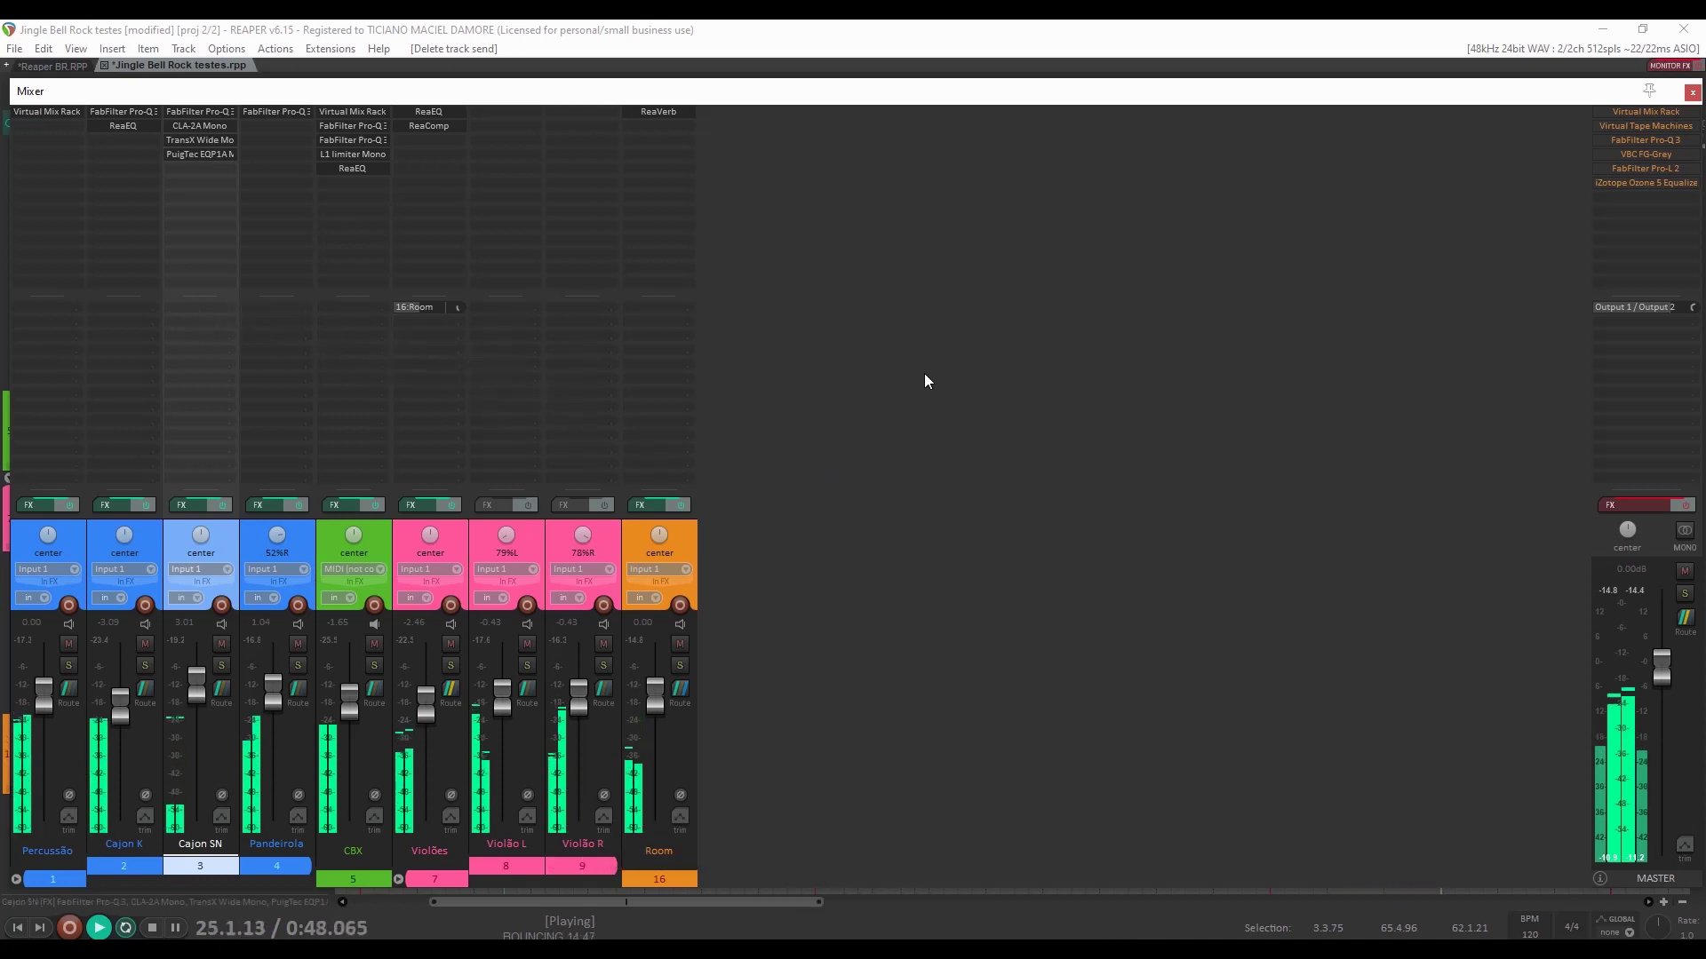
key(space)
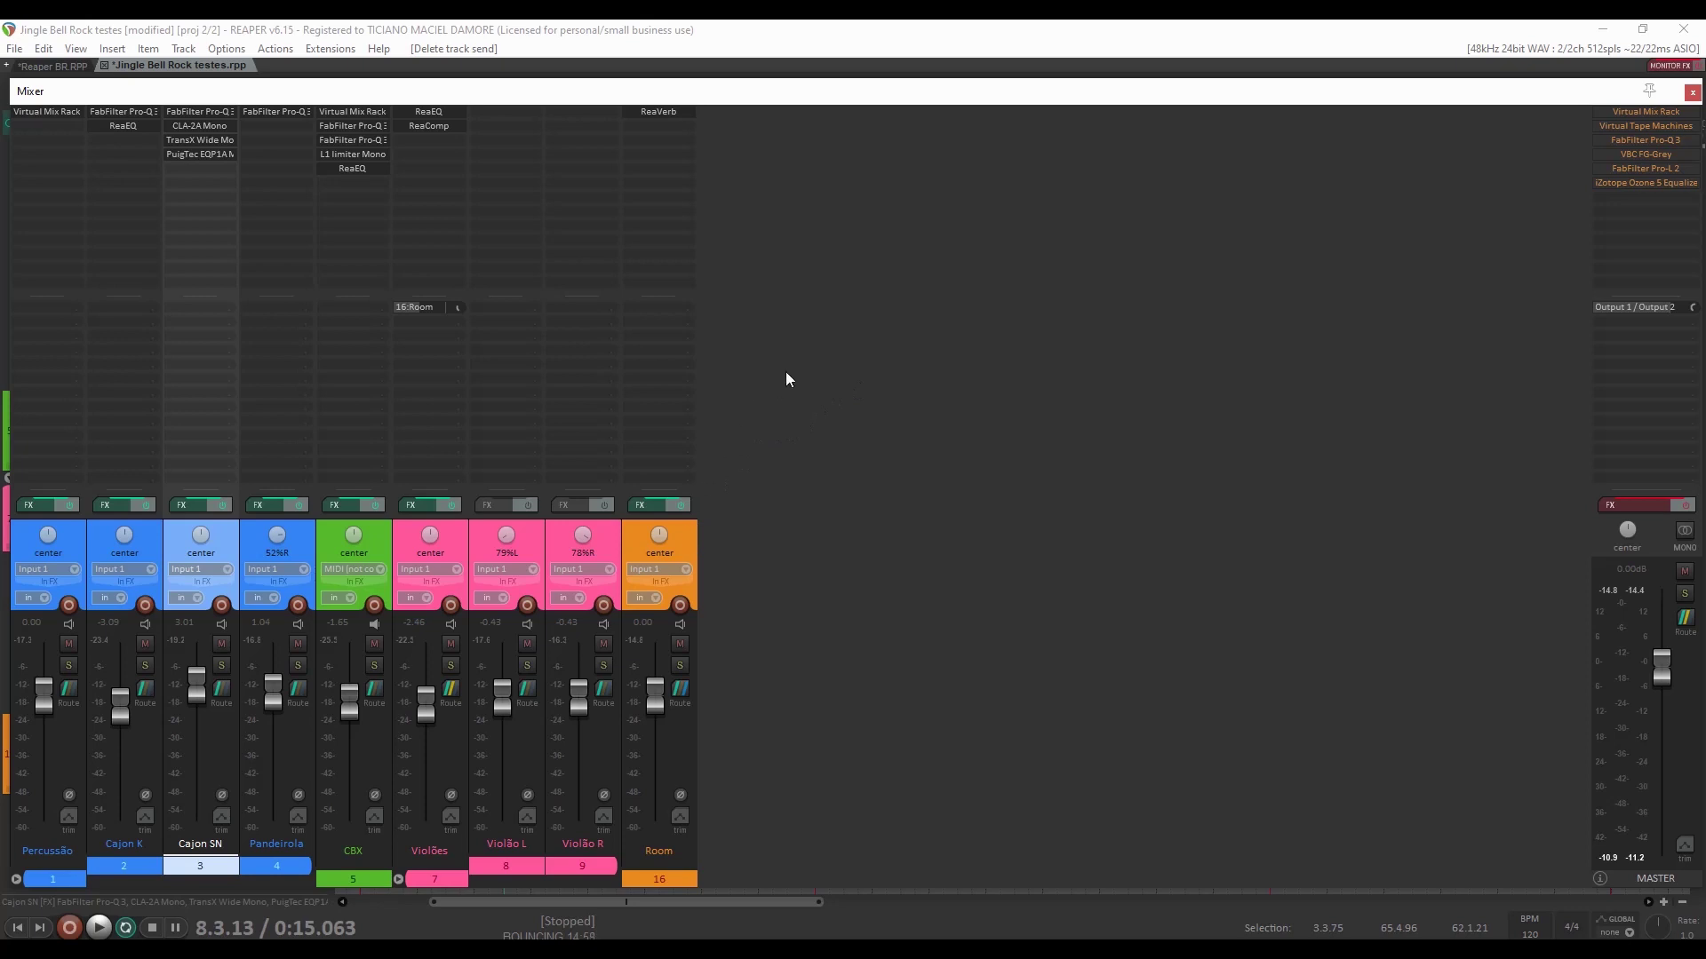
Review the ReaVerb settings on the Room track and close the plug-in window.
click(653, 109)
click(654, 112)
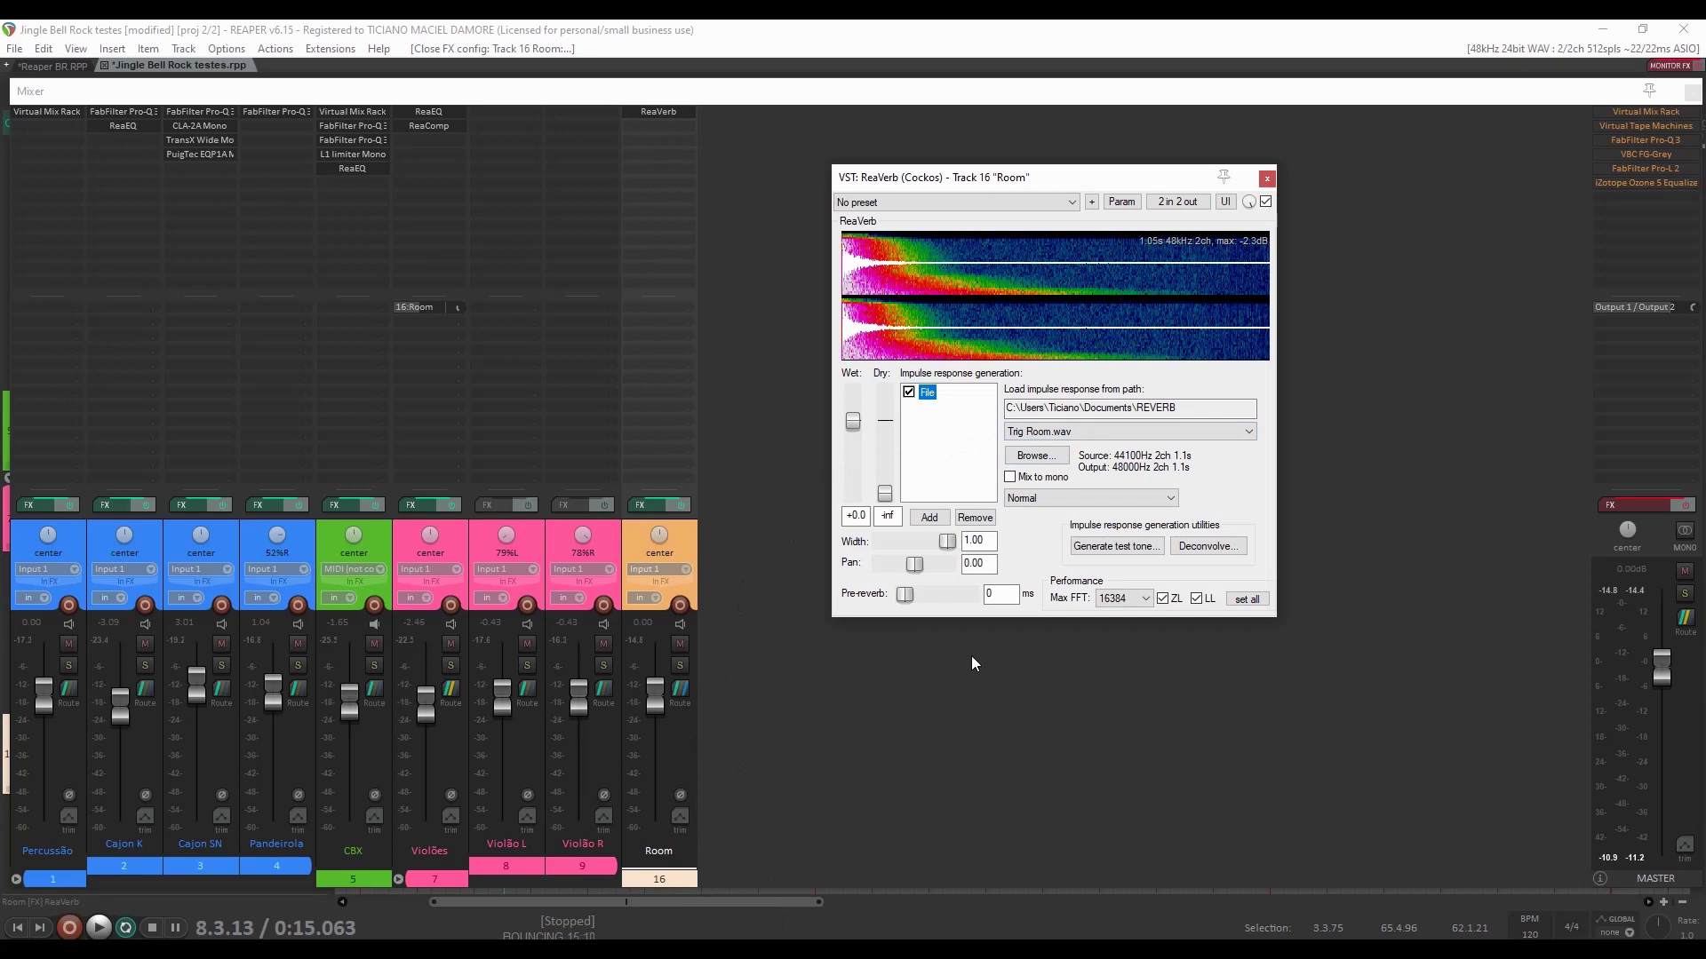
click(1266, 181)
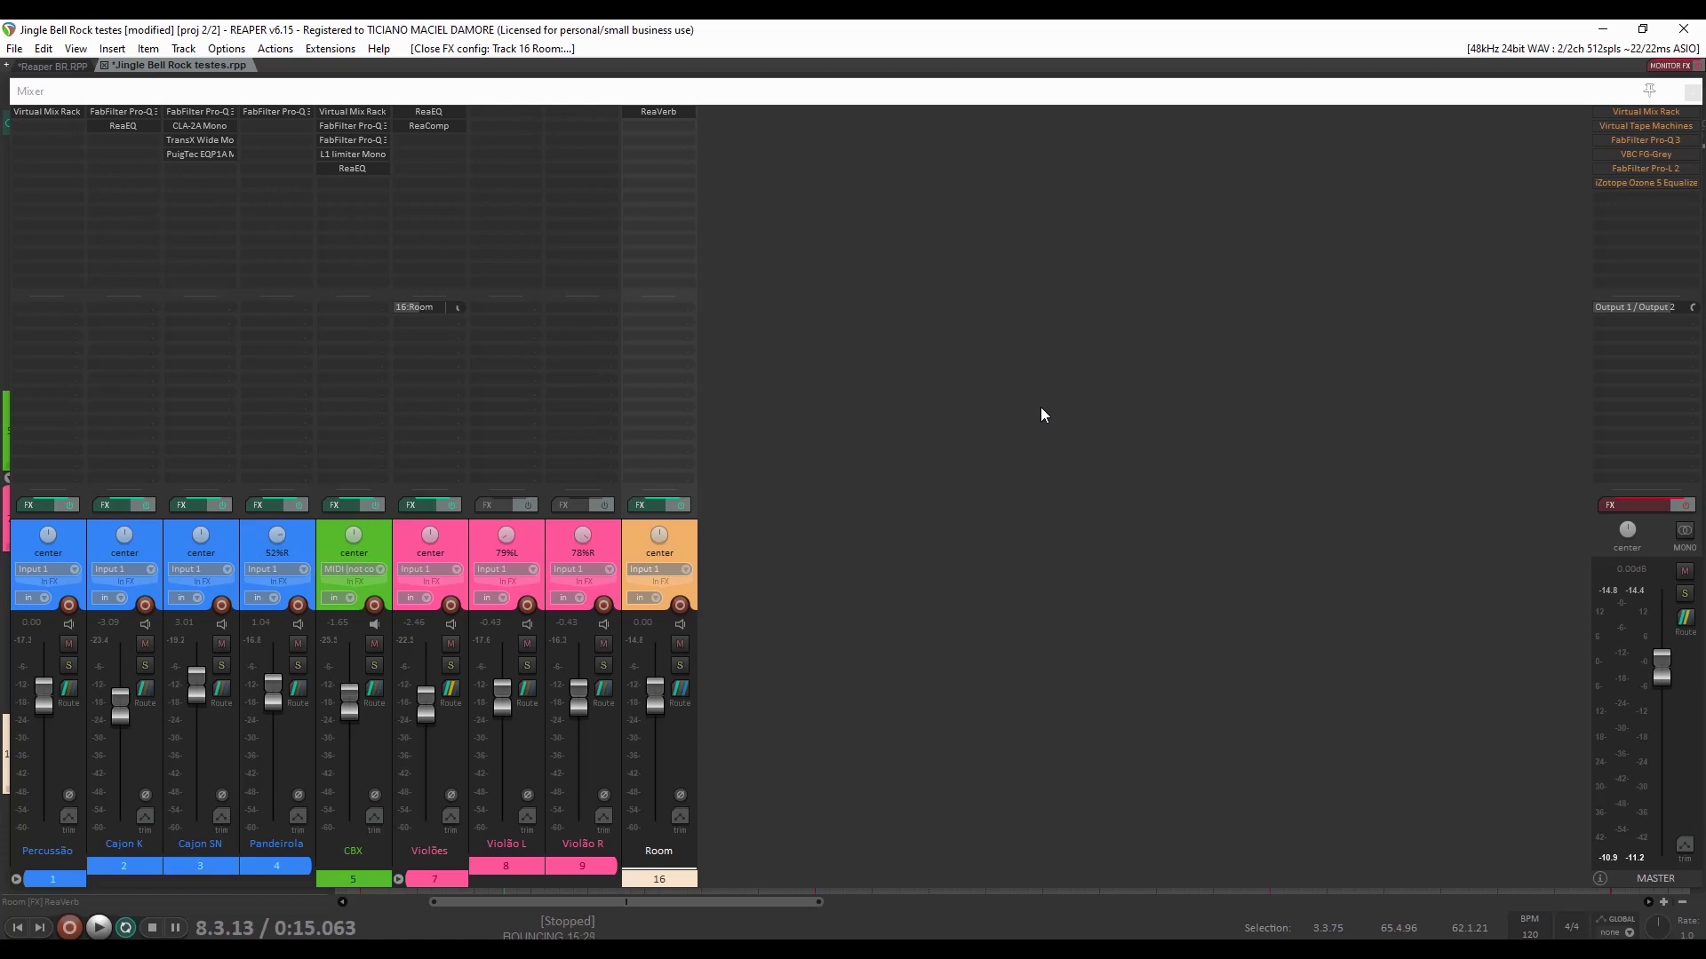
Search the effects for "2a" and add CLA-2A Stereo (Waves) to the Violões track.
click(418, 504)
click(418, 504)
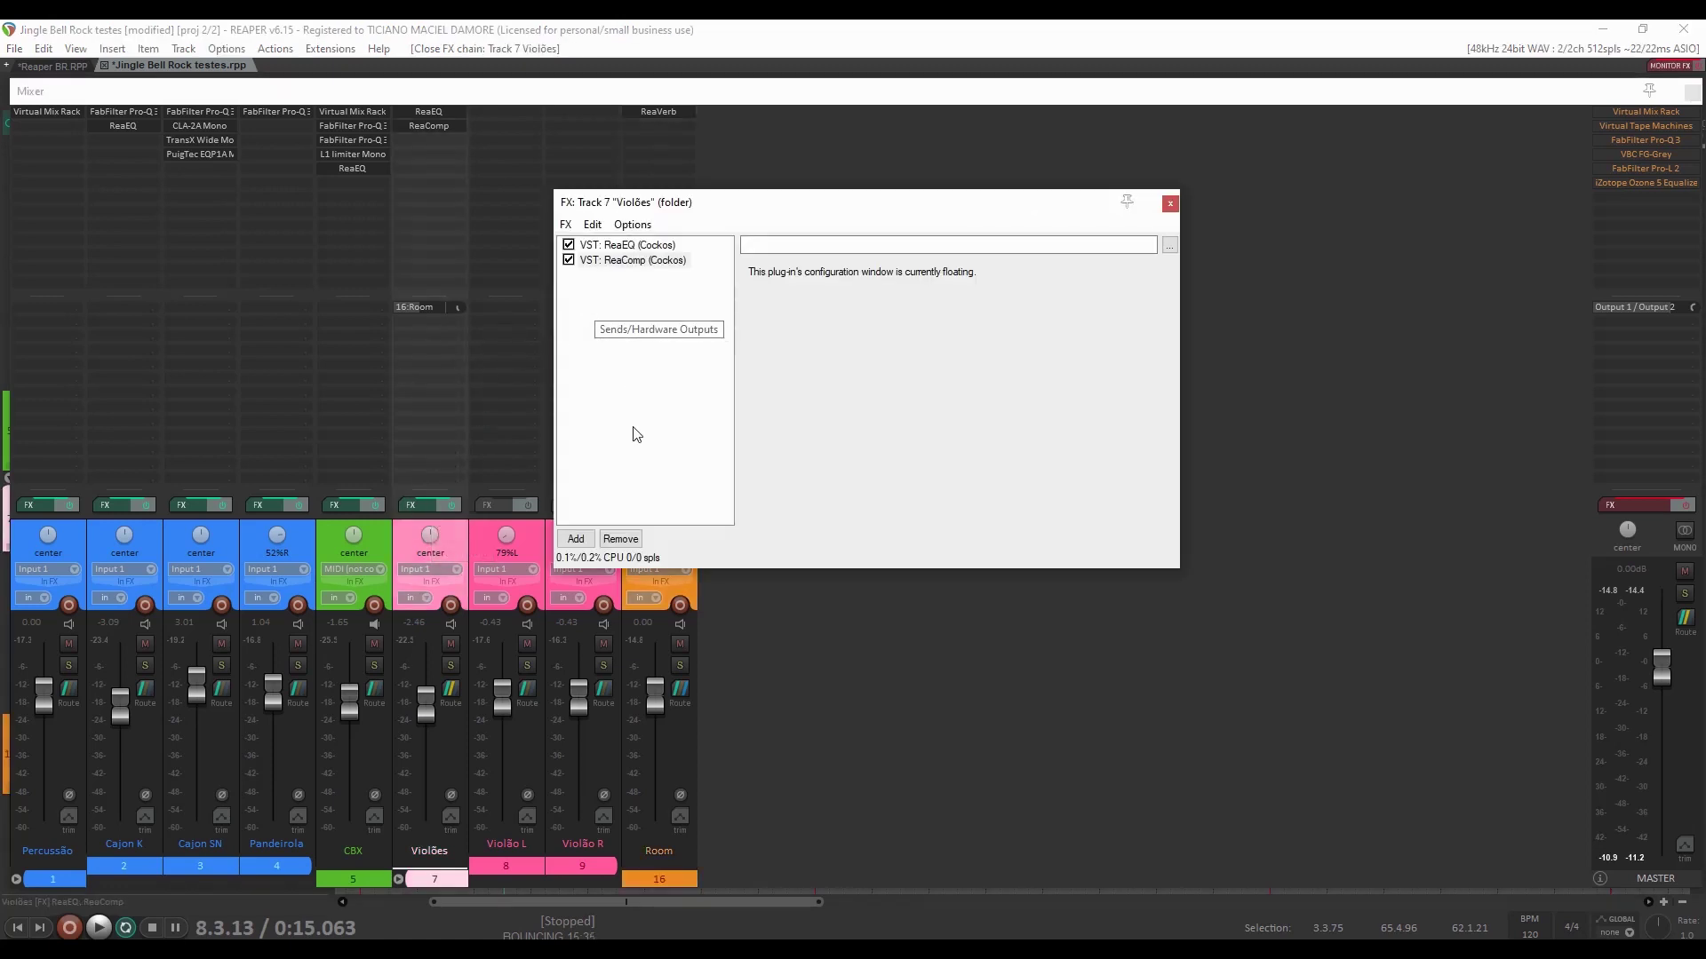
click(575, 539)
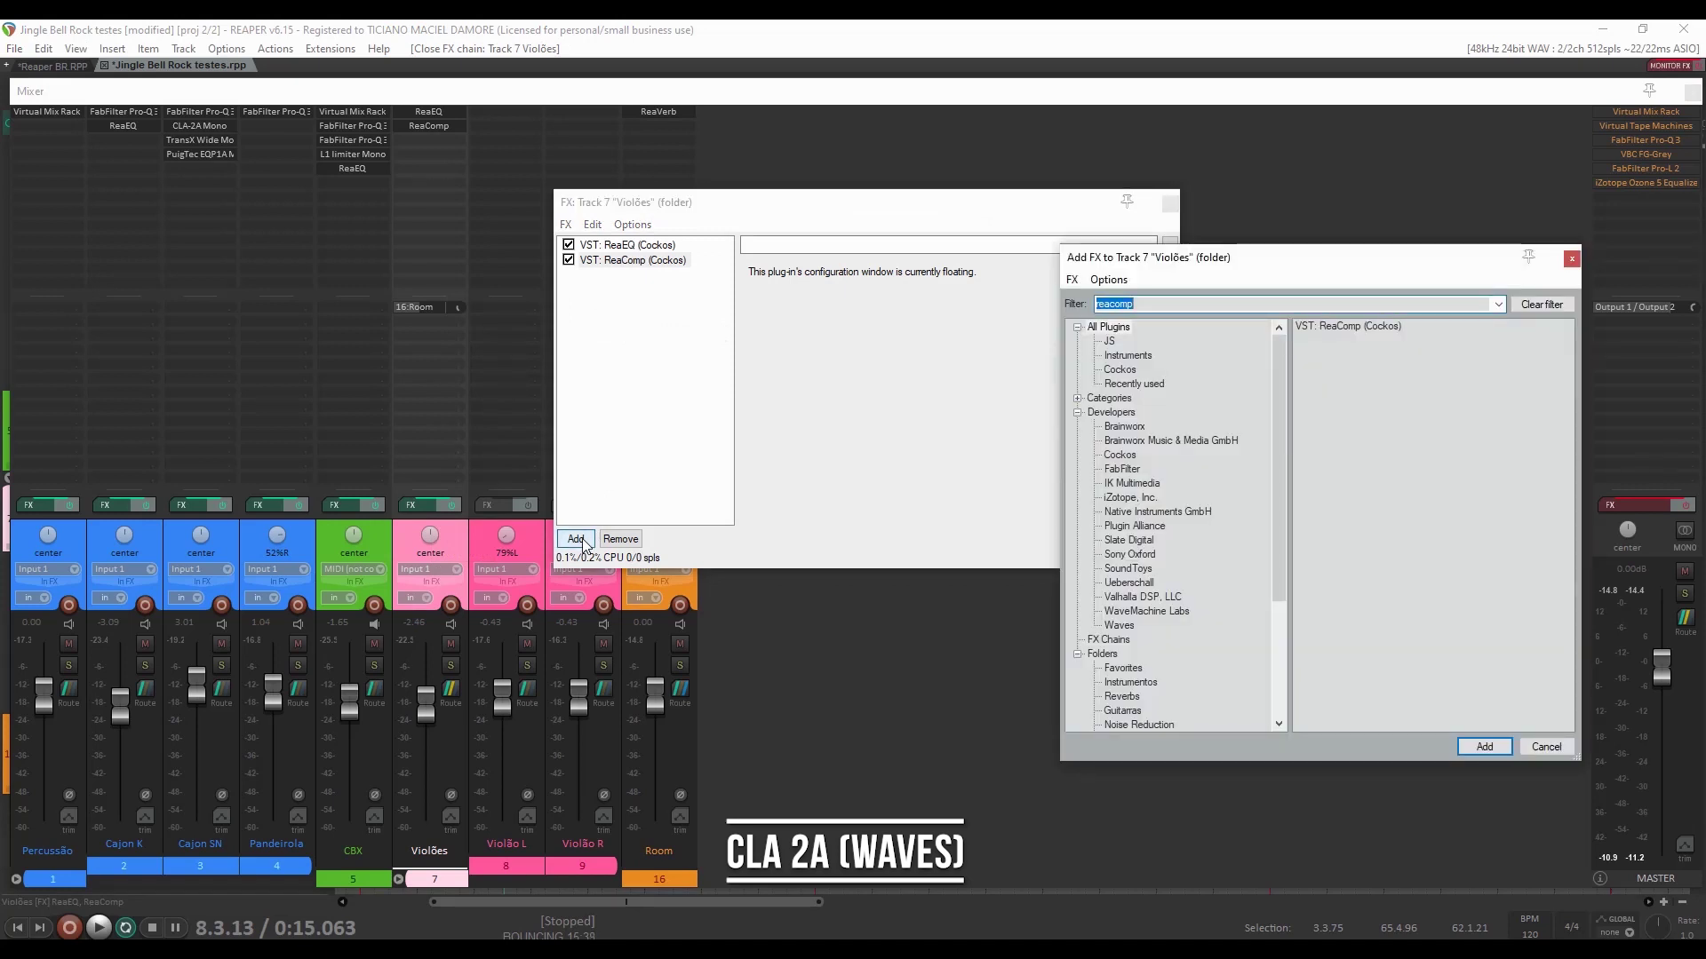
text(2a)
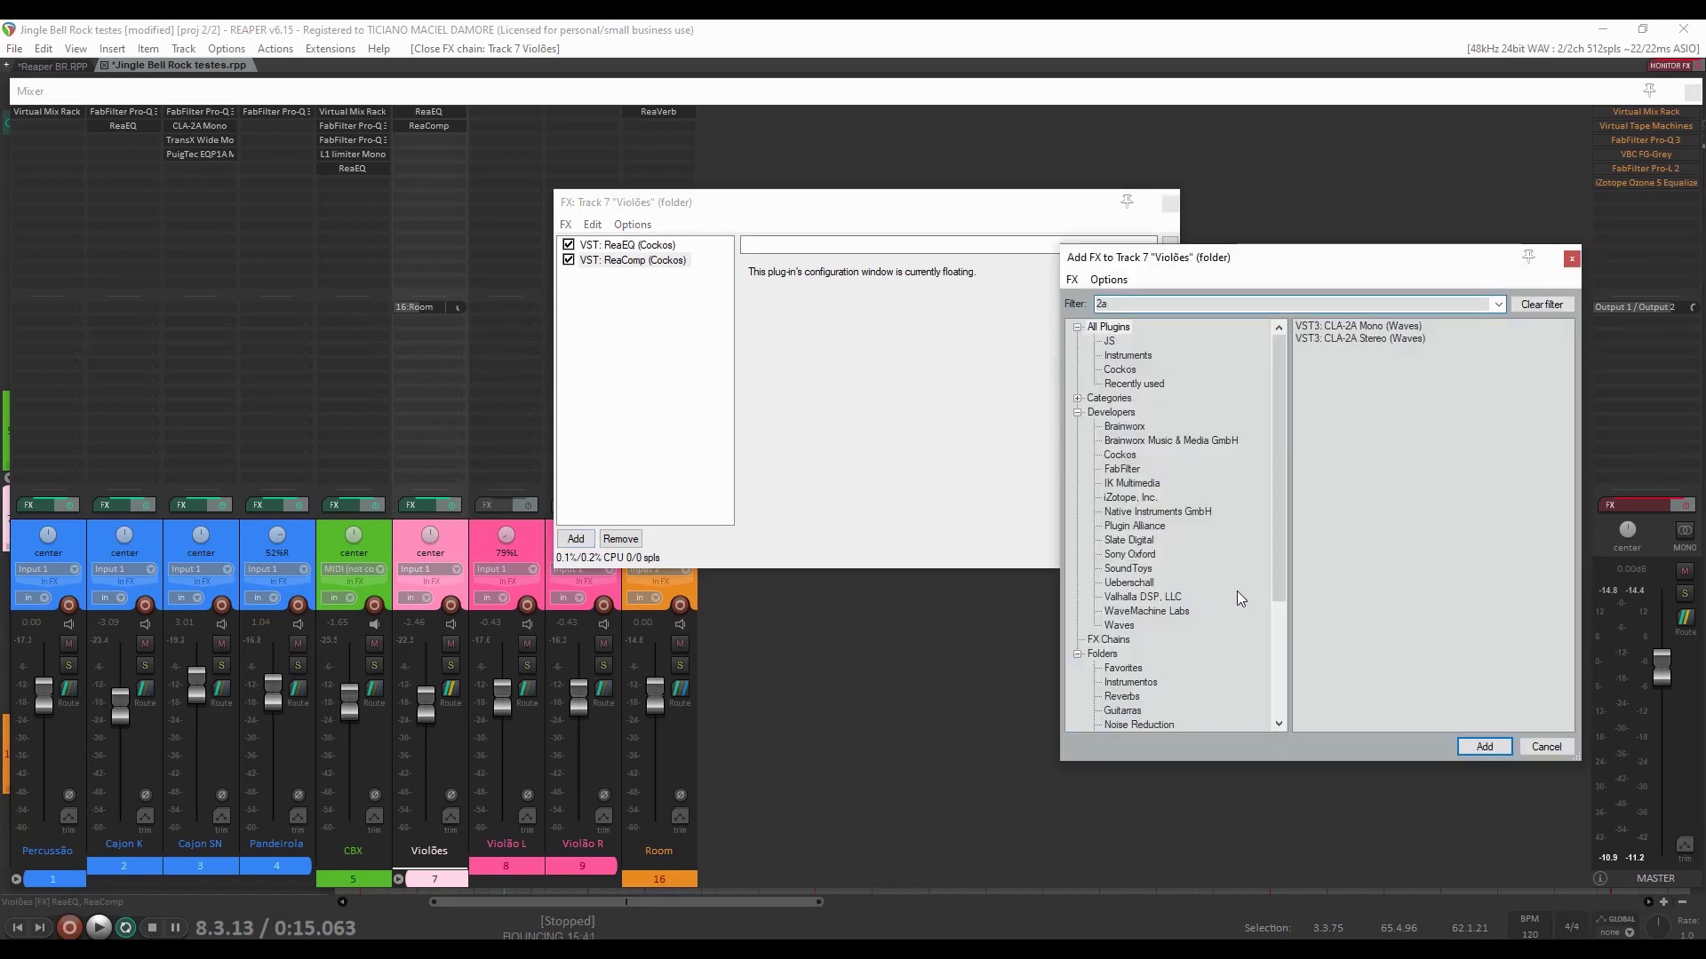
click(1361, 337)
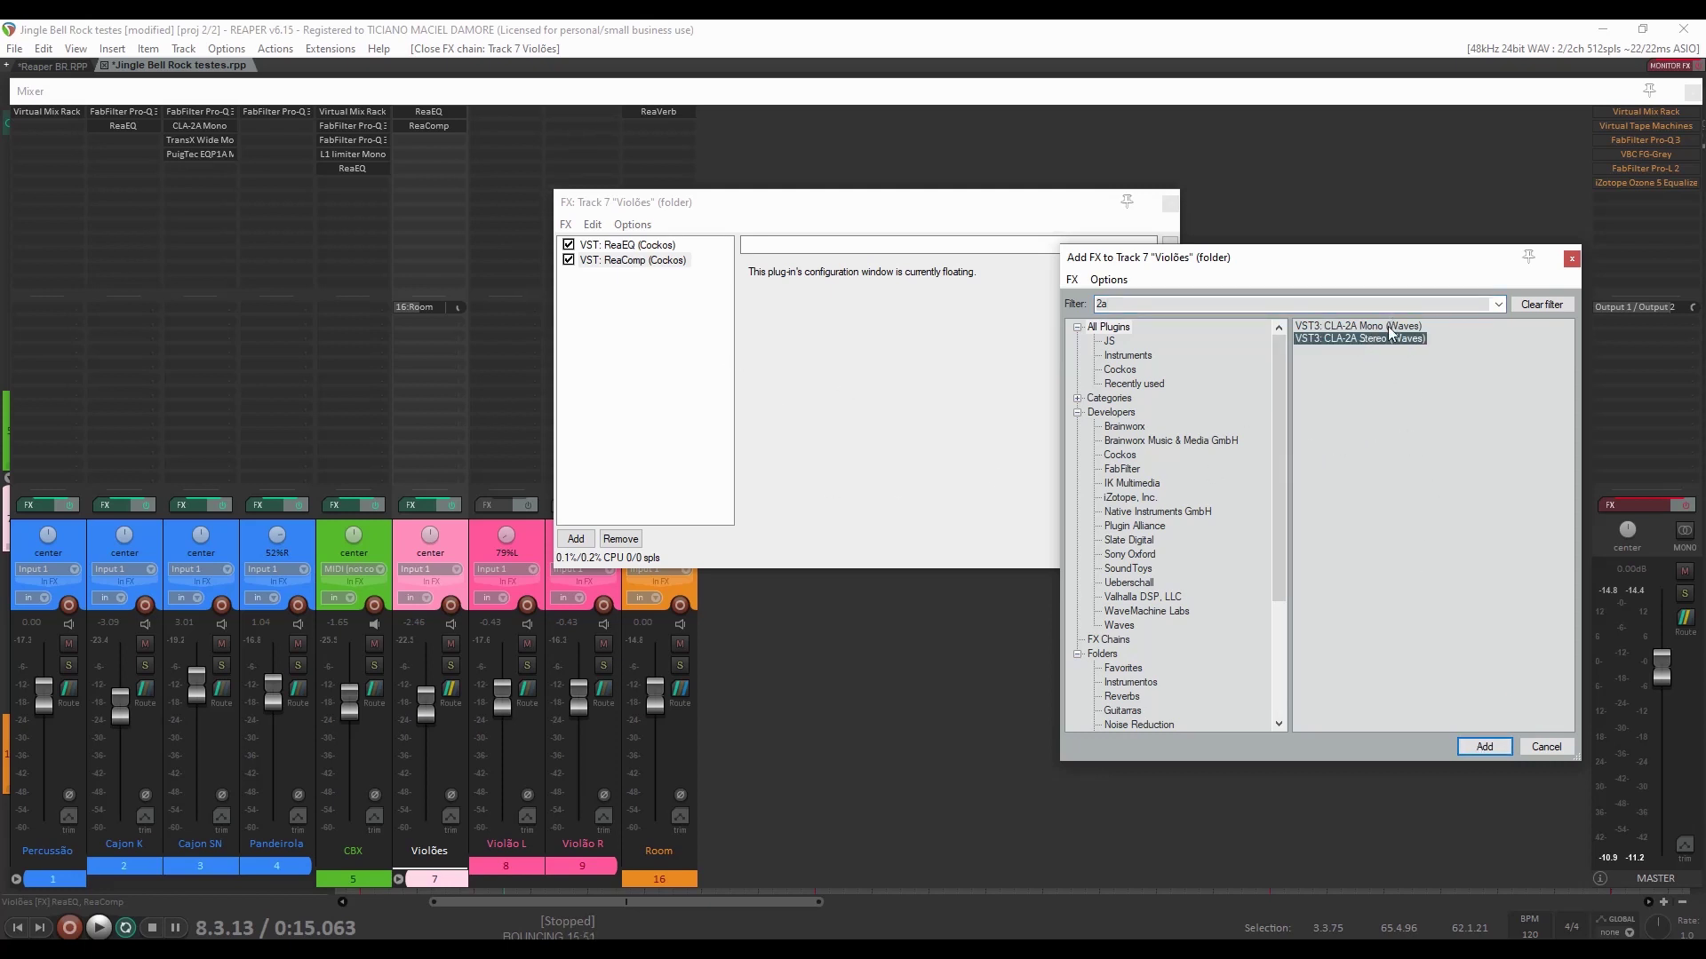
click(1486, 747)
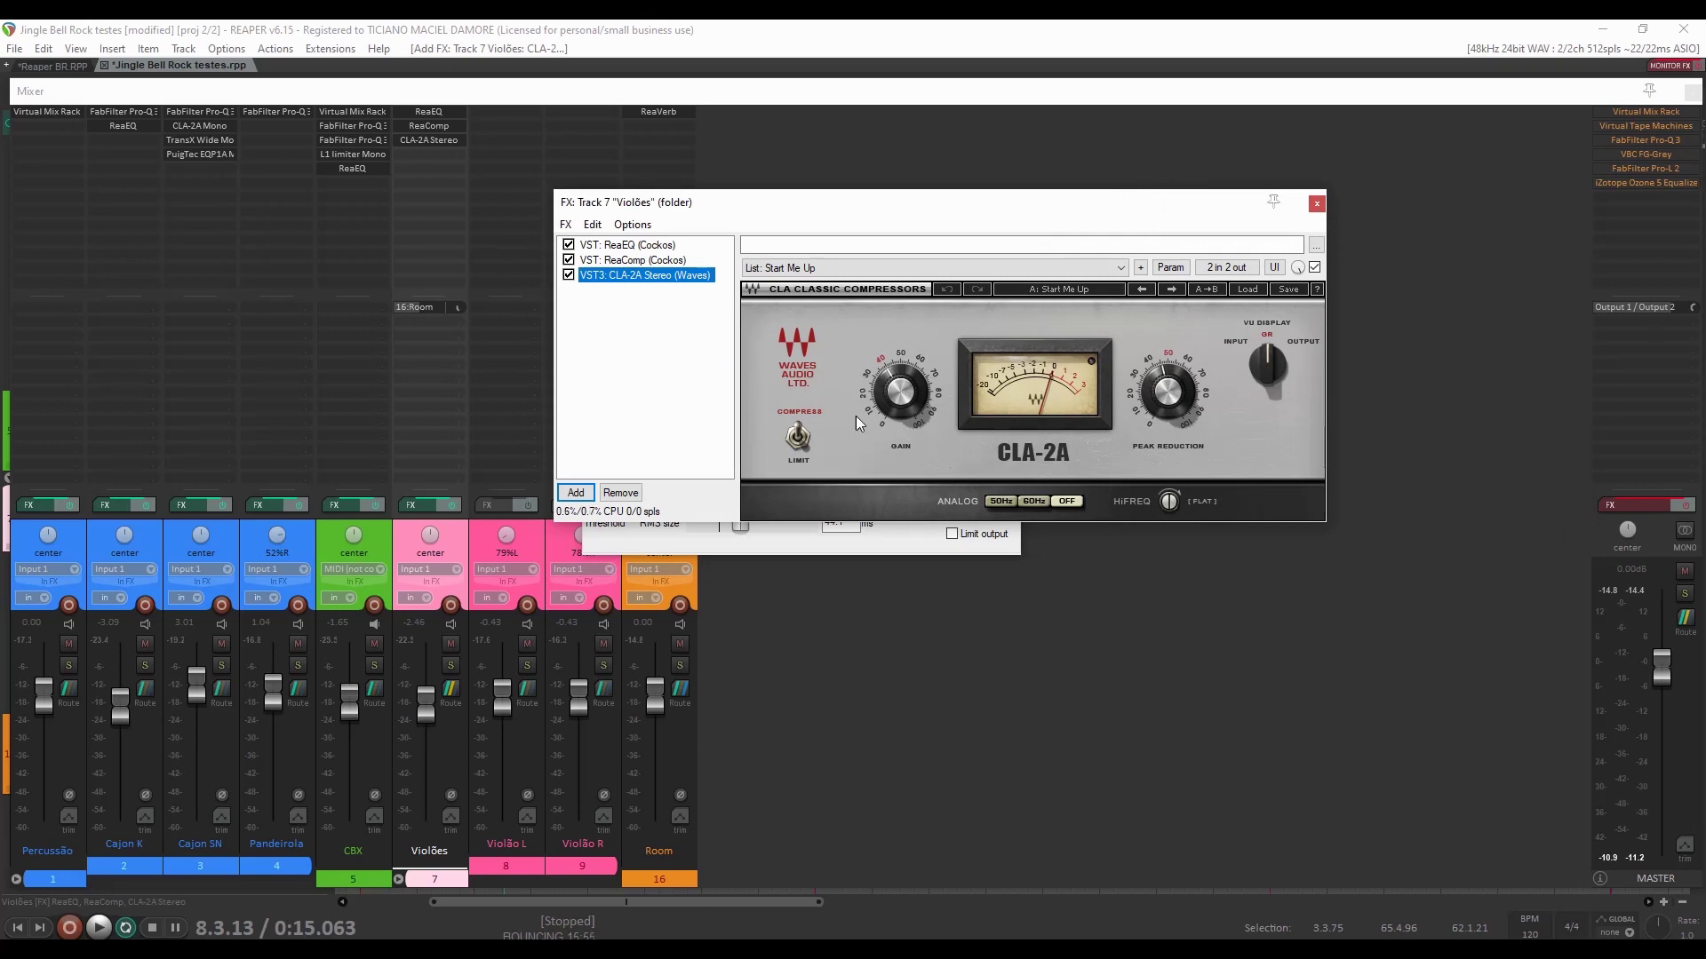
Play Violões soloed, compare CLA-2A Stereo bypassed and active, and set its gain to about 43.
key(space)
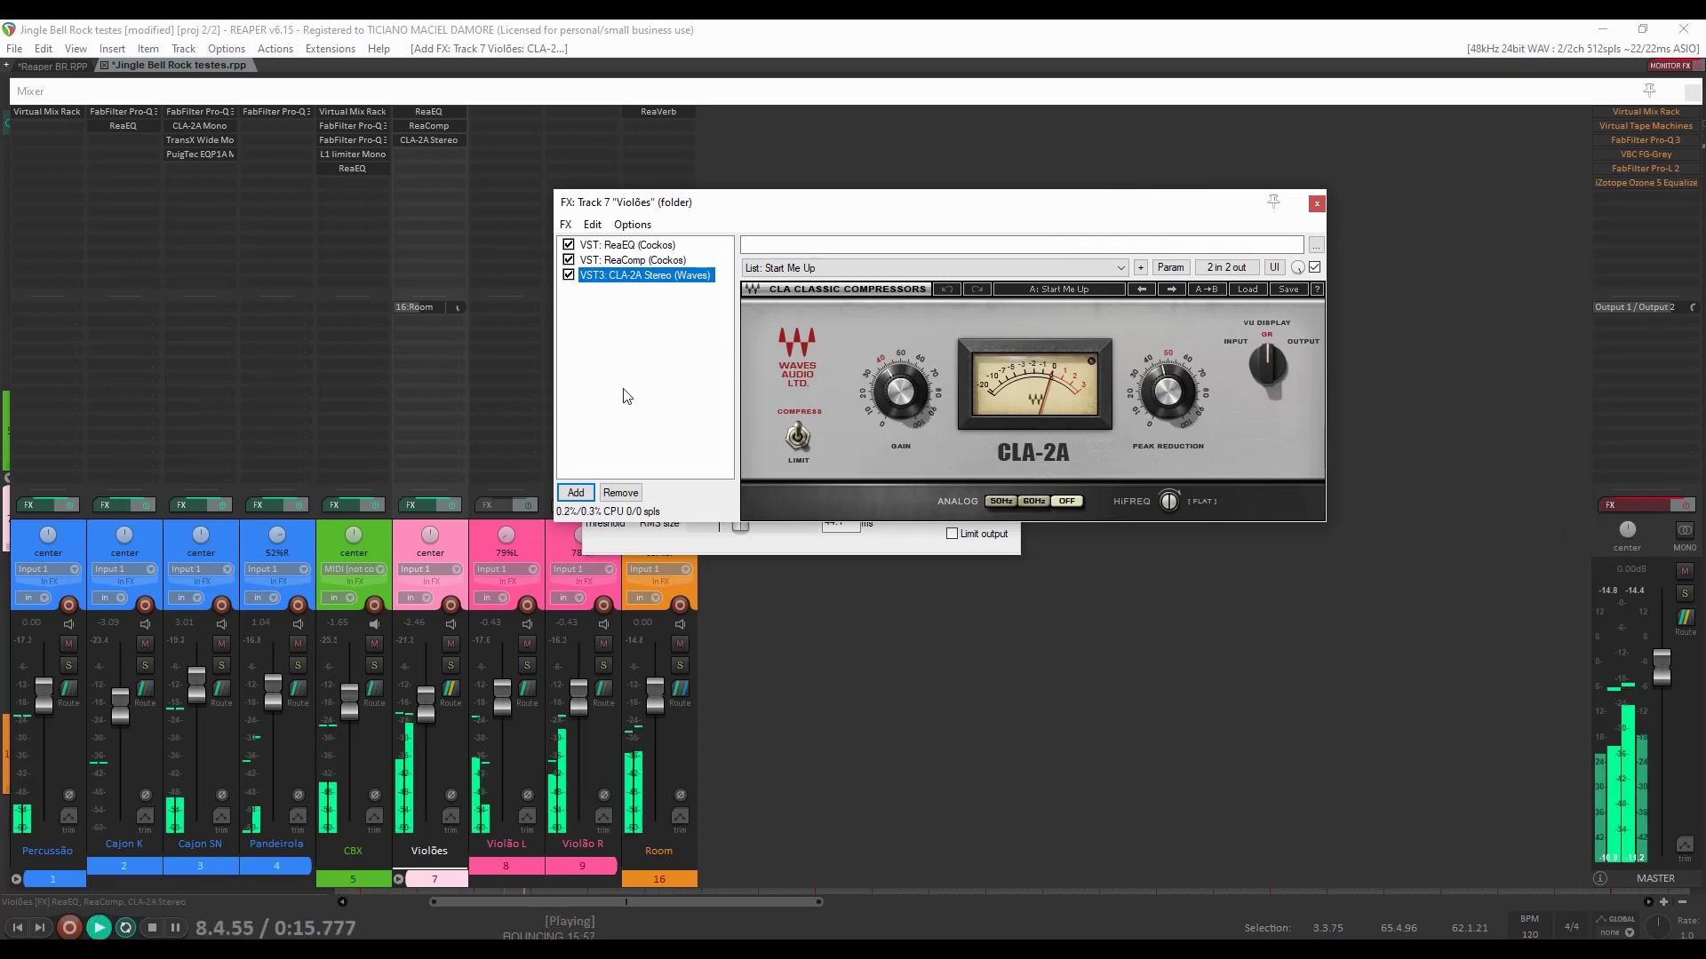
click(452, 665)
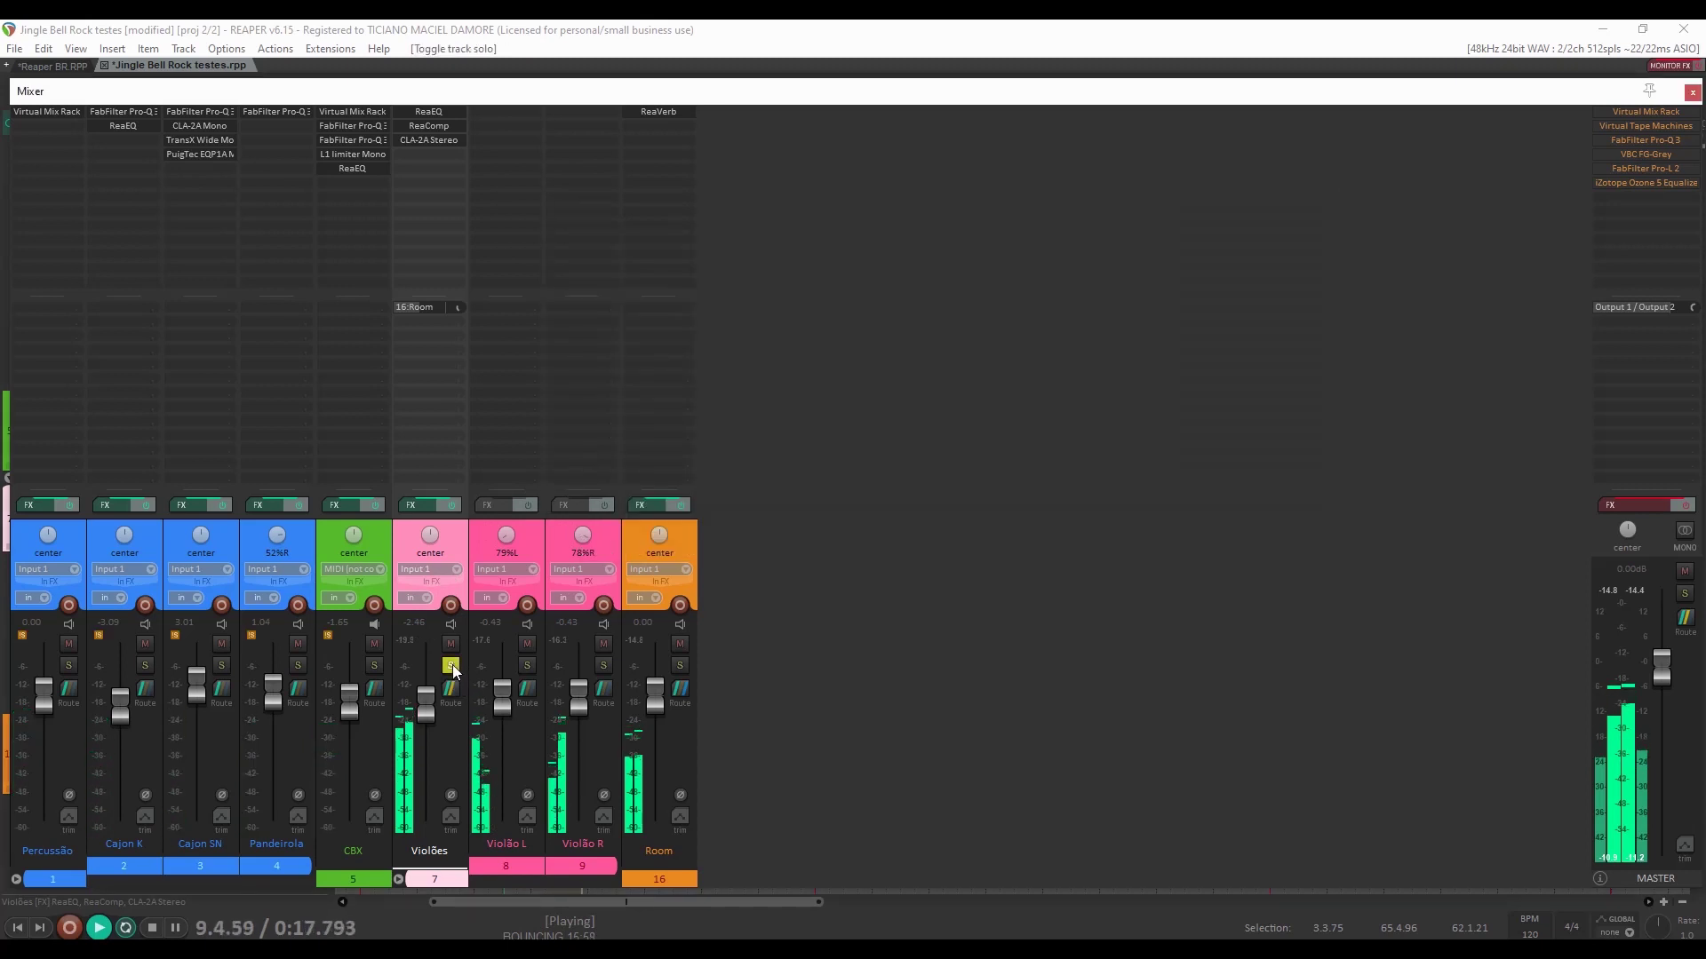
click(431, 139)
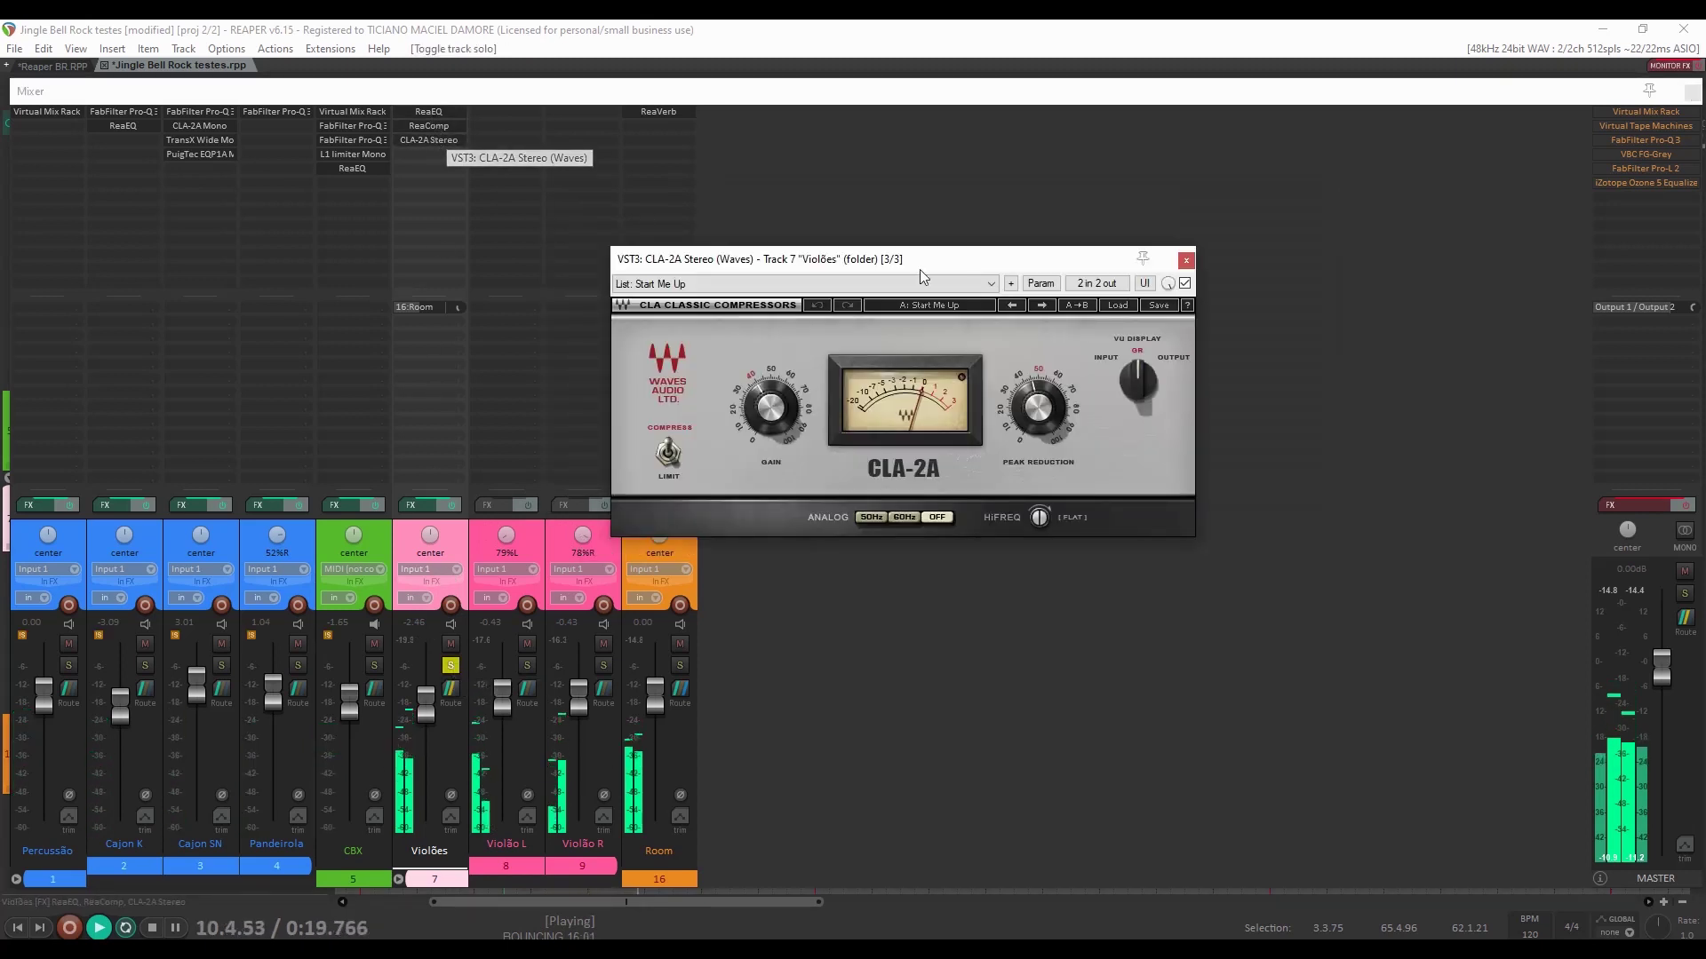
click(1184, 284)
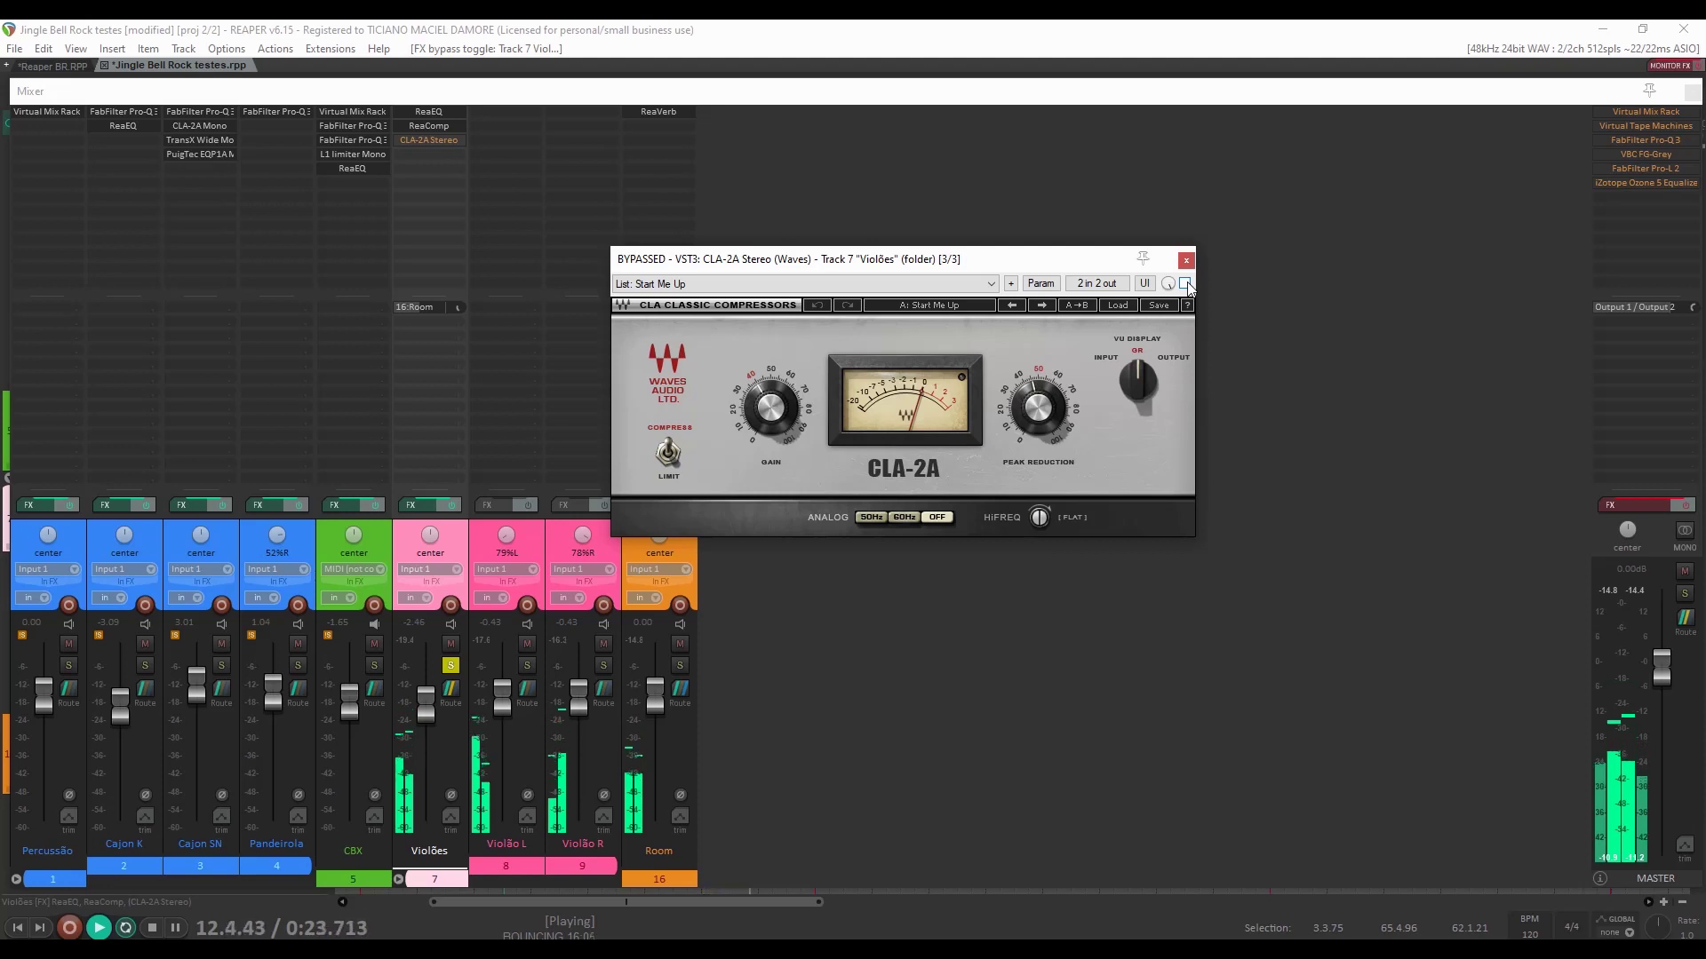
click(1185, 283)
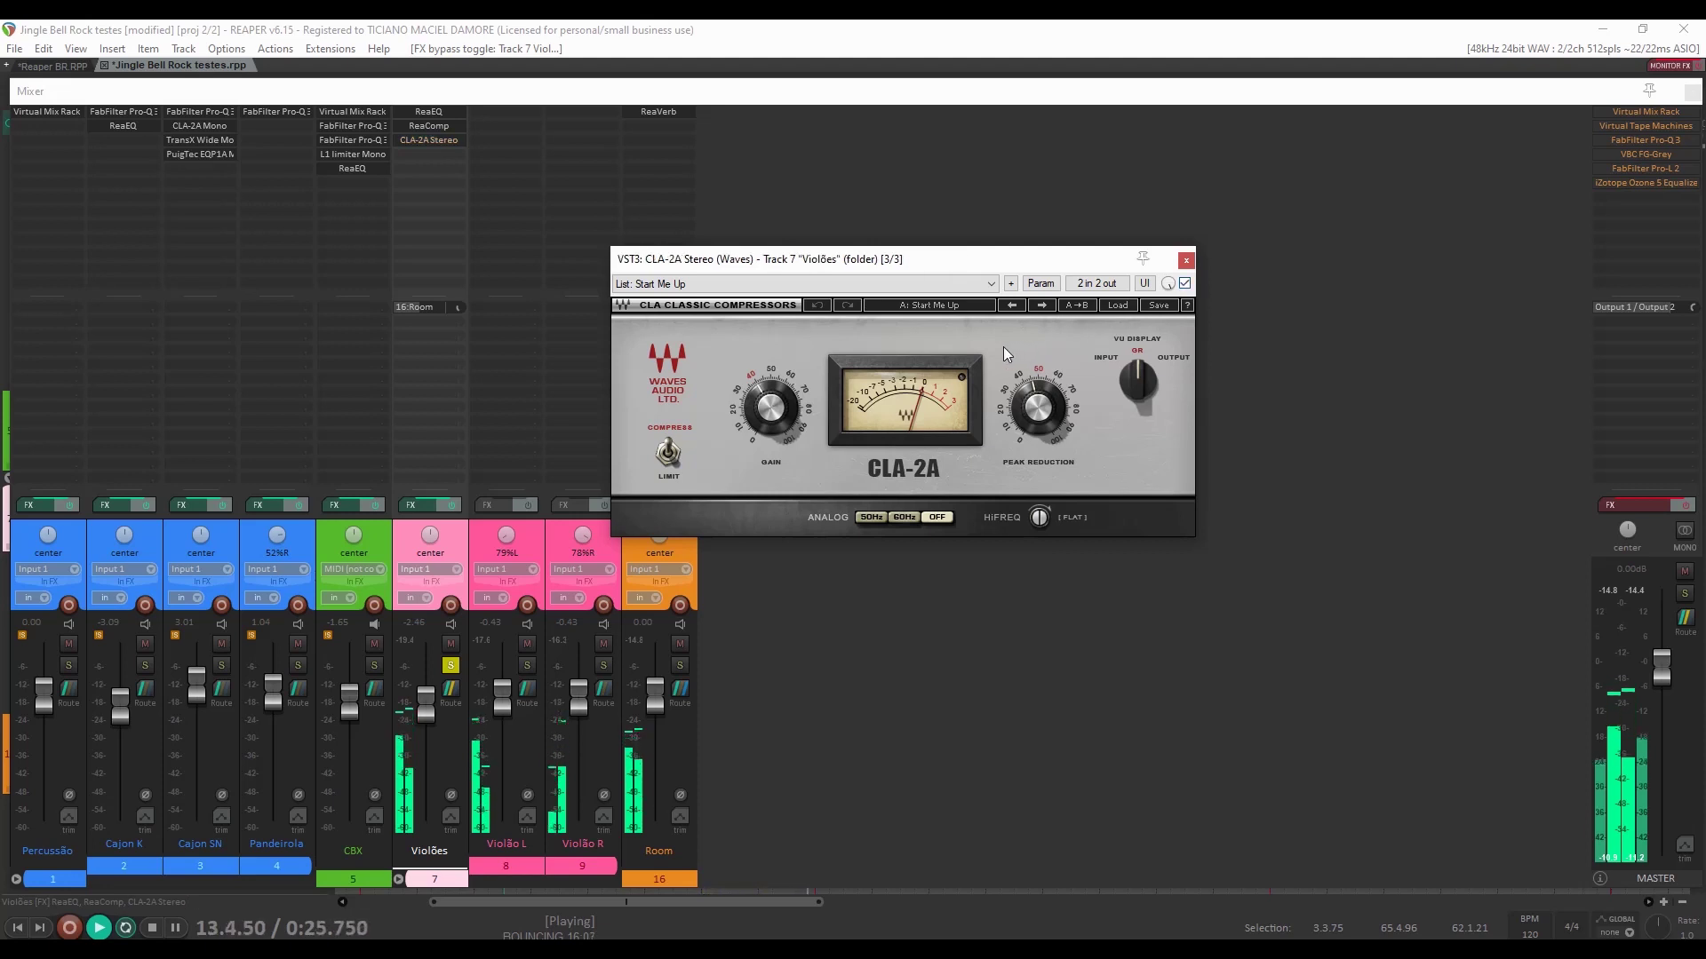
drag(803, 426, 762, 424)
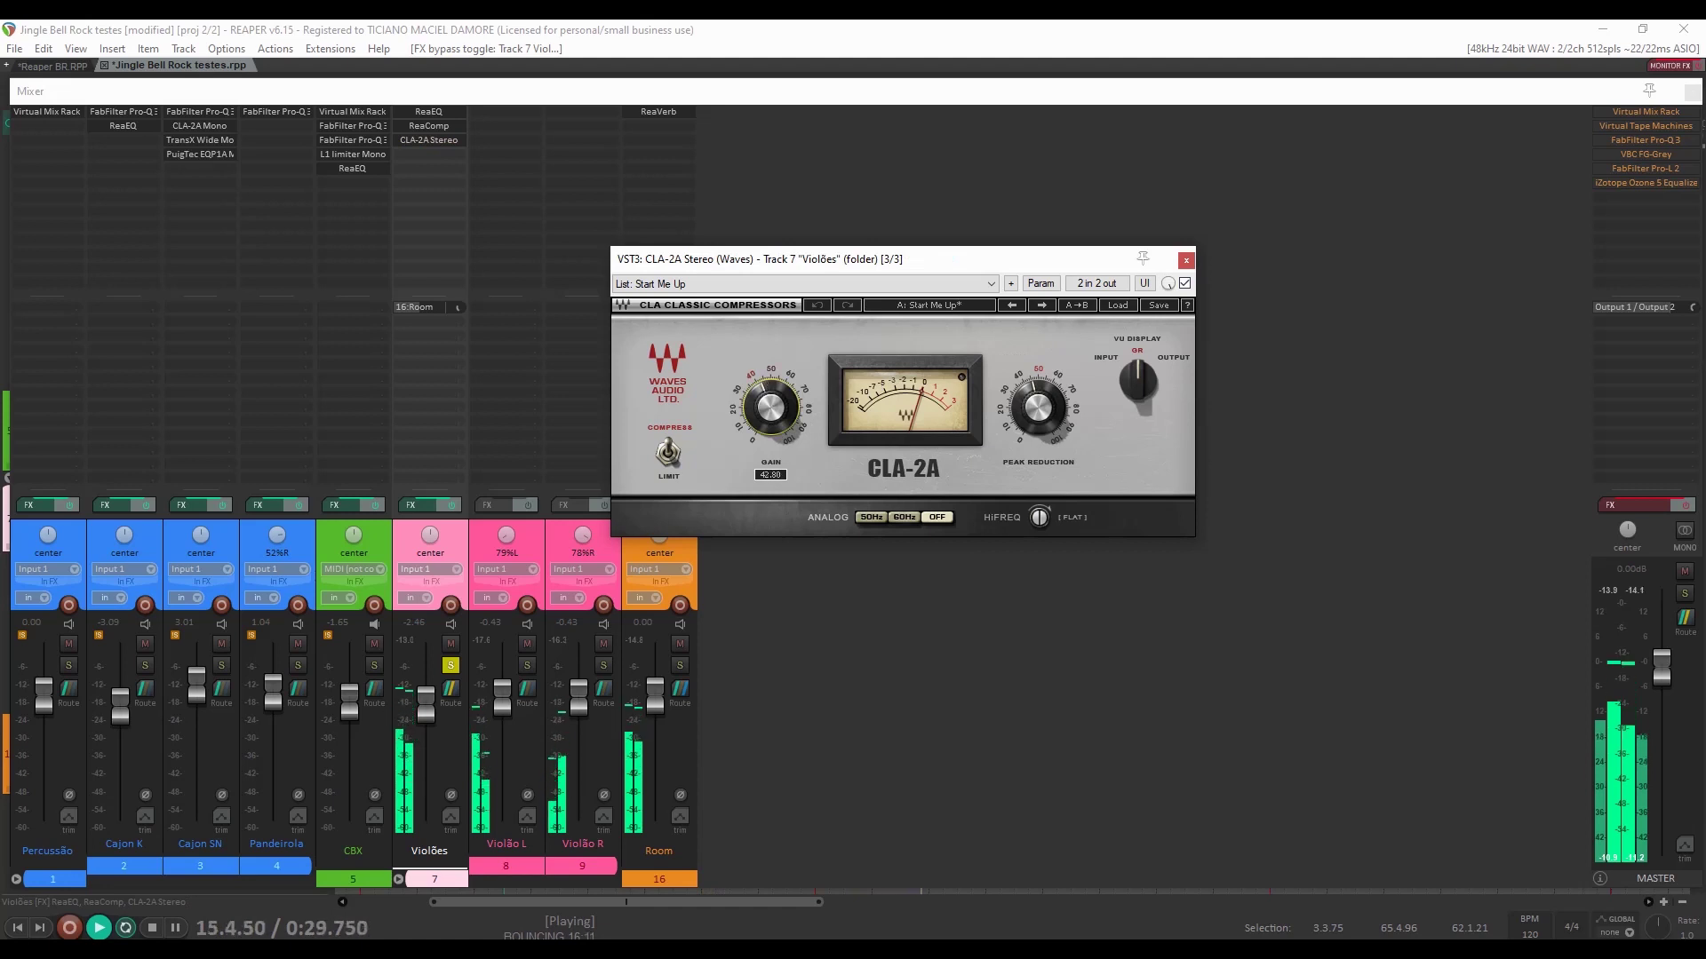
Raise the CLA-2A peak reduction on Violões and lower the track's Room send to about -29.7 dB.
drag(1038, 409, 1038, 380)
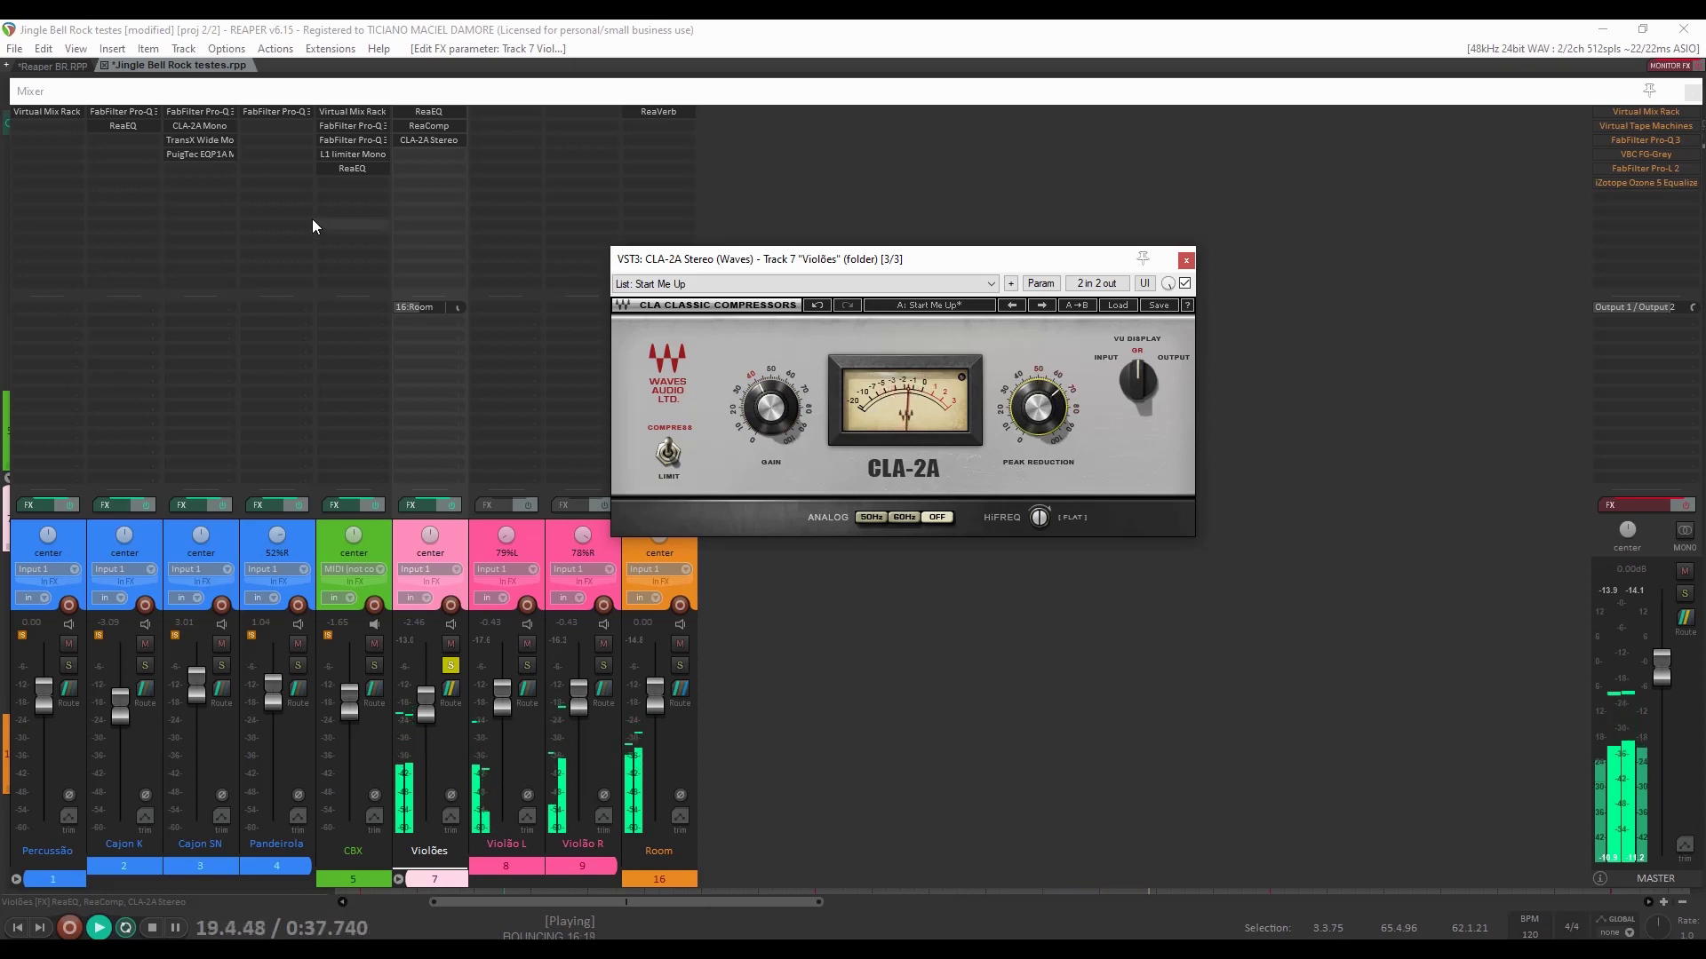
click(423, 307)
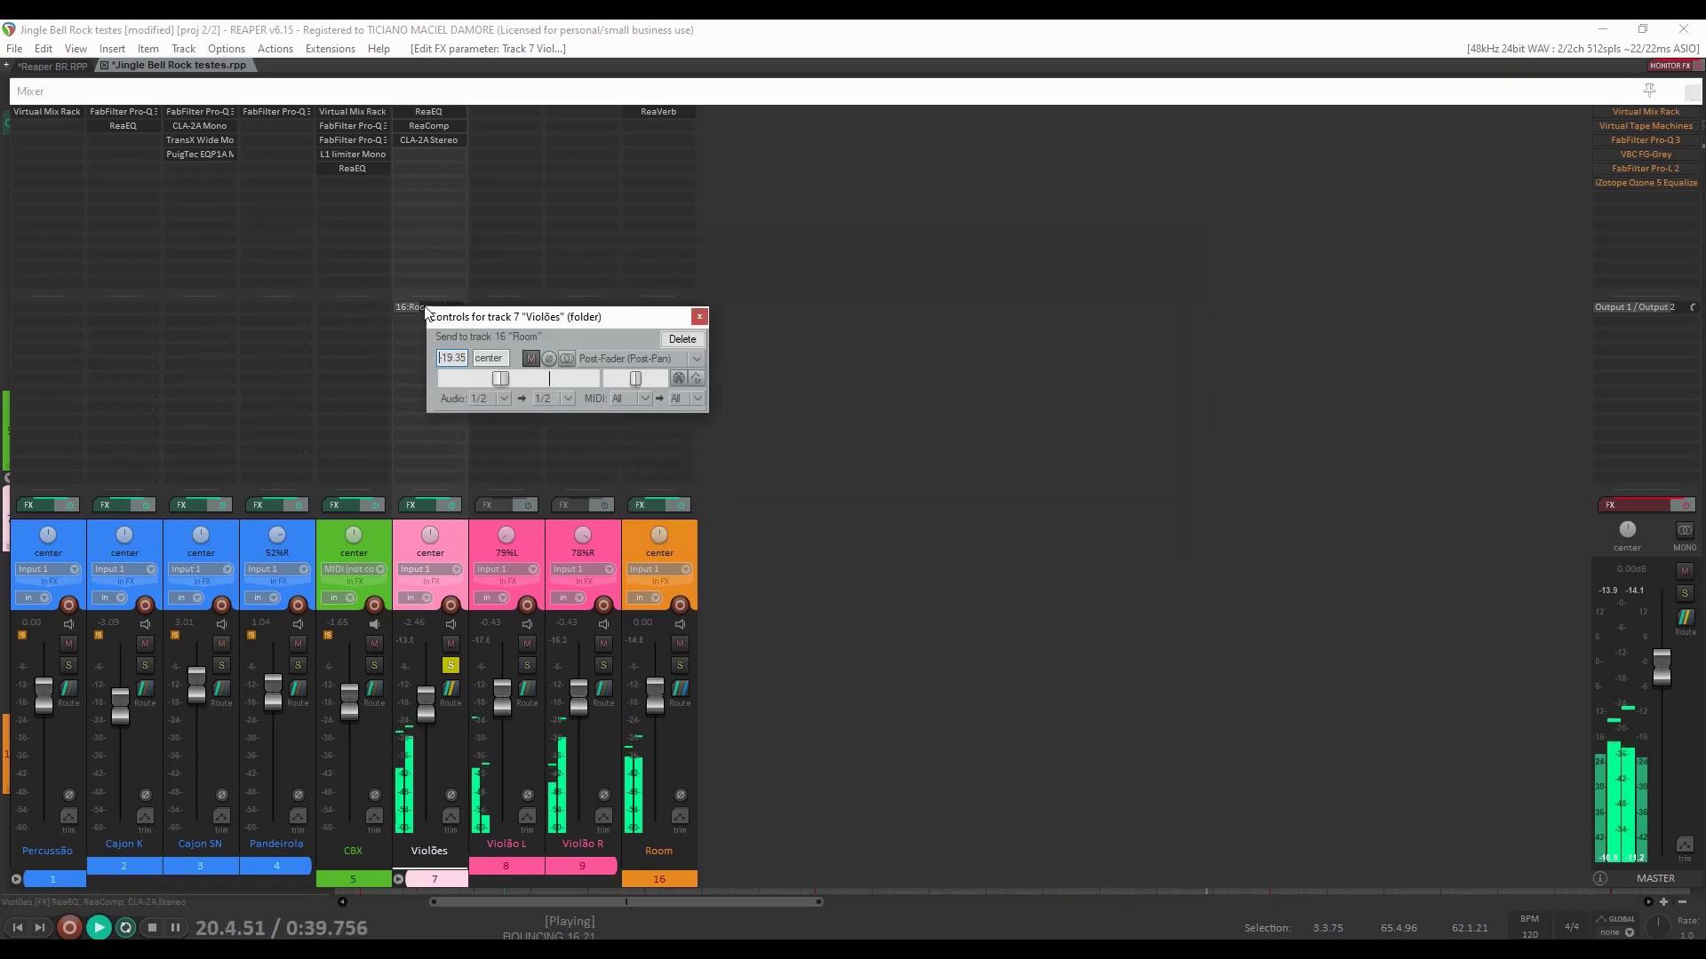
mouse_move(499, 382)
mouse_down()
mouse_move(464, 374)
mouse_move(478, 385)
mouse_up()
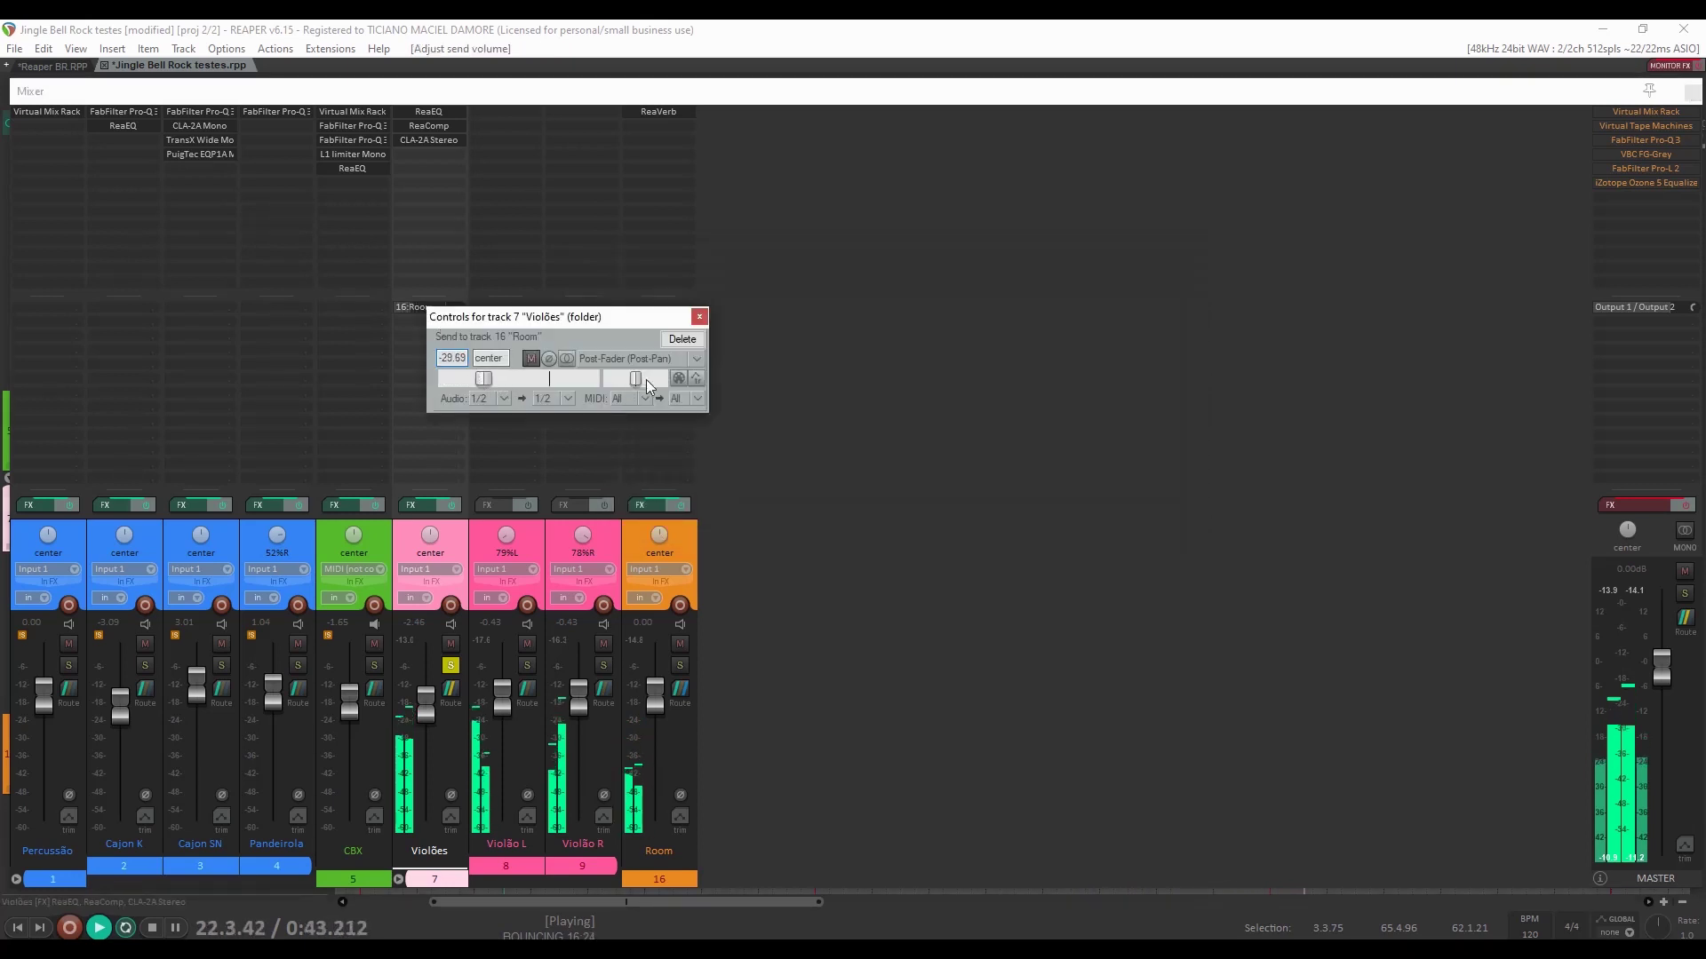
click(699, 318)
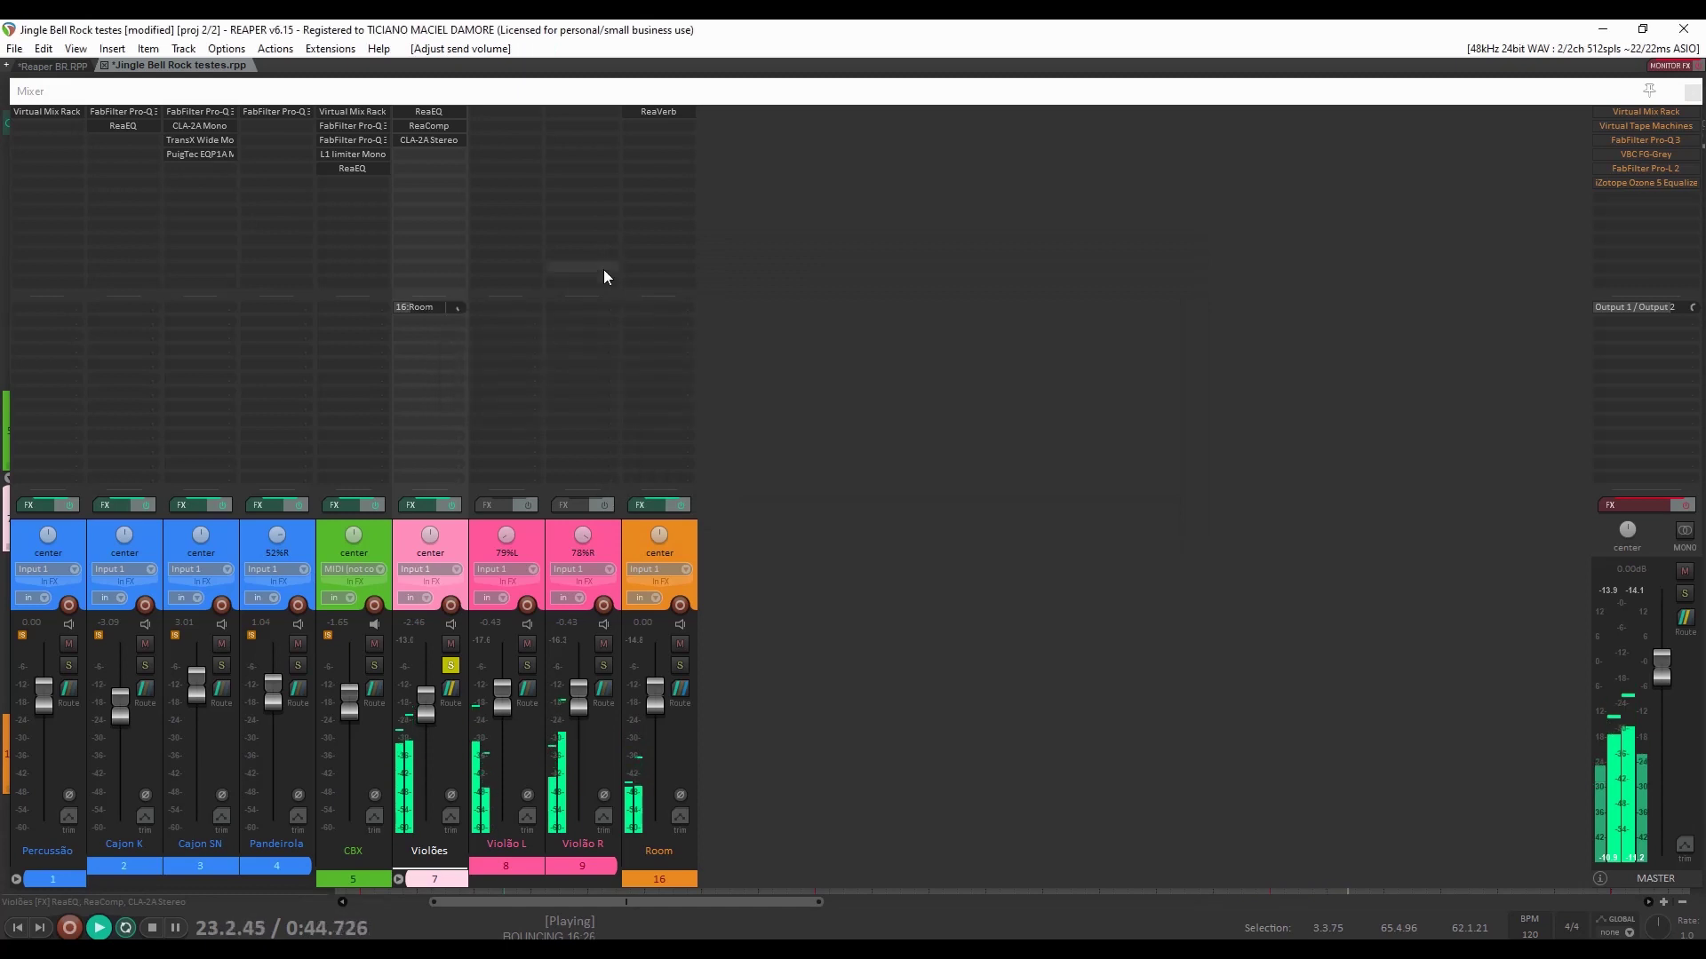
Compare CLA-2A Stereo bypassed and active on Violões, and unsolo the track to hear it in the full mix.
click(421, 141)
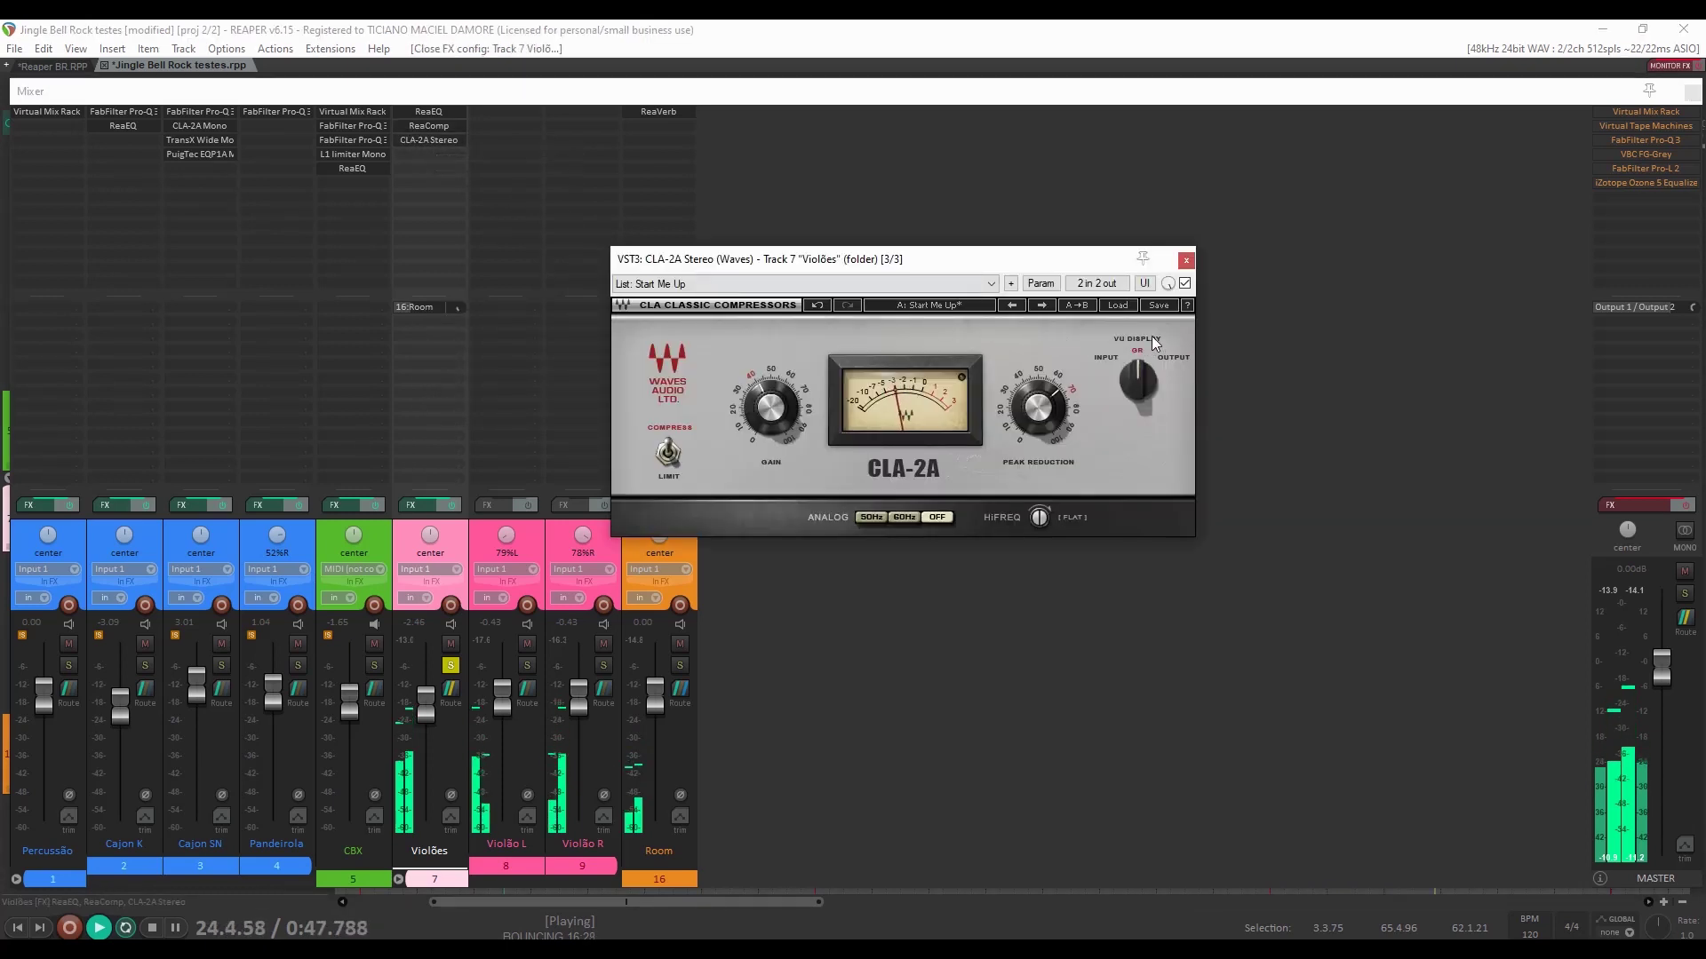
click(1185, 284)
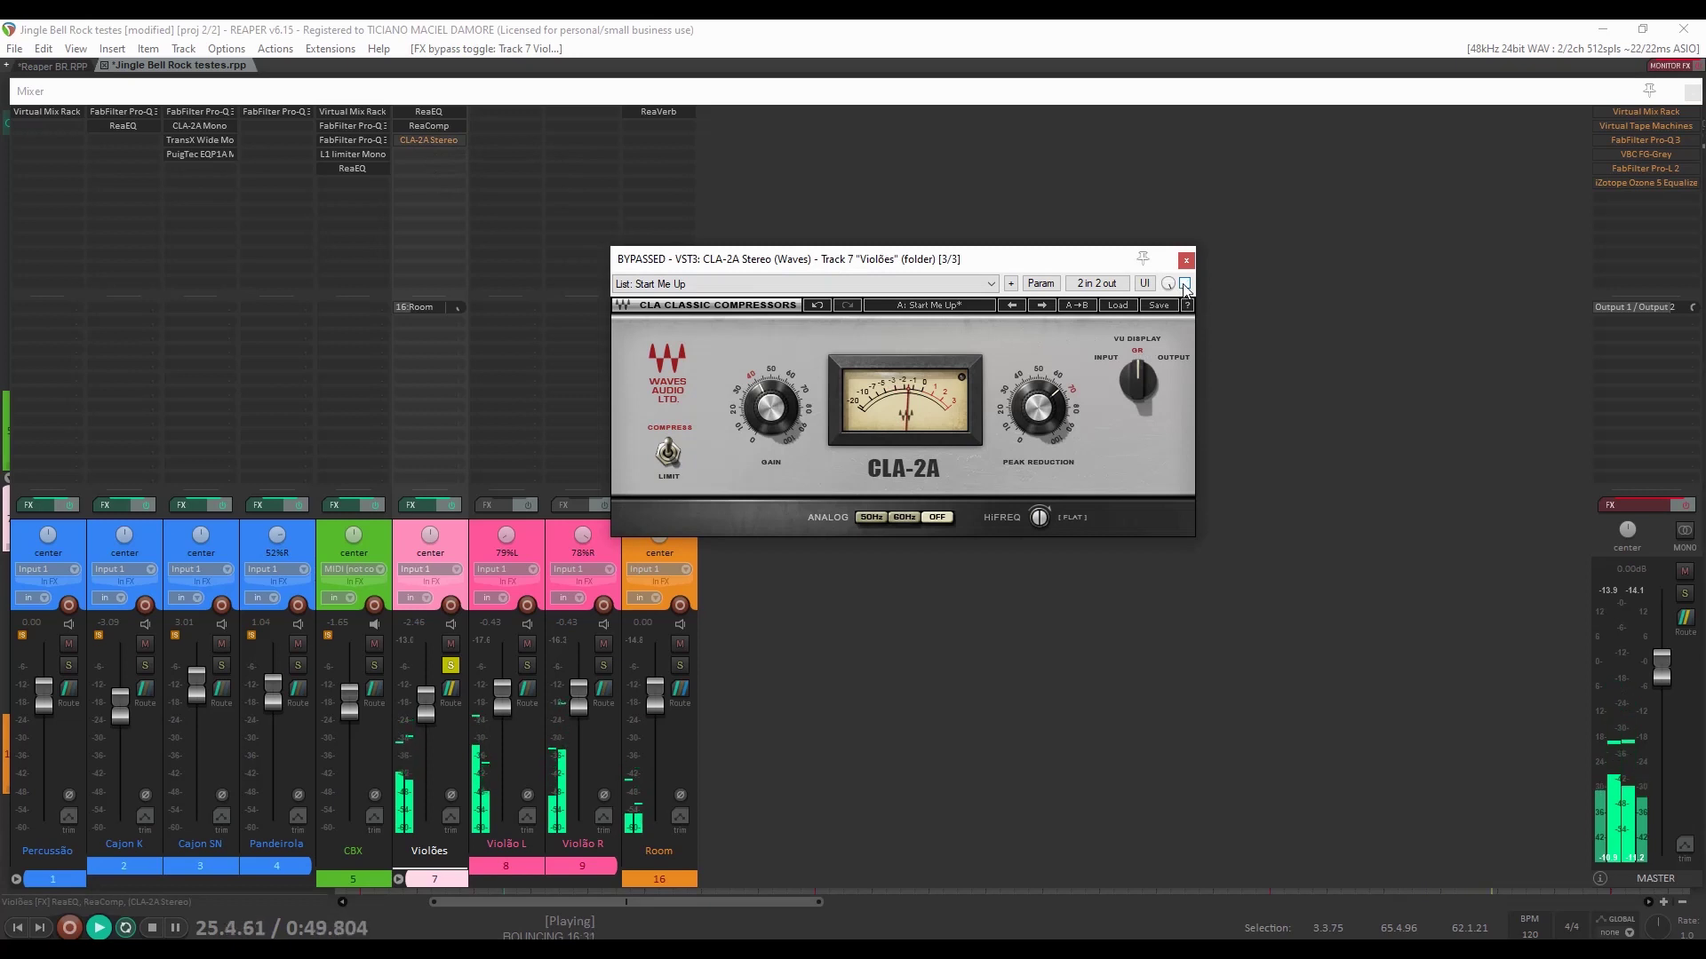
click(1184, 284)
click(451, 666)
key(Escape)
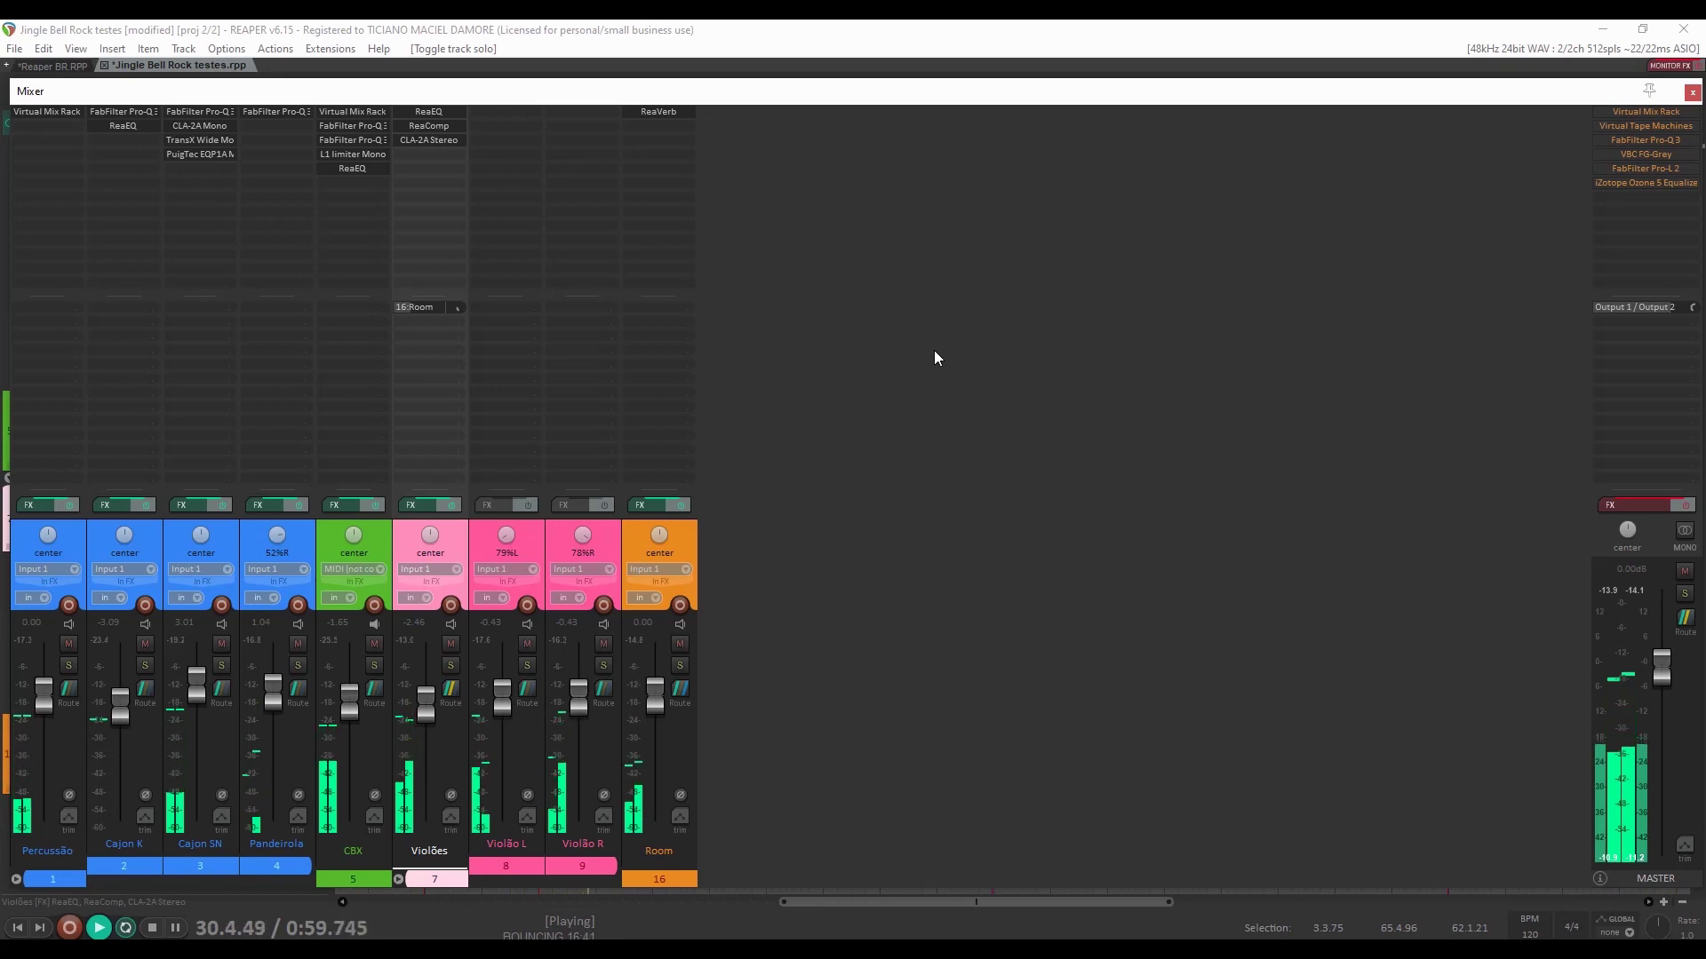
key(space)
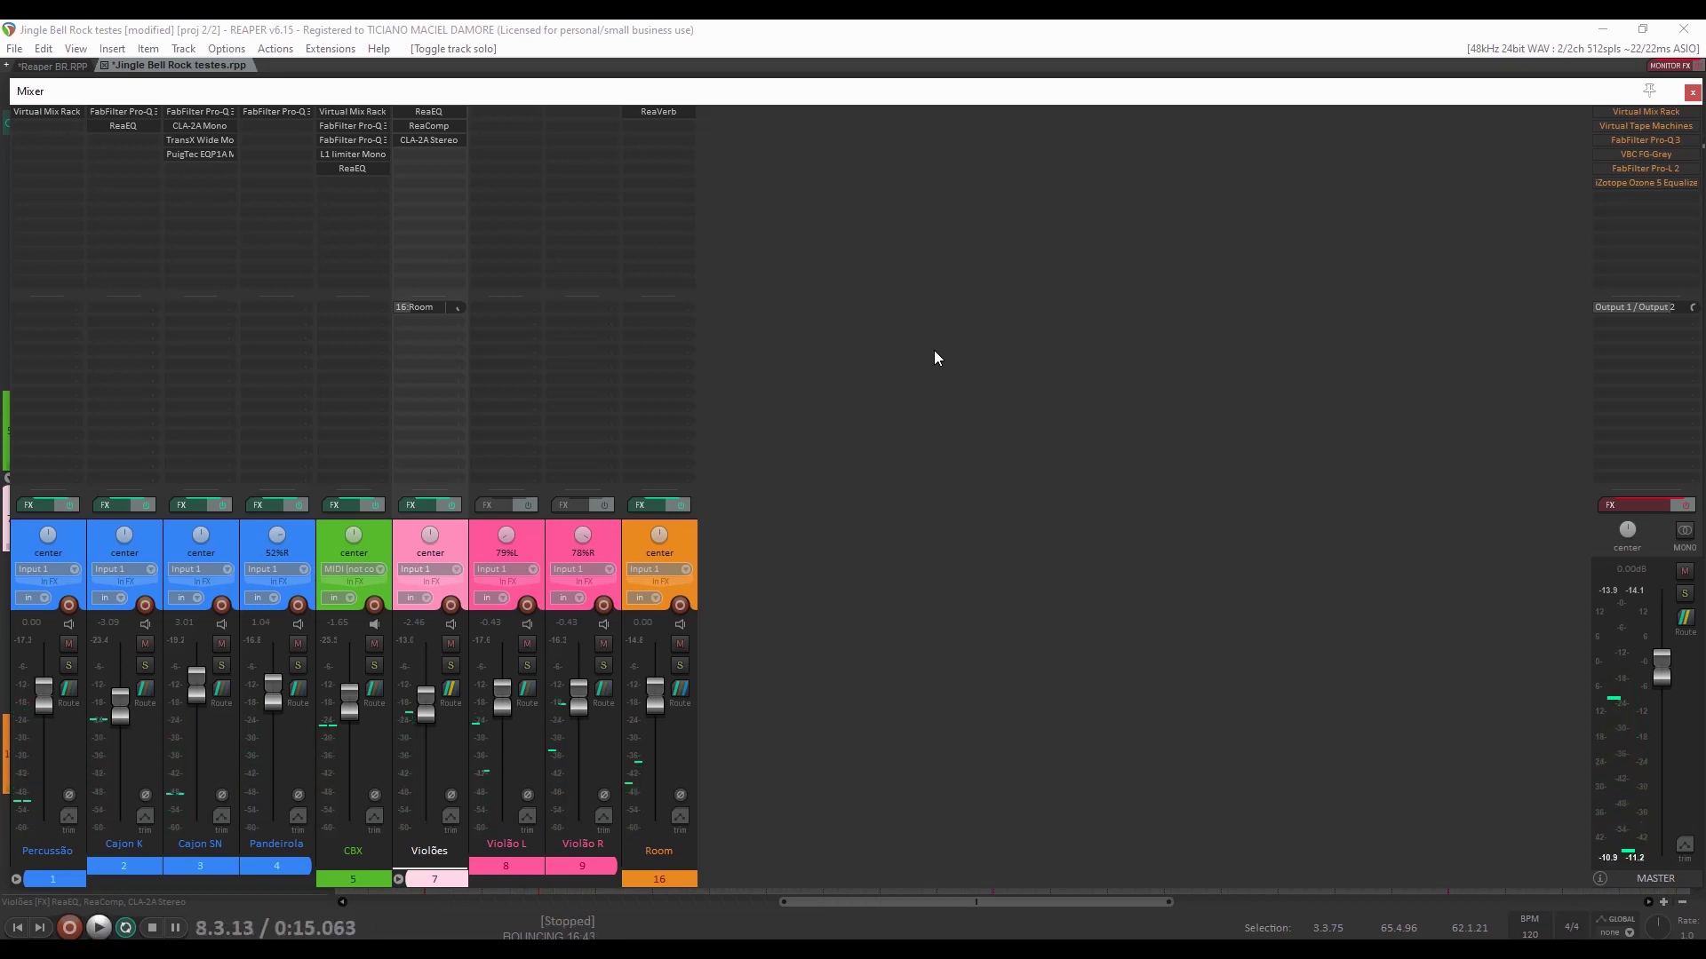
Search the effects for "infl" and add Oxford Inflator Native (Sony Oxford) to the Violões track.
click(414, 507)
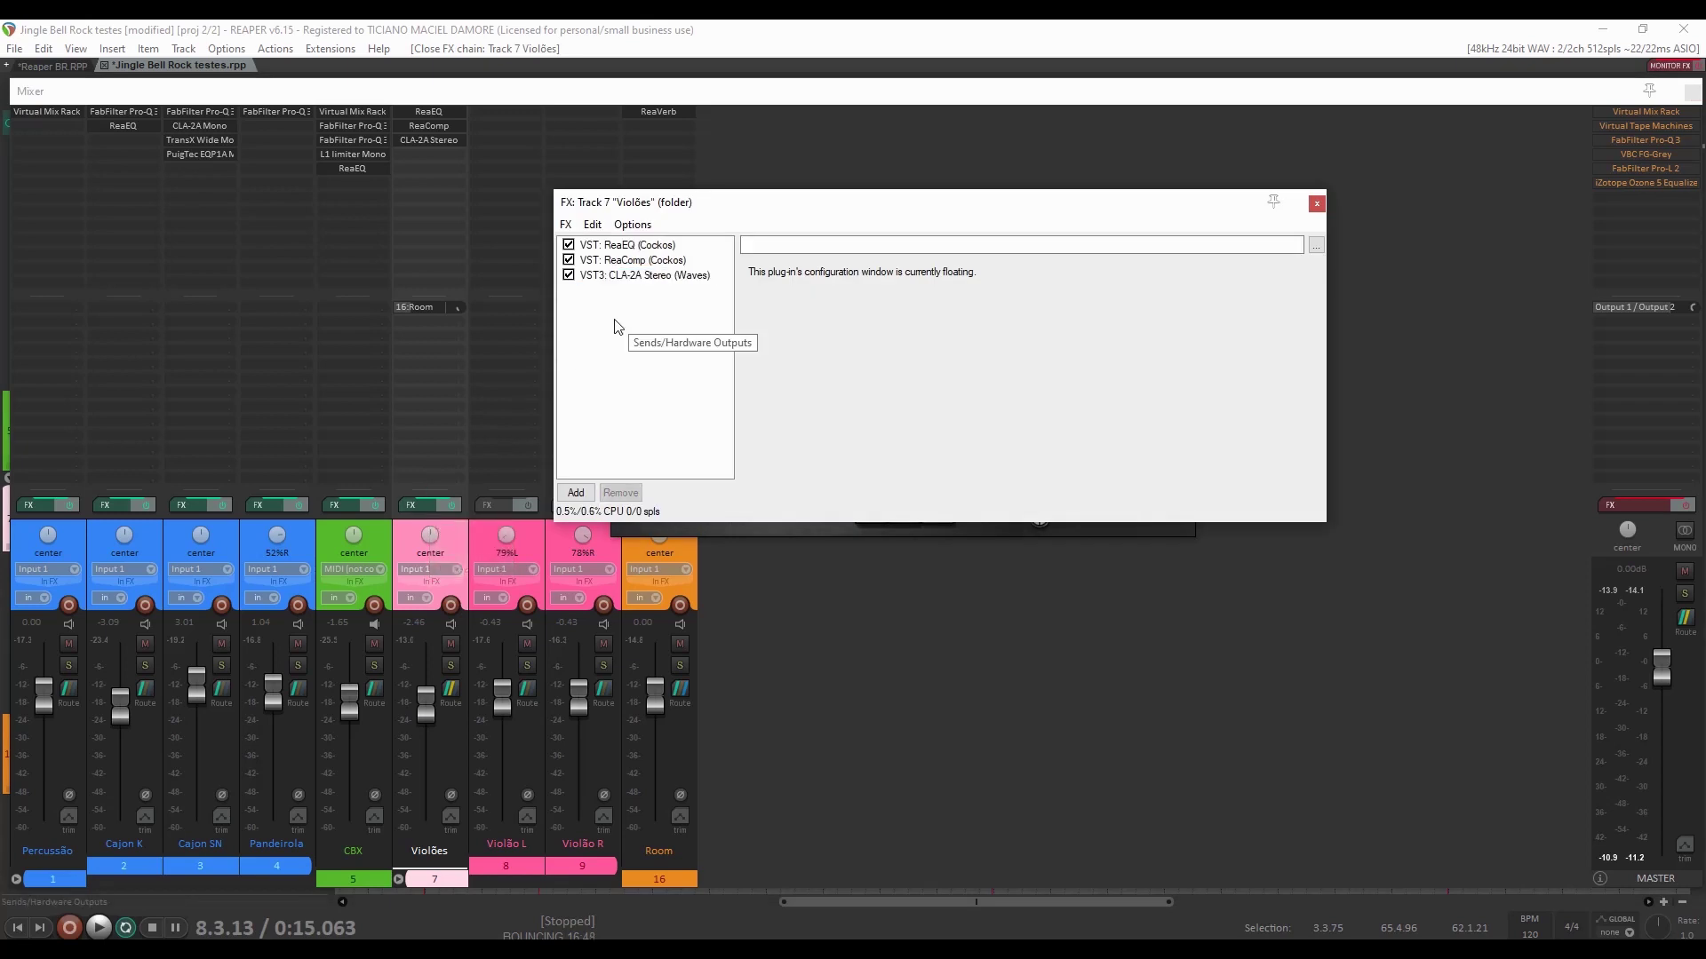
click(590, 492)
text(infl)
click(1350, 325)
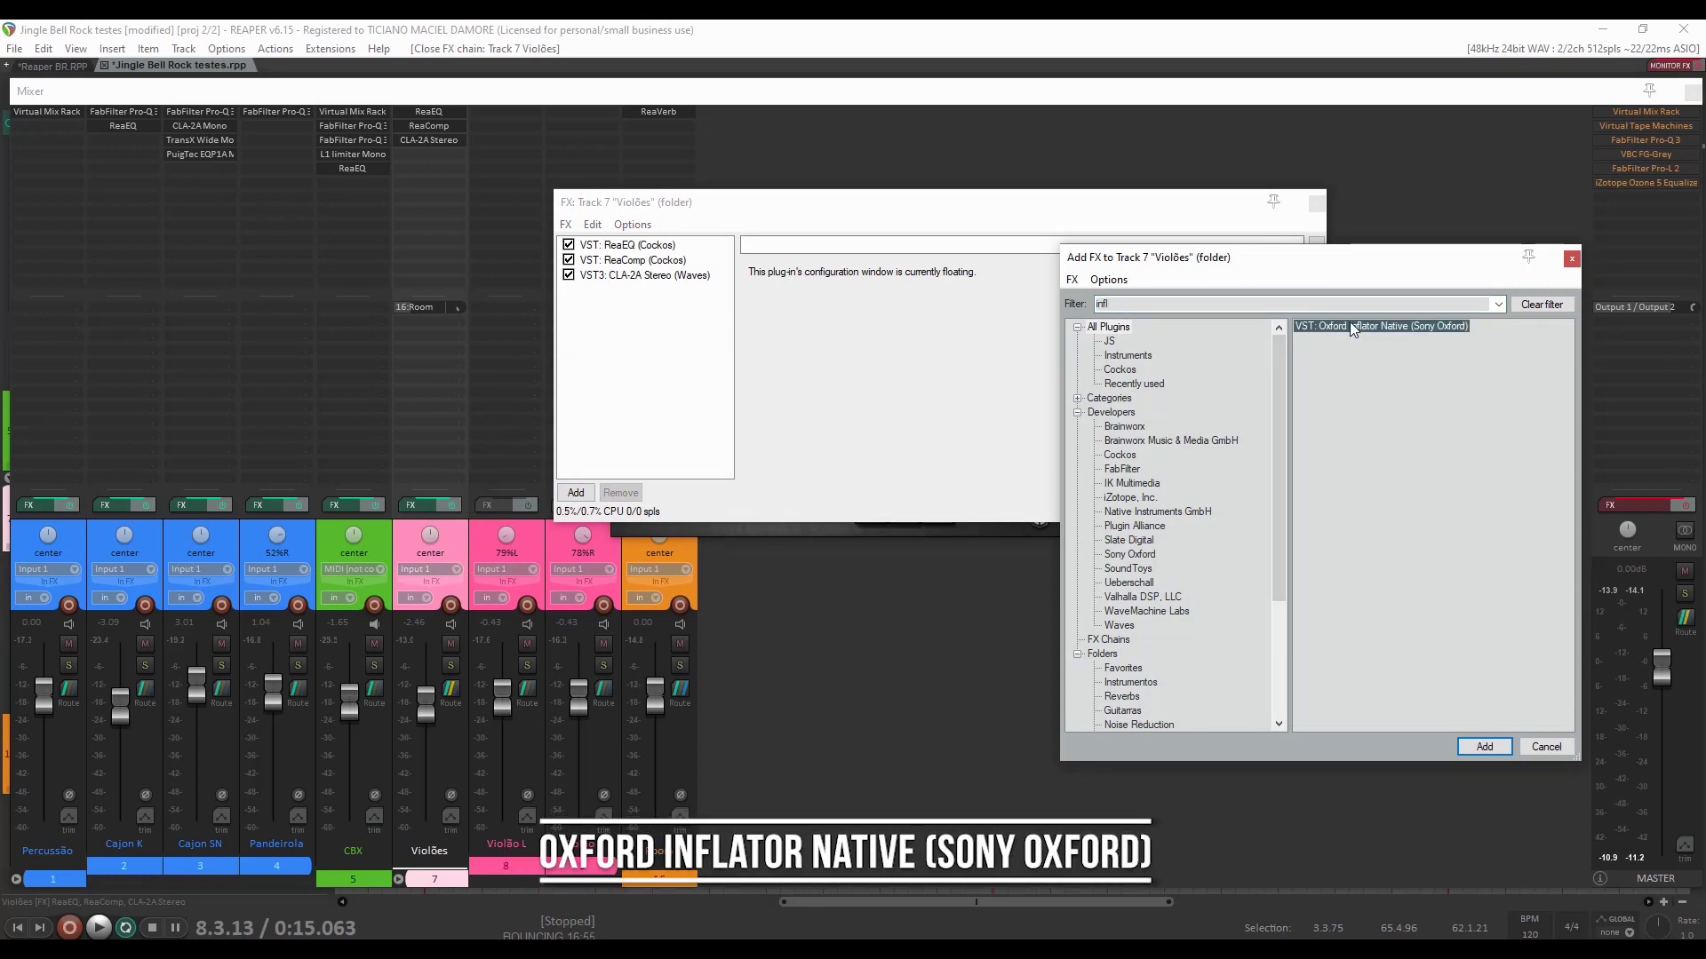
click(1492, 749)
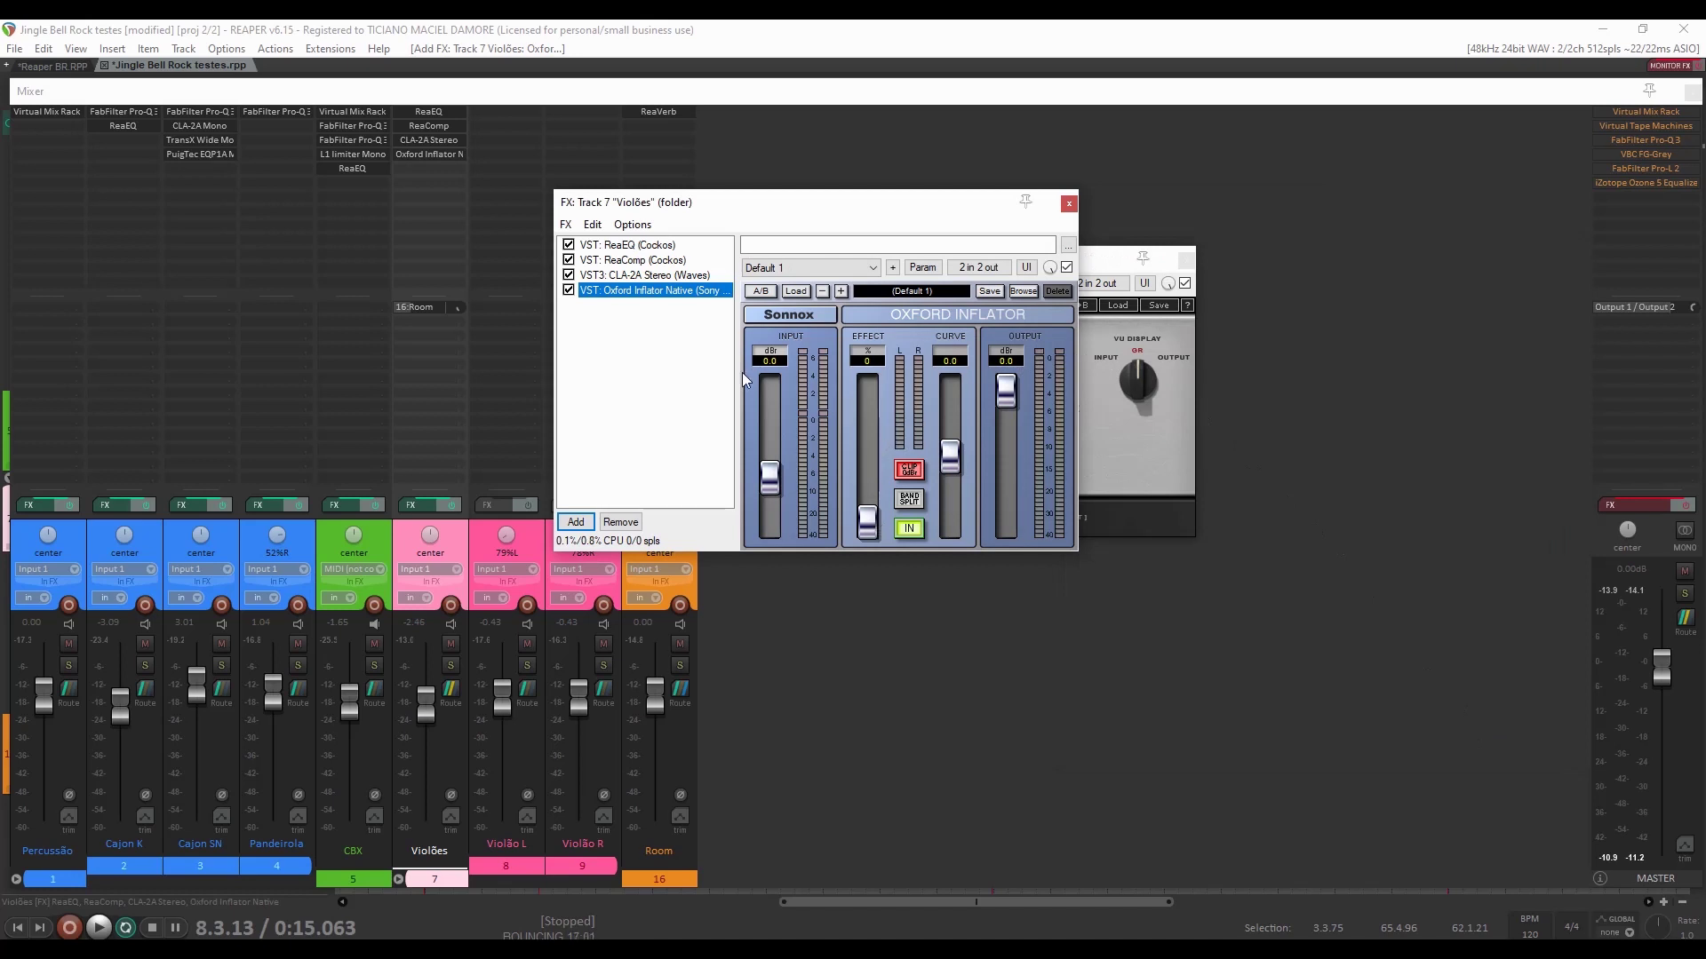
Set the Oxford Inflator effect to 70.3% while playing the mix, and bypass the plug-in after stopping playback.
key(space)
drag(867, 520, 871, 411)
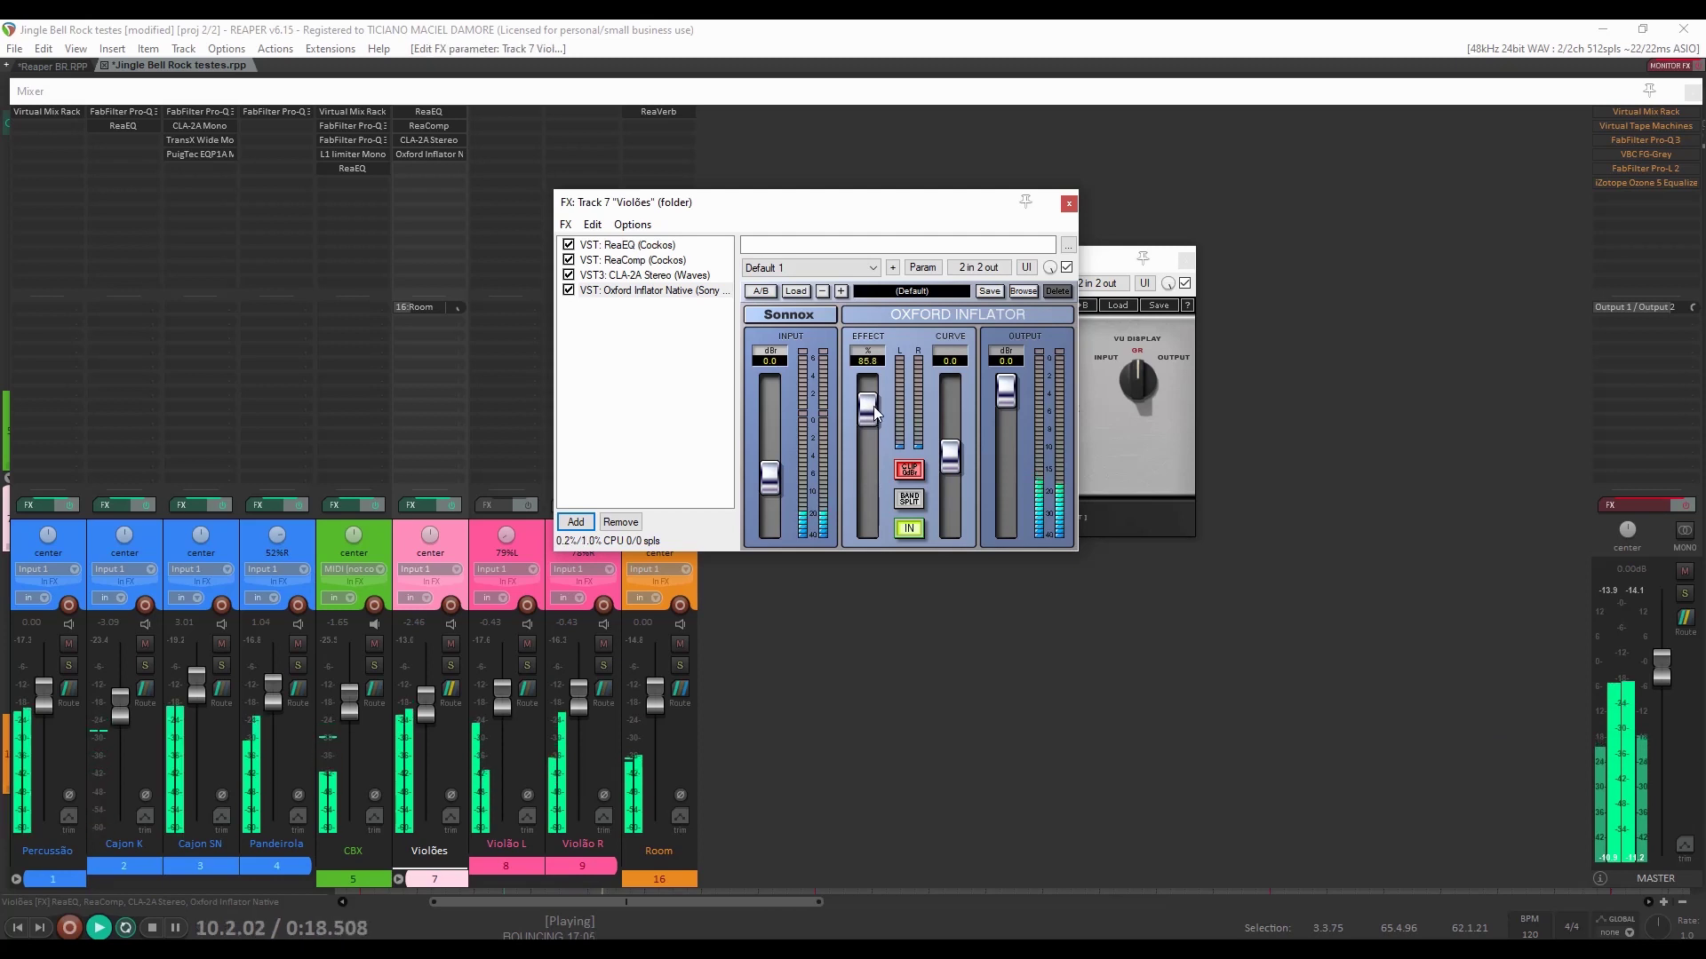
mouse_move(871, 414)
mouse_down()
mouse_move(892, 559)
mouse_move(870, 438)
mouse_up()
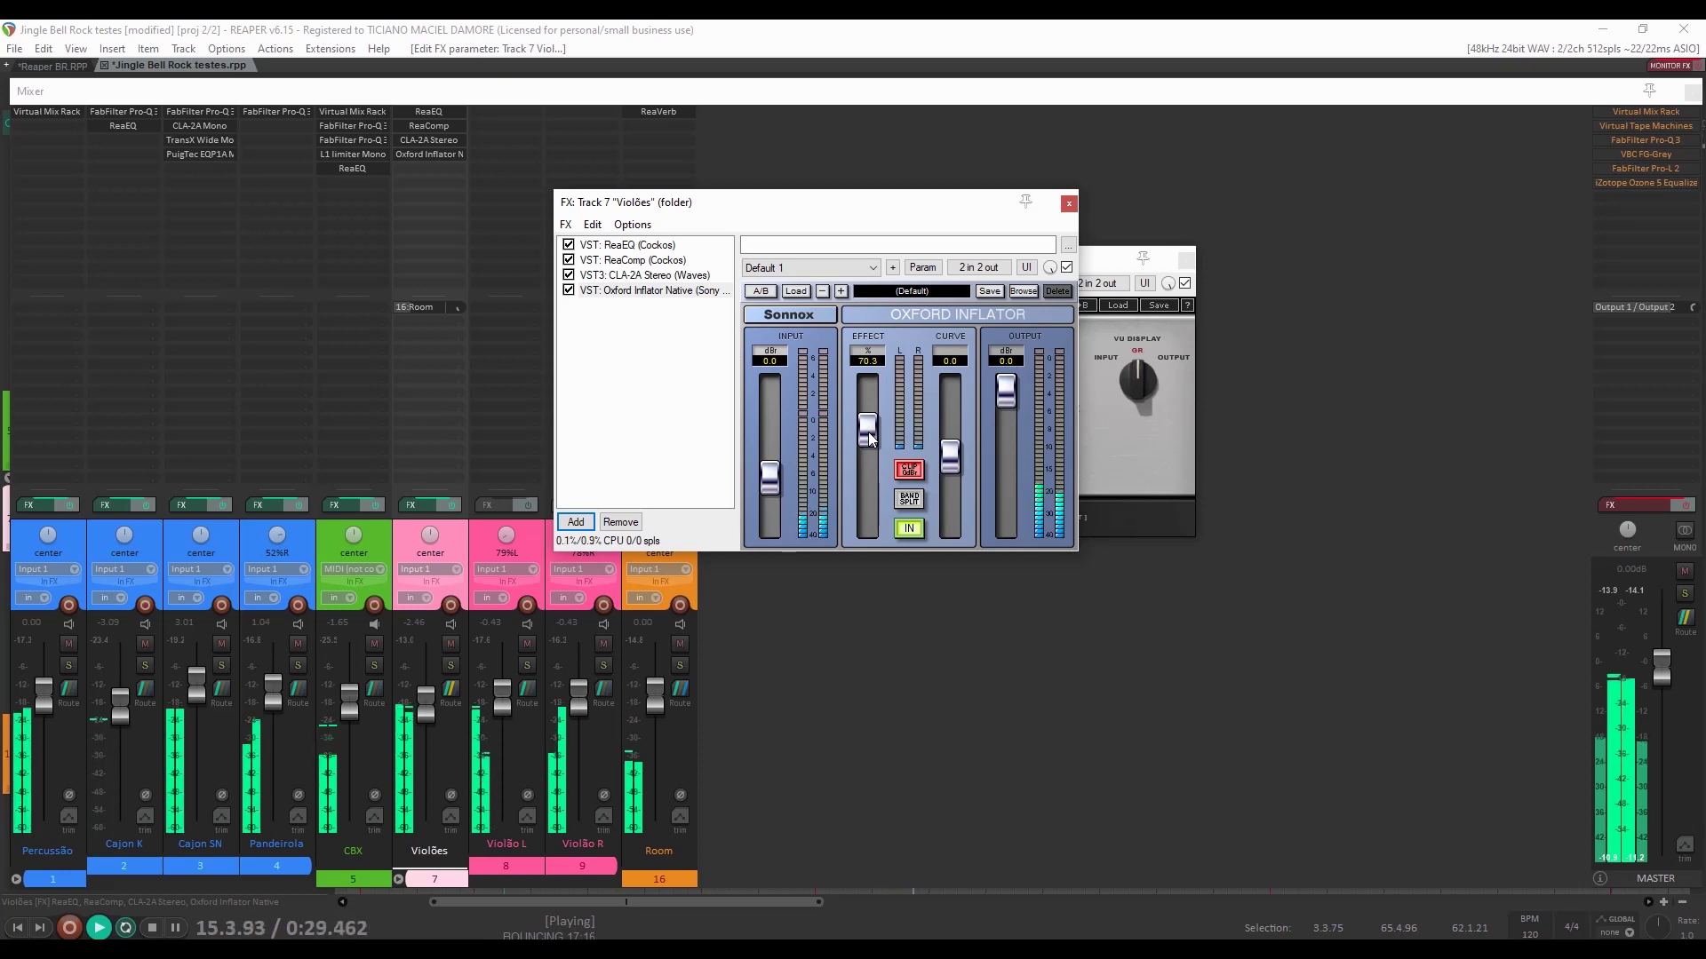
key(space)
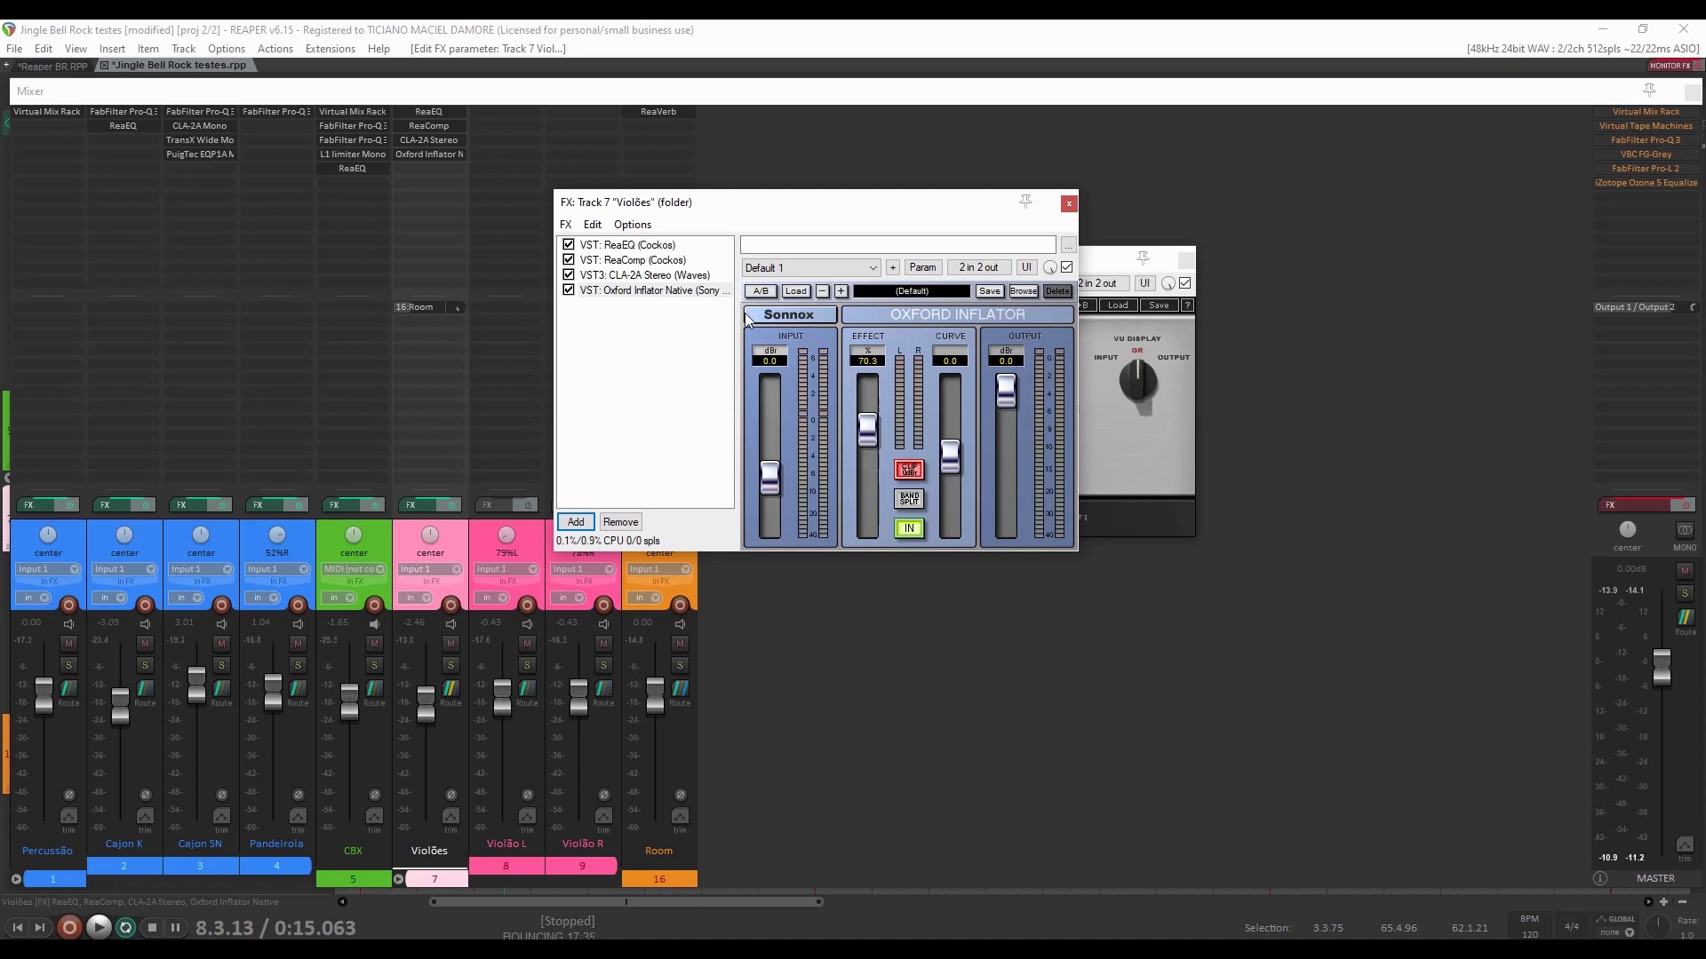
click(569, 291)
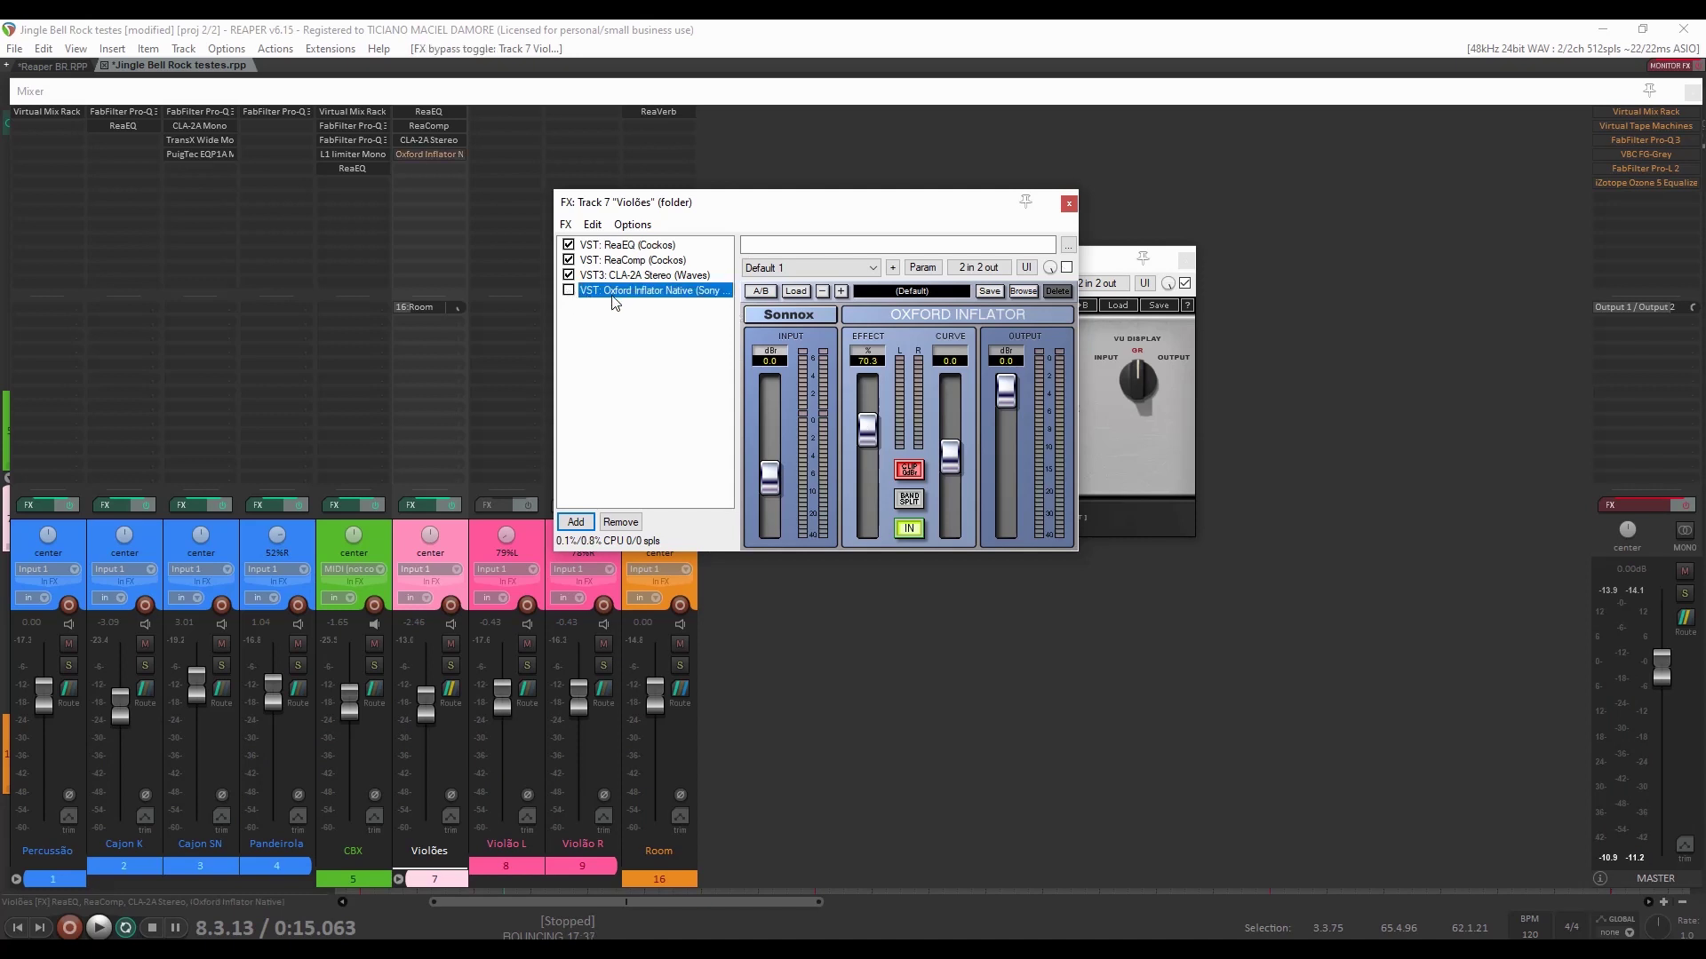
Search the effects for "mase" and add Maserati ACG Stereo (Waves) to the Violões track.
click(577, 521)
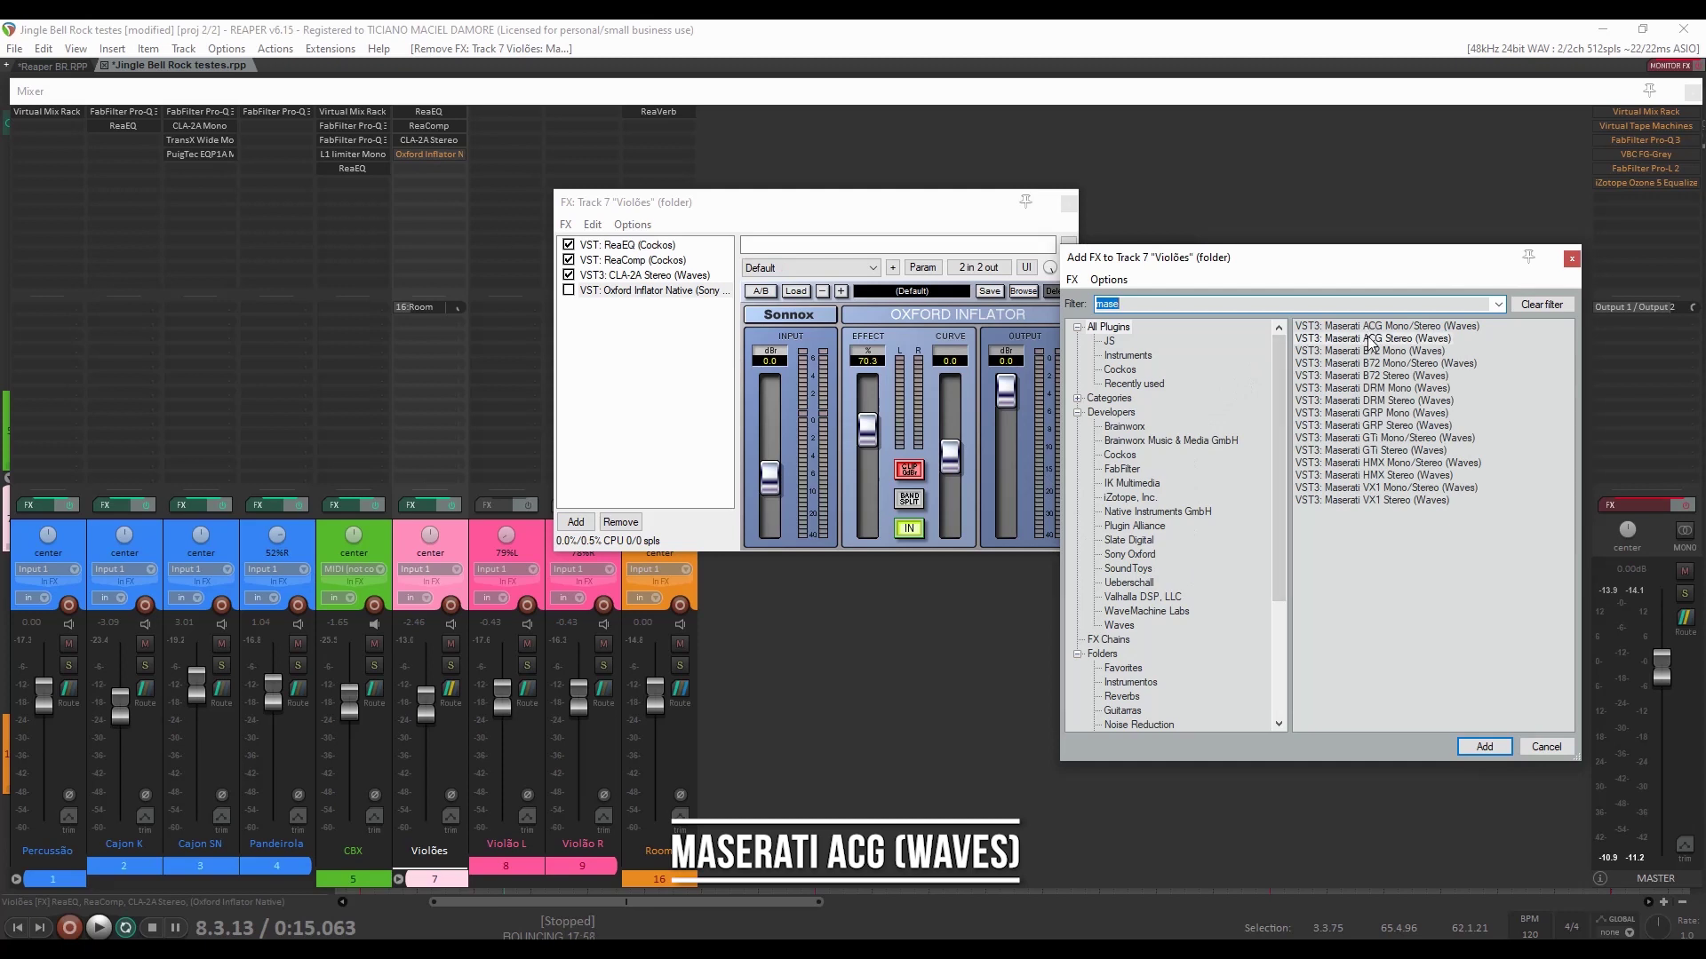
click(1369, 339)
click(1484, 751)
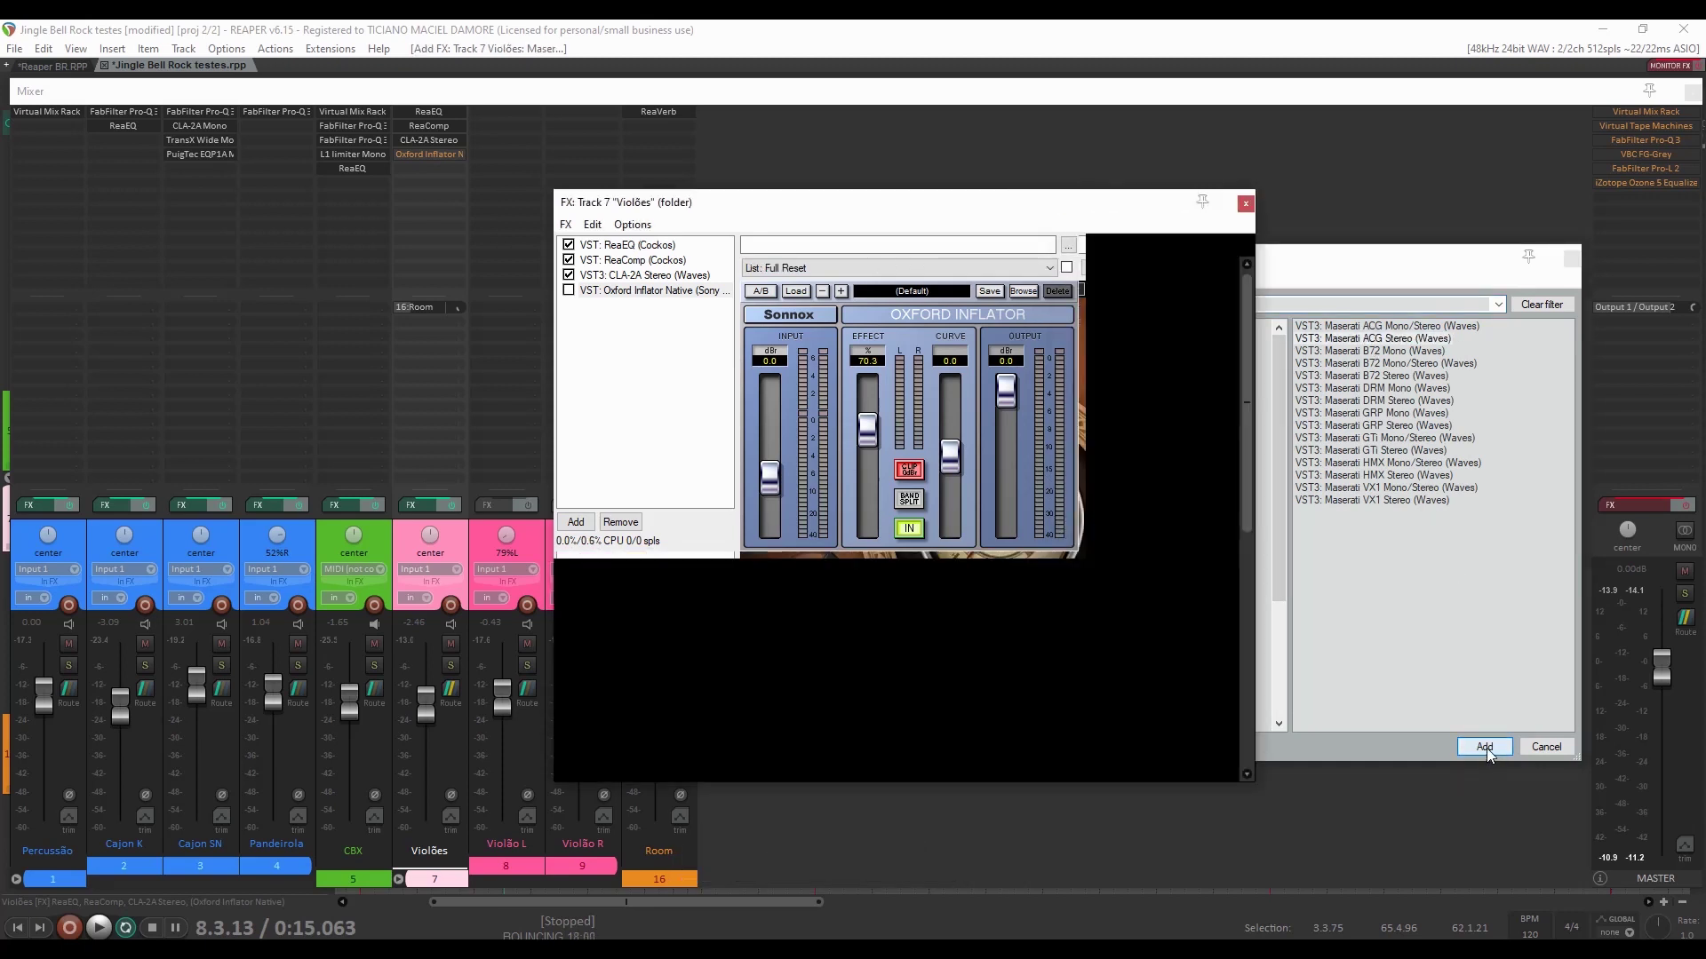
click(438, 168)
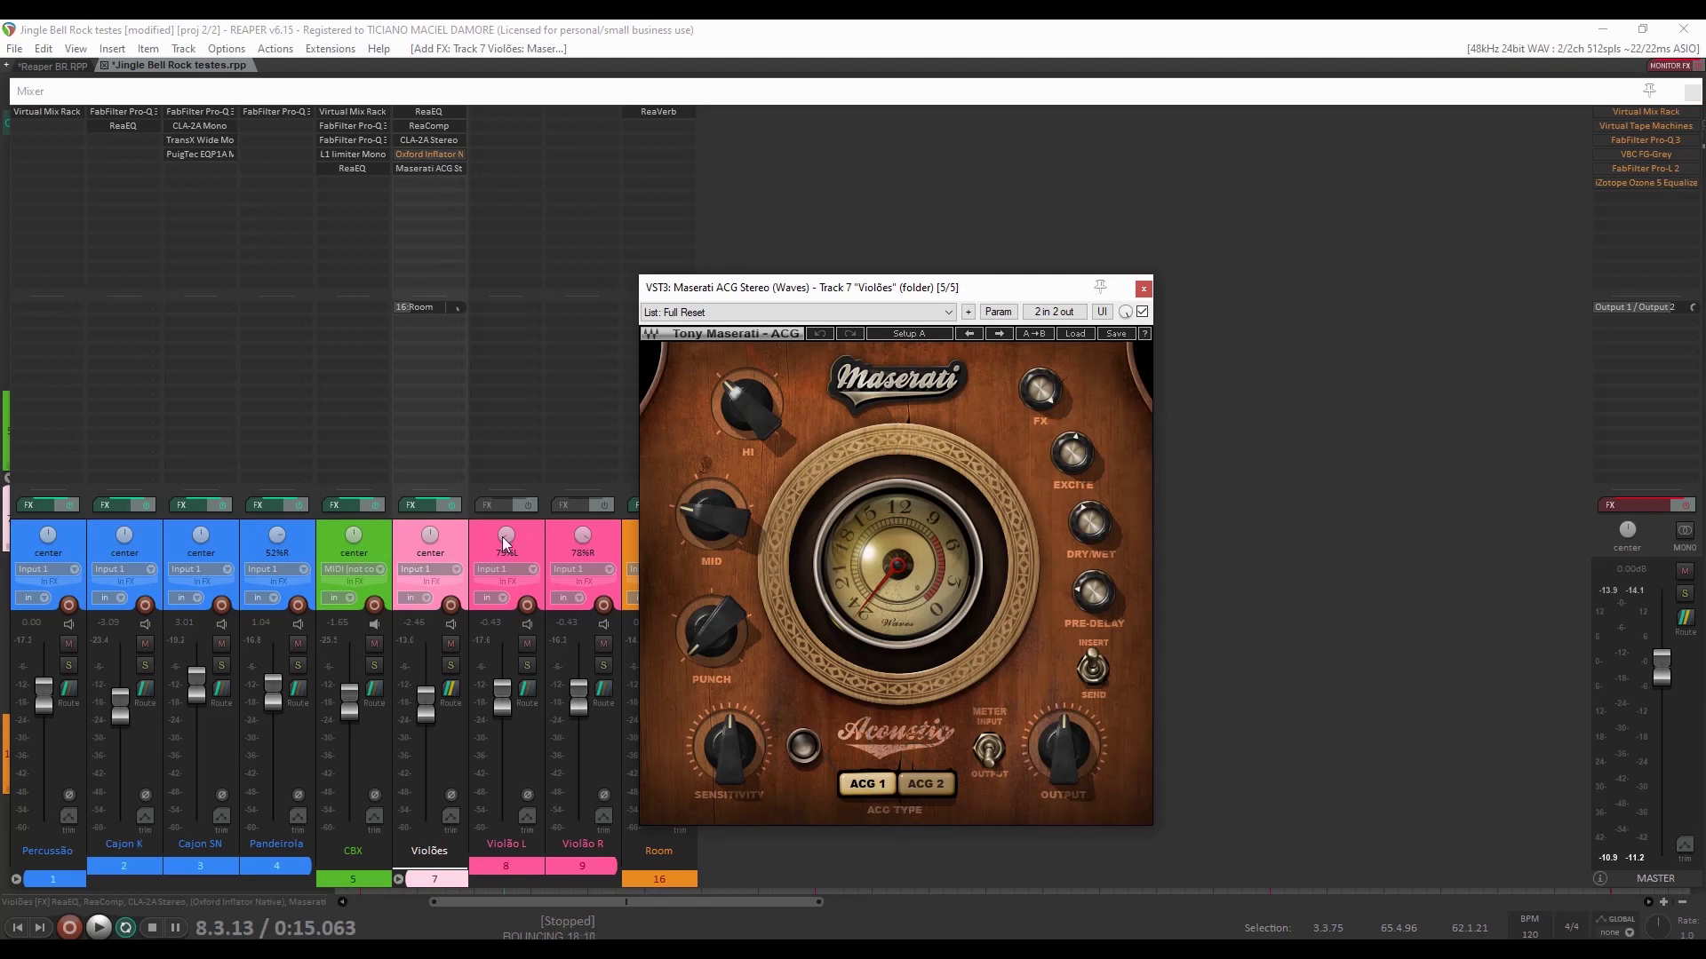
Solo Violões and compare the Maserati ACG types ACG 1 and ACG 2 during playback, keeping ACG 1.
click(450, 664)
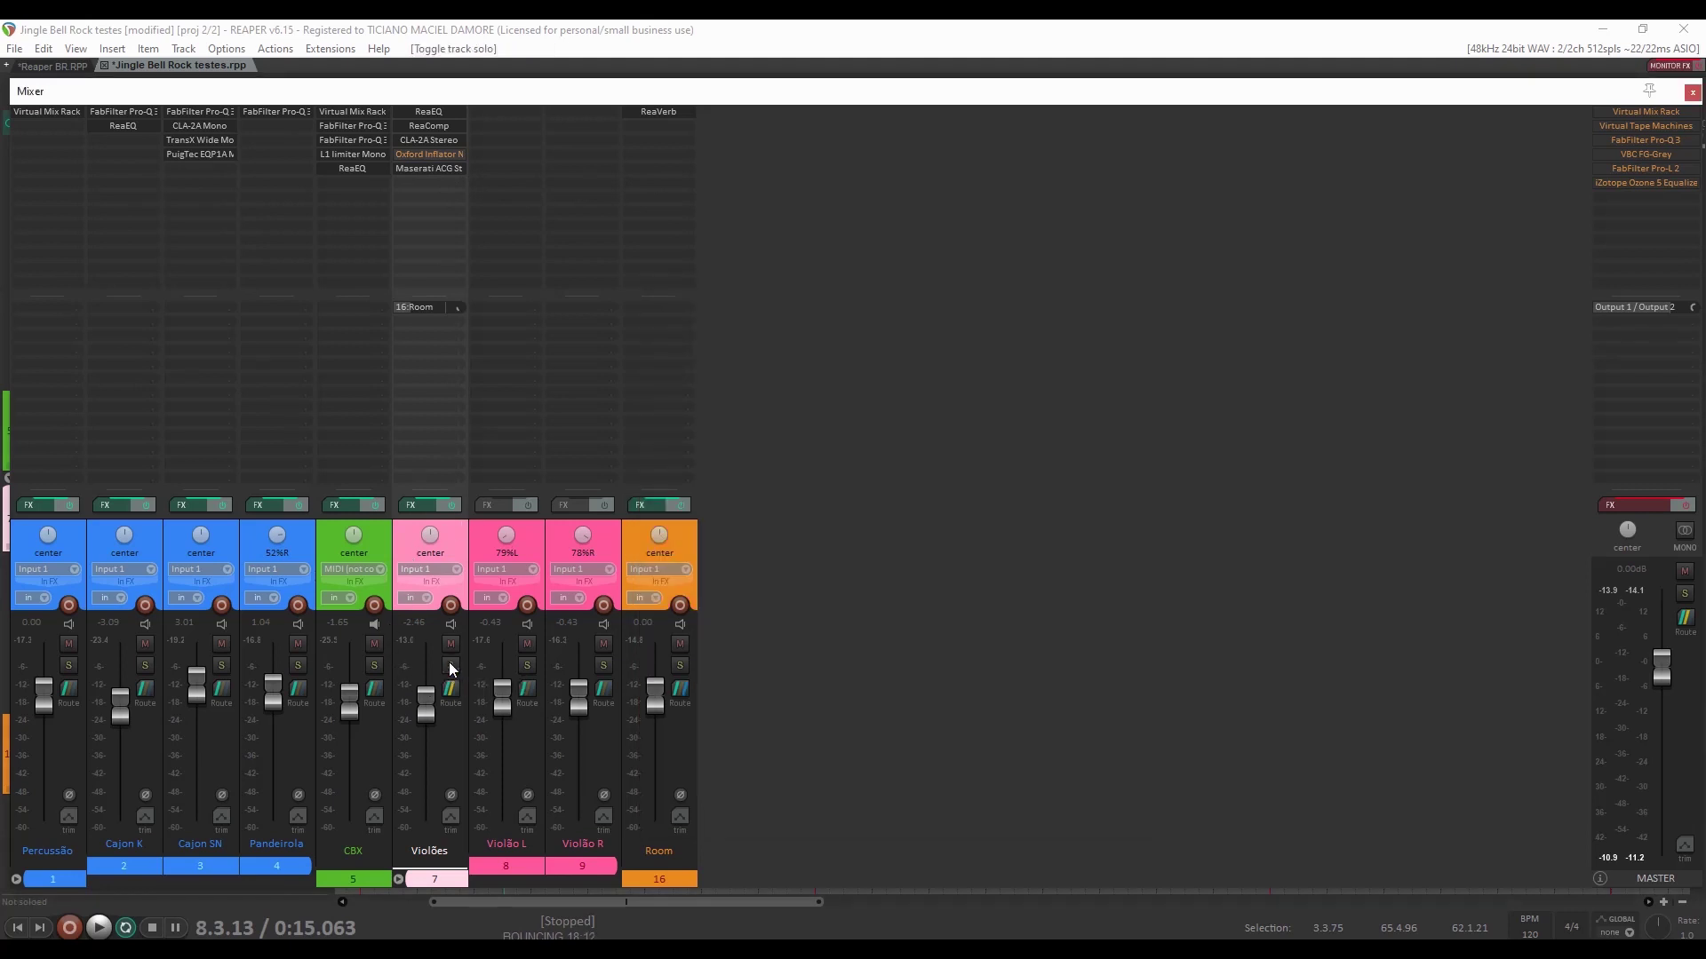
click(430, 167)
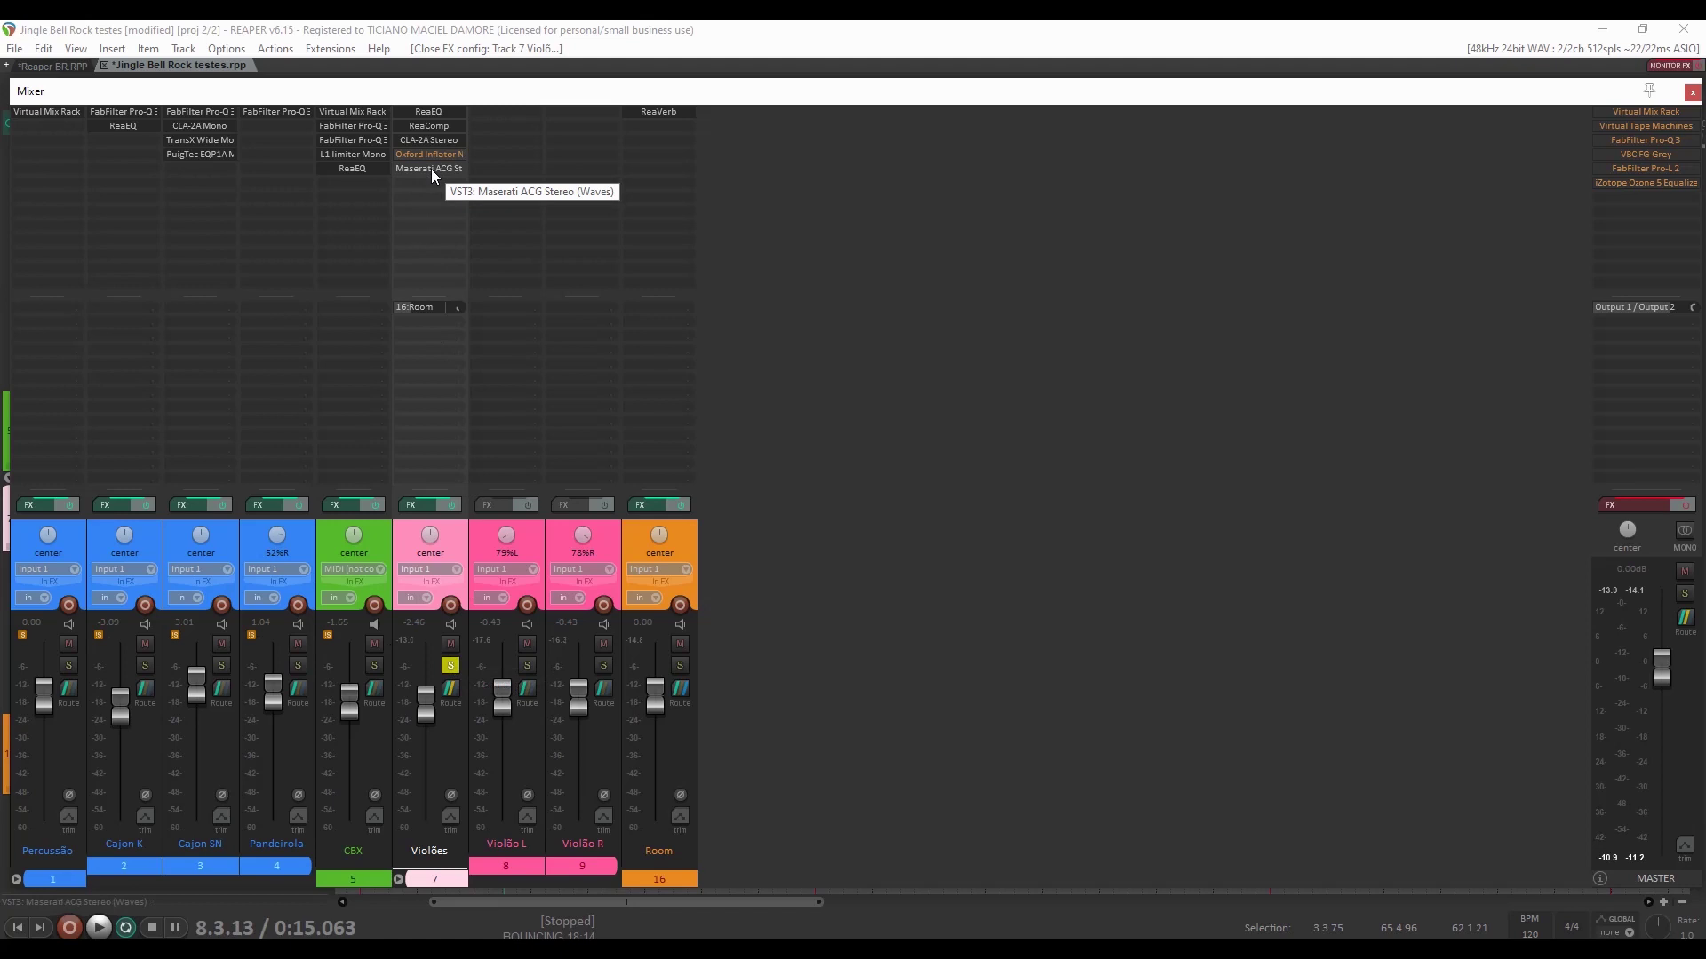
click(430, 168)
key(space)
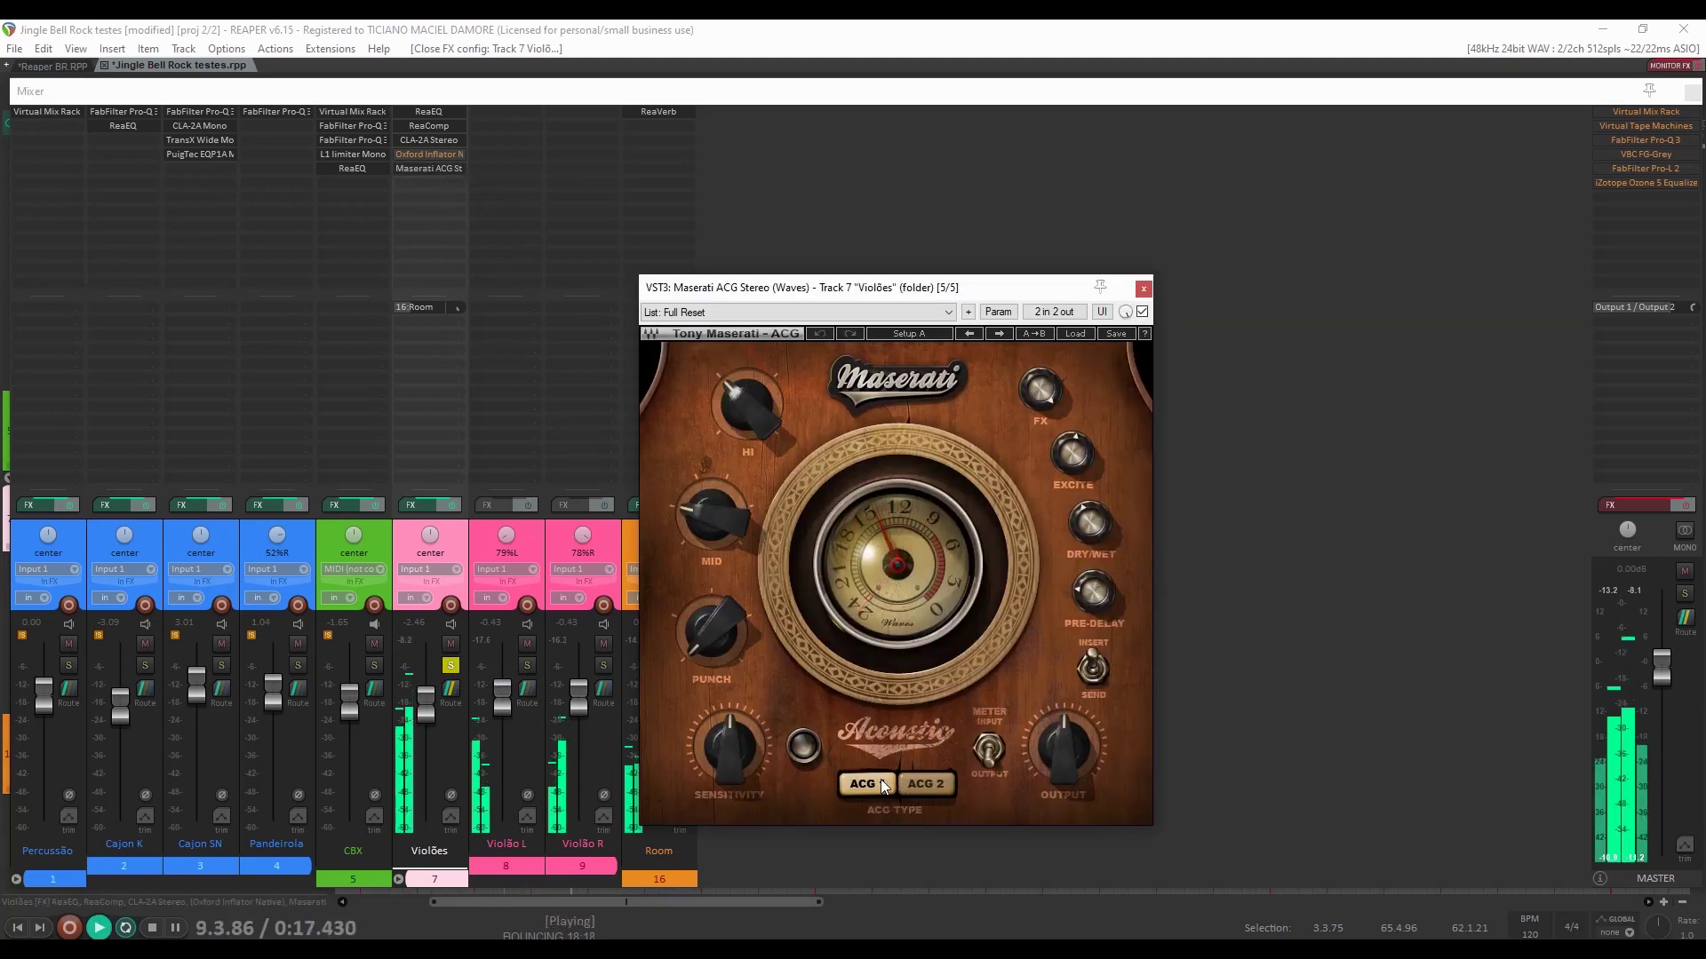
click(914, 791)
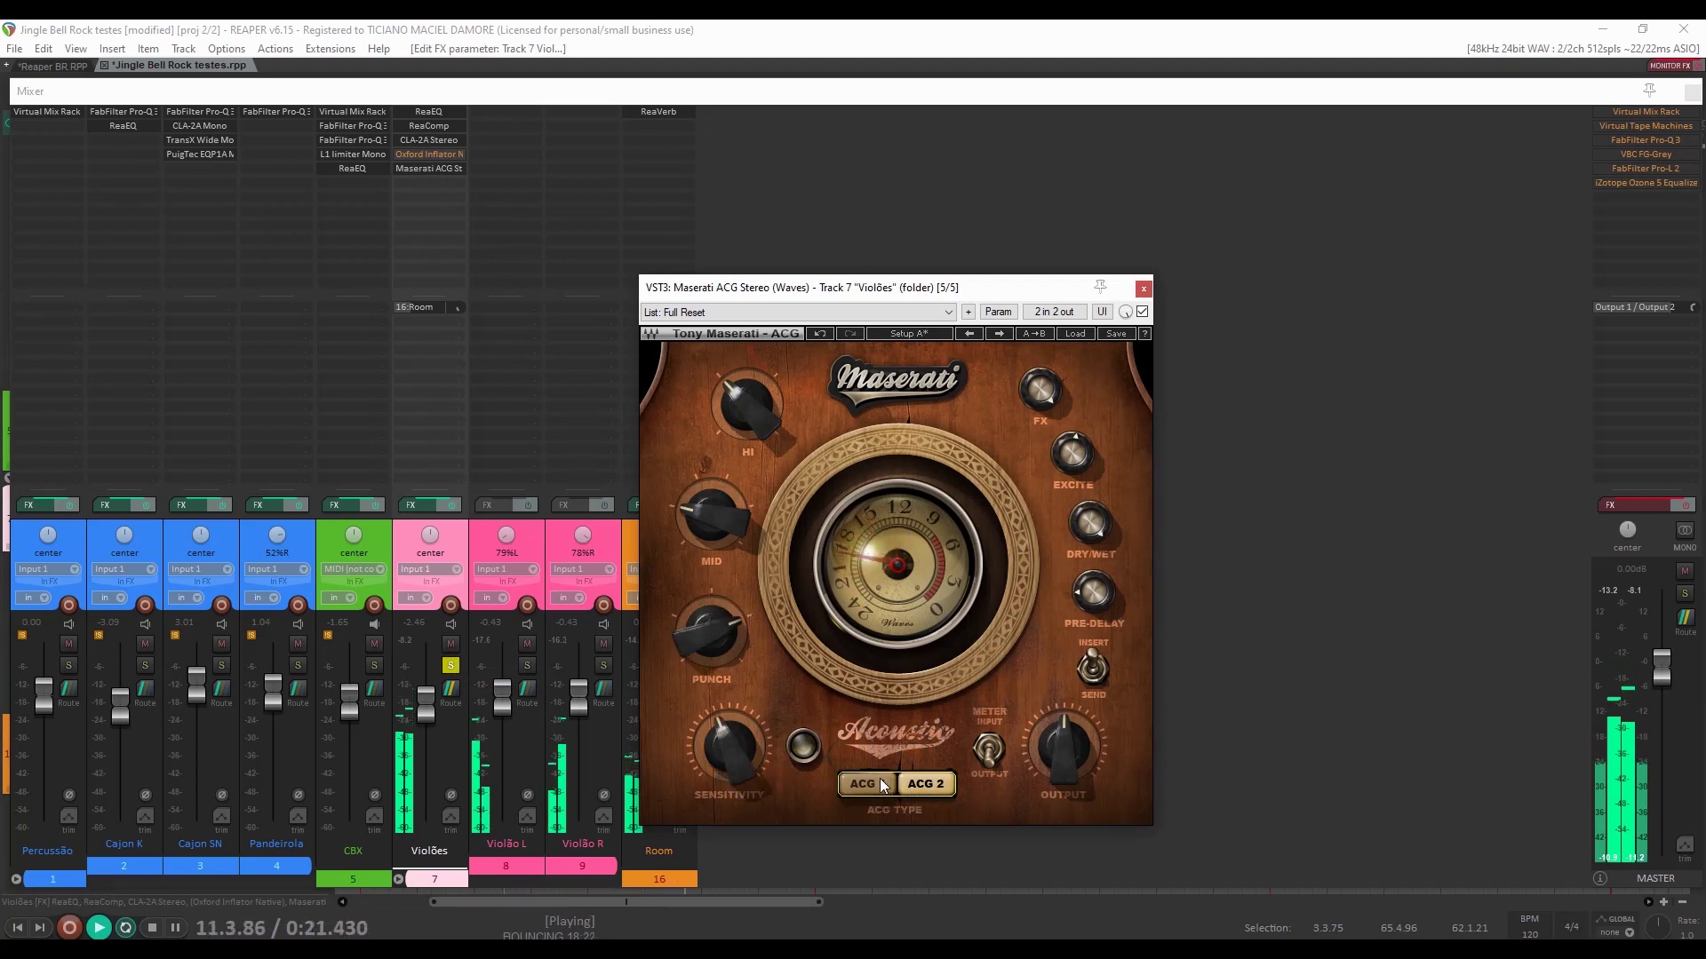
click(879, 782)
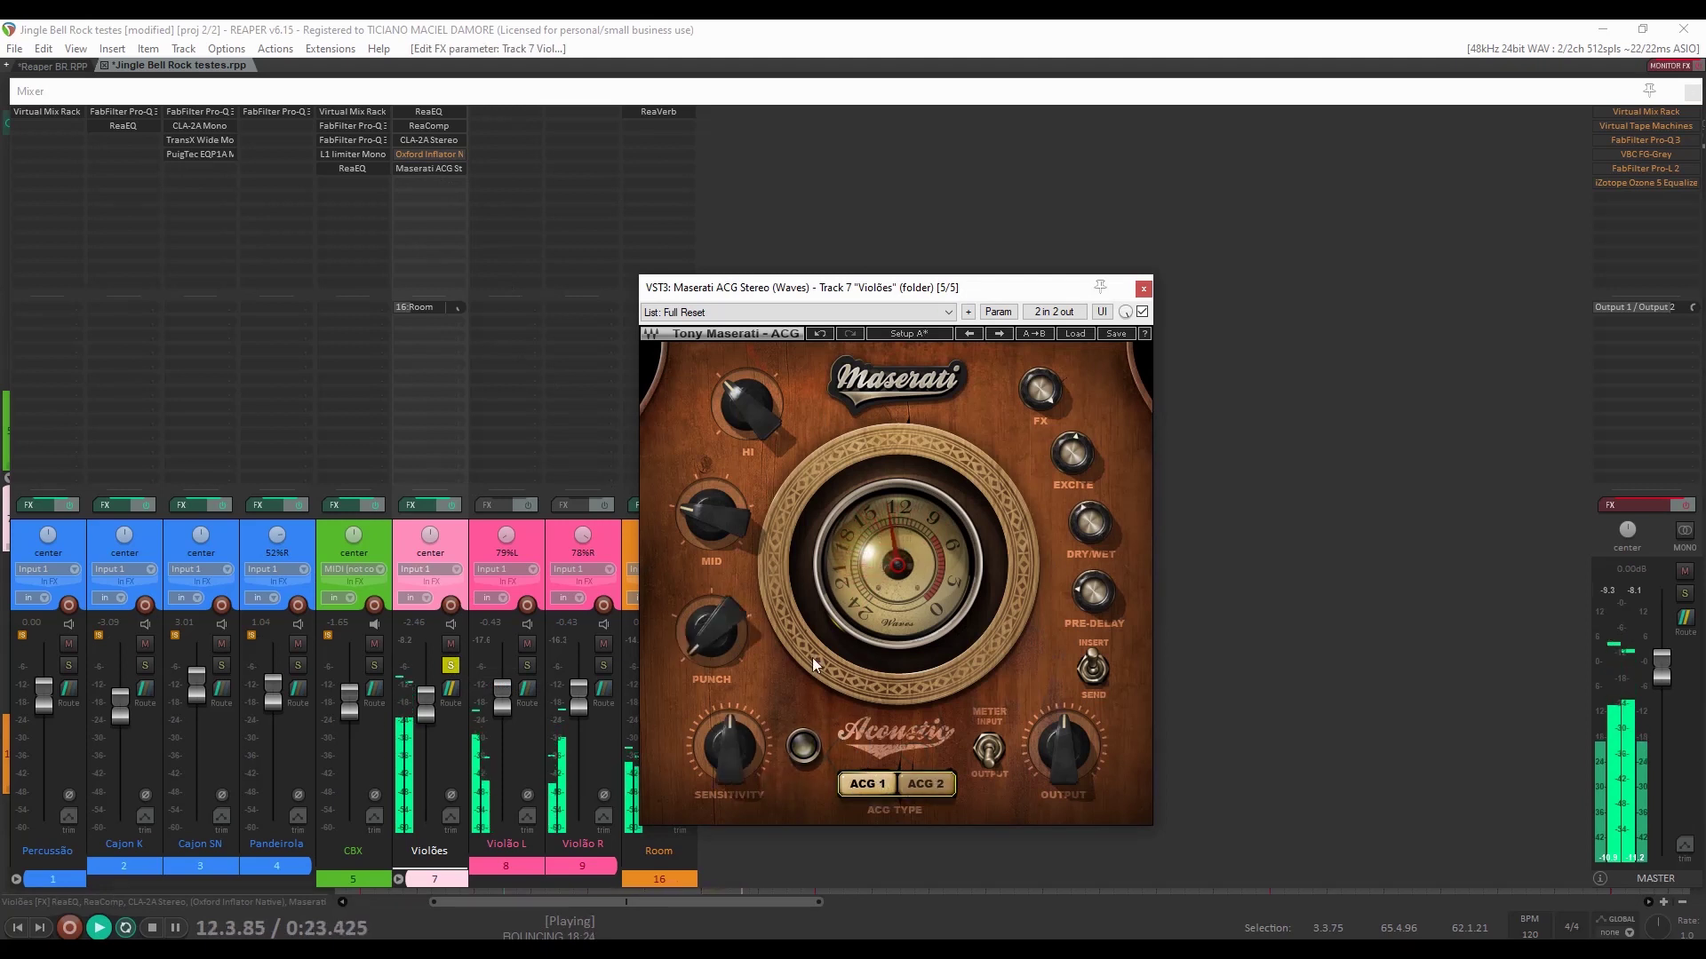
Raise the Maserati ACG HI control and try different MID and PUNCH settings while the guitars play.
mouse_move(726, 382)
mouse_down()
mouse_move(727, 329)
mouse_move(726, 356)
mouse_up()
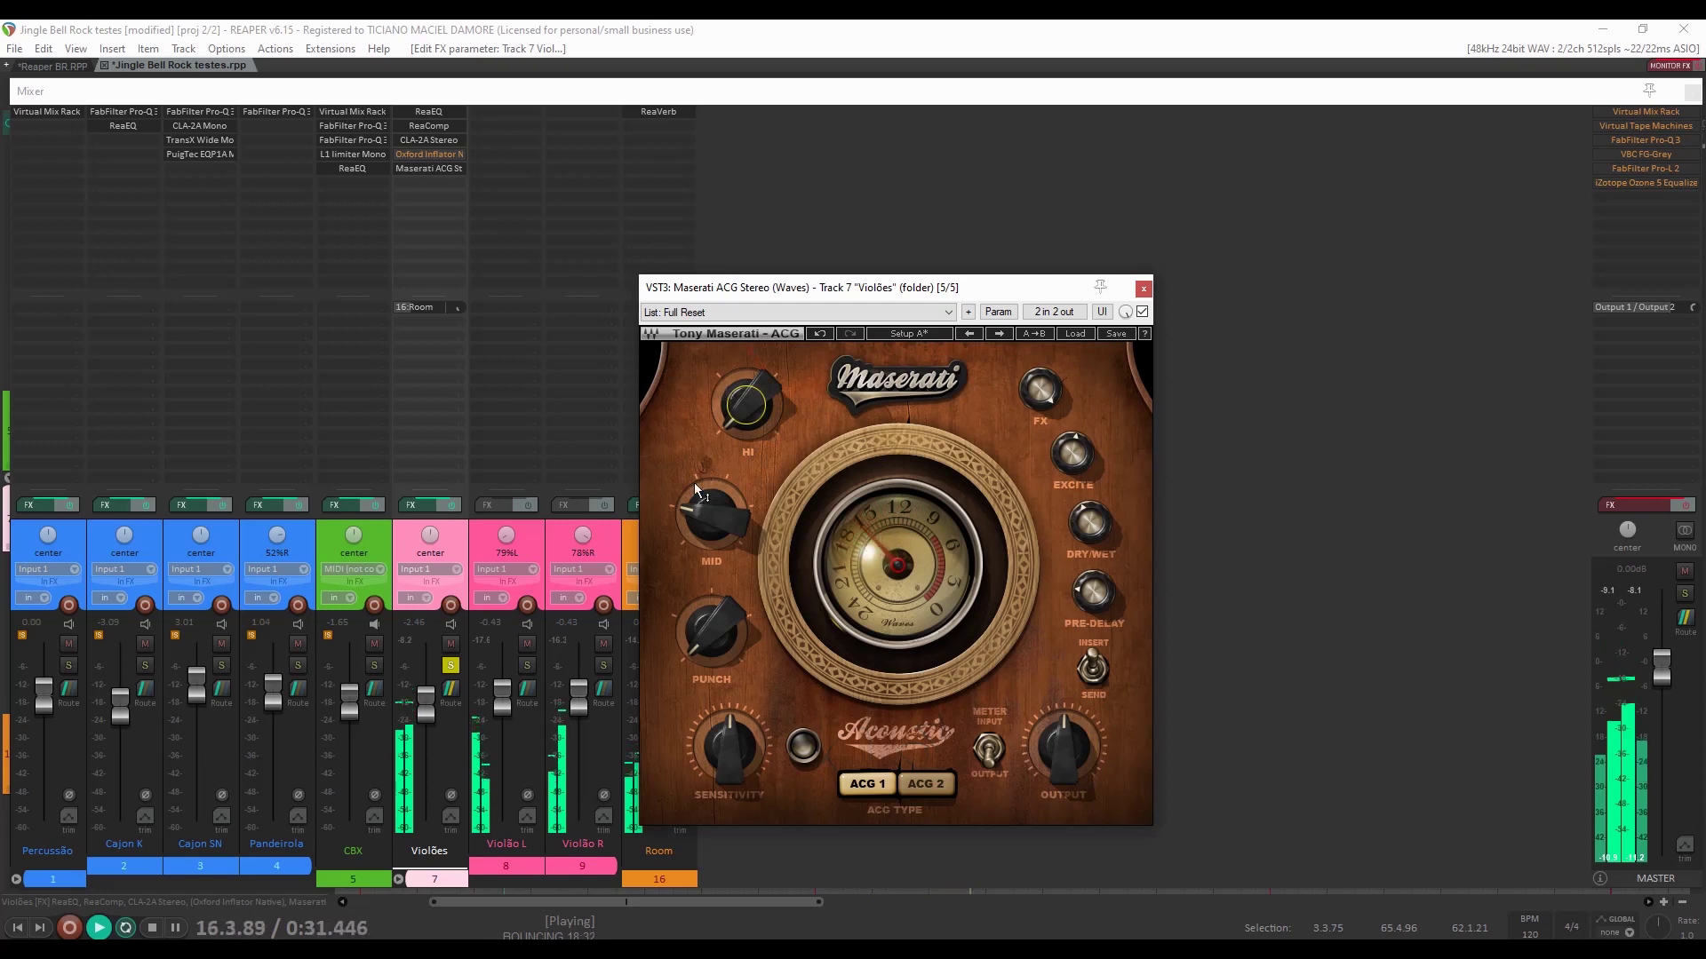
drag(690, 518, 690, 480)
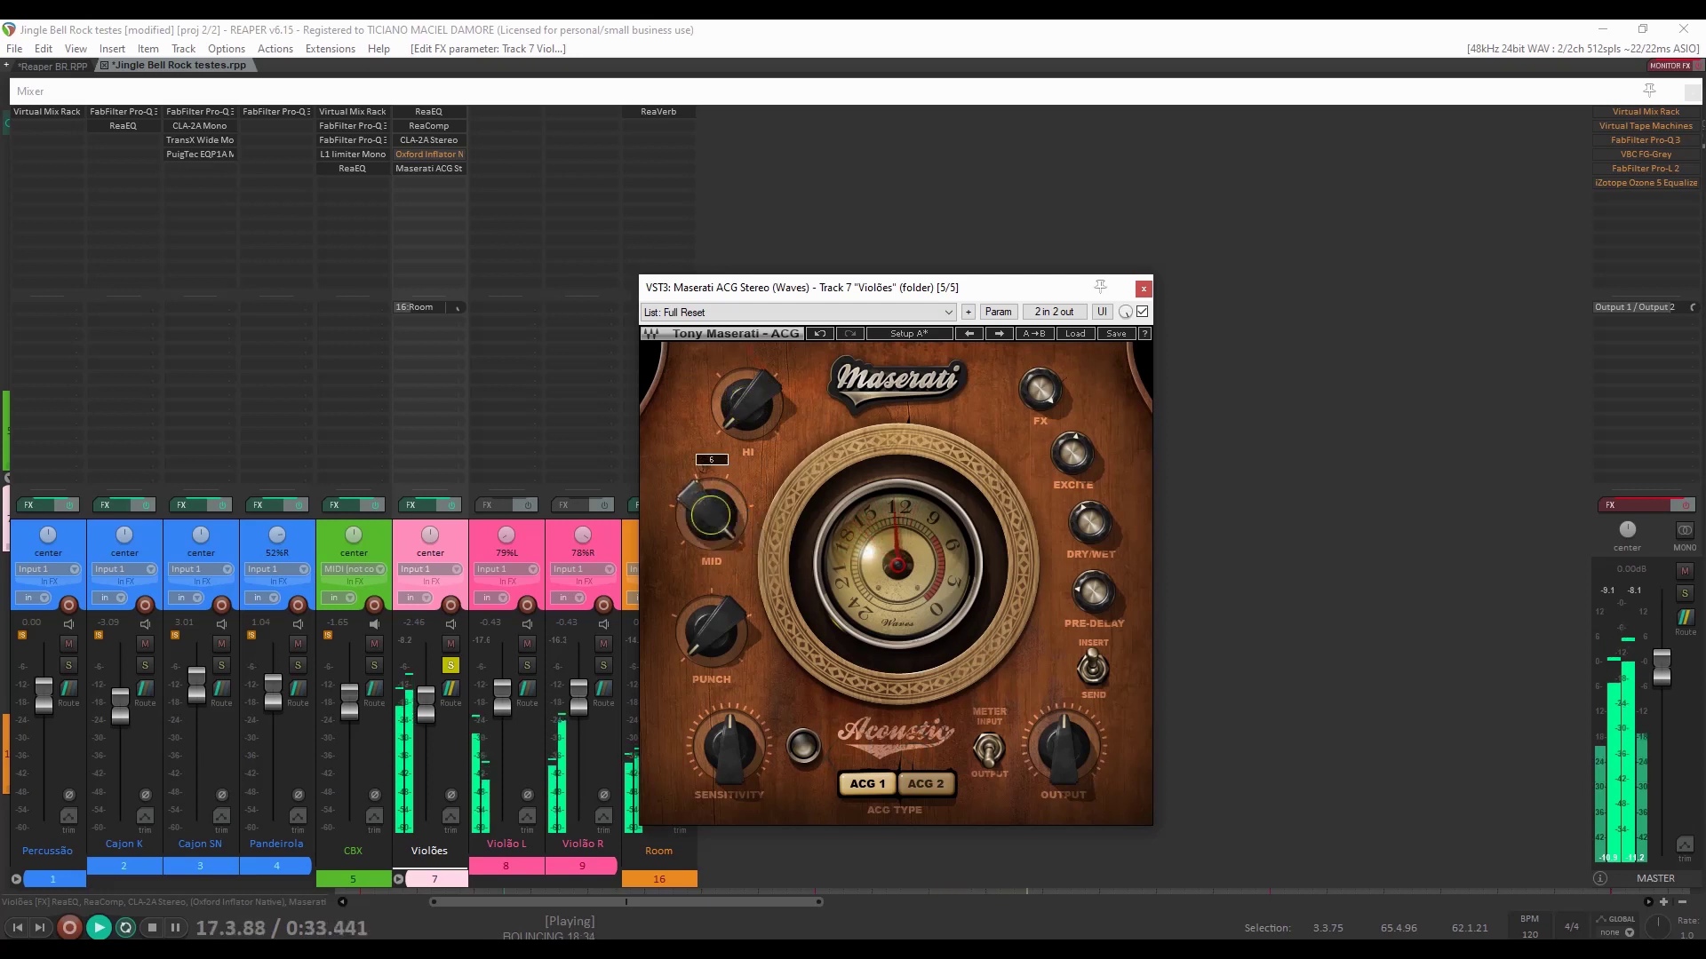
drag(710, 516, 711, 546)
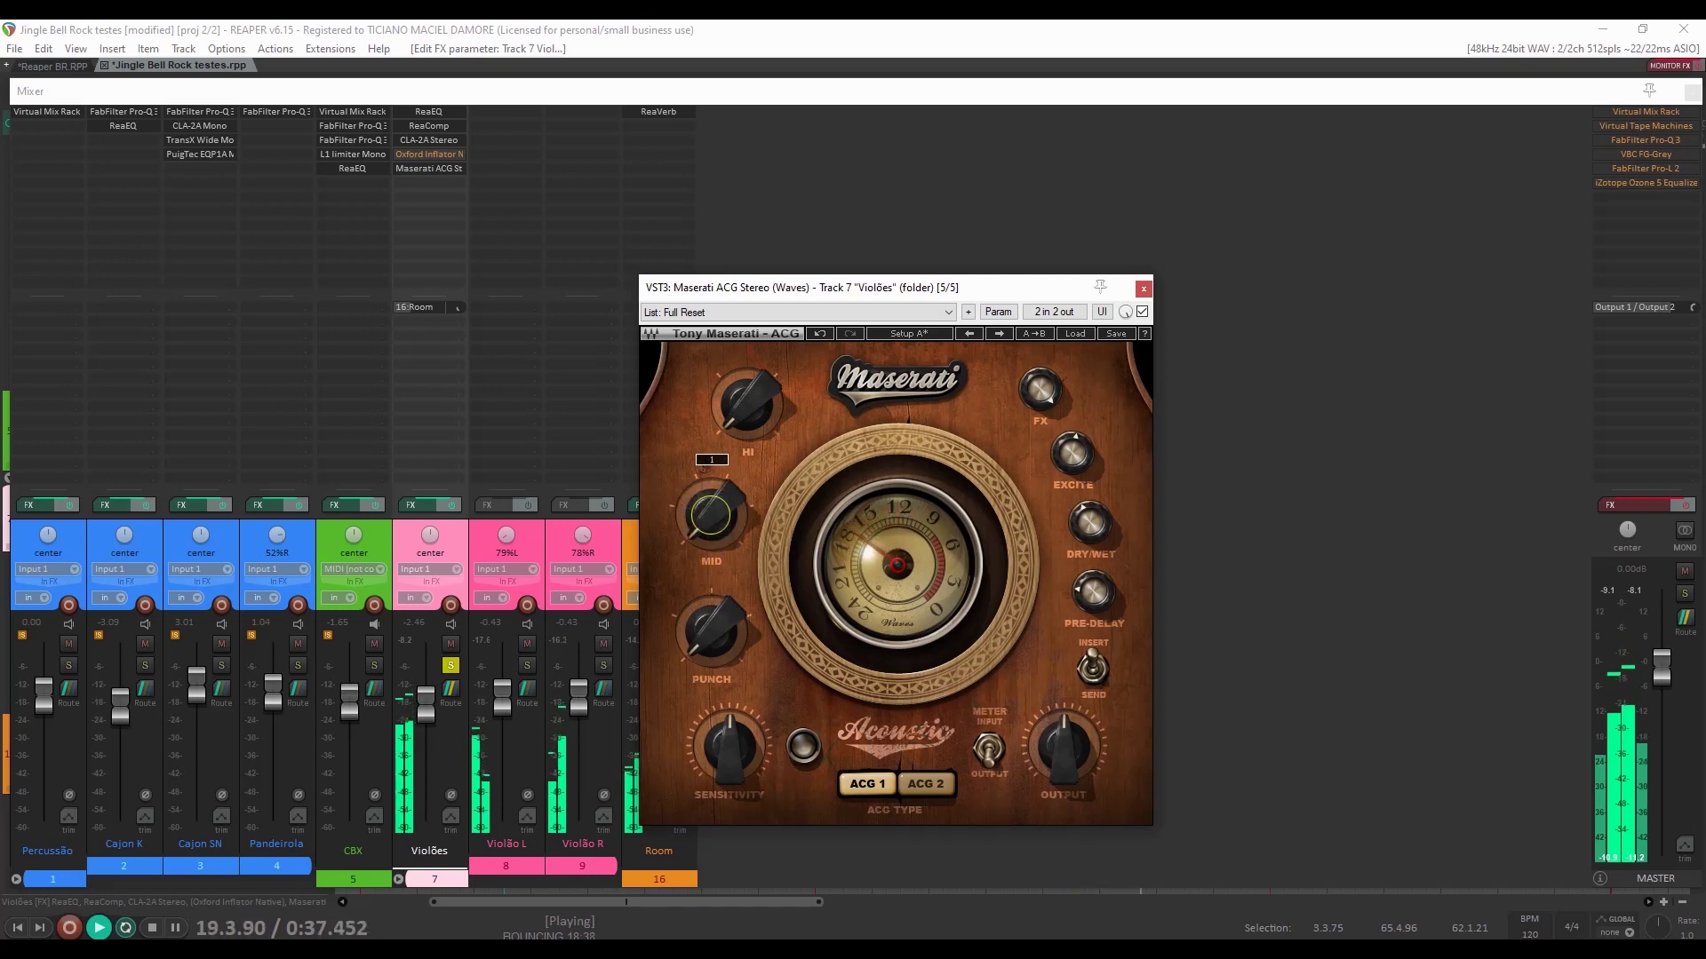
drag(711, 516, 710, 508)
drag(710, 638, 711, 662)
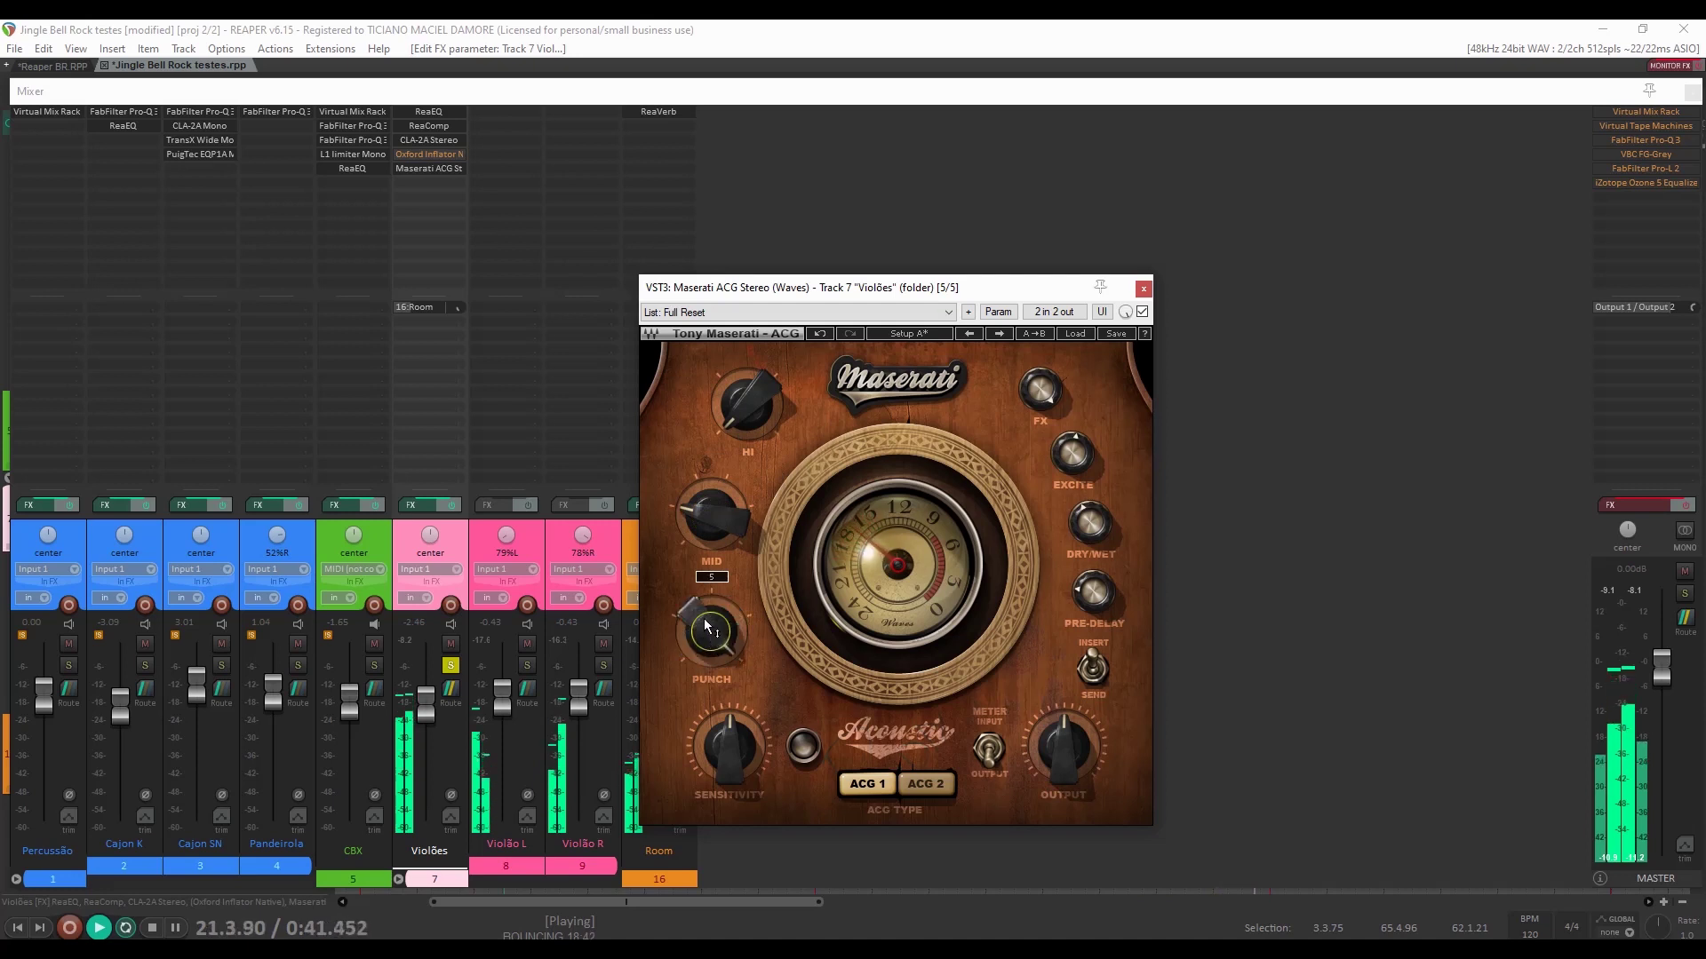
drag(711, 662, 710, 622)
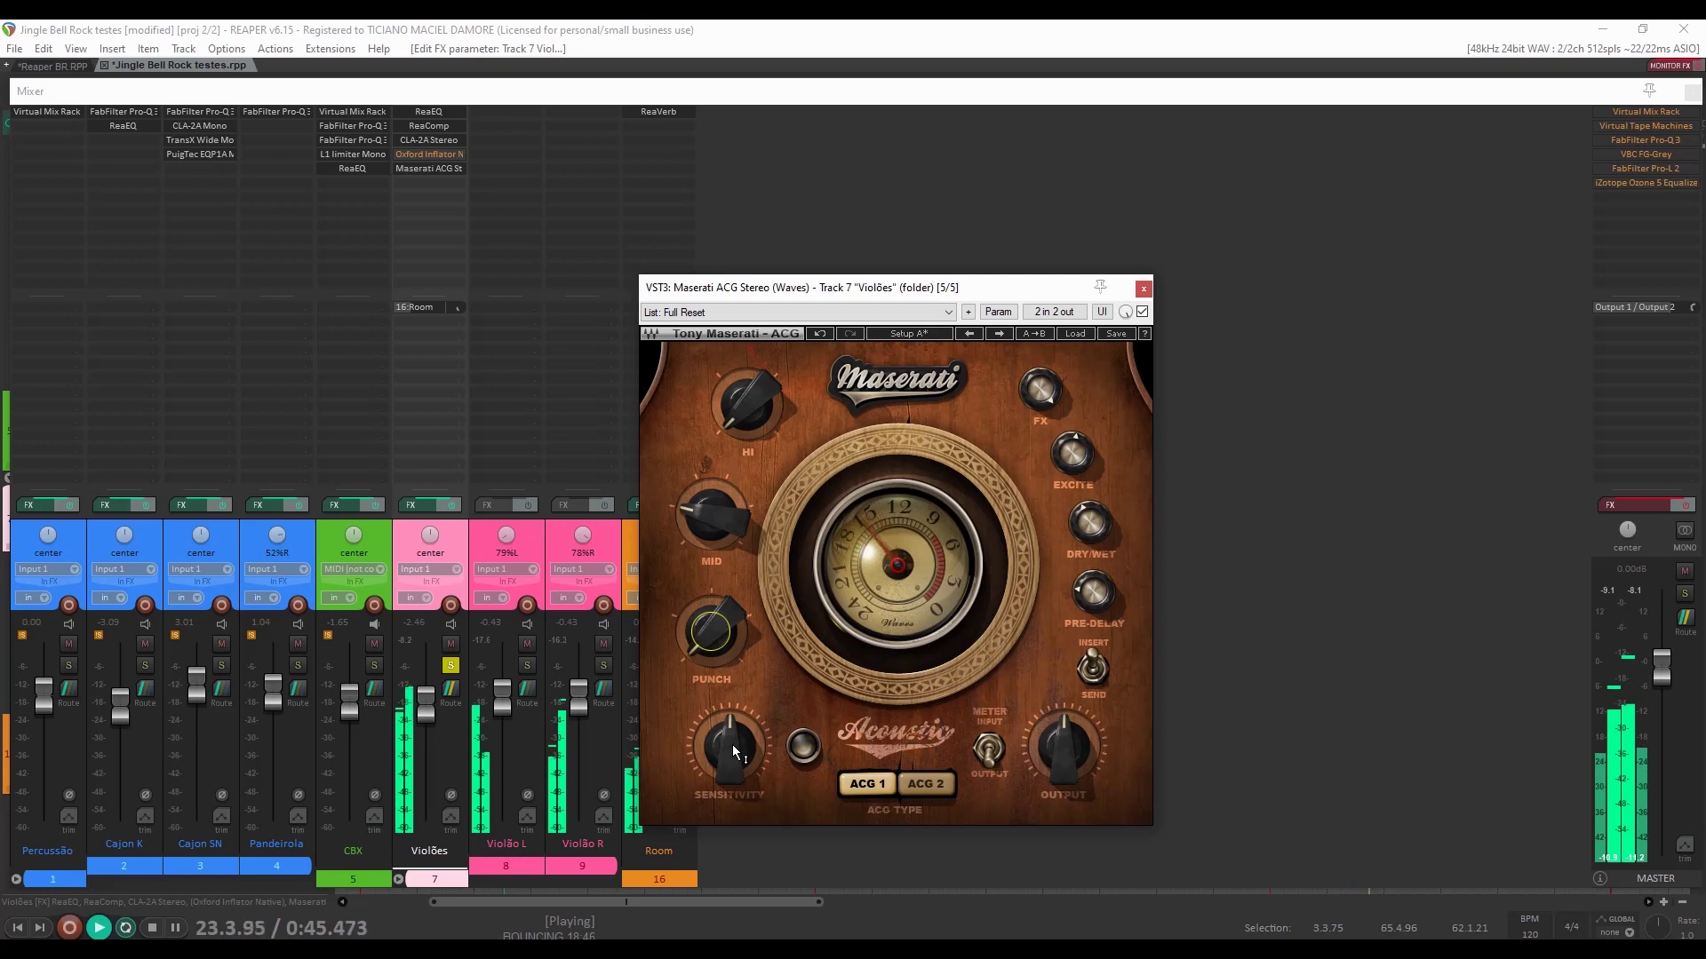
Lower the Maserati ACG sensitivity slightly and compare the plug-in bypassed and active.
drag(734, 751, 734, 724)
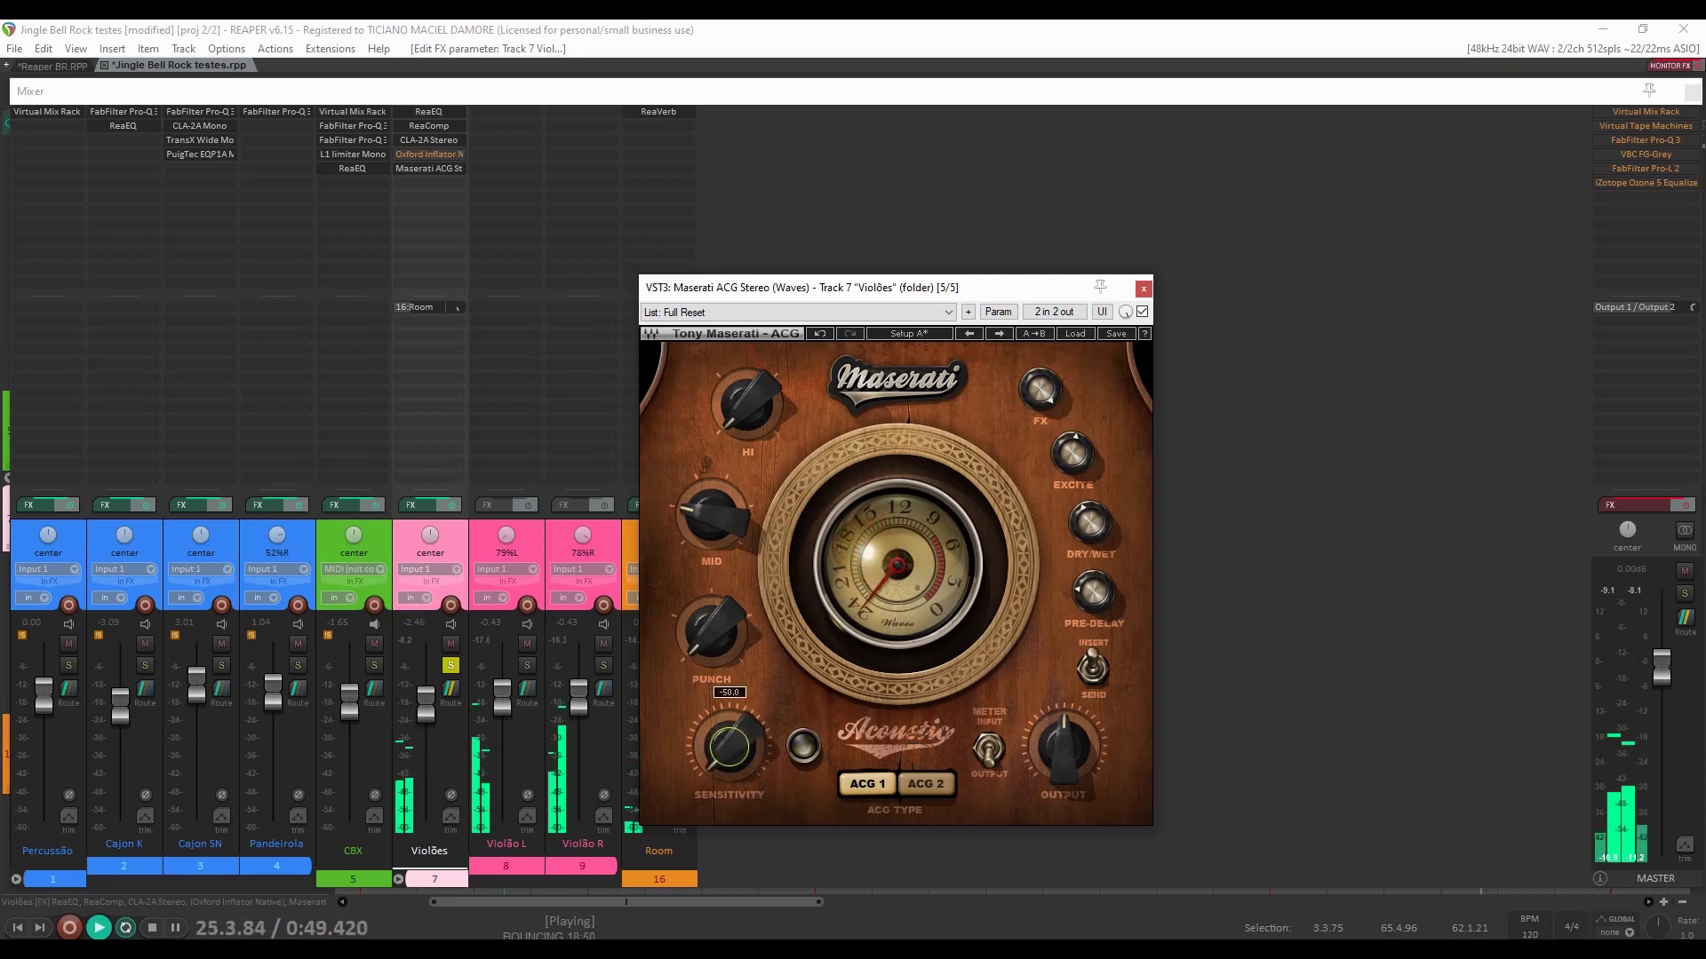
drag(734, 747, 734, 690)
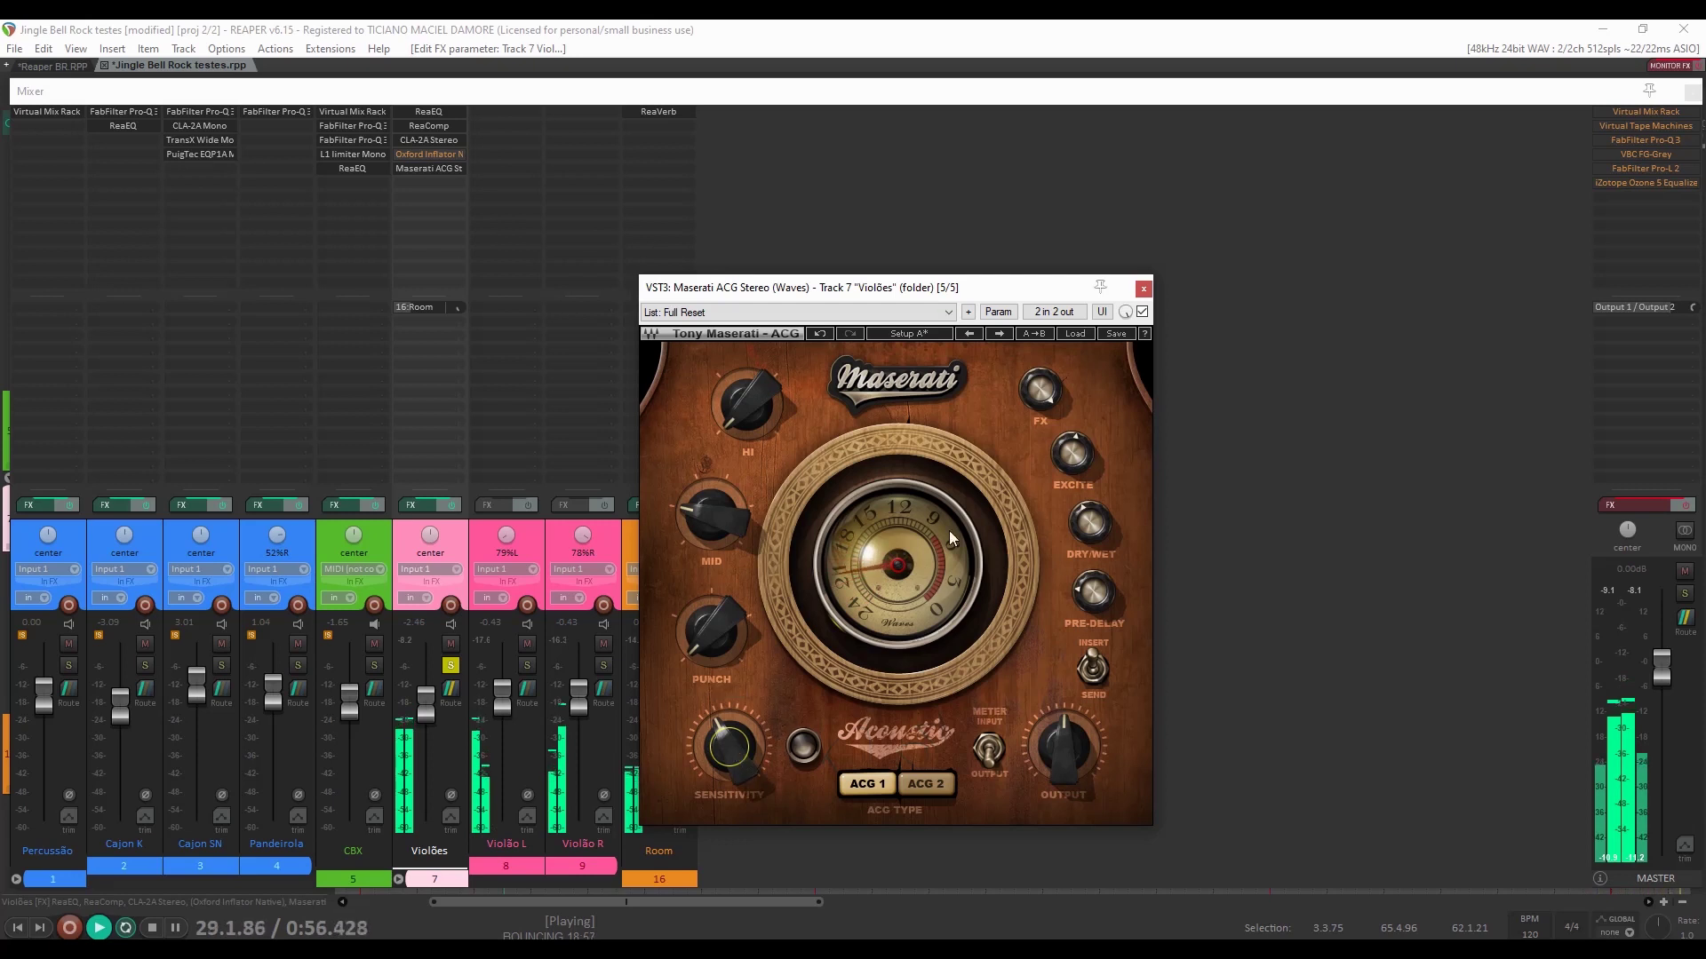
click(1141, 313)
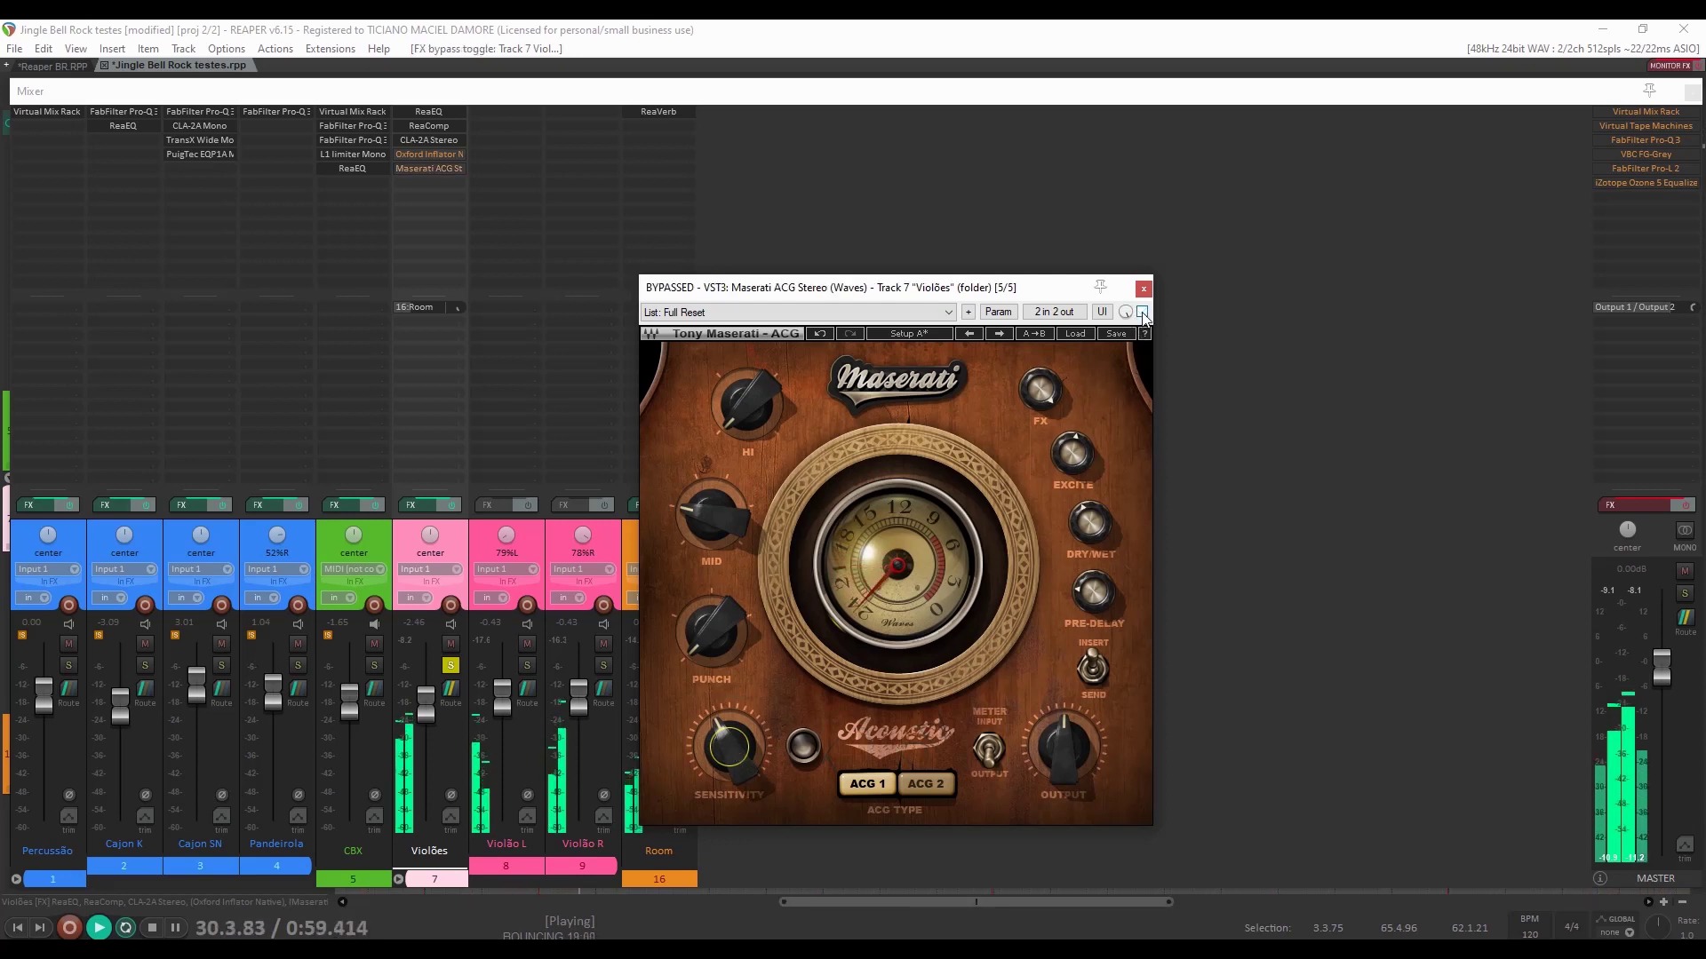
click(1141, 312)
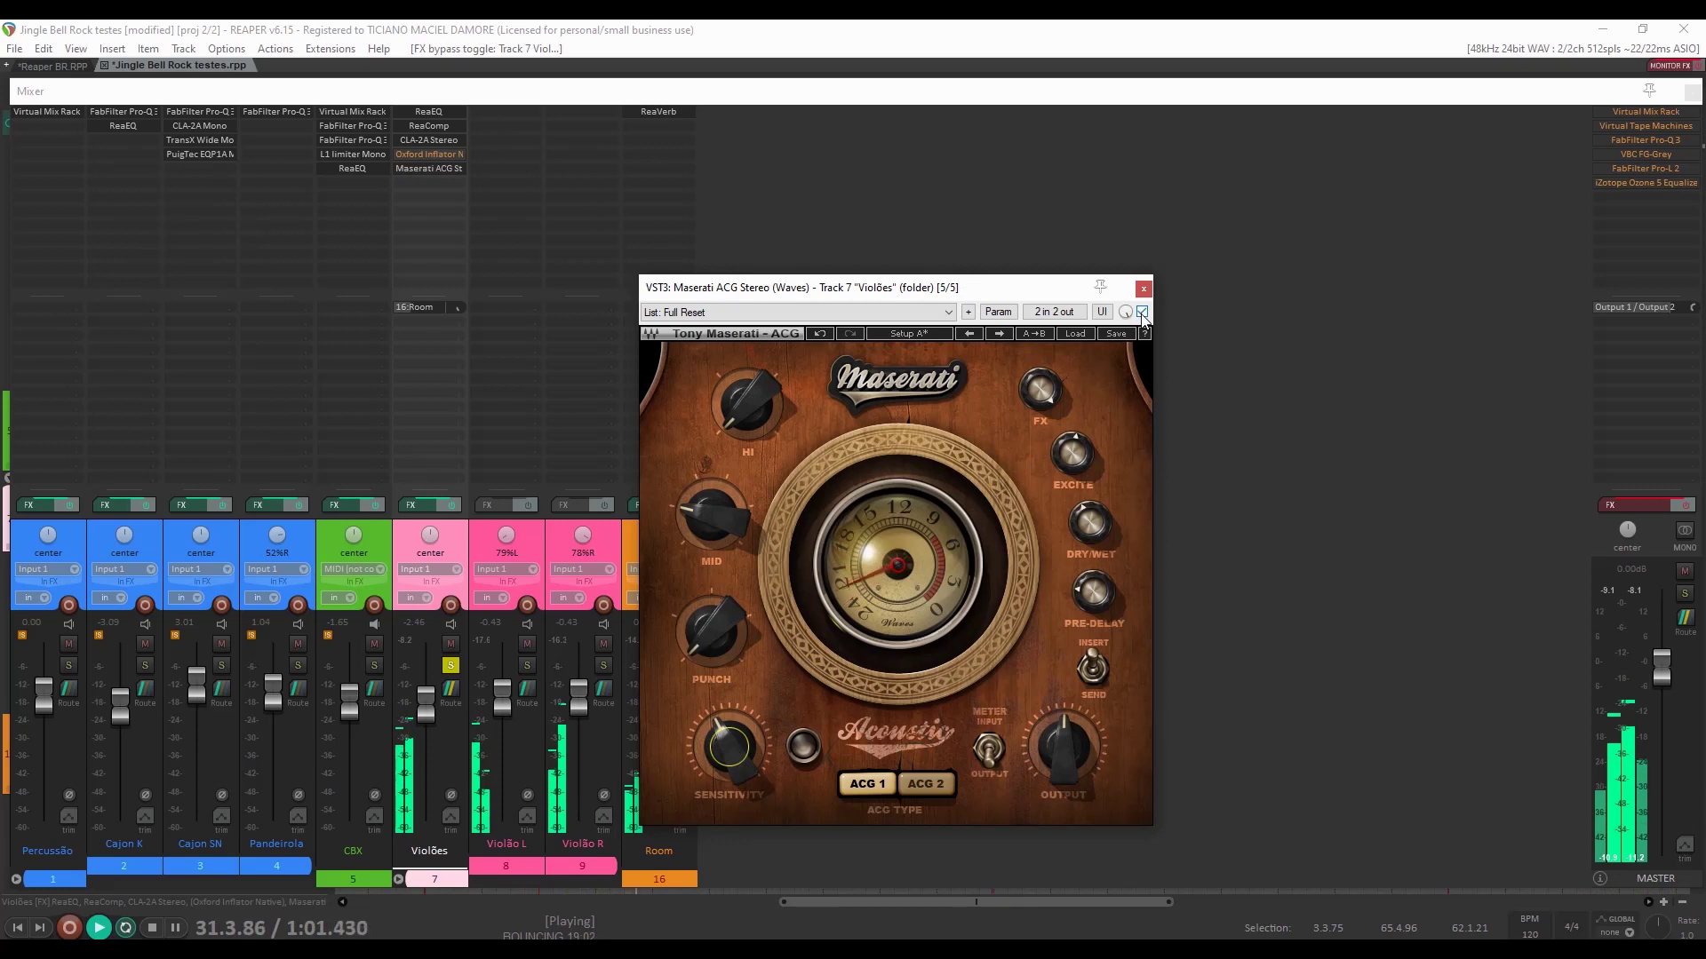
Raise the Maserati ACG EXCITE control, set the pre-delay to 12.7 and stop playback.
drag(1068, 455, 1069, 447)
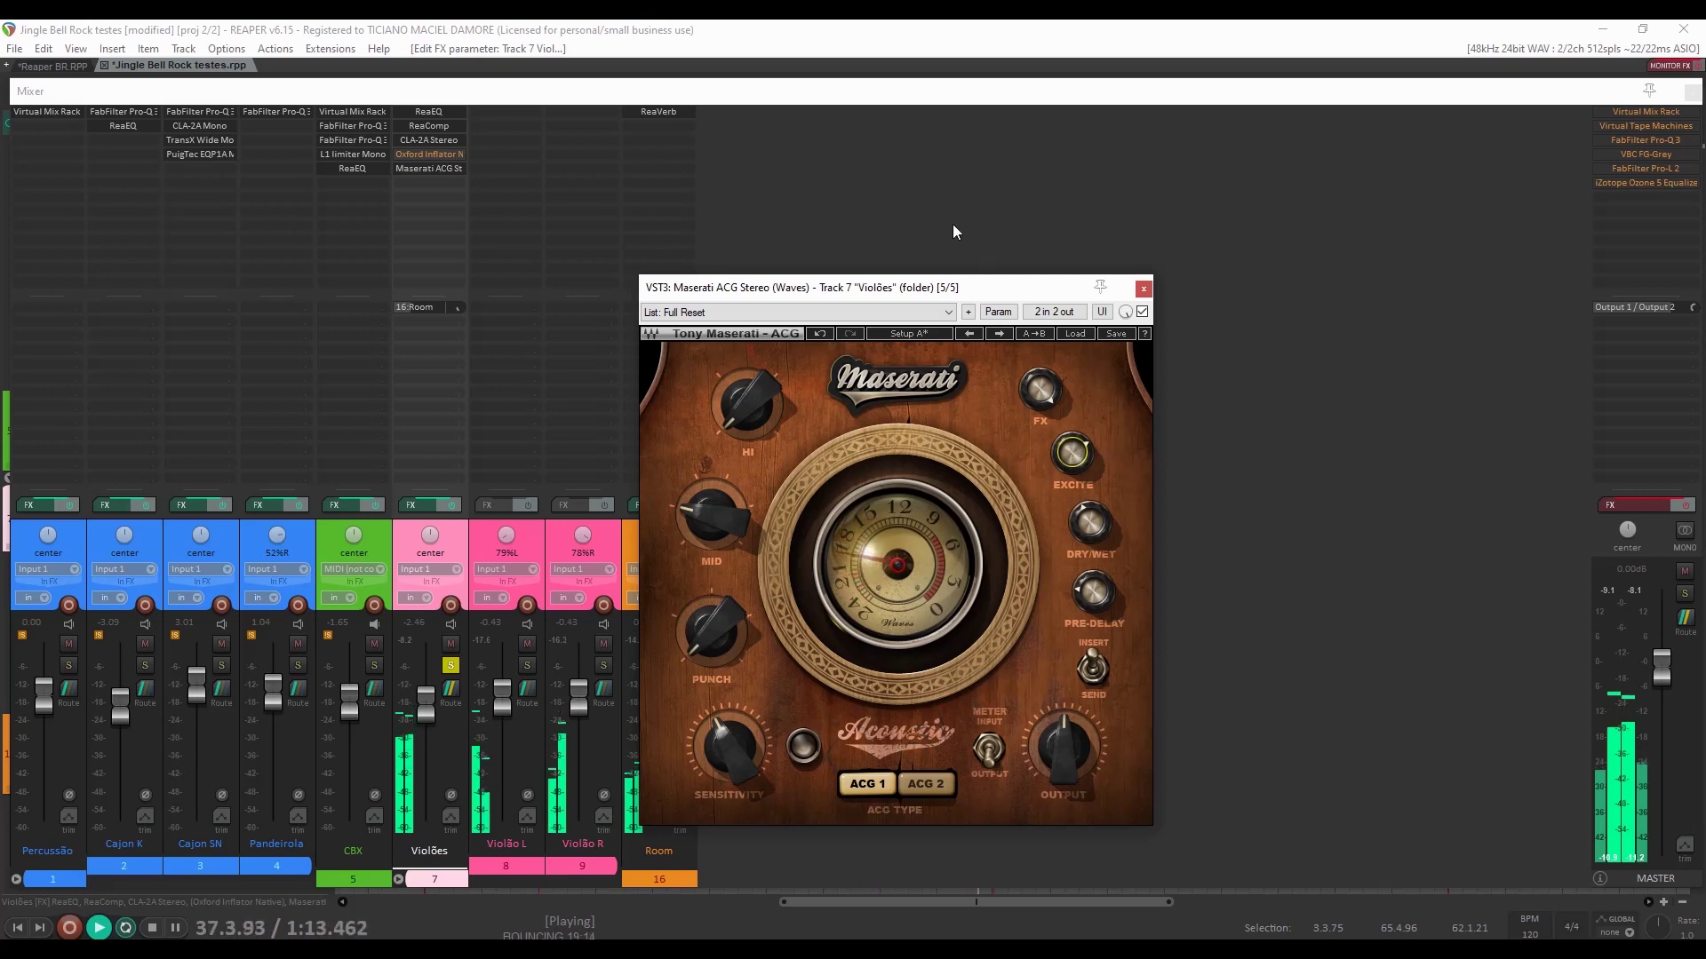
click(1085, 603)
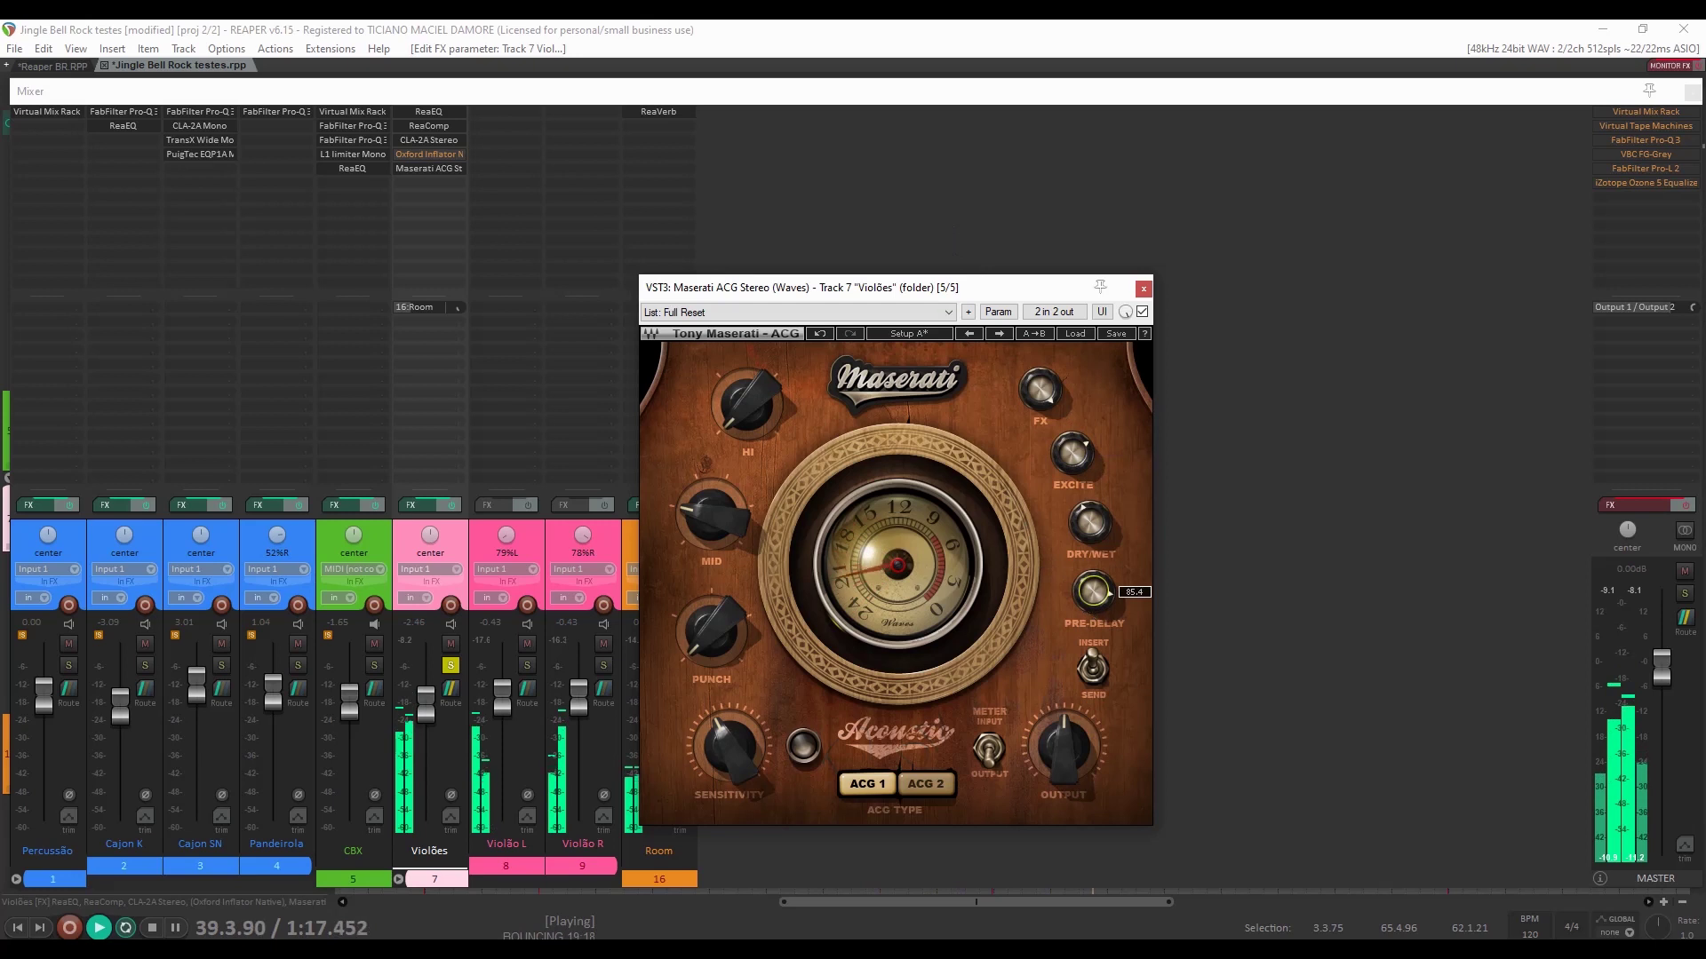
mouse_move(1093, 592)
mouse_down()
mouse_move(1094, 635)
mouse_move(1090, 574)
mouse_move(1091, 601)
mouse_up()
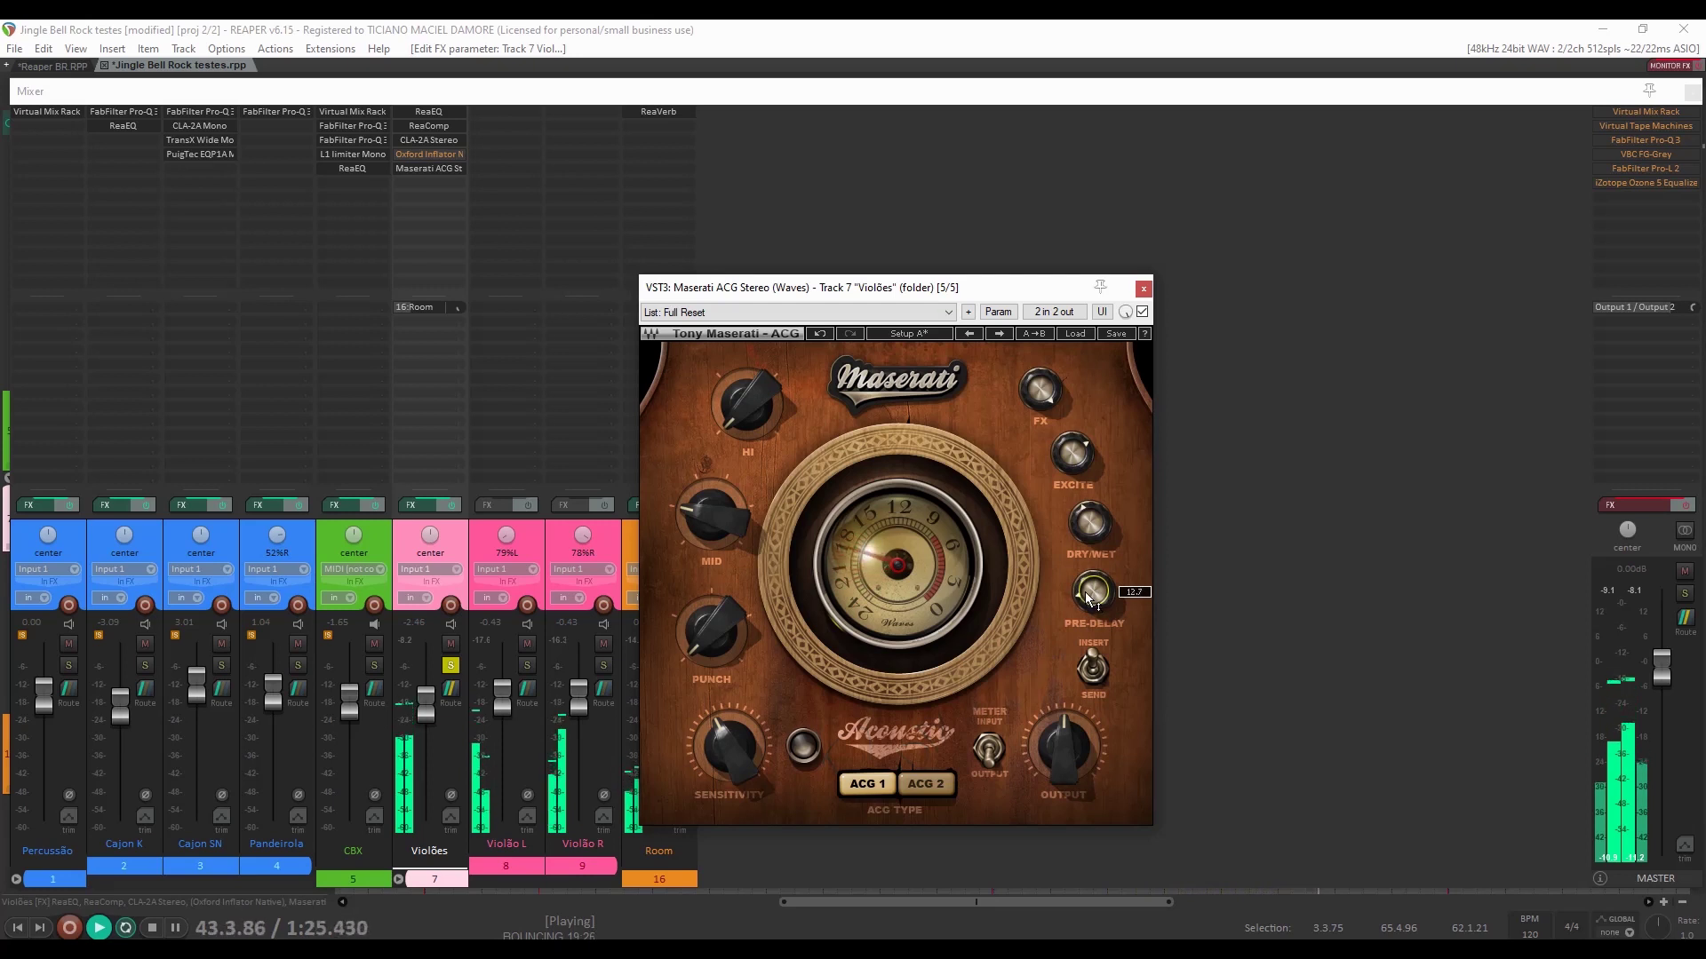
key(space)
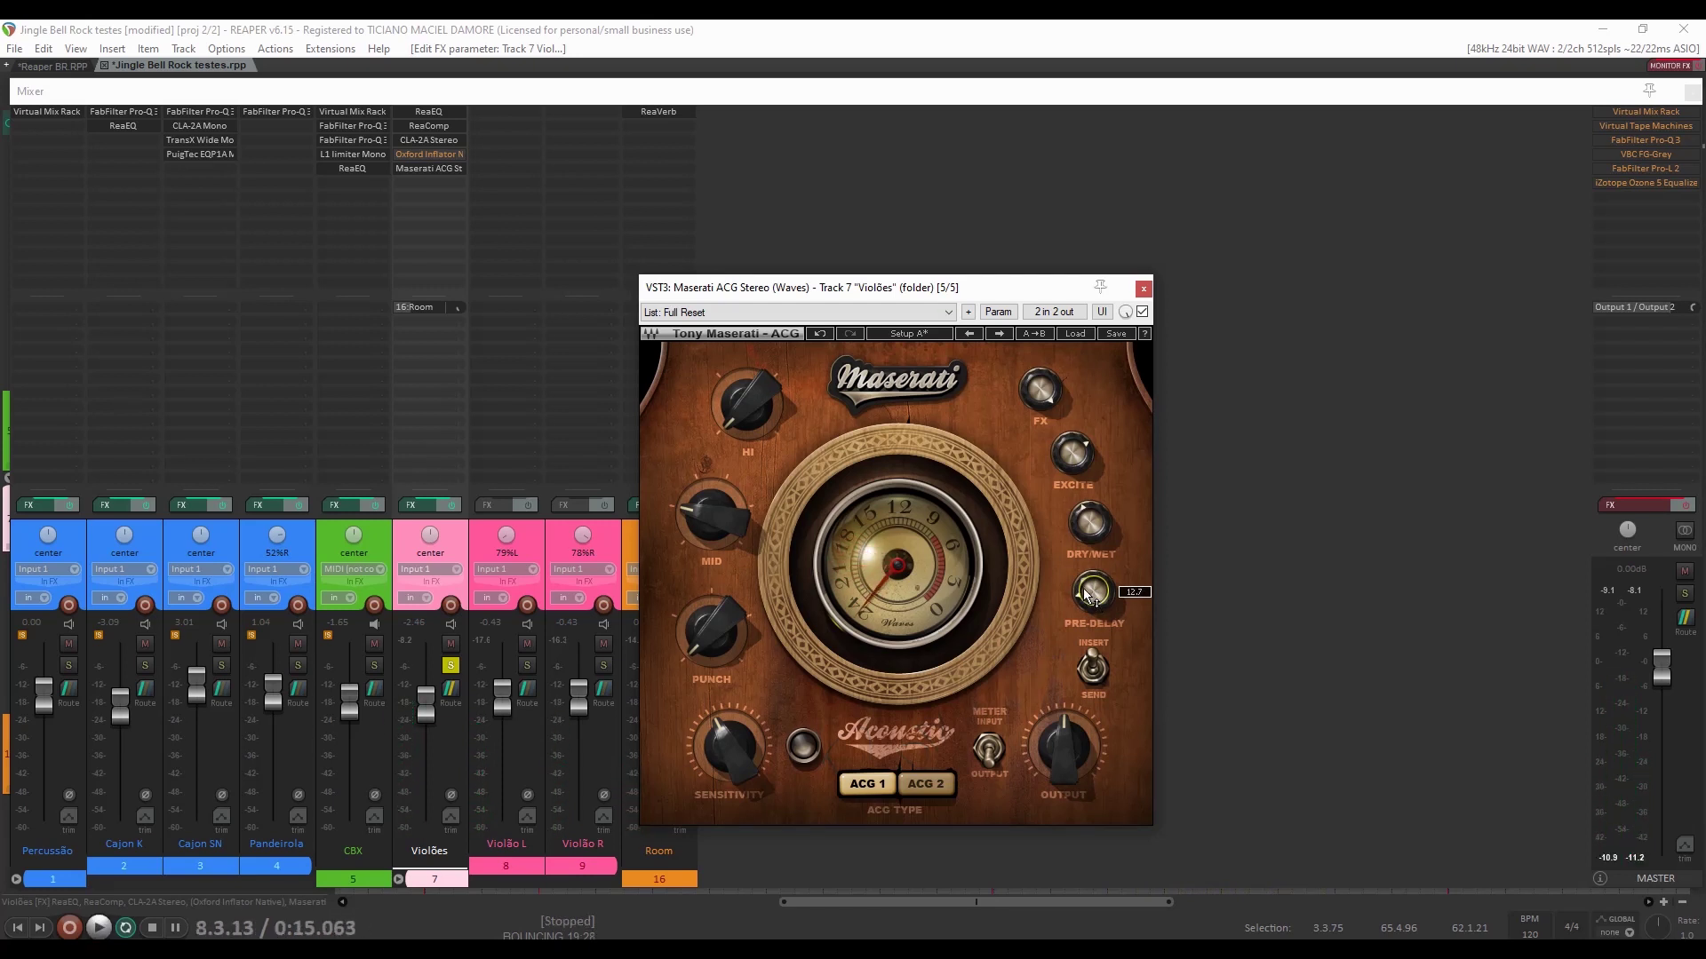